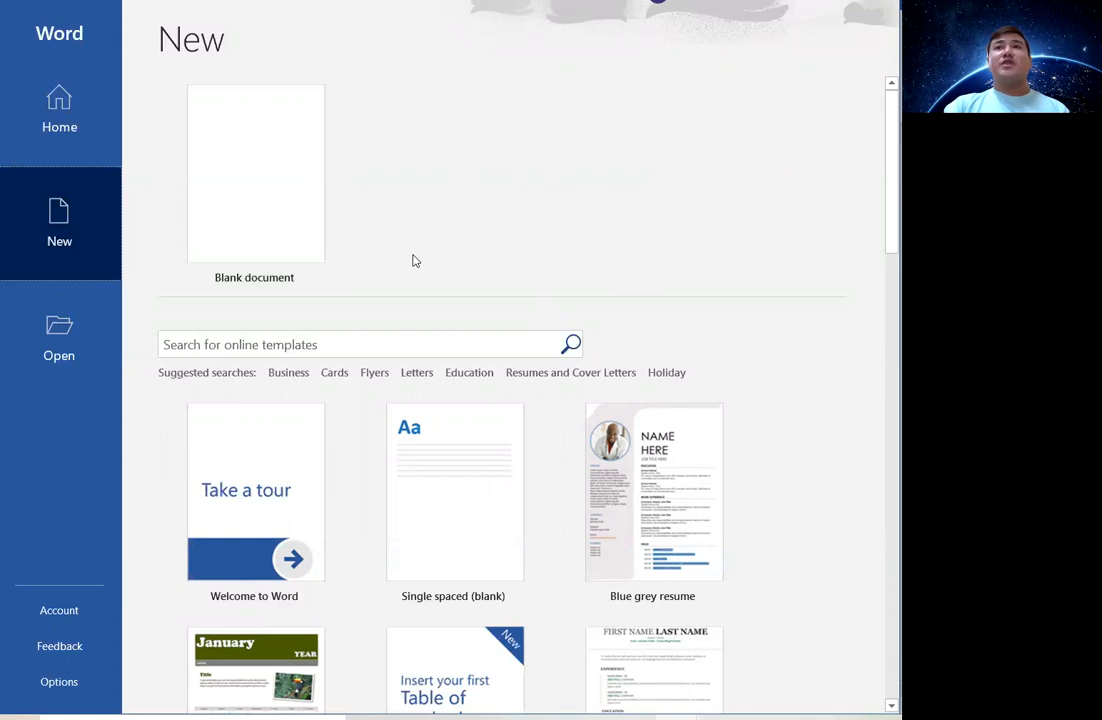
Create a new blank document from the New screen.
{"action": "left_click", "coordinate": [198, 166]}
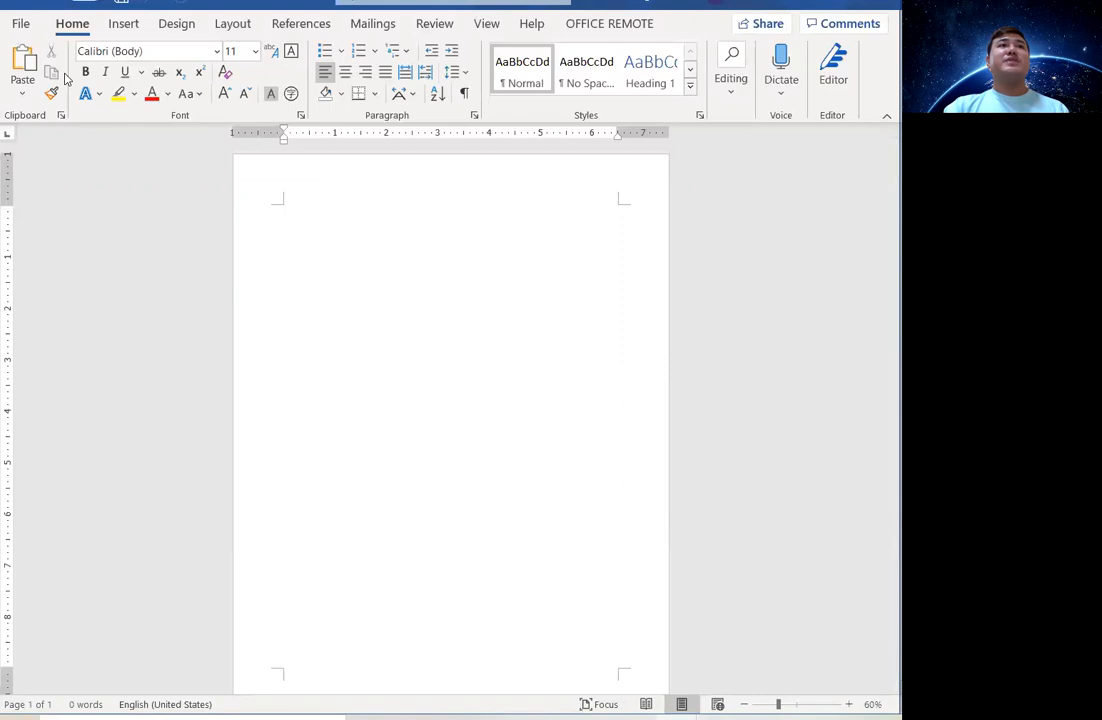
{"action": "left_click", "coordinate": [124, 25]}
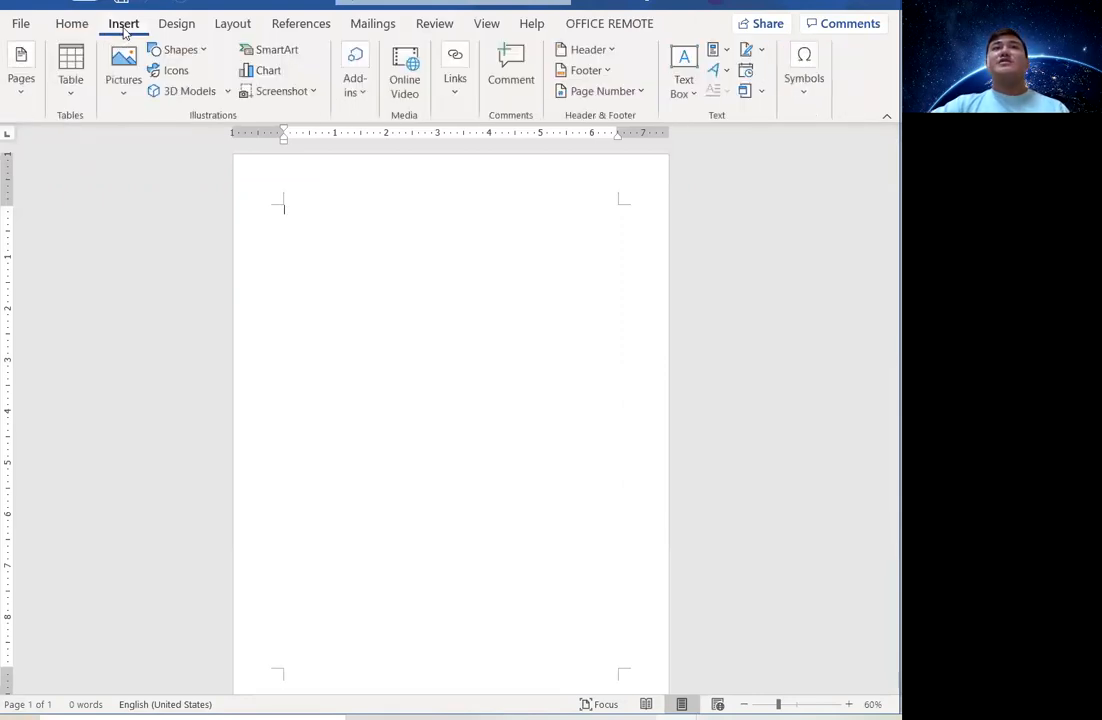
Insert the built-in Blank (Three Columns) header at the top of the page.
{"action": "left_click", "coordinate": [612, 51]}
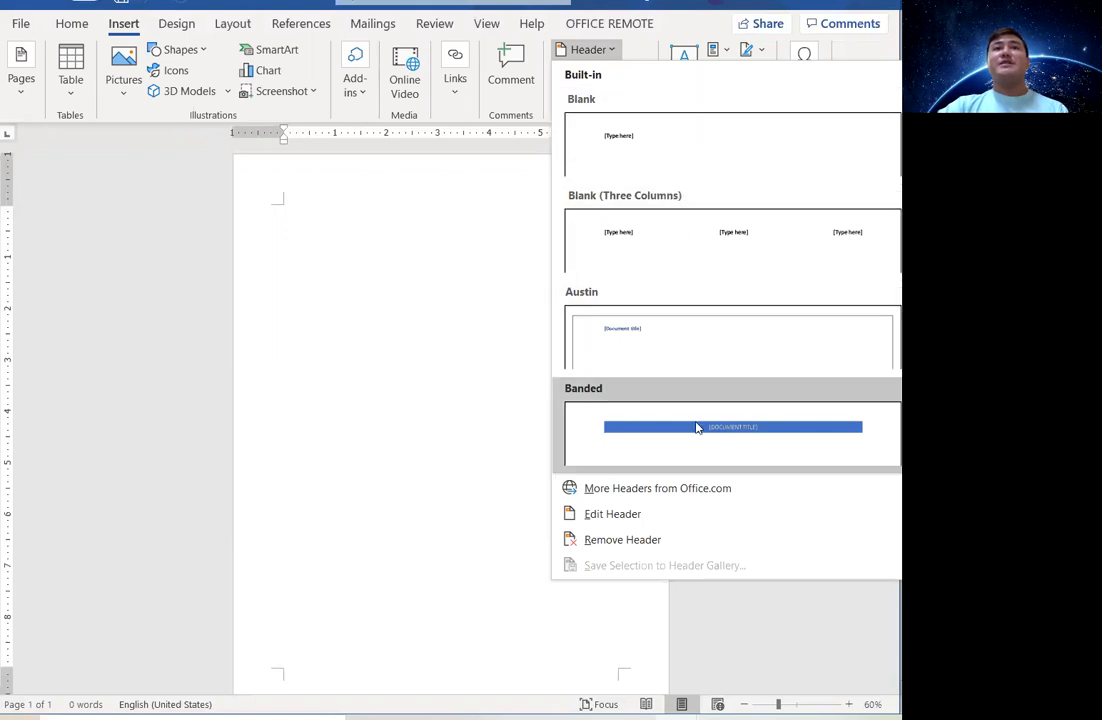
{"action": "scroll", "coordinate": [880, 180], "scroll_direction": "down", "scroll_amount": 3}
{"action": "scroll", "coordinate": [780, 236], "scroll_direction": "down", "scroll_amount": 1}
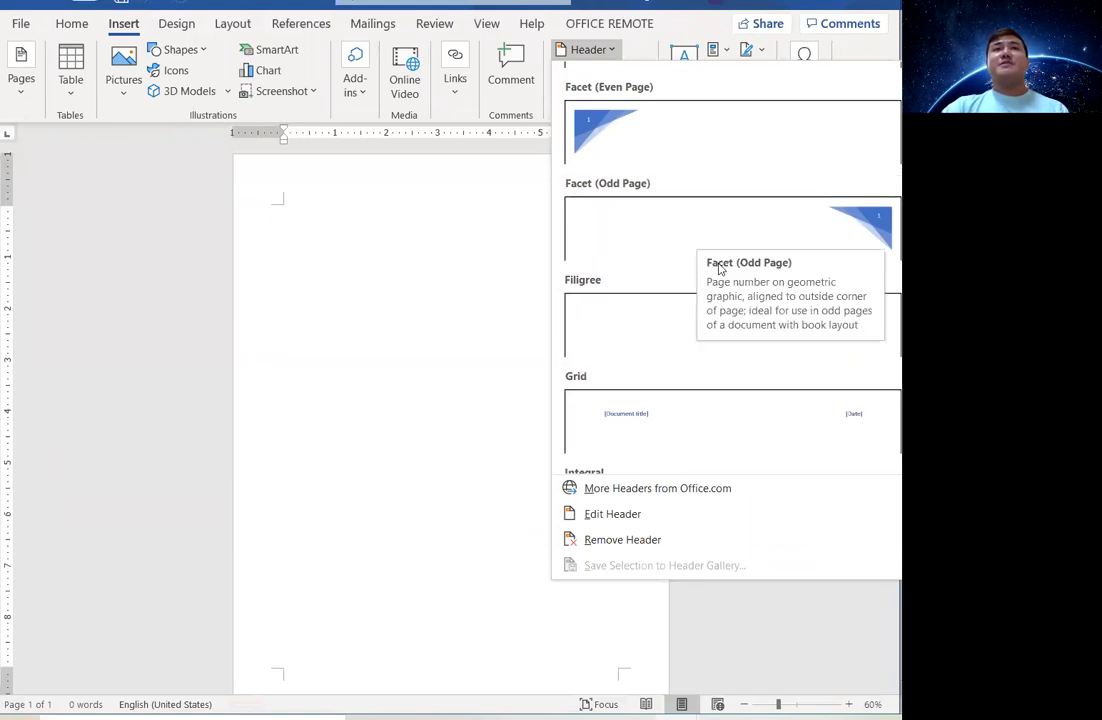
{"action": "scroll", "coordinate": [805, 245], "scroll_direction": "up", "scroll_amount": 5}
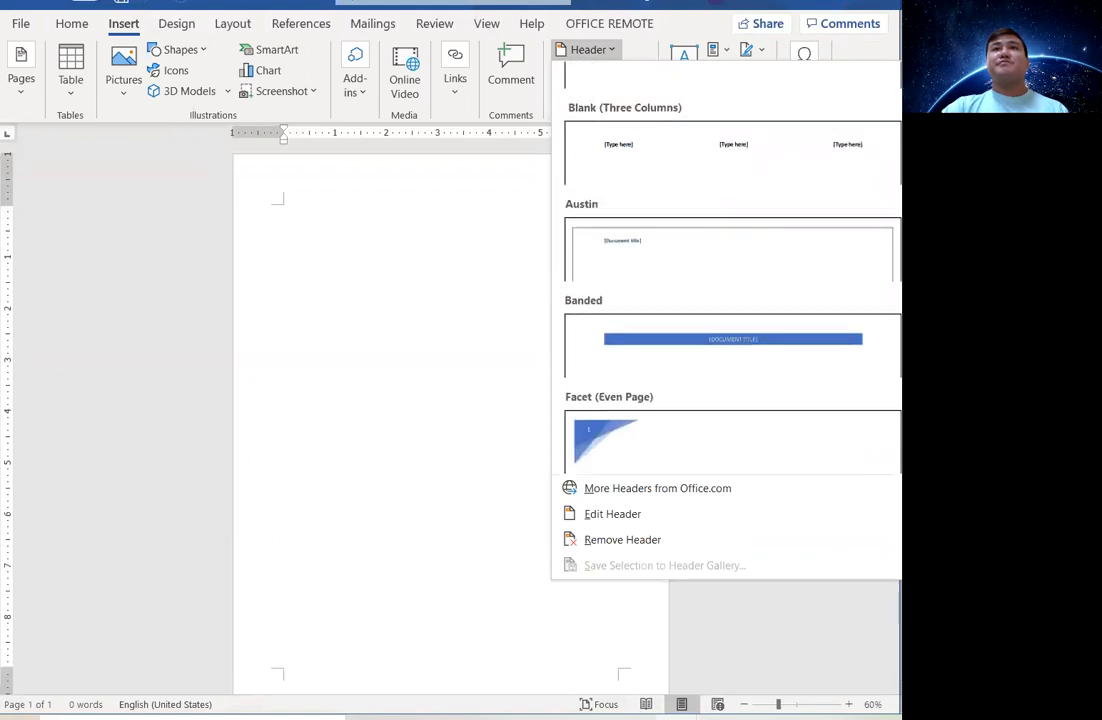
{"action": "left_click", "coordinate": [805, 245]}
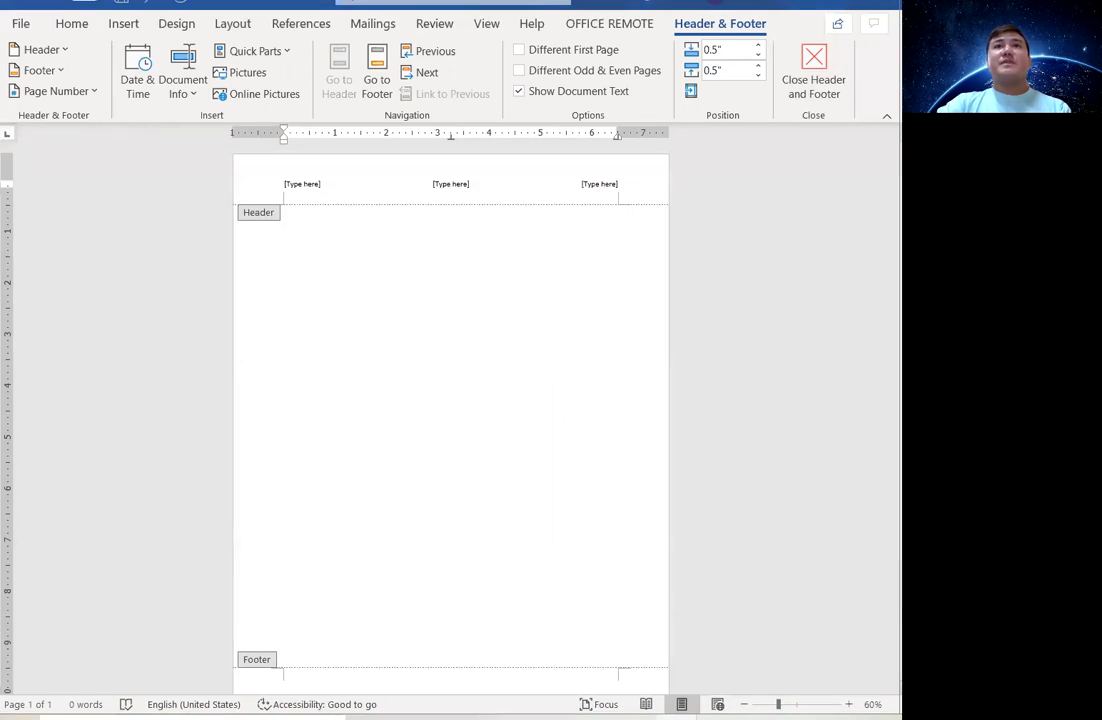
{"action": "mouse_move", "coordinate": [774, 17]}
{"action": "left_mouse_down"}
{"action": "mouse_move", "coordinate": [662, 20]}
{"action": "mouse_move", "coordinate": [740, 30]}
{"action": "mouse_move", "coordinate": [779, 20]}
{"action": "mouse_move", "coordinate": [776, 7]}
{"action": "left_mouse_up"}
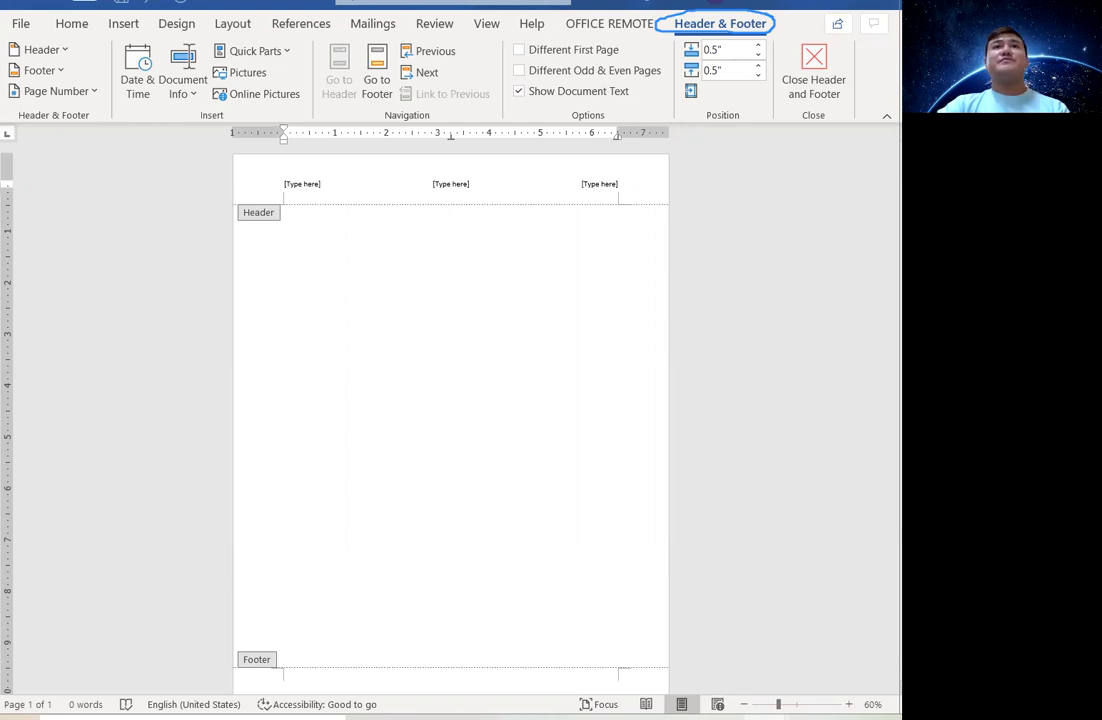
{"action": "left_click", "coordinate": [659, 14]}
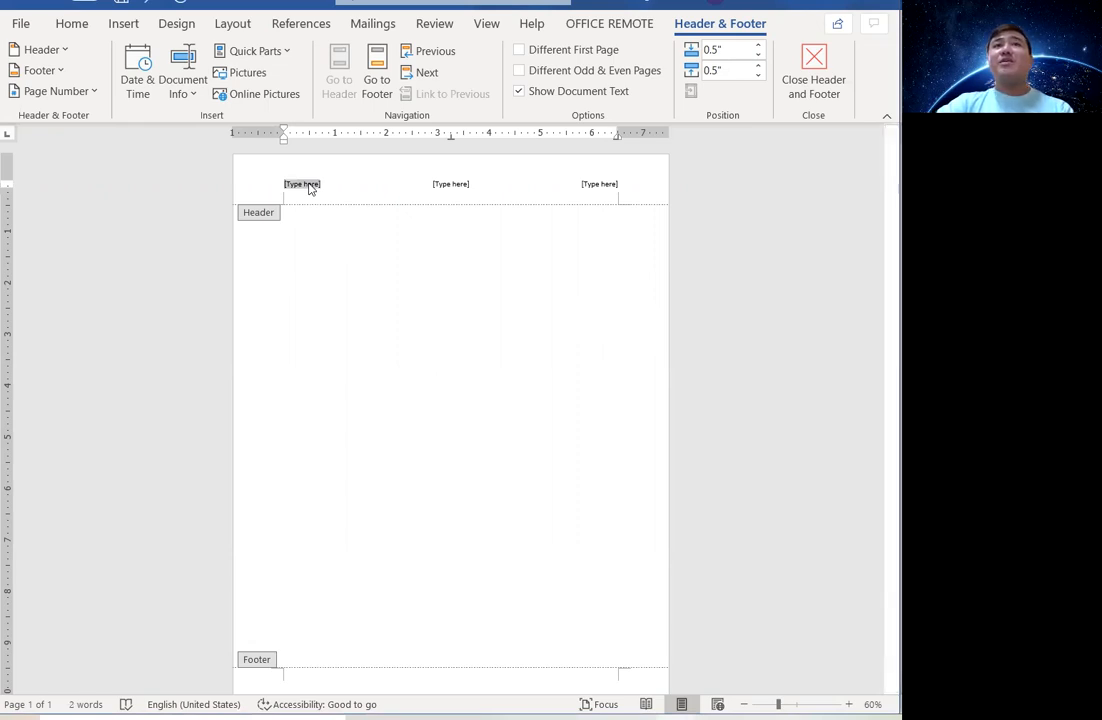
Fill the header with the author's name left, 'BSIT' centre and 'France' right, then close it.
{"action": "left_click", "coordinate": [603, 186]}
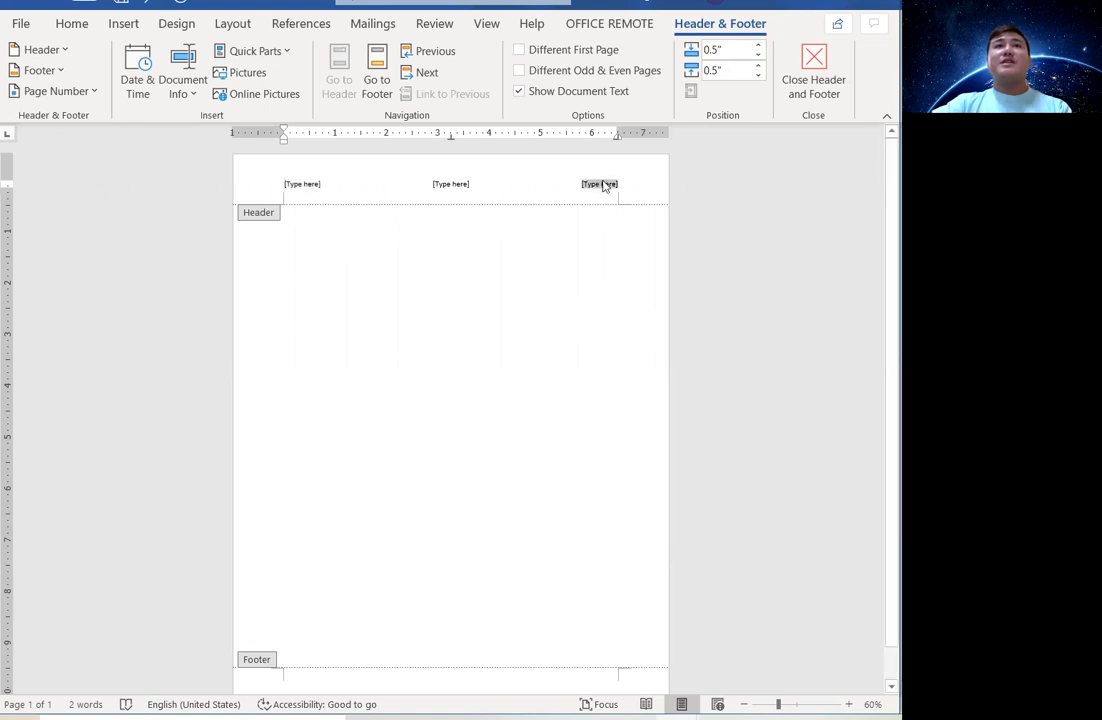
{"action": "left_click", "coordinate": [302, 186]}
{"action": "type", "text": "Mic"}
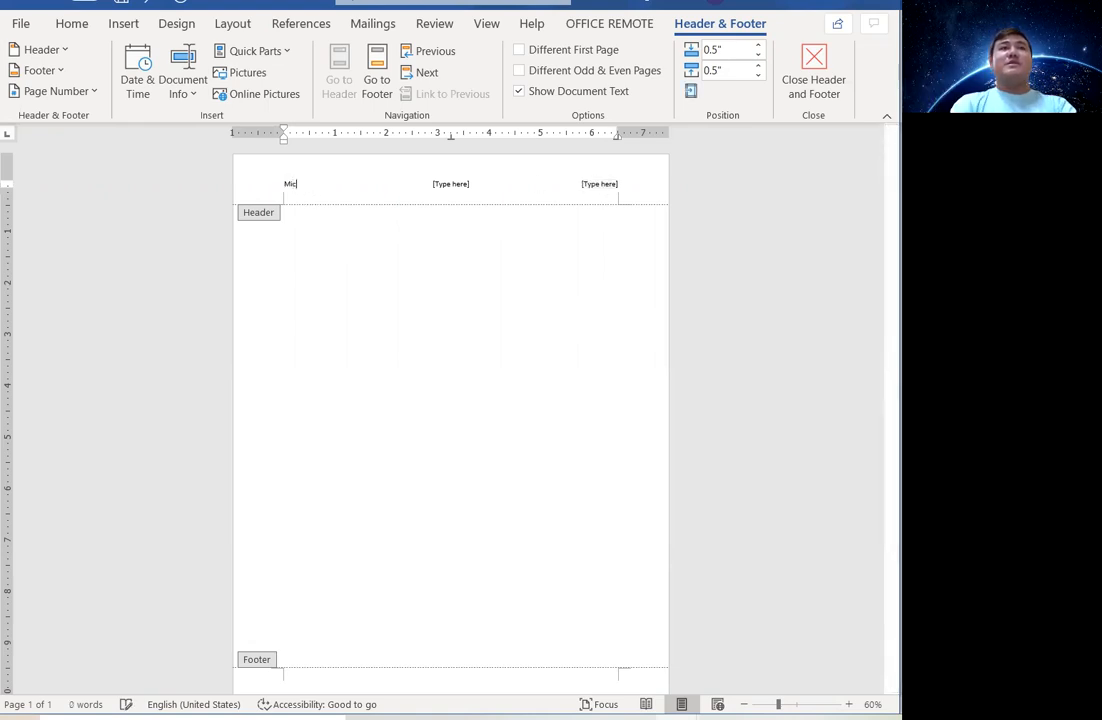
{"action": "type", "text": "hael"}
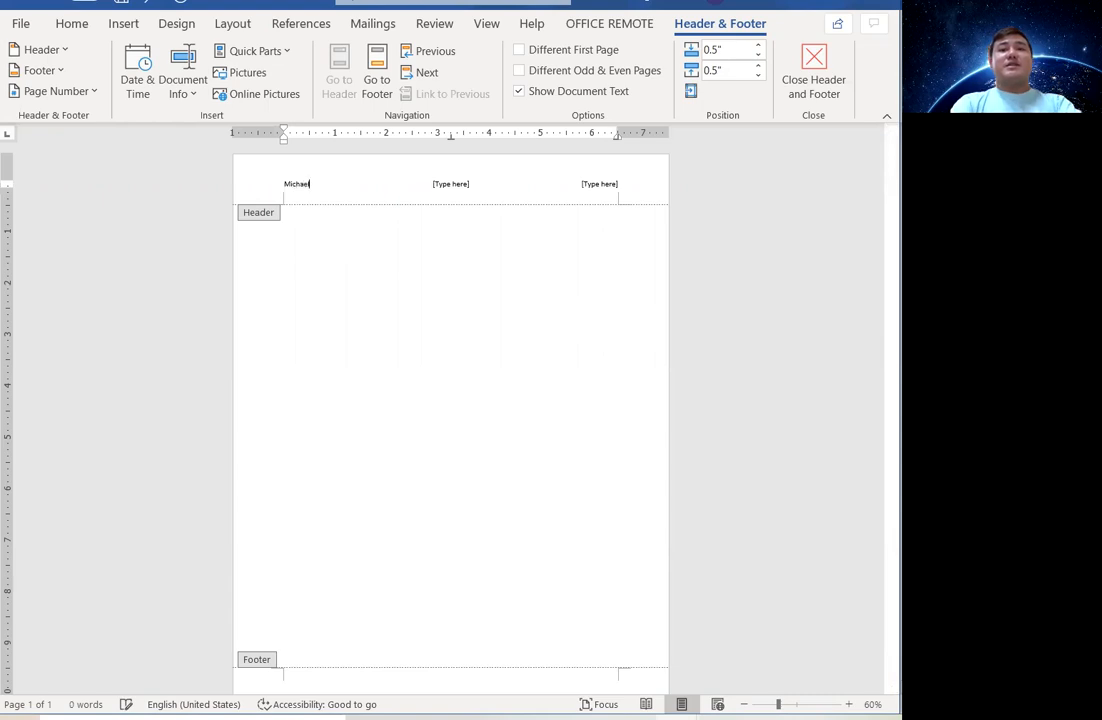
{"action": "type", "text": " Angelo "}
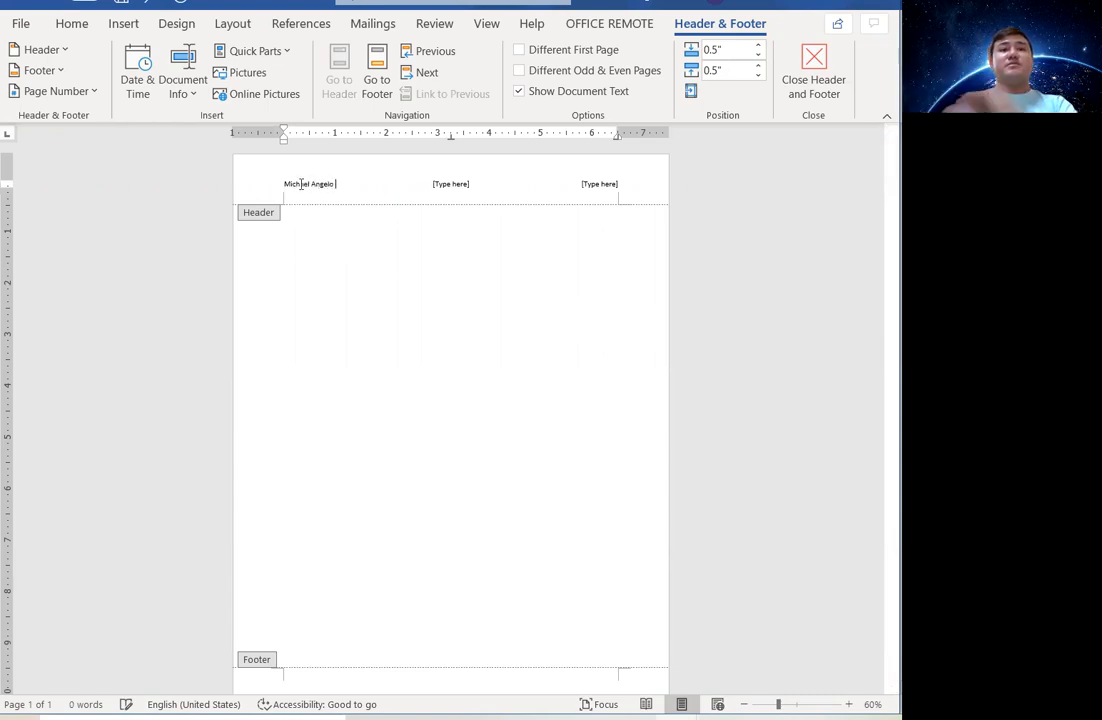
{"action": "type", "text": "Burac"}
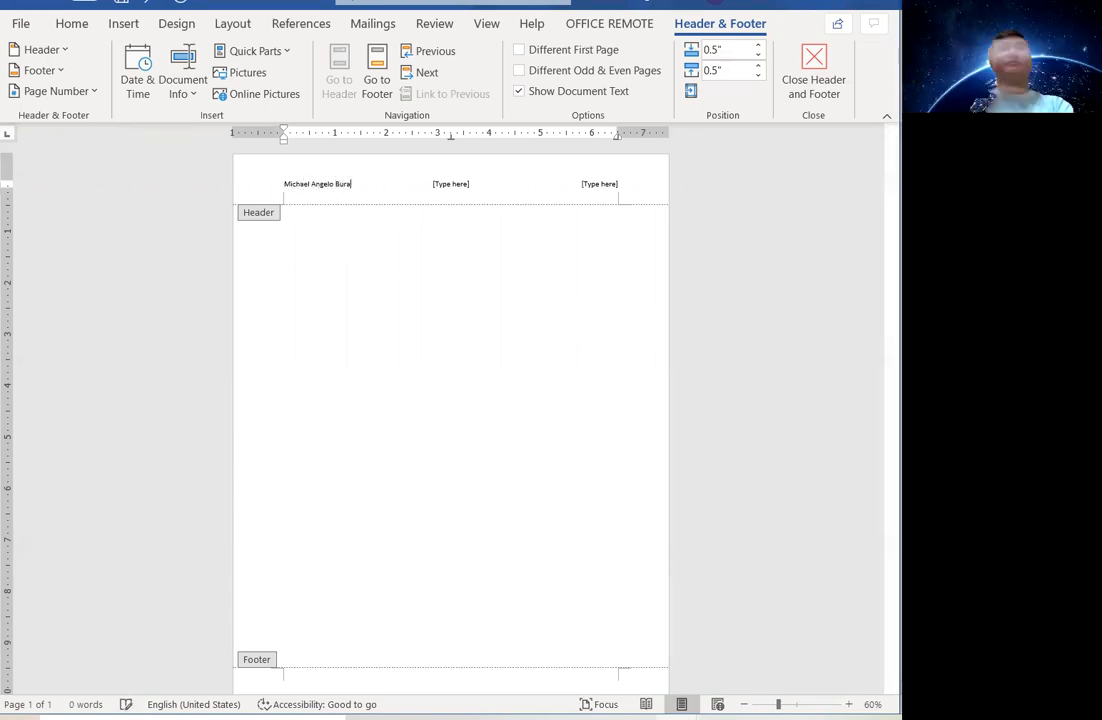
{"action": "left_click", "coordinate": [438, 185]}
{"action": "type", "text": "BSIT"}
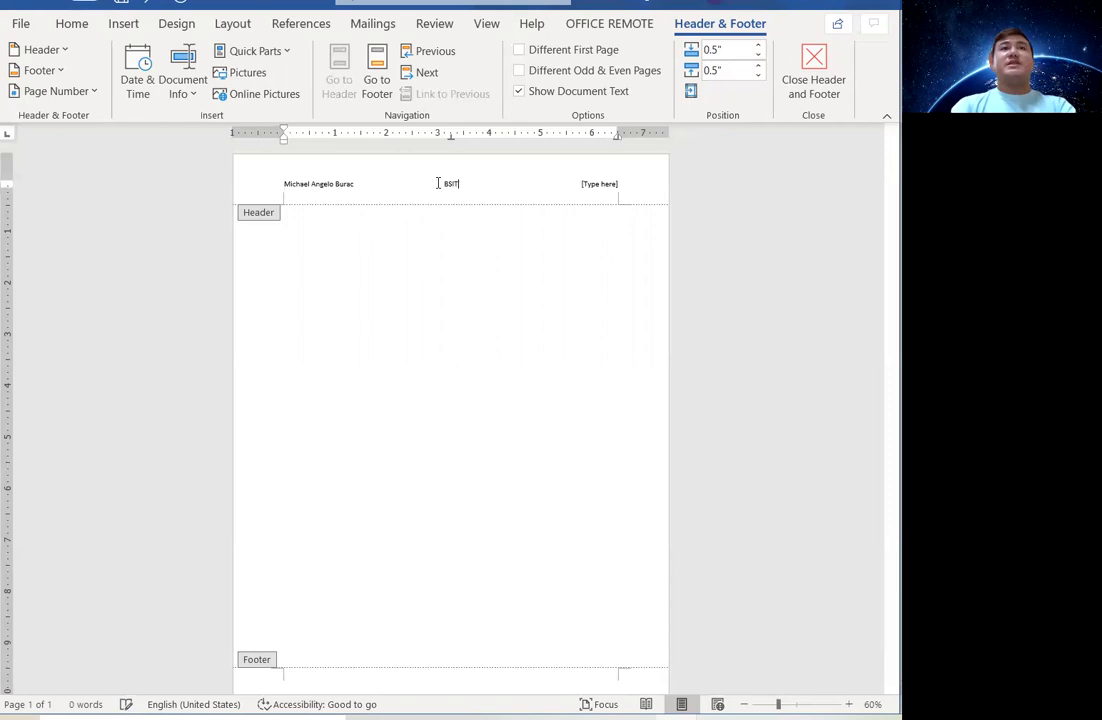
{"action": "left_click", "coordinate": [606, 186]}
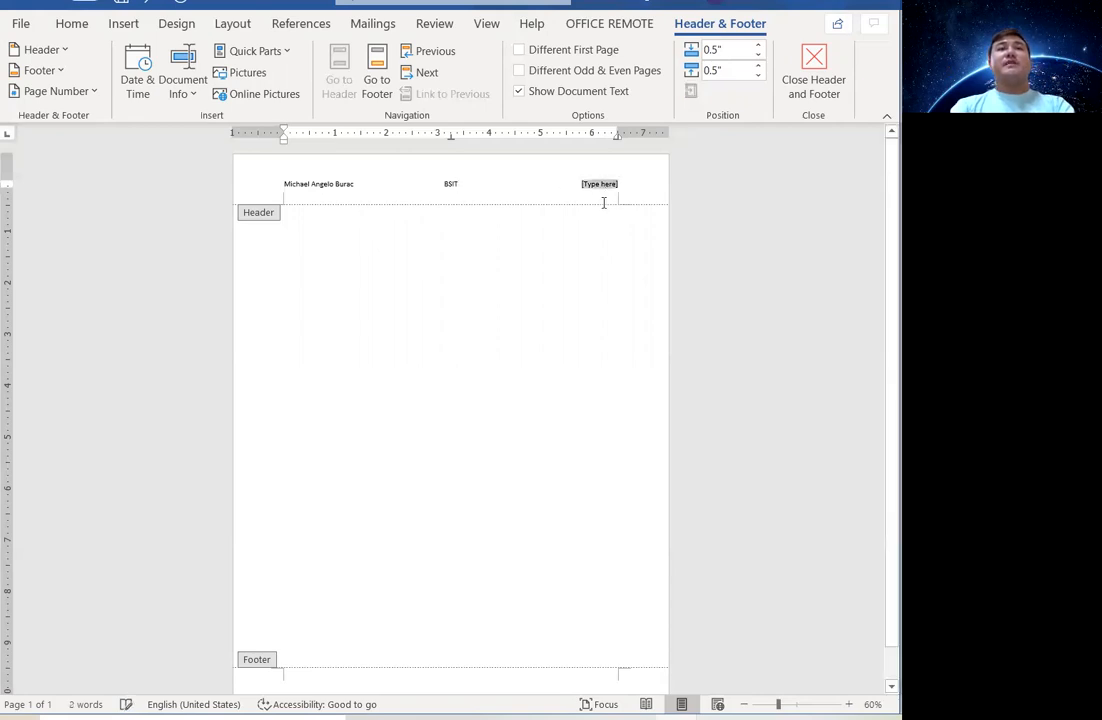
{"action": "type", "text": "France"}
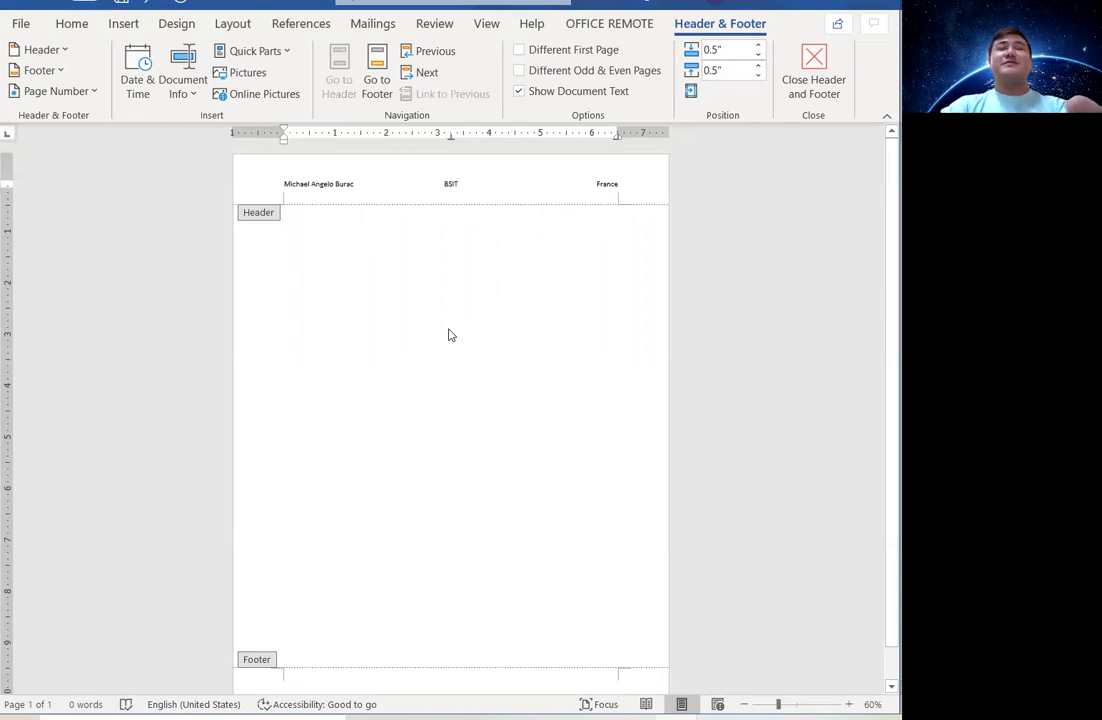
{"action": "left_click", "coordinate": [806, 86]}
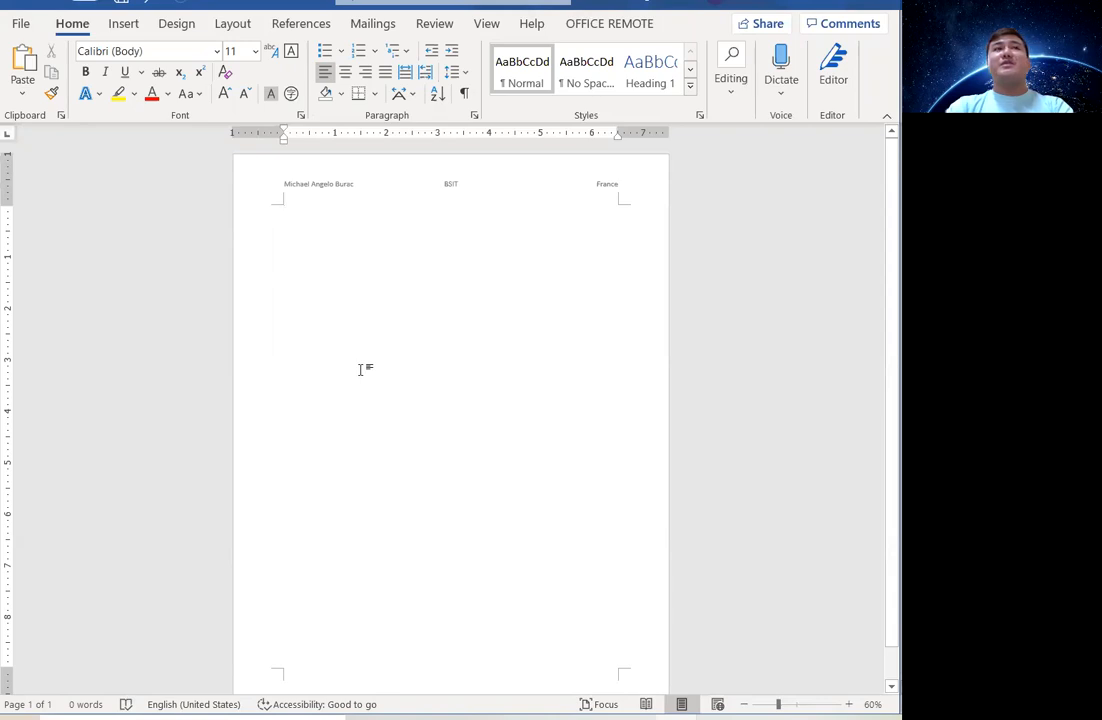
Add blank lines until a second page appears and check its repeated header.
{"action": "key", "text": "Return"}
{"action": "key", "text": "Return"}
{"action": "key", "text": "Return"}
{"action": "key", "text": "Return"}
{"action": "key", "text": "Return"}
{"action": "key", "text": "Return"}
{"action": "key", "text": "Return"}
{"action": "key", "text": "Return"}
{"action": "key", "text": "Return"}
{"action": "key", "text": "Return"}
{"action": "key", "text": "Return"}
{"action": "key", "text": "Return"}
{"action": "key", "text": "Return"}
{"action": "key", "text": "Return"}
{"action": "key", "text": "Return"}
{"action": "key", "text": "Return"}
{"action": "key", "text": "Return"}
{"action": "key", "text": "Return"}
{"action": "key", "text": "Return"}
{"action": "key", "text": "Return"}
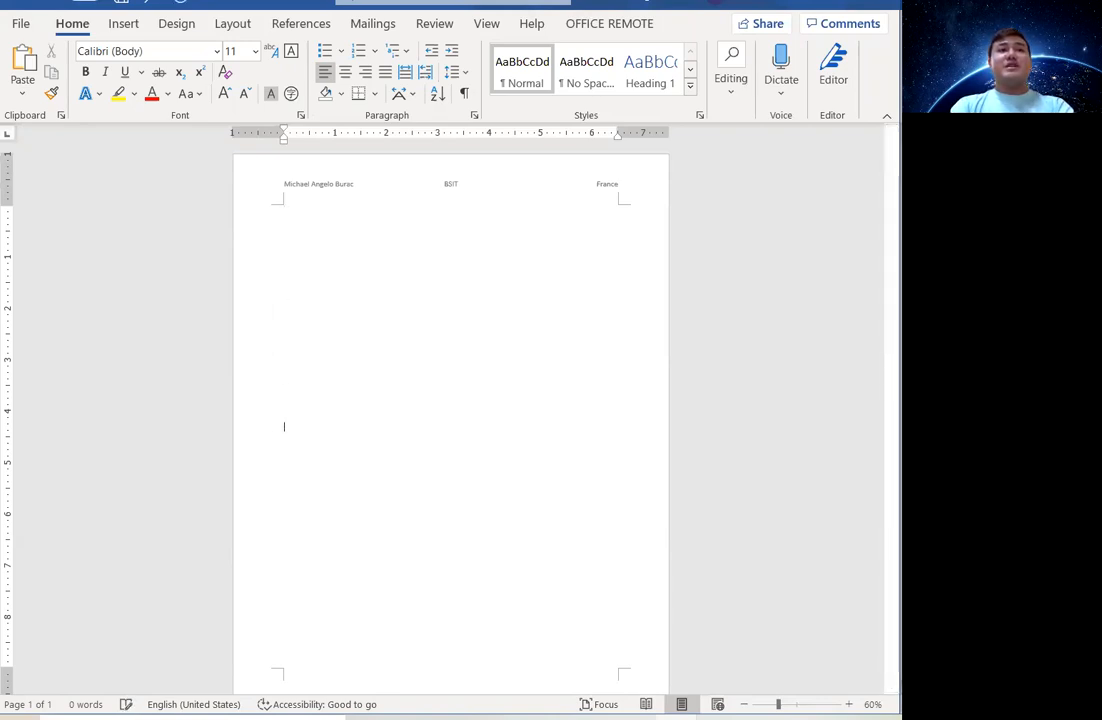
{"action": "key", "text": "Return"}
{"action": "key", "text": "Return"}
{"action": "key", "text": "Return"}
{"action": "key", "text": "Return"}
{"action": "key", "text": "Return"}
{"action": "key", "text": "Return"}
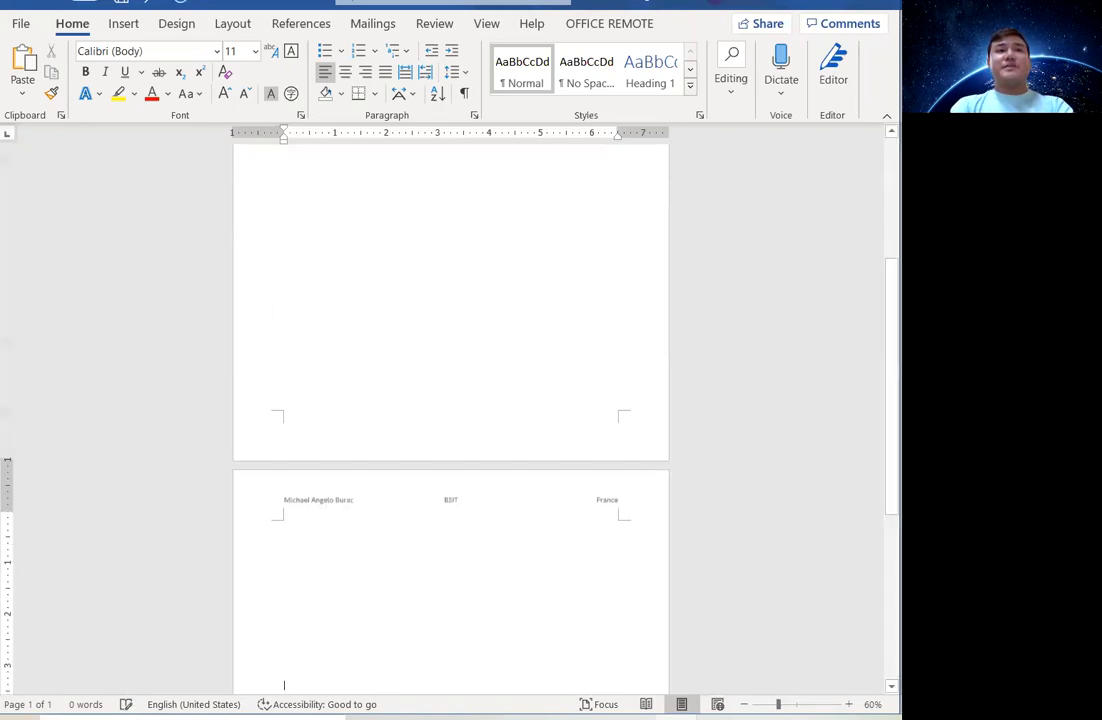
{"action": "scroll", "coordinate": [489, 475], "scroll_direction": "up", "scroll_amount": 5}
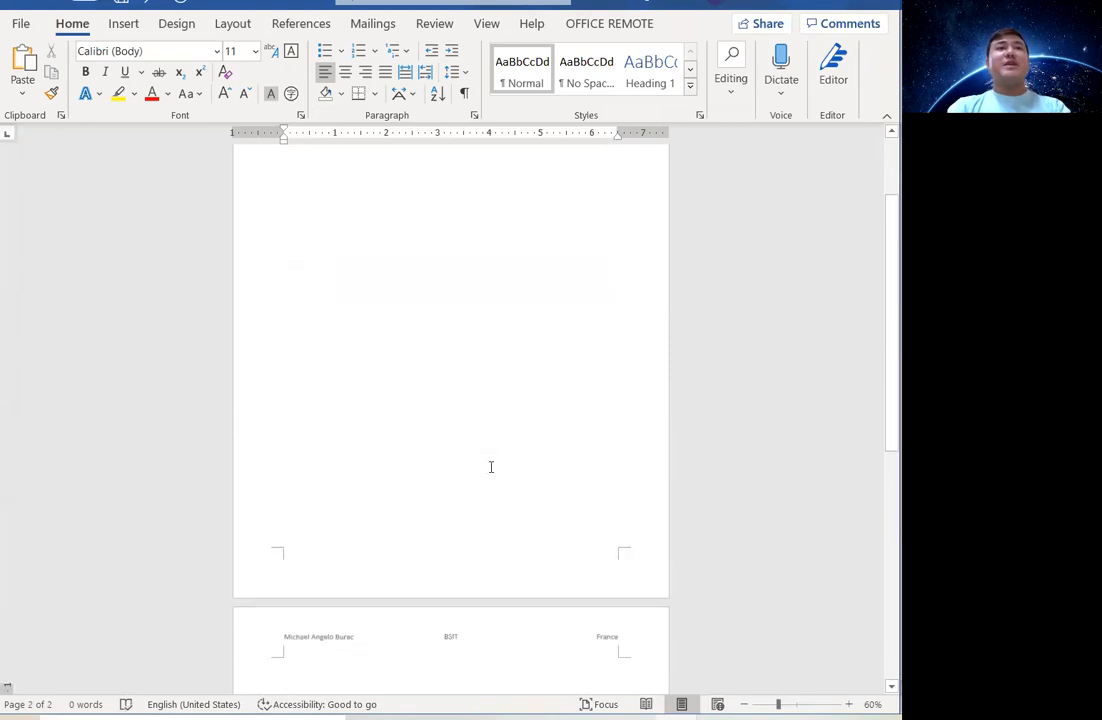
{"action": "scroll", "coordinate": [379, 216], "scroll_direction": "down", "scroll_amount": 1}
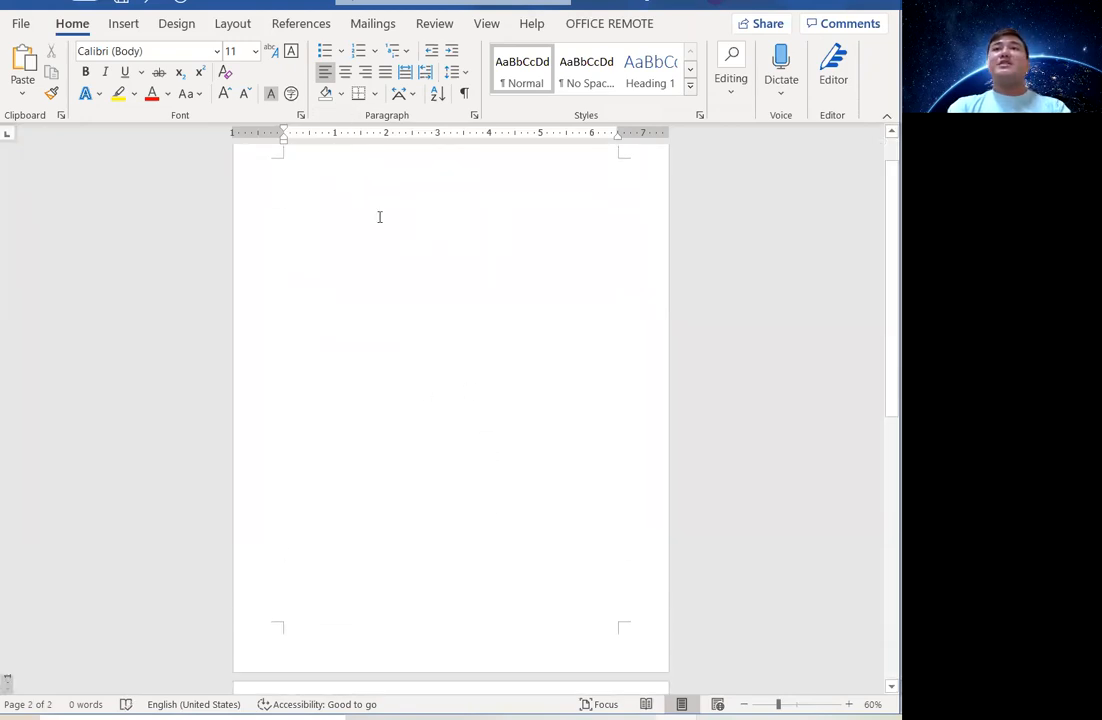
{"action": "scroll", "coordinate": [475, 266], "scroll_direction": "up", "scroll_amount": 1}
{"action": "scroll", "coordinate": [475, 266], "scroll_direction": "up", "scroll_amount": 3}
{"action": "scroll", "coordinate": [475, 266], "scroll_direction": "down", "scroll_amount": 1}
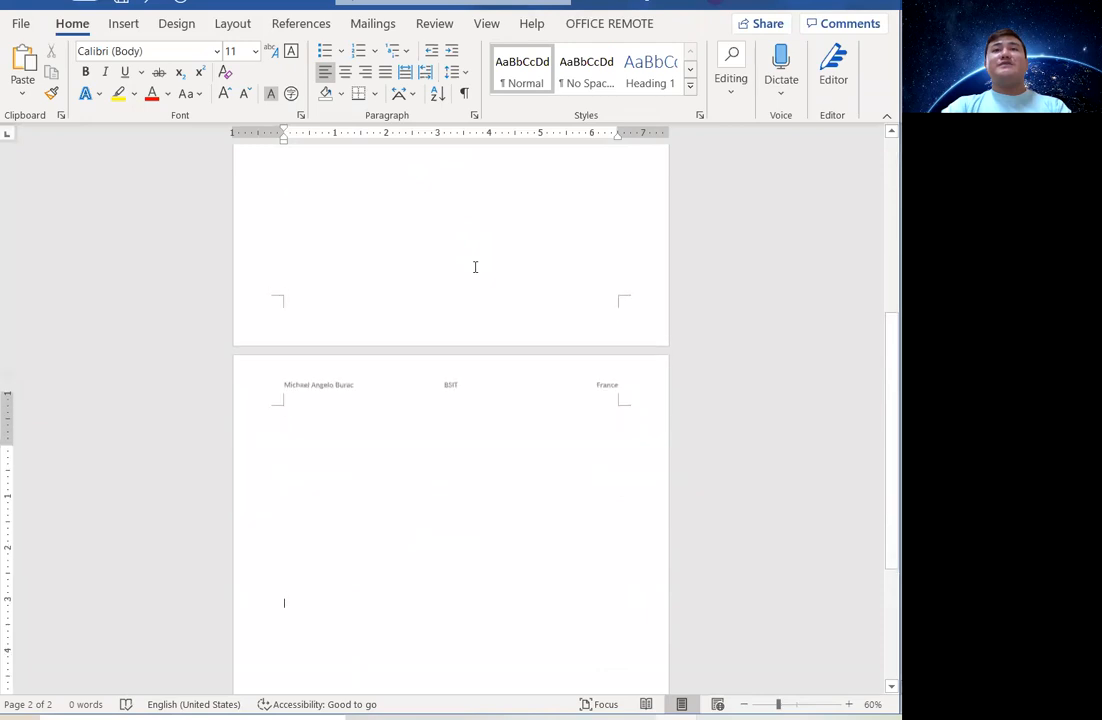
{"action": "scroll", "coordinate": [475, 266], "scroll_direction": "up", "scroll_amount": 1}
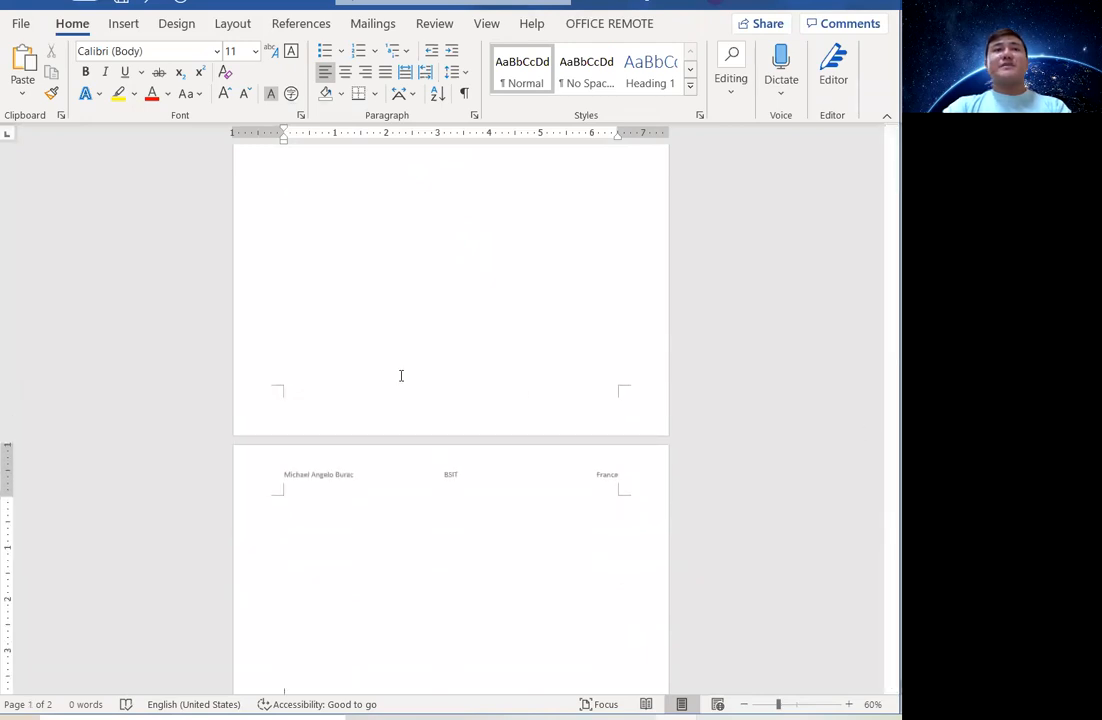
{"action": "scroll", "coordinate": [450, 278], "scroll_direction": "up", "scroll_amount": 1}
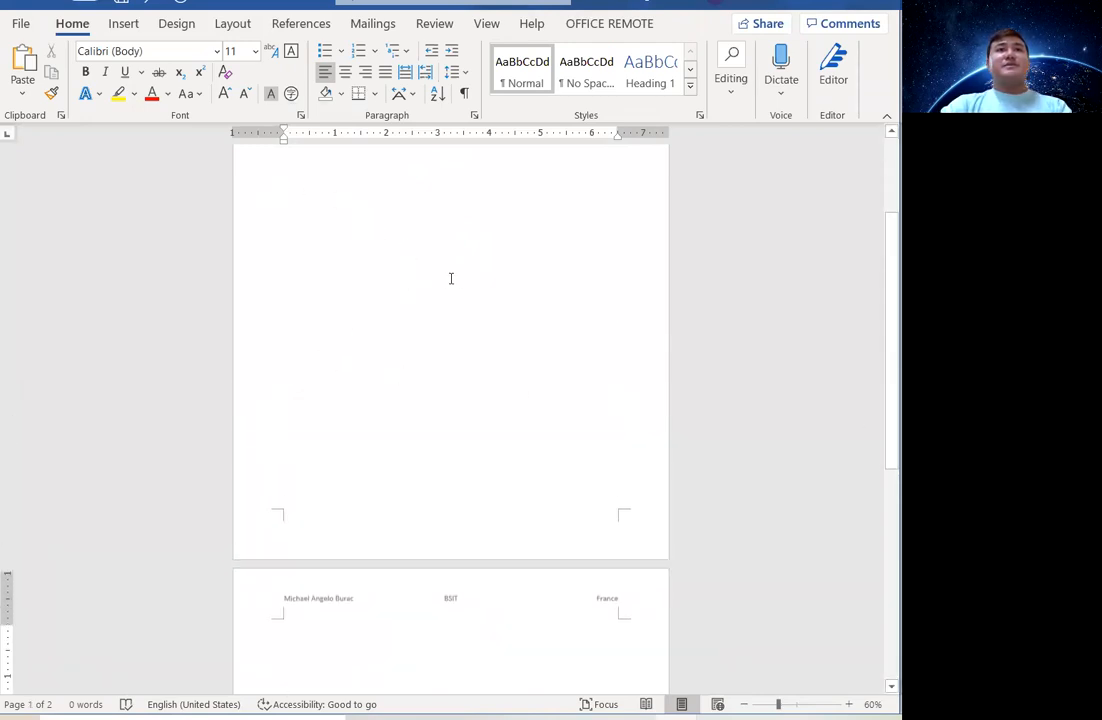
{"action": "scroll", "coordinate": [450, 278], "scroll_direction": "down", "scroll_amount": 4}
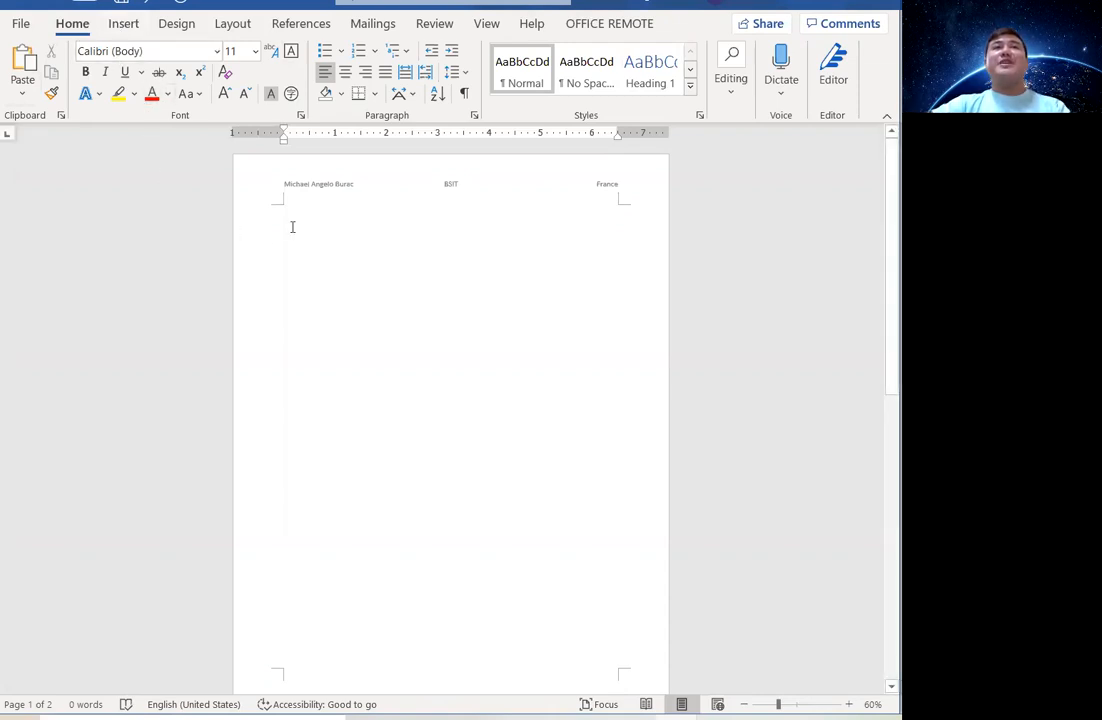
Reopen the name/BSIT/France header for editing.
{"action": "double_click", "coordinate": [362, 181]}
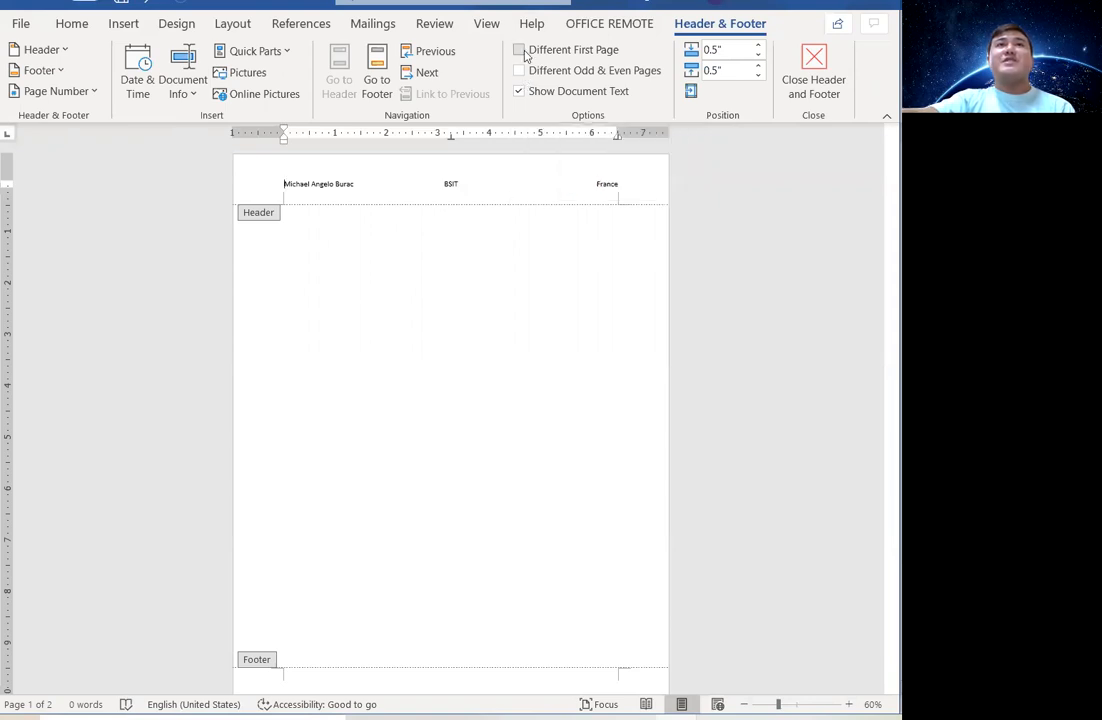
Turn on Different First Page and type 'This is the first Page' in its header.
{"action": "left_click", "coordinate": [521, 54]}
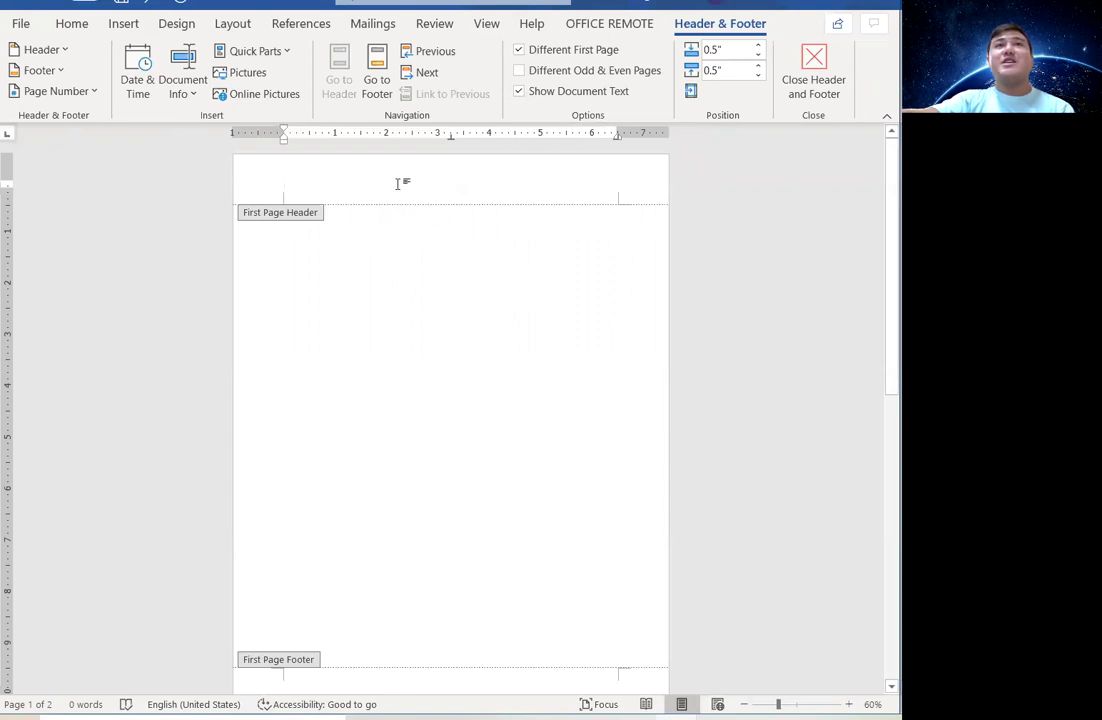
{"action": "scroll", "coordinate": [480, 290], "scroll_direction": "down", "scroll_amount": 4}
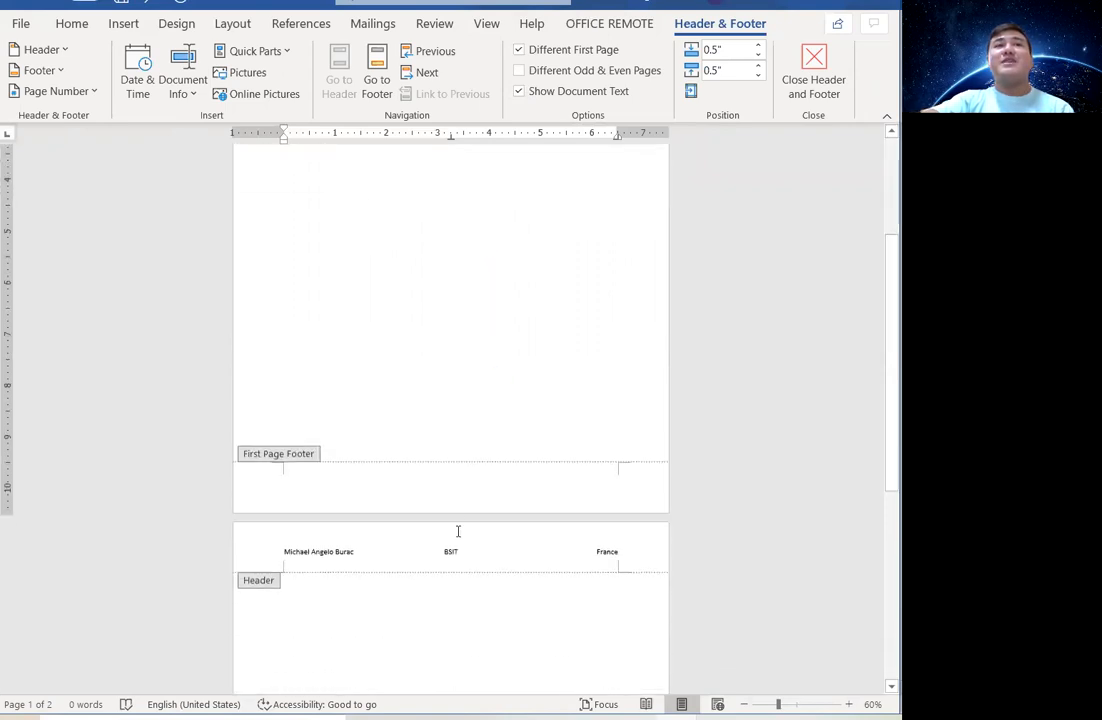
{"action": "scroll", "coordinate": [406, 389], "scroll_direction": "up", "scroll_amount": 4}
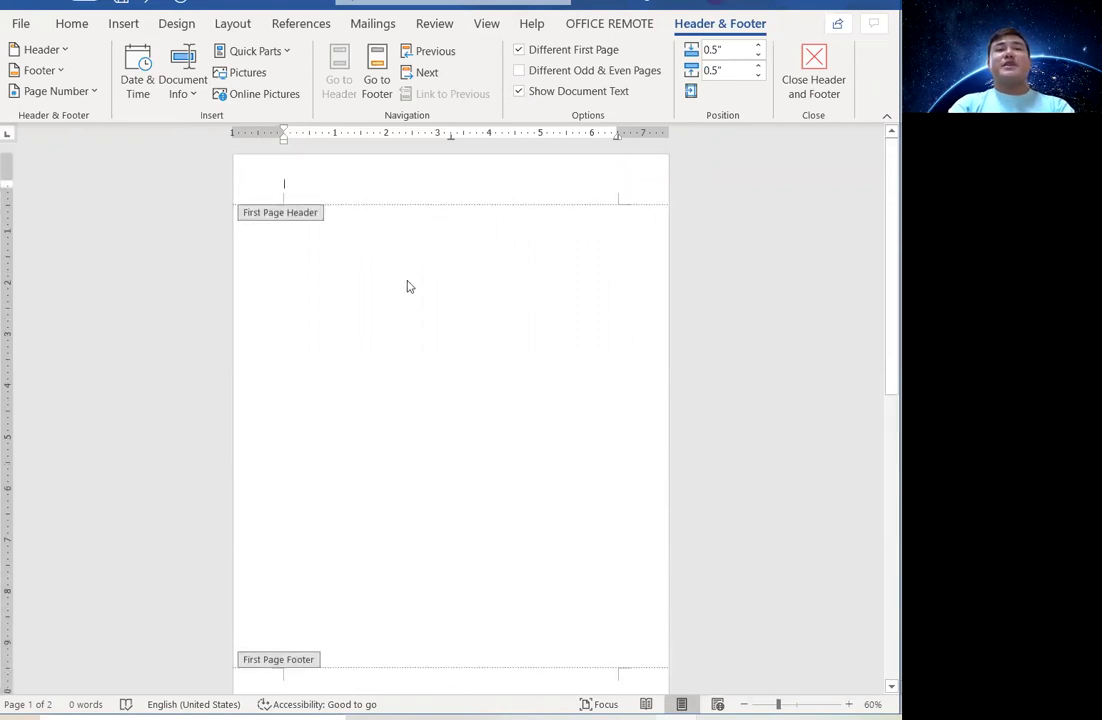
{"action": "type", "text": "This is the fir"}
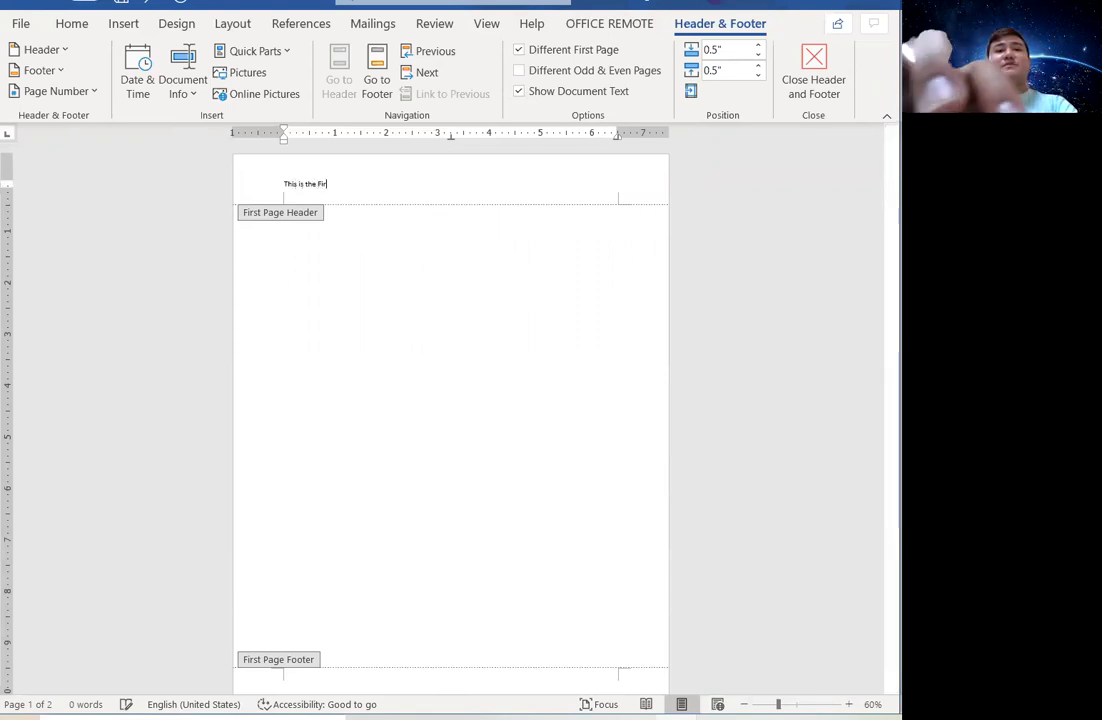
{"action": "type", "text": "st Page"}
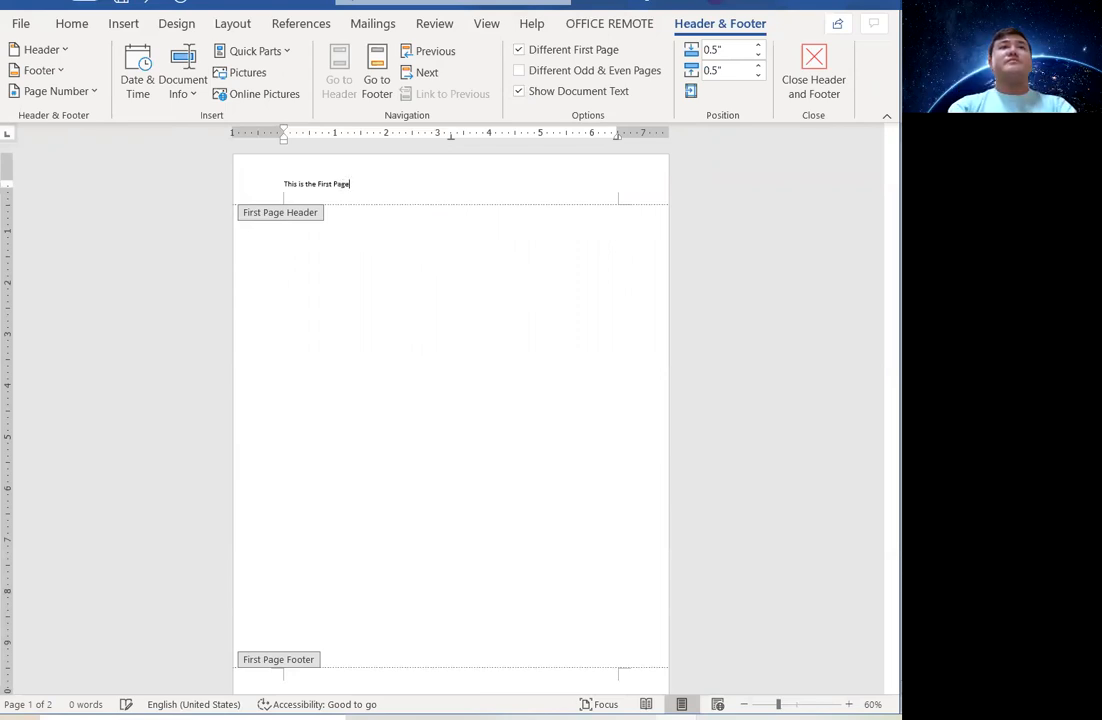
Delete the 'This is the First Page' text from the first-page header.
{"action": "scroll", "coordinate": [486, 372], "scroll_direction": "down", "scroll_amount": 1}
{"action": "scroll", "coordinate": [485, 372], "scroll_direction": "down", "scroll_amount": 2}
{"action": "scroll", "coordinate": [521, 453], "scroll_direction": "up", "scroll_amount": 3}
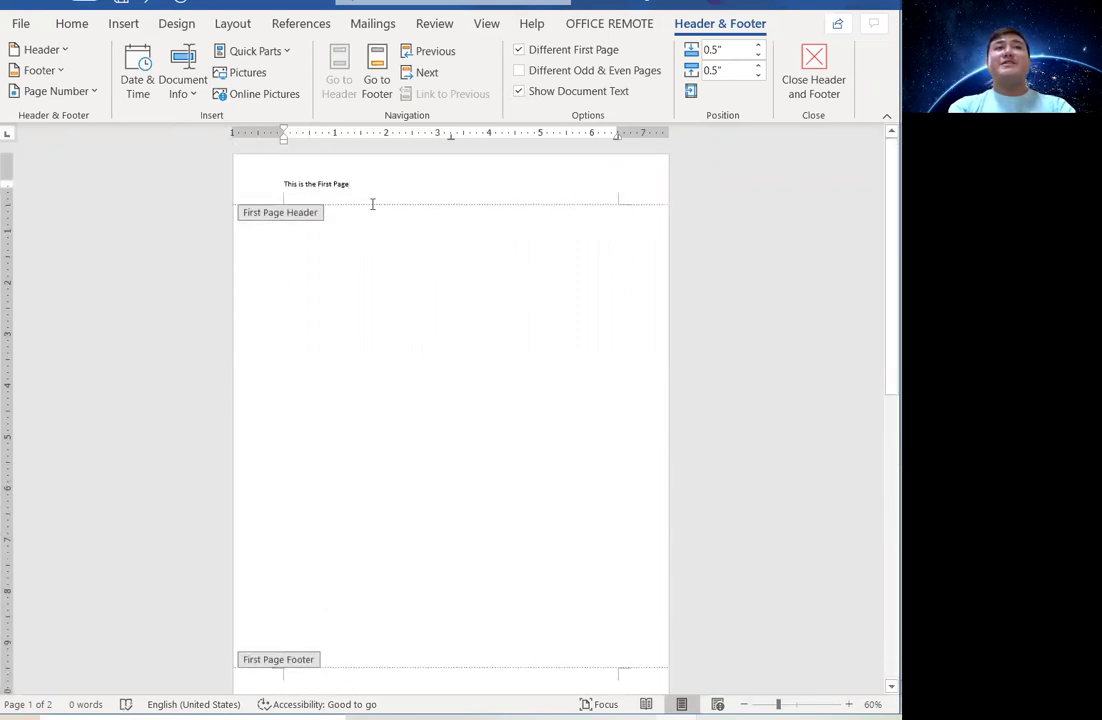
{"action": "scroll", "coordinate": [440, 600], "scroll_direction": "down", "scroll_amount": 2}
{"action": "scroll", "coordinate": [444, 595], "scroll_direction": "down", "scroll_amount": 1}
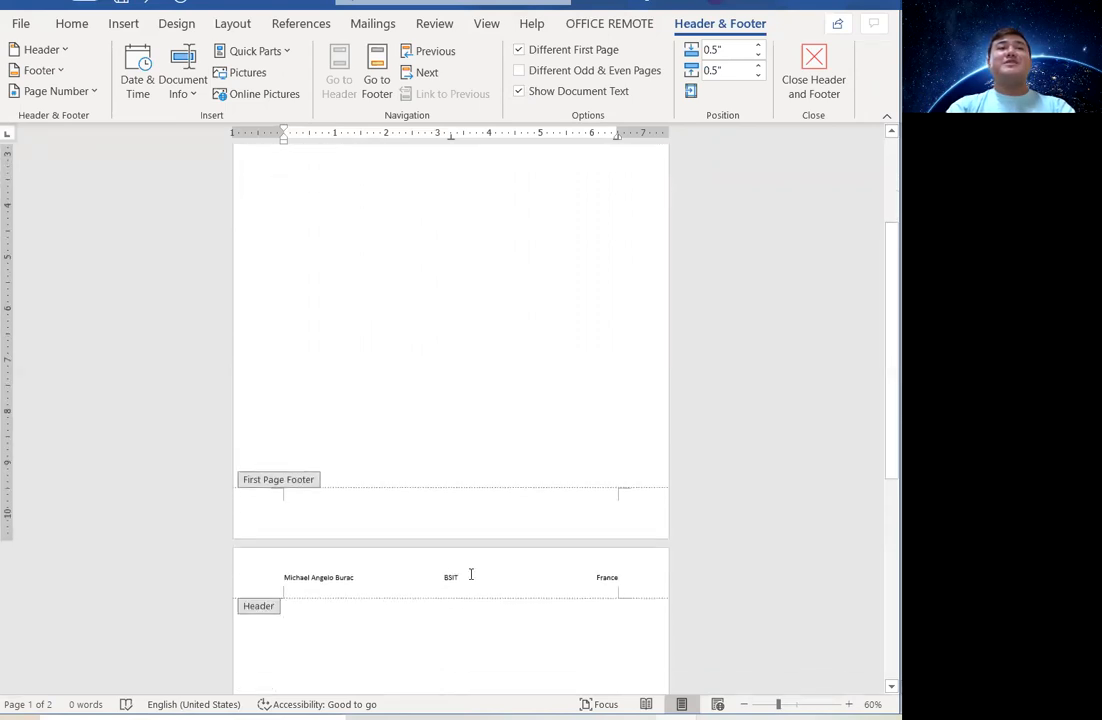
{"action": "scroll", "coordinate": [470, 575], "scroll_direction": "up", "scroll_amount": 1}
{"action": "scroll", "coordinate": [541, 160], "scroll_direction": "up", "scroll_amount": 2}
{"action": "scroll", "coordinate": [541, 160], "scroll_direction": "up", "scroll_amount": 1}
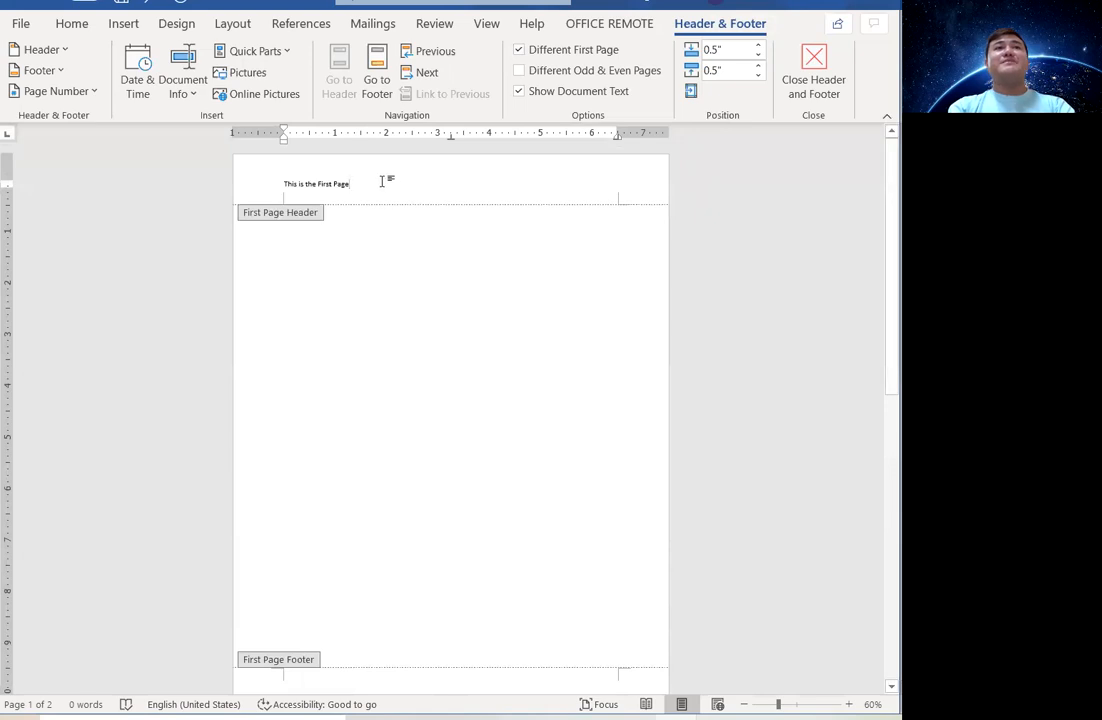
{"action": "left_click_drag", "start_coordinate": [381, 178], "coordinate": [236, 182]}
{"action": "key", "text": "BackSpace"}
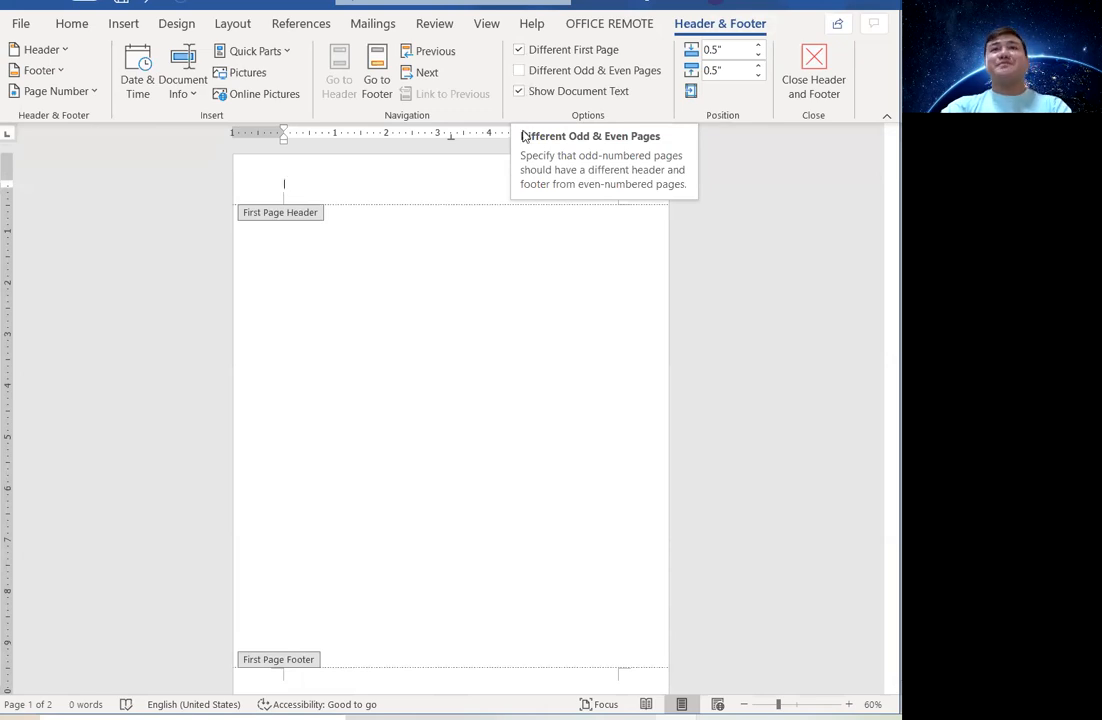
Turn off Different First Page and delete the name, BSIT and France header line.
{"action": "left_click", "coordinate": [519, 50]}
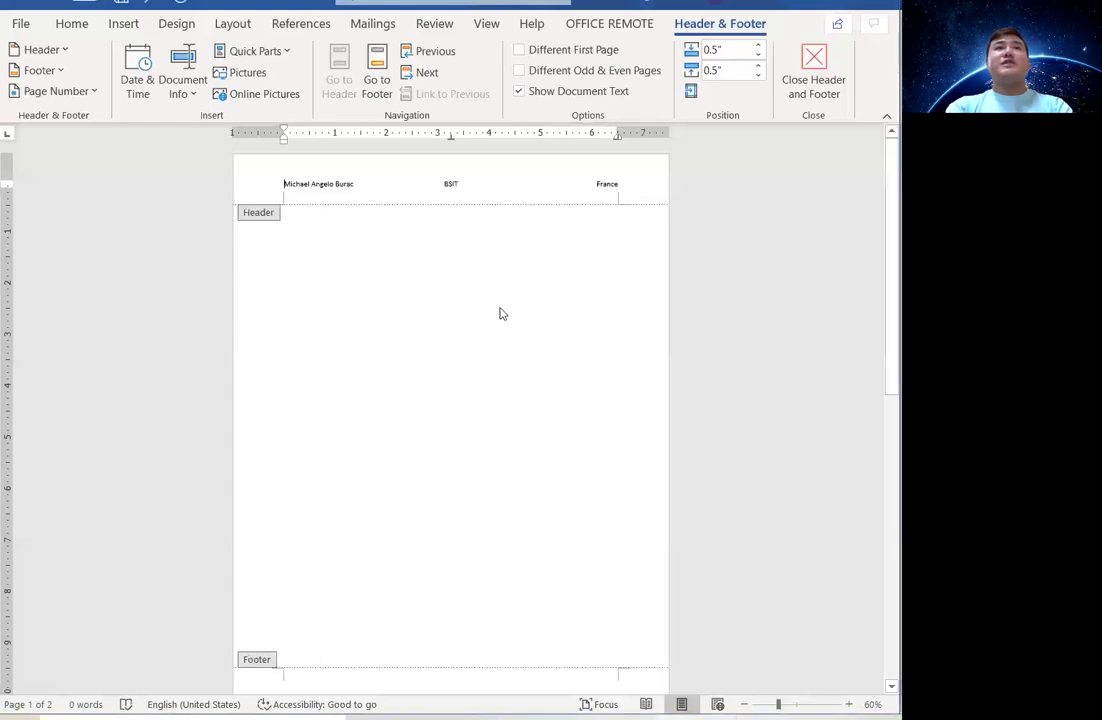
{"action": "left_click_drag", "start_coordinate": [477, 184], "coordinate": [228, 189]}
{"action": "key", "text": "Delete"}
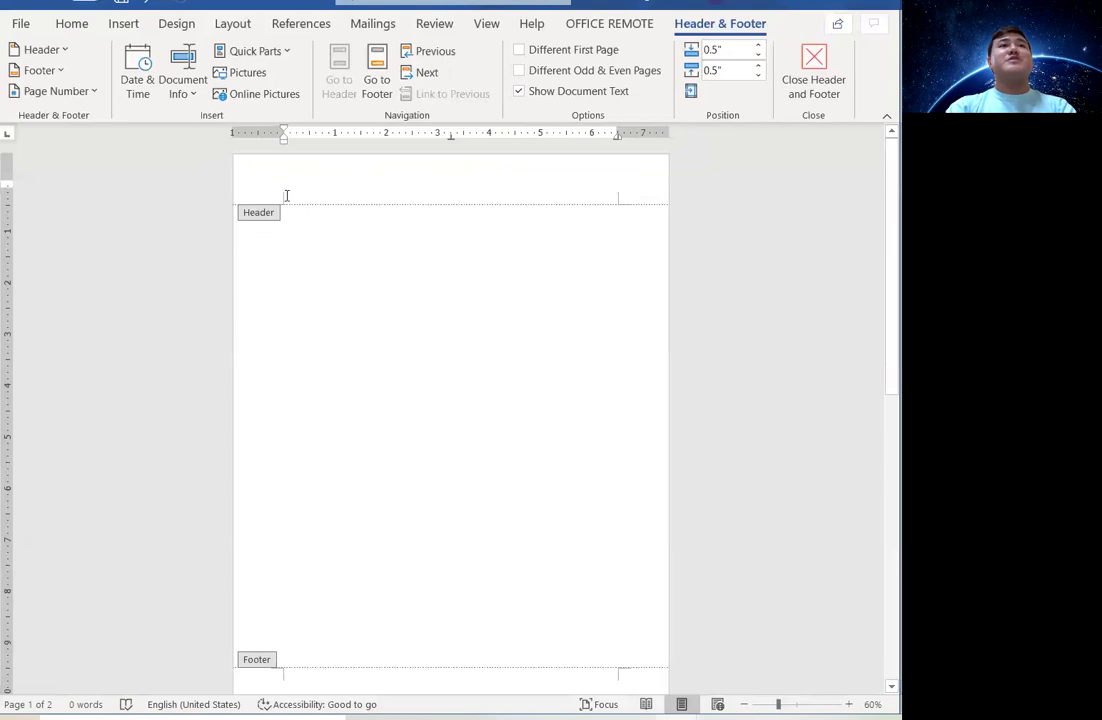
Open Insert > Pictures > This Device and browse the Documents and Pictures folders.
{"action": "left_click", "coordinate": [124, 25]}
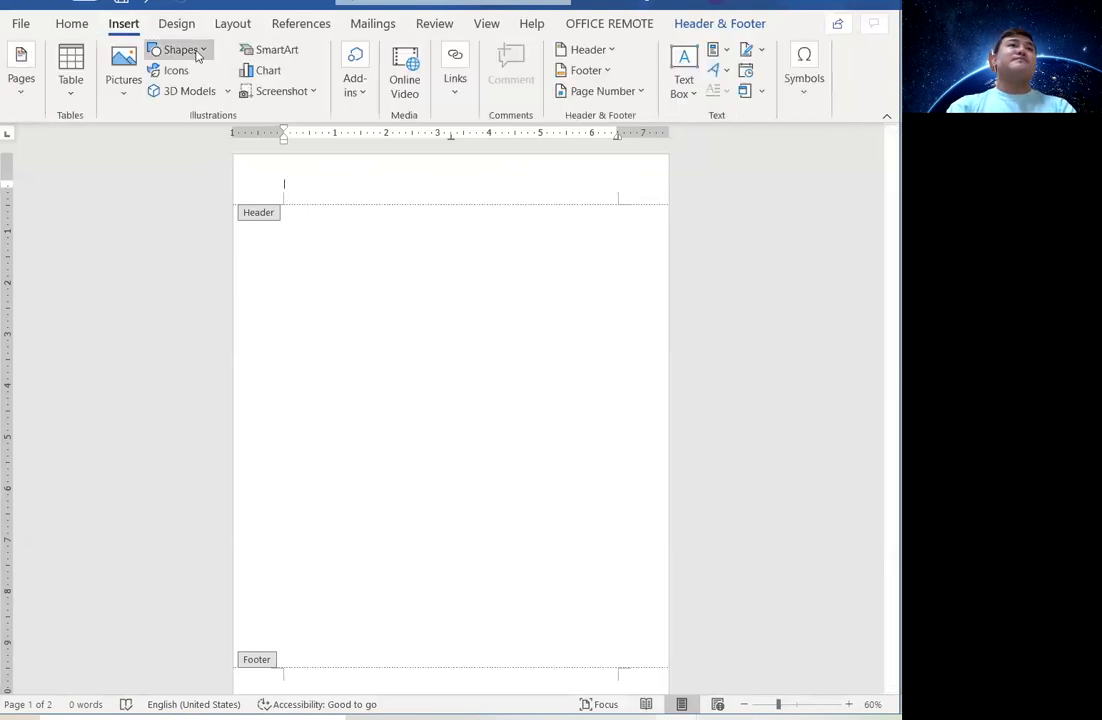
{"action": "left_click", "coordinate": [124, 92]}
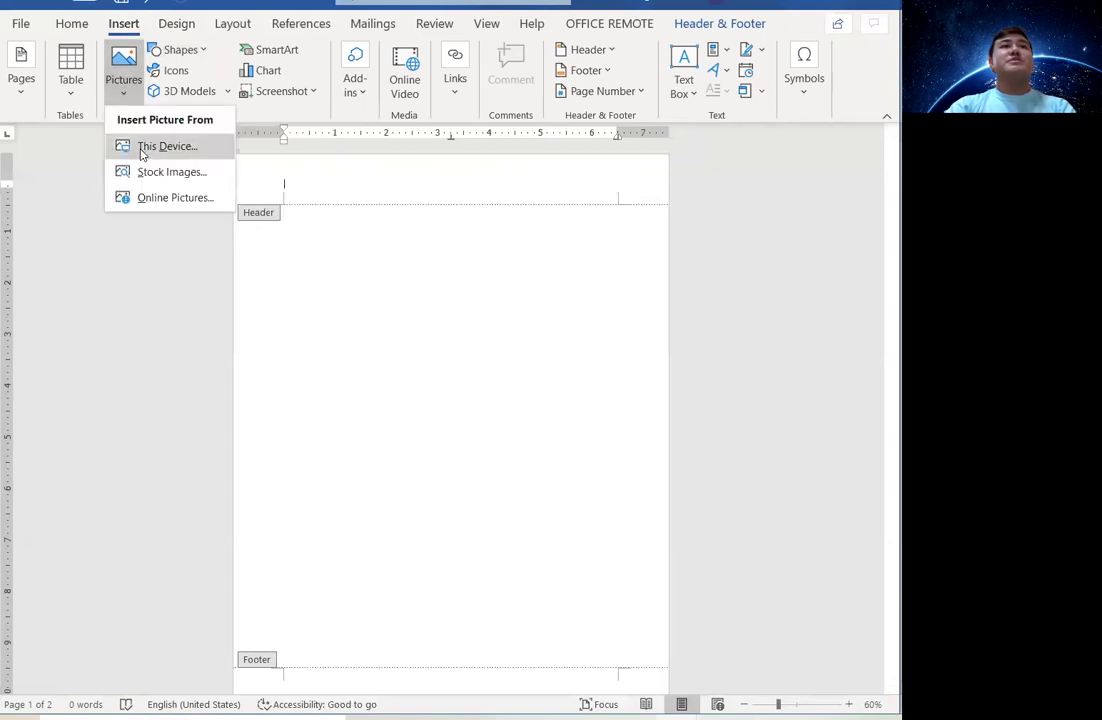
{"action": "left_click", "coordinate": [145, 150]}
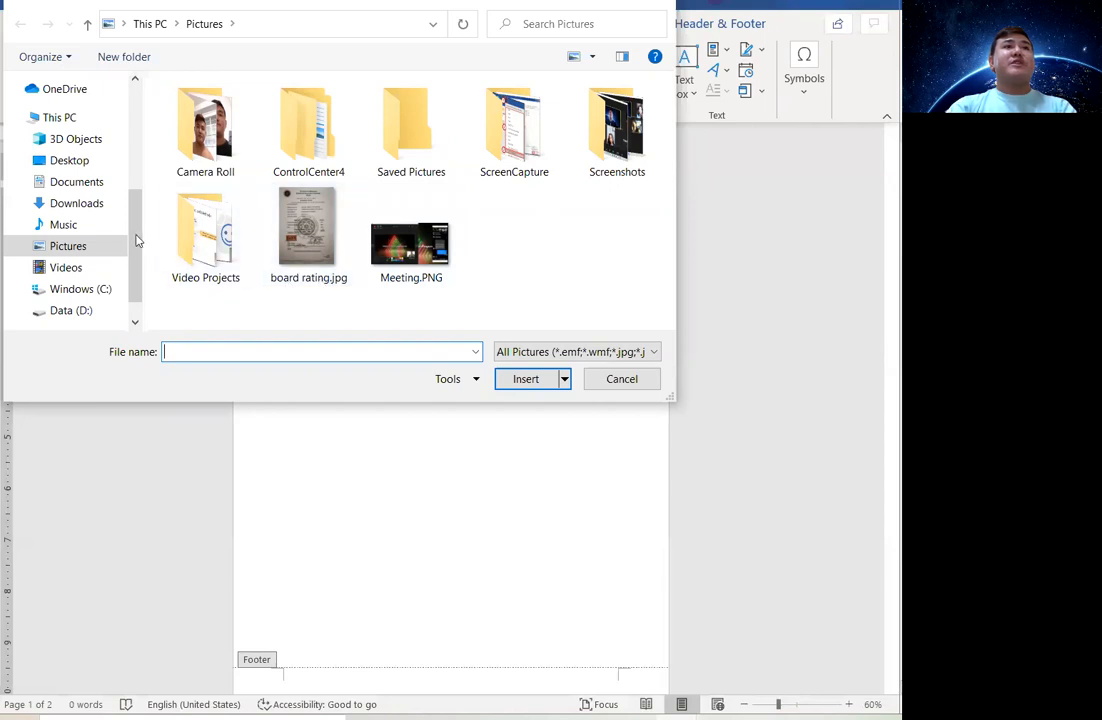
{"action": "left_click", "coordinate": [88, 188]}
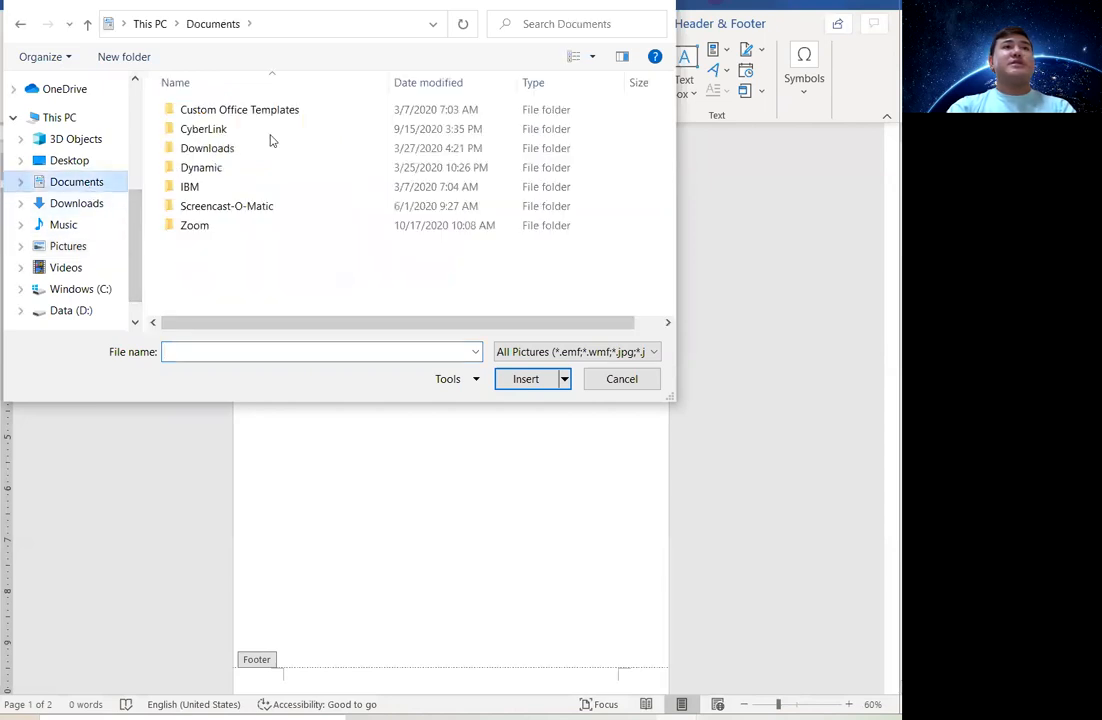
{"action": "left_click", "coordinate": [78, 248]}
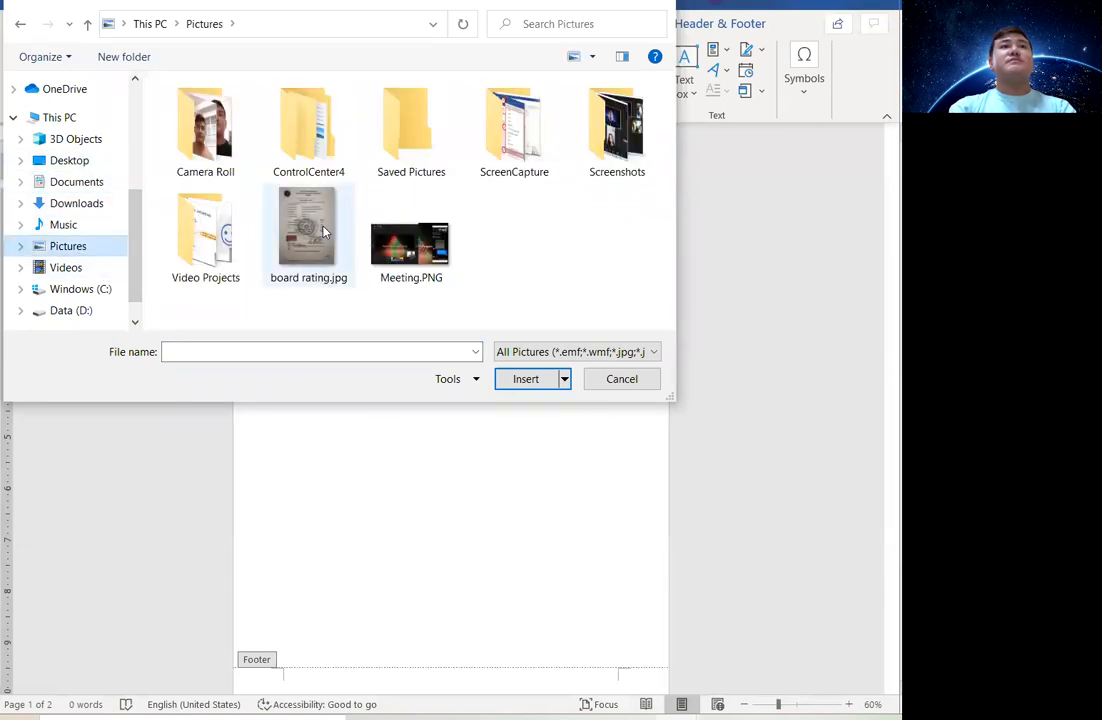
{"action": "double_click", "coordinate": [403, 157]}
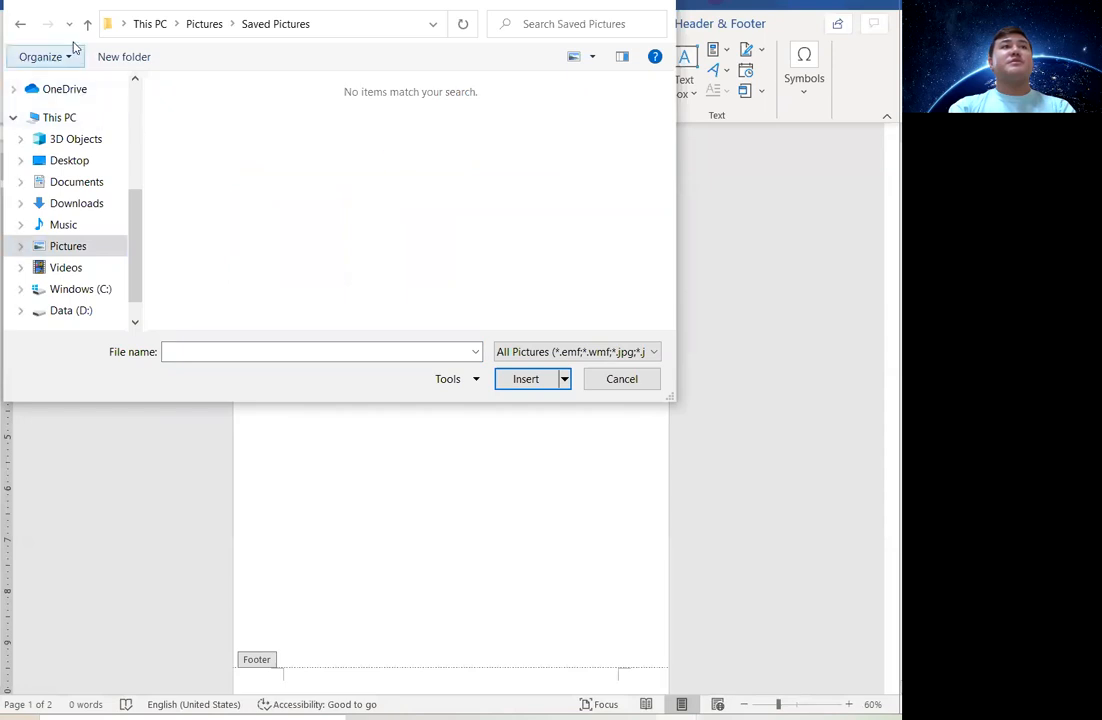
{"action": "left_click", "coordinate": [20, 26]}
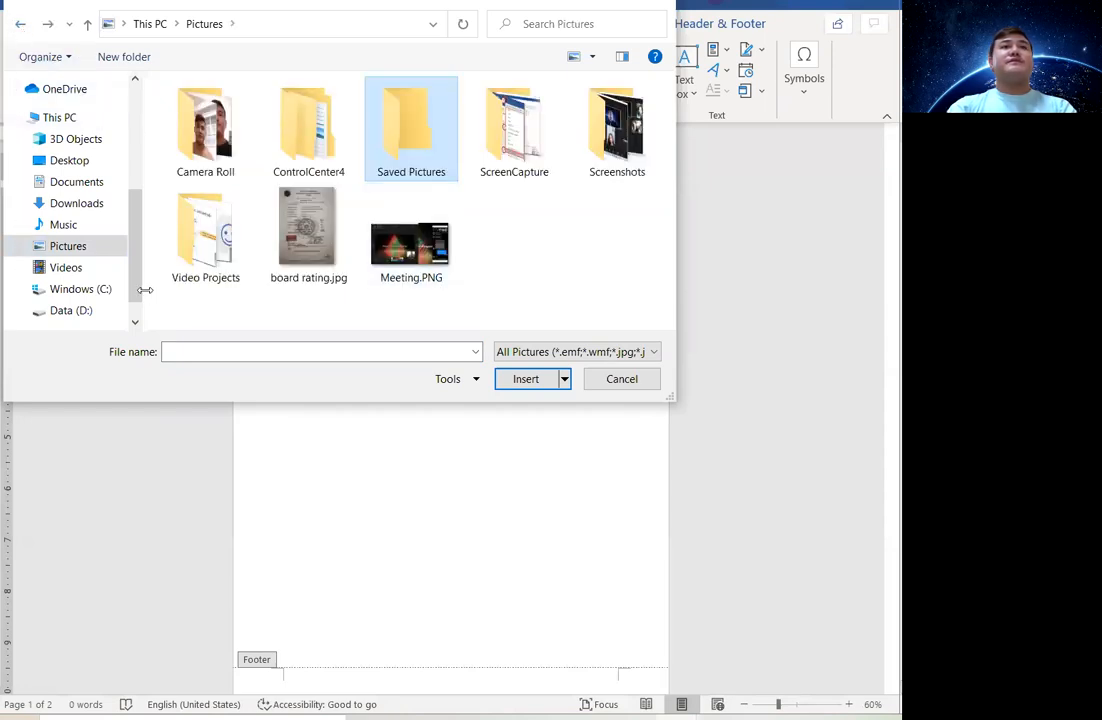
Browse to the Data (D:) drive in the picture dialog's navigation pane.
{"action": "left_click", "coordinate": [79, 311]}
{"action": "scroll", "coordinate": [318, 256], "scroll_direction": "down", "scroll_amount": 2}
{"action": "scroll", "coordinate": [318, 256], "scroll_direction": "up", "scroll_amount": 2}
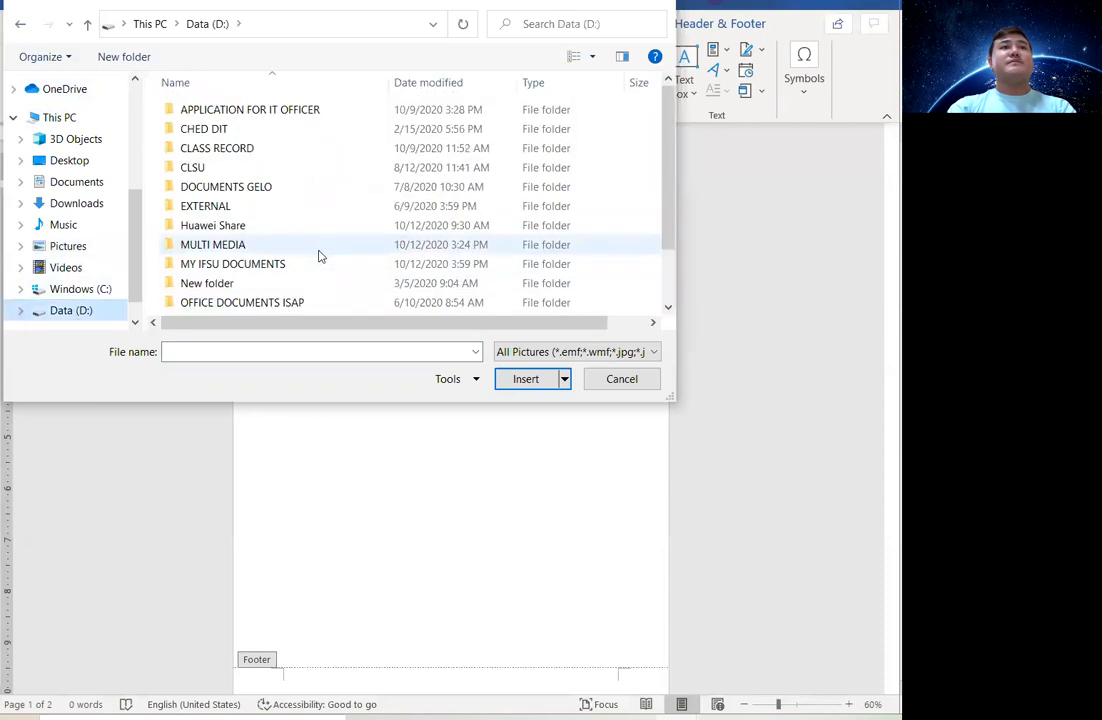
{"action": "scroll", "coordinate": [318, 256], "scroll_direction": "down", "scroll_amount": 2}
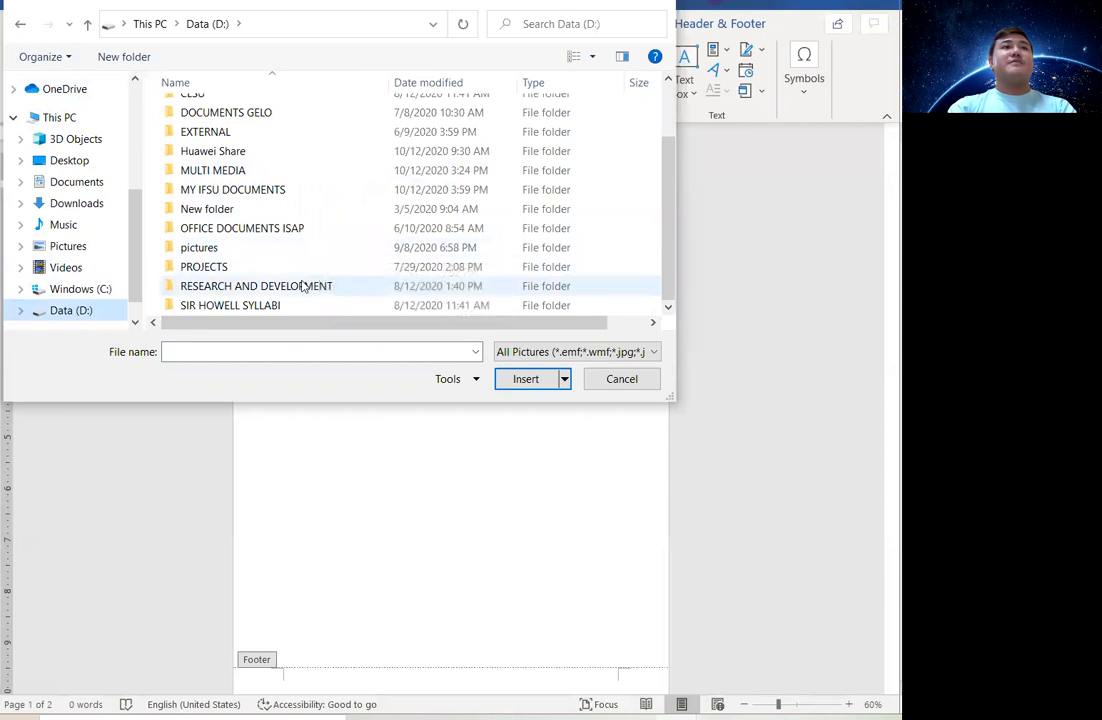
{"action": "left_click", "coordinate": [70, 310]}
{"action": "left_click", "coordinate": [84, 298]}
{"action": "left_click", "coordinate": [66, 312]}
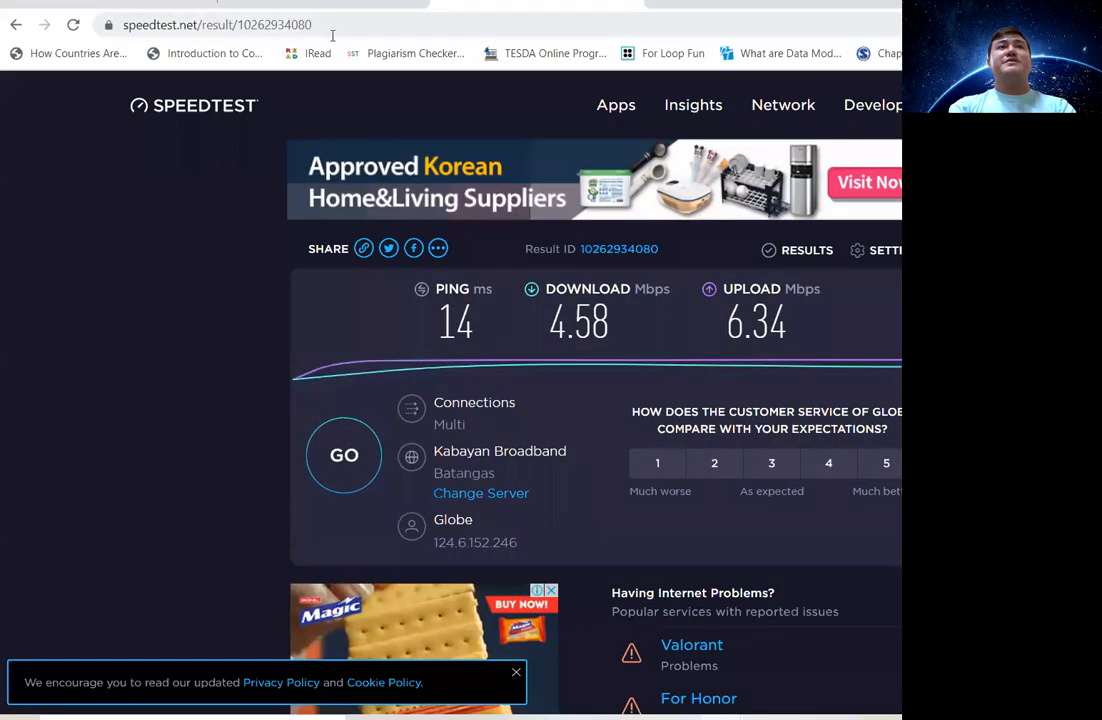
Search Google Images for 'ifsu logo'.
{"action": "left_click", "coordinate": [337, 25]}
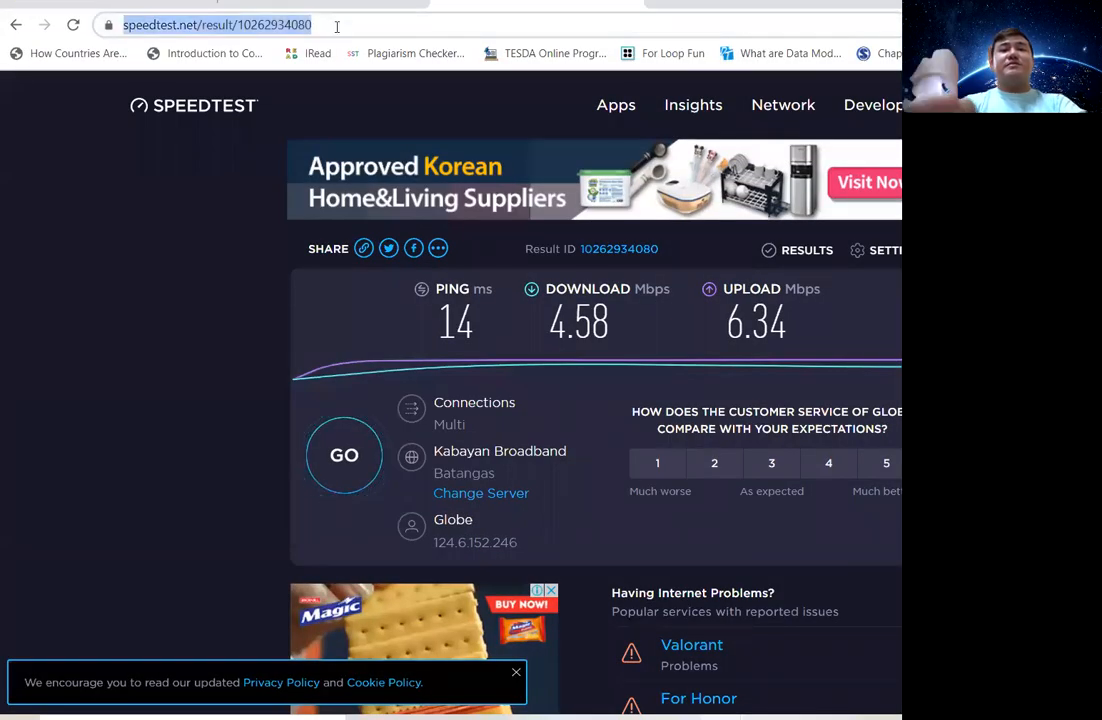
{"action": "type", "text": "ifsu "}
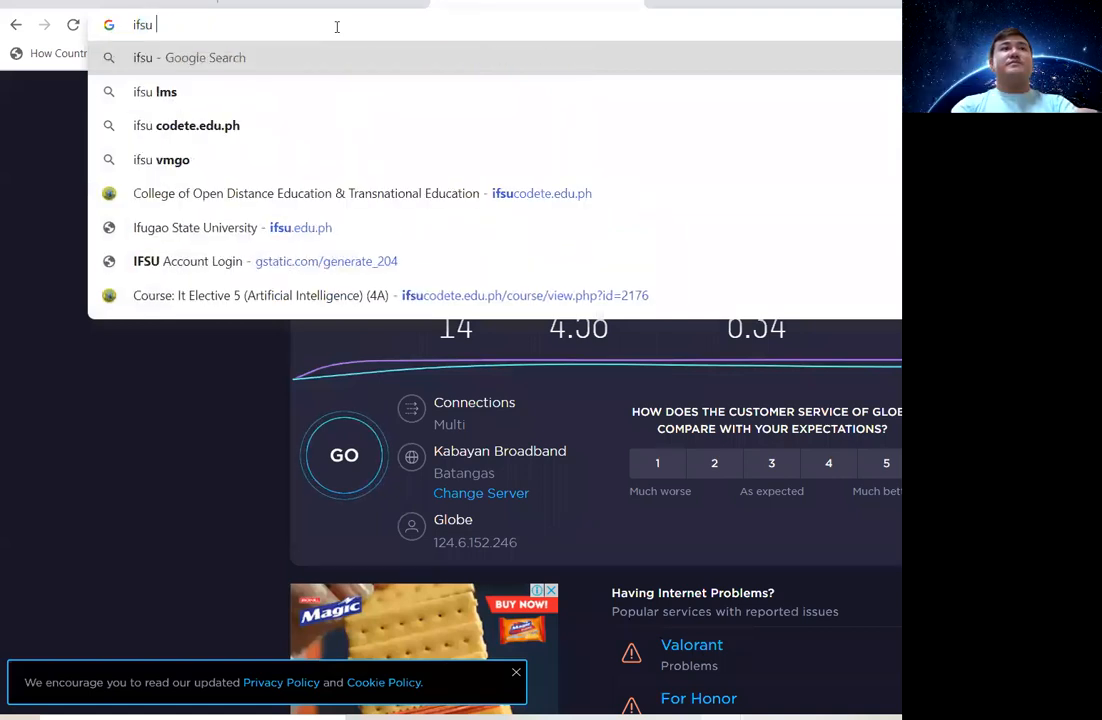
{"action": "type", "text": "logo"}
{"action": "key", "text": "Return"}
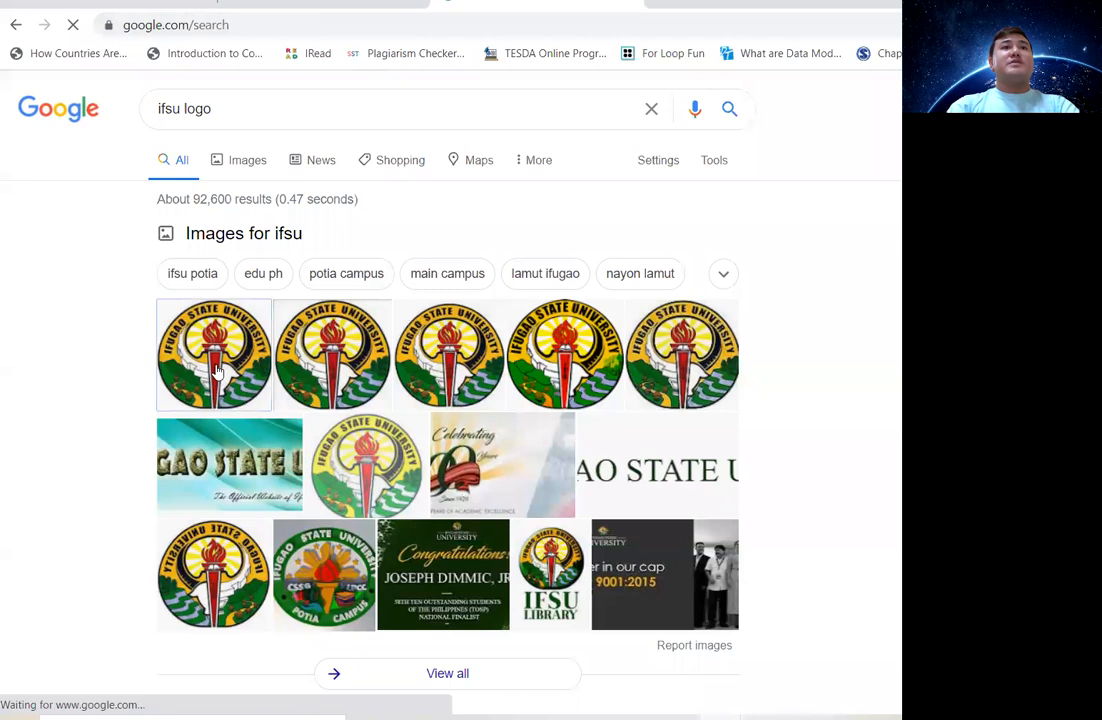
{"action": "left_click", "coordinate": [216, 370]}
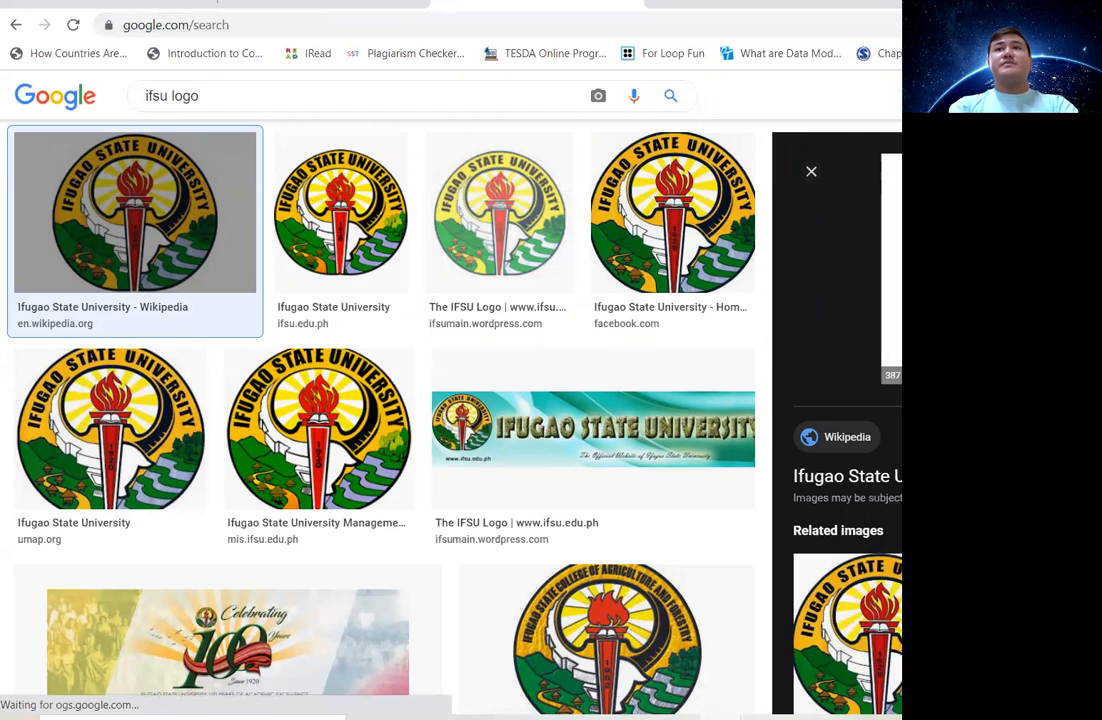
Save the logo image to the Desktop as Ifugao_State_University.jpg and return to Word.
{"action": "left_click", "coordinate": [980, 470]}
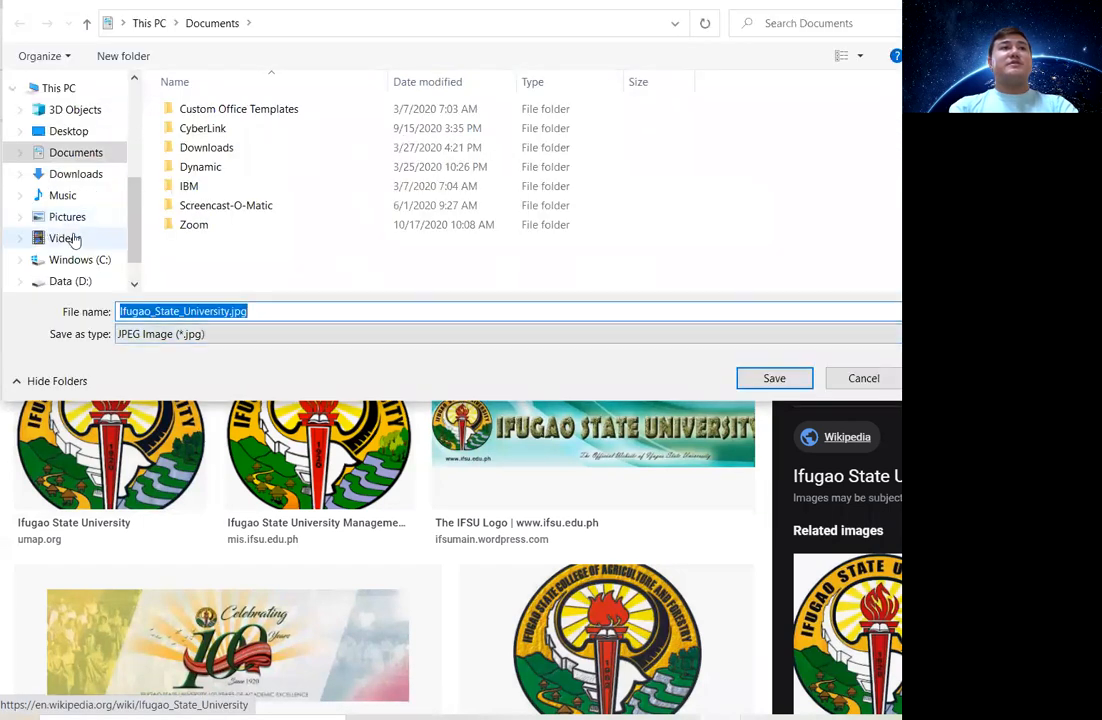
{"action": "left_click", "coordinate": [67, 131]}
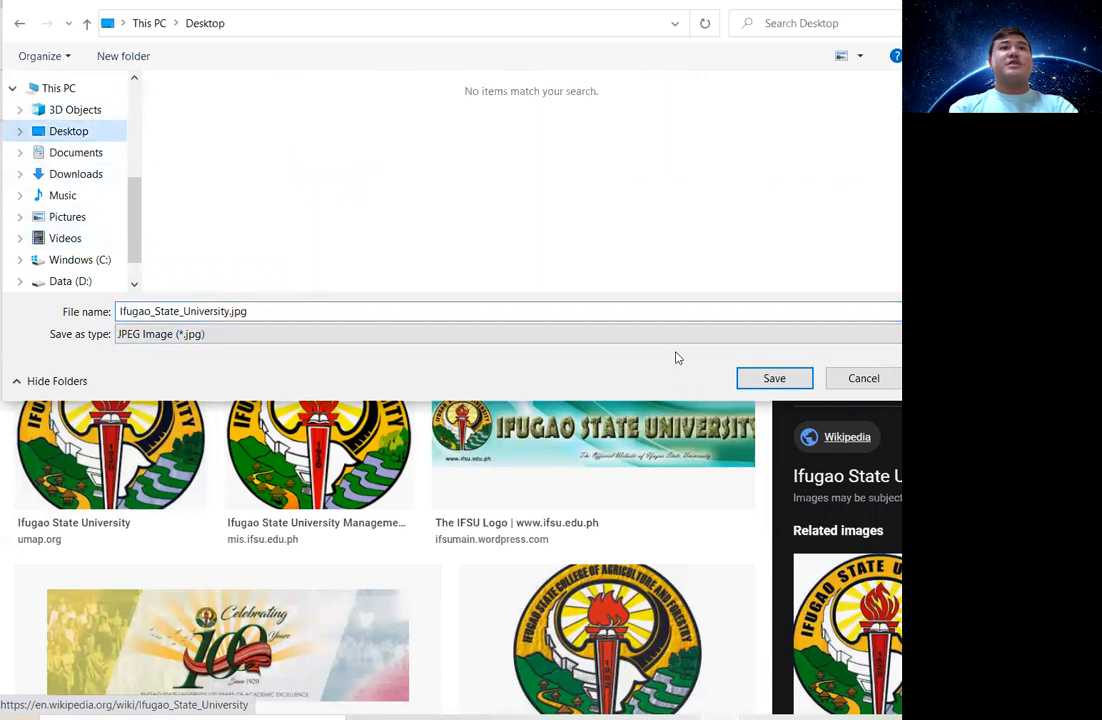
{"action": "left_click", "coordinate": [772, 378]}
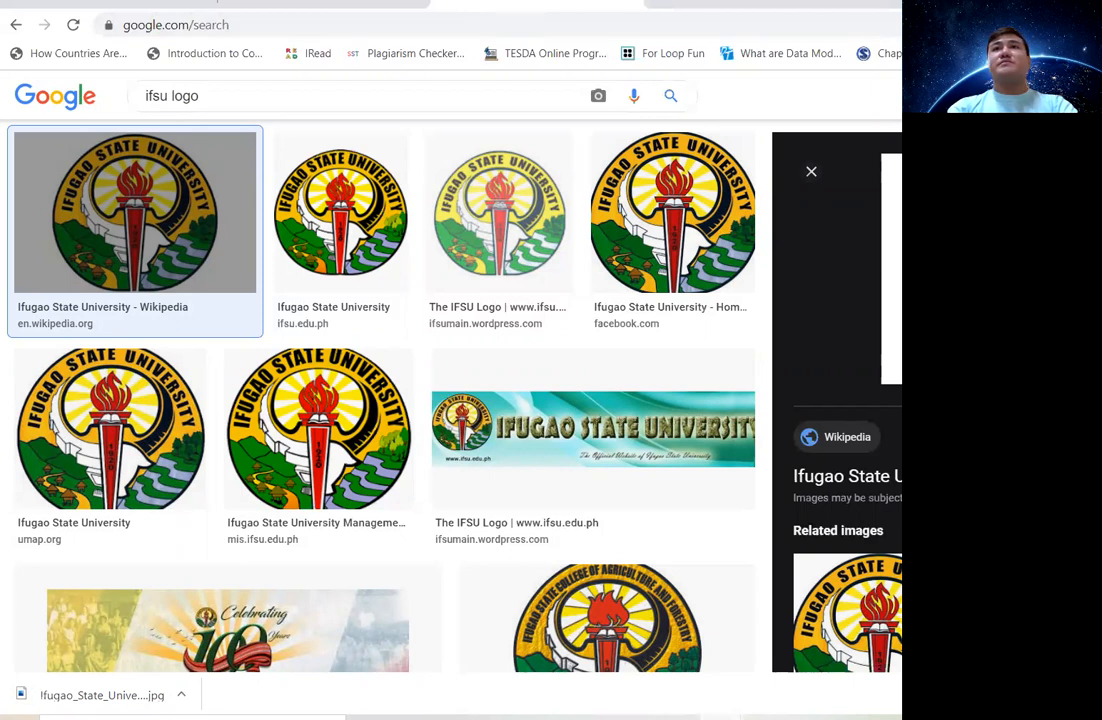
{"action": "key", "text": "alt+Tab"}
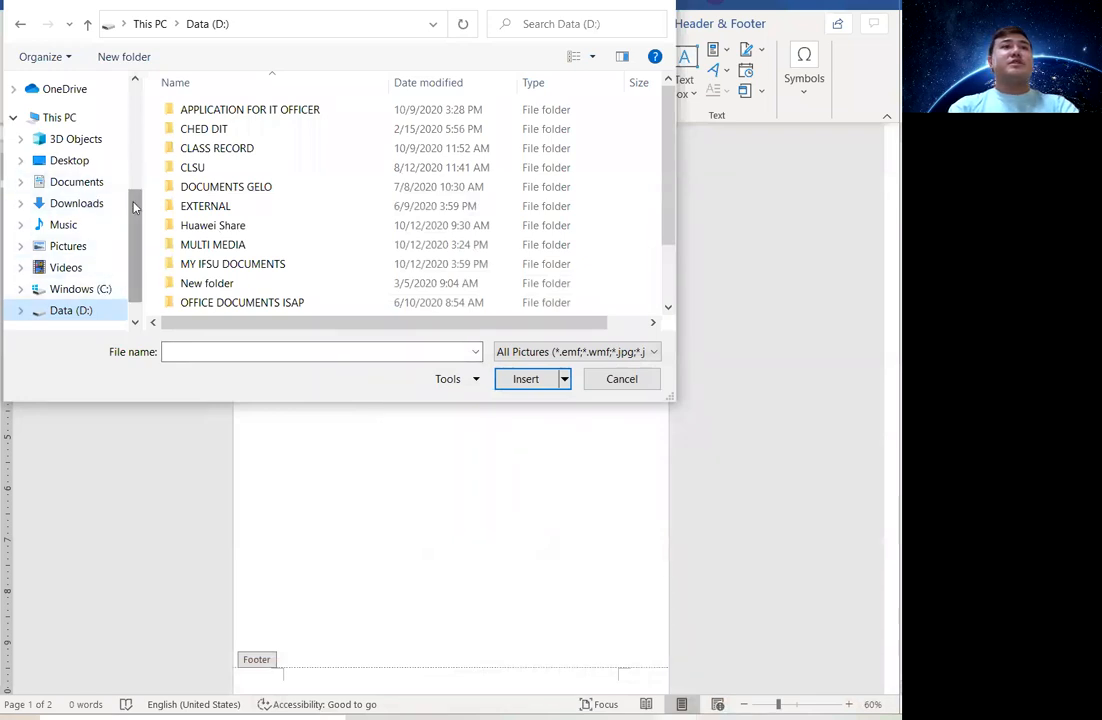
Insert Ifugao_State_University.jpg from the Desktop into the header and shrink it.
{"action": "scroll", "coordinate": [115, 173], "scroll_direction": "up", "scroll_amount": 4}
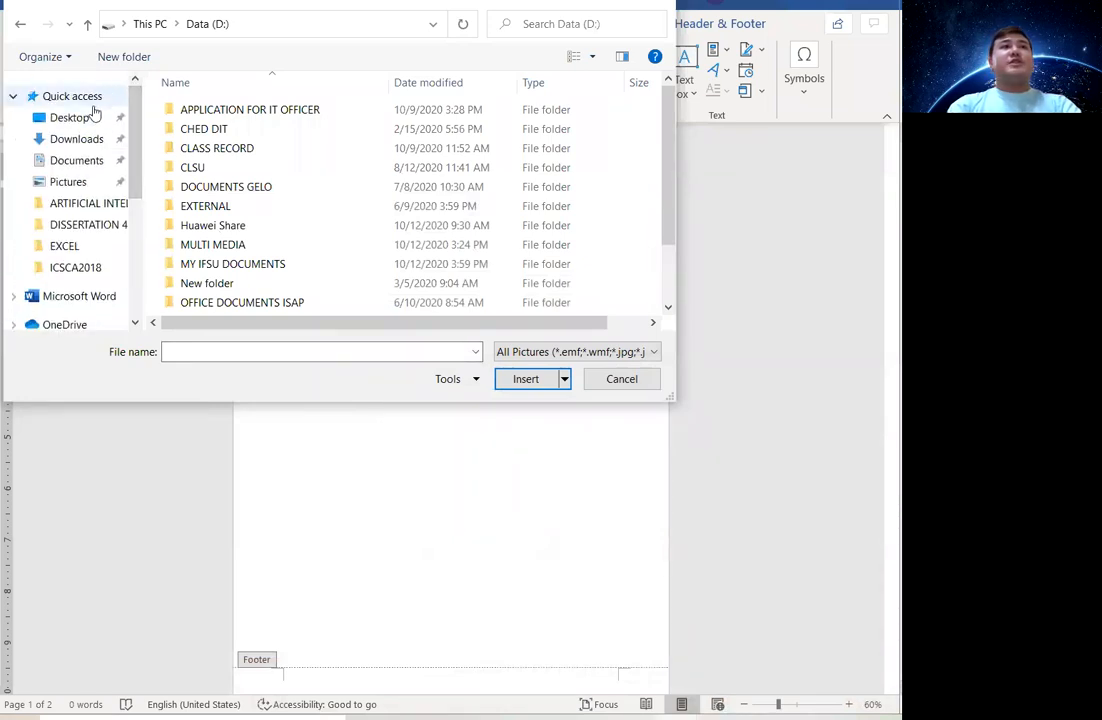
{"action": "left_click", "coordinate": [72, 118]}
{"action": "left_click", "coordinate": [221, 152]}
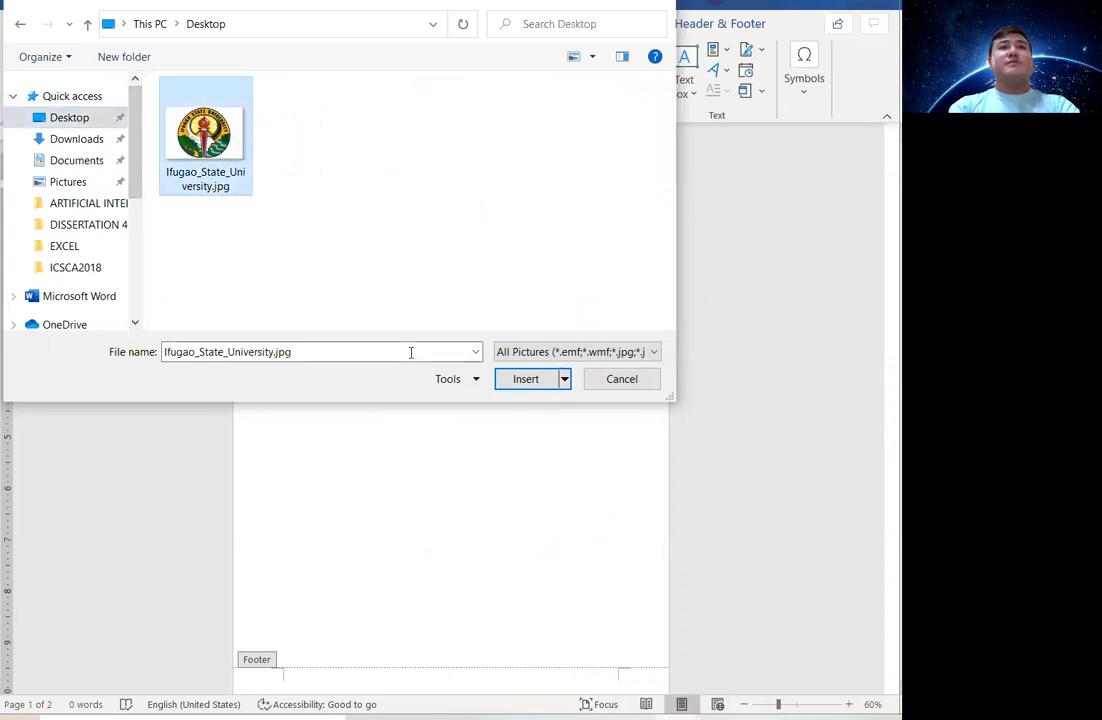
{"action": "left_click", "coordinate": [527, 380]}
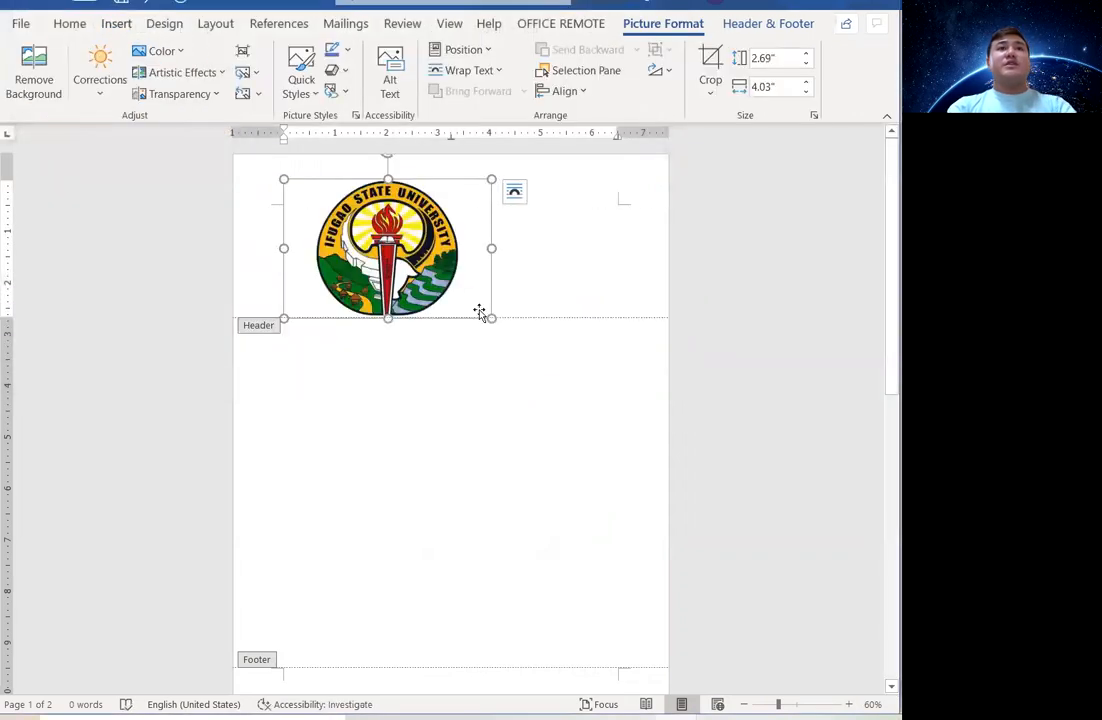
{"action": "left_click_drag", "start_coordinate": [490, 318], "coordinate": [333, 183]}
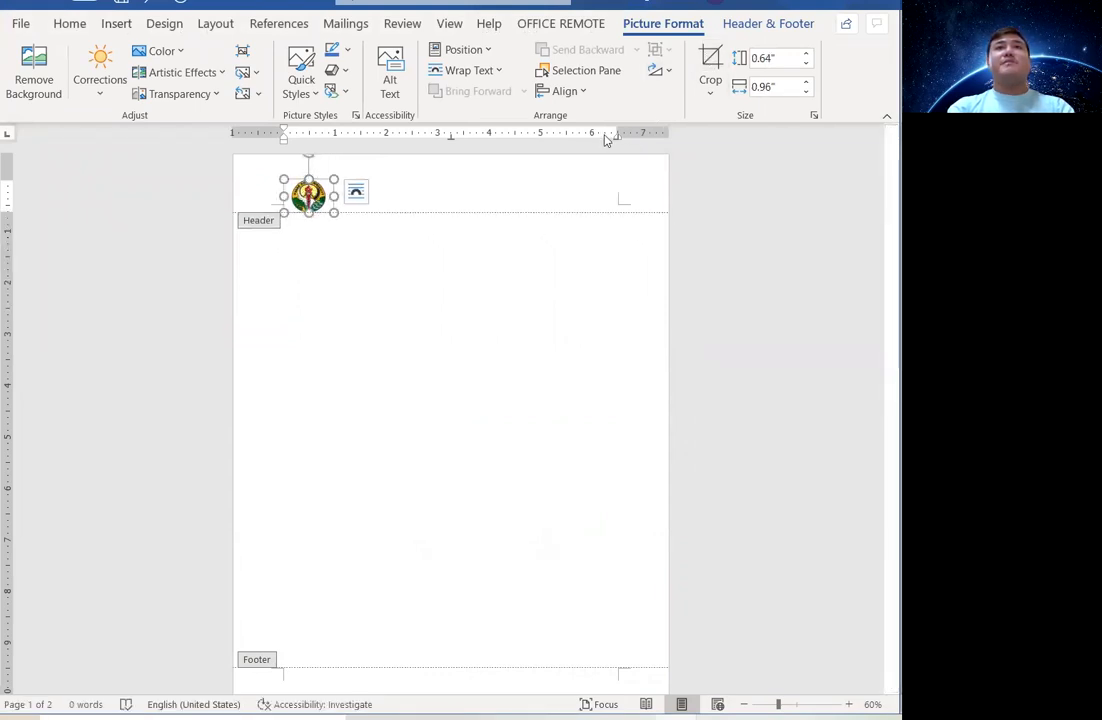
Set the logo's text wrapping to Through and nudge it slightly higher in the header.
{"action": "left_click", "coordinate": [478, 70]}
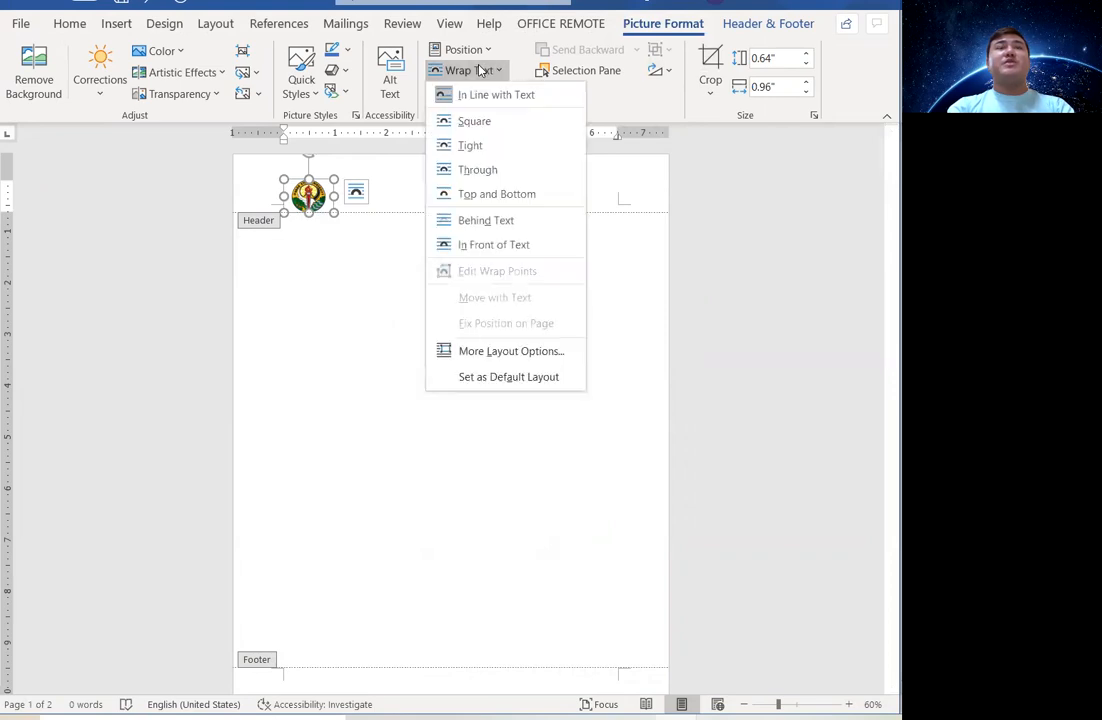
{"action": "left_click", "coordinate": [479, 169]}
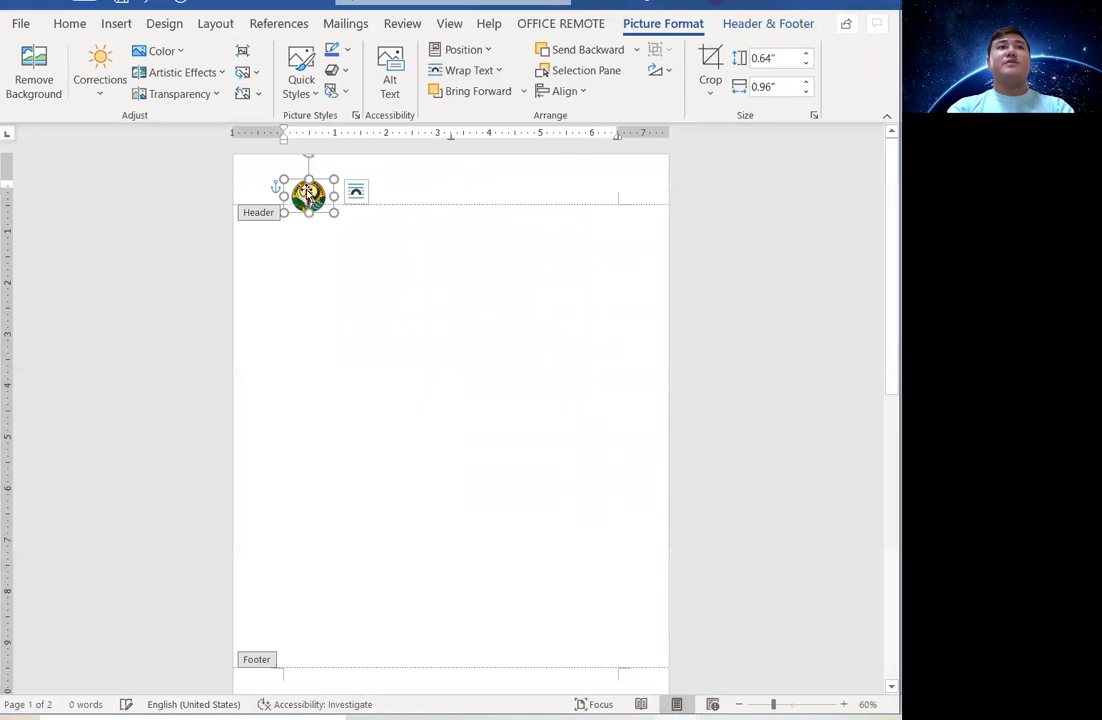
{"action": "left_click_drag", "start_coordinate": [304, 173], "coordinate": [304, 177]}
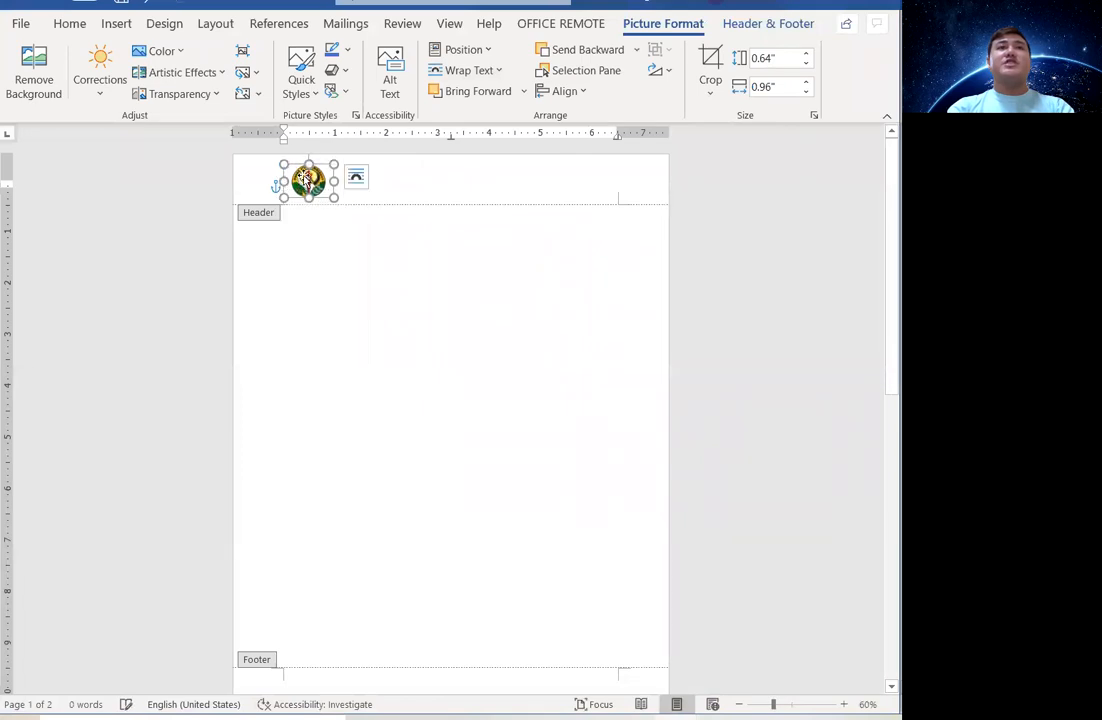
{"action": "left_click", "coordinate": [493, 71]}
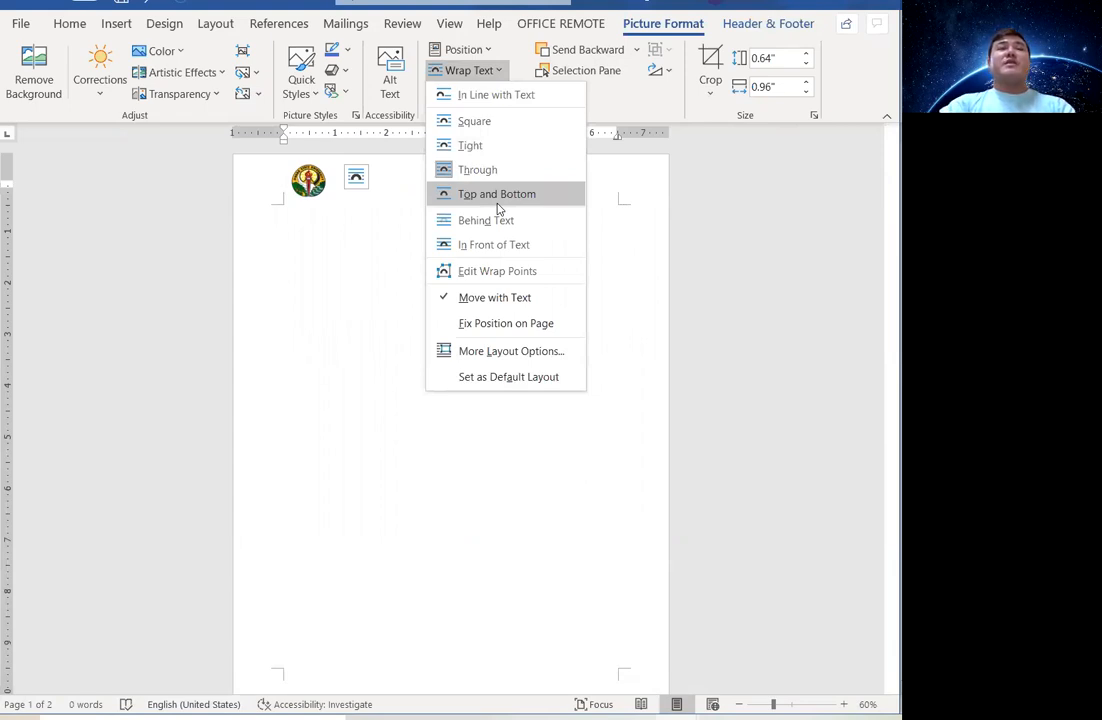
{"action": "left_click", "coordinate": [357, 183]}
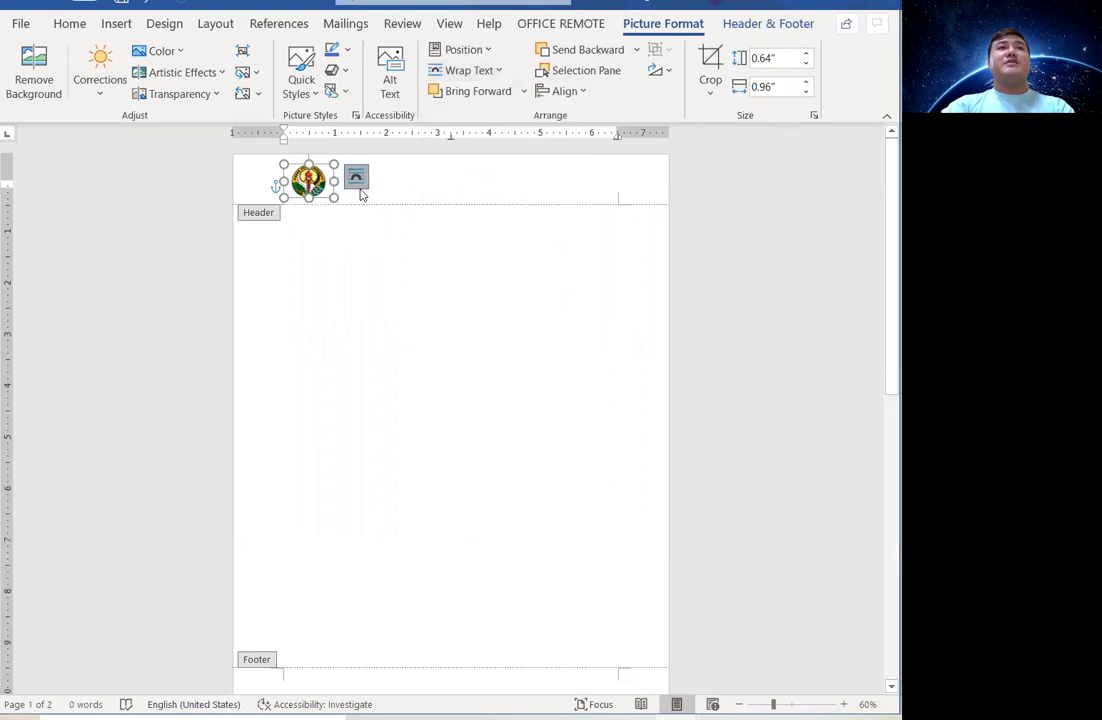
Type 'Ifugao State University' beside the header logo and return to the body.
{"action": "left_click", "coordinate": [350, 188]}
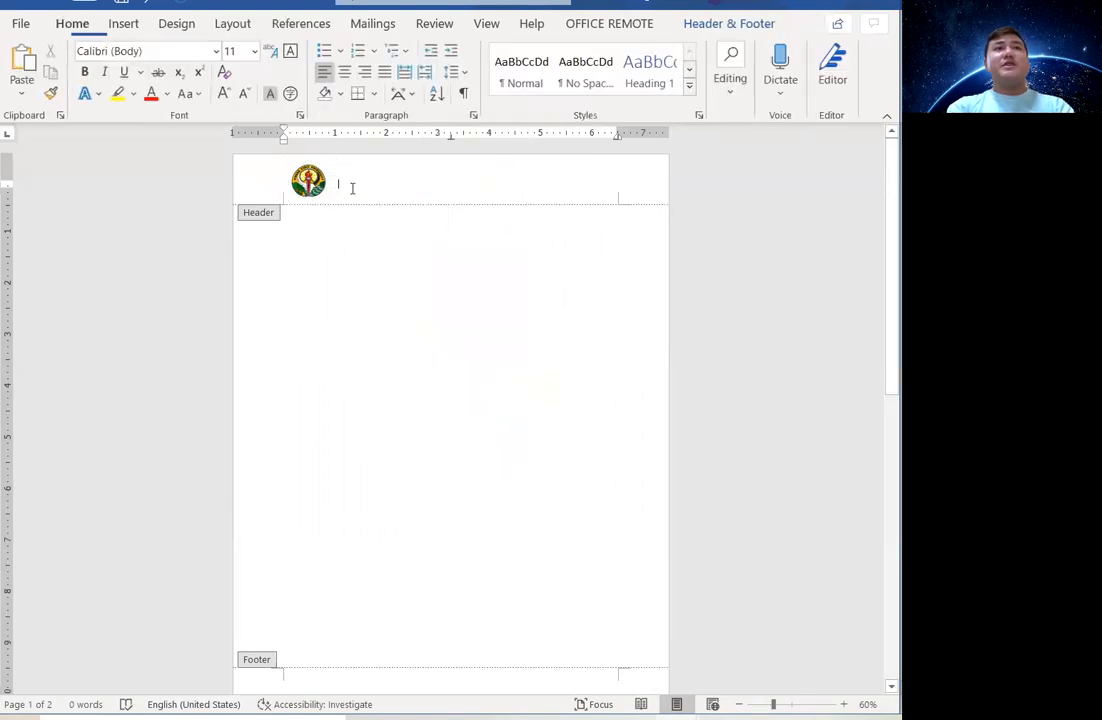
{"action": "type", "text": "Ifugao State Univer"}
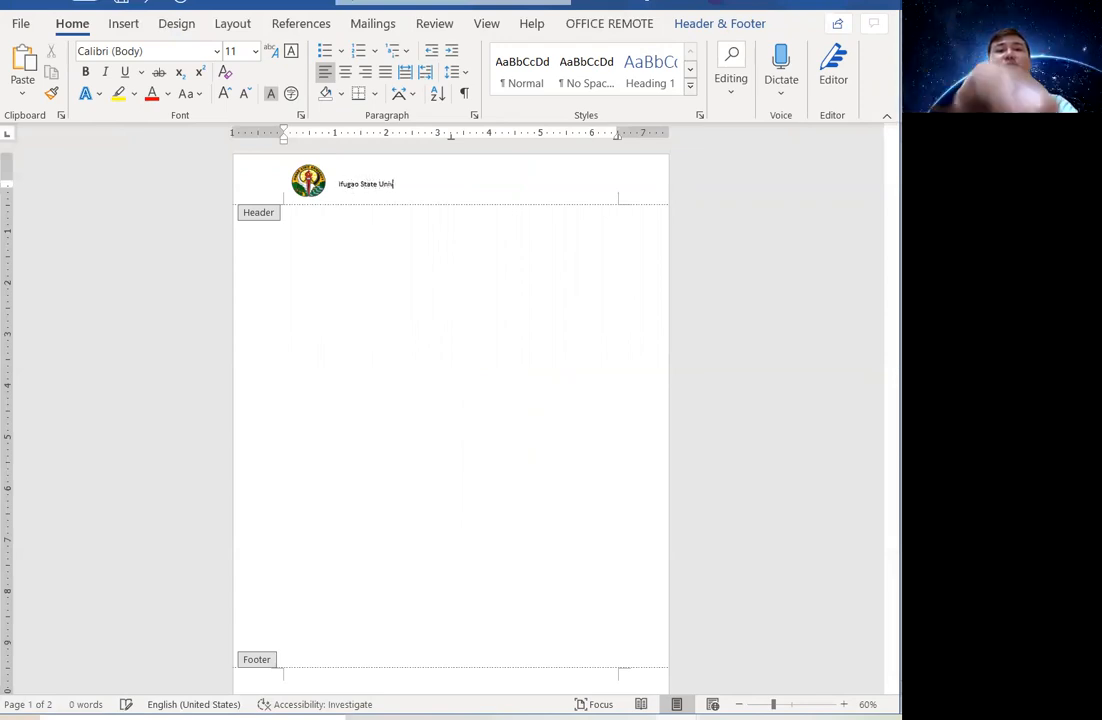
{"action": "type", "text": "sity"}
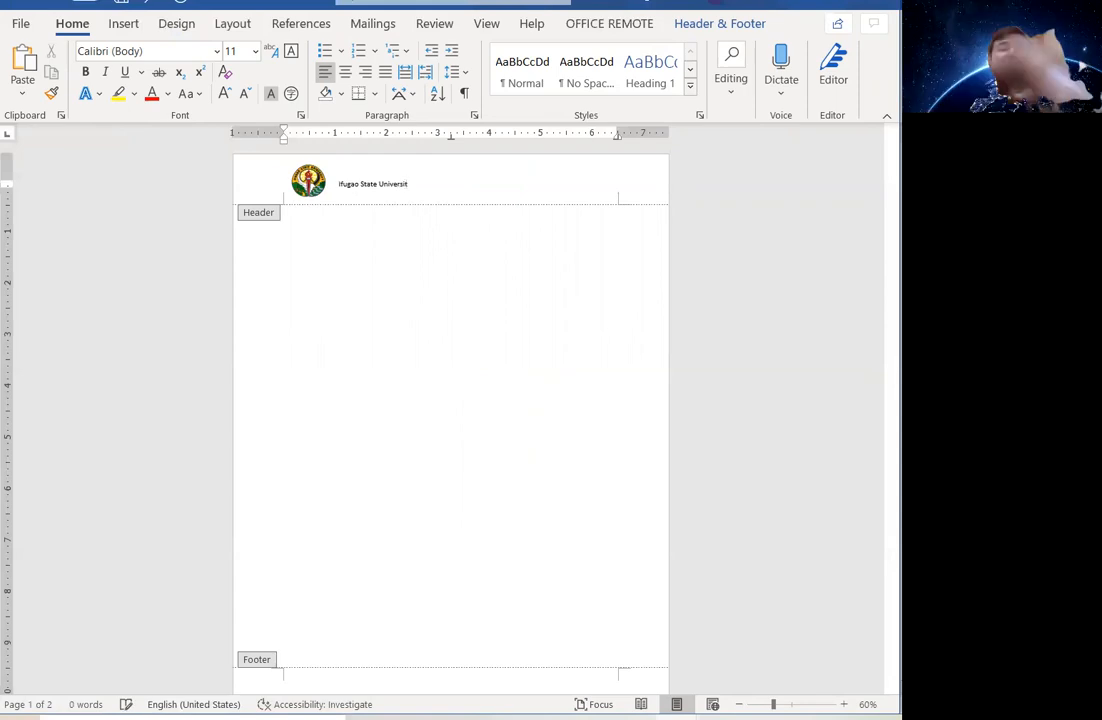
{"action": "double_click", "coordinate": [370, 293]}
Scroll down to page 1's footer and open it for editing.
{"action": "scroll", "coordinate": [381, 278], "scroll_direction": "down", "scroll_amount": 5}
{"action": "scroll", "coordinate": [445, 340], "scroll_direction": "up", "scroll_amount": 5}
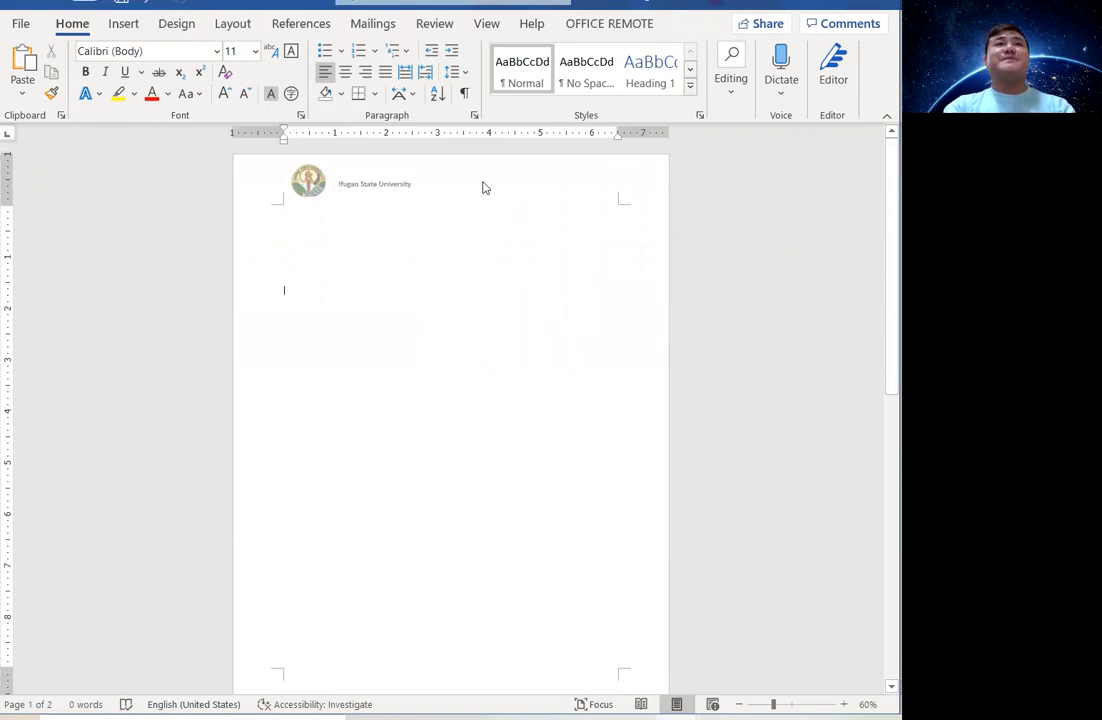
{"action": "scroll", "coordinate": [492, 184], "scroll_direction": "down", "scroll_amount": 1}
{"action": "scroll", "coordinate": [499, 187], "scroll_direction": "up", "scroll_amount": 1}
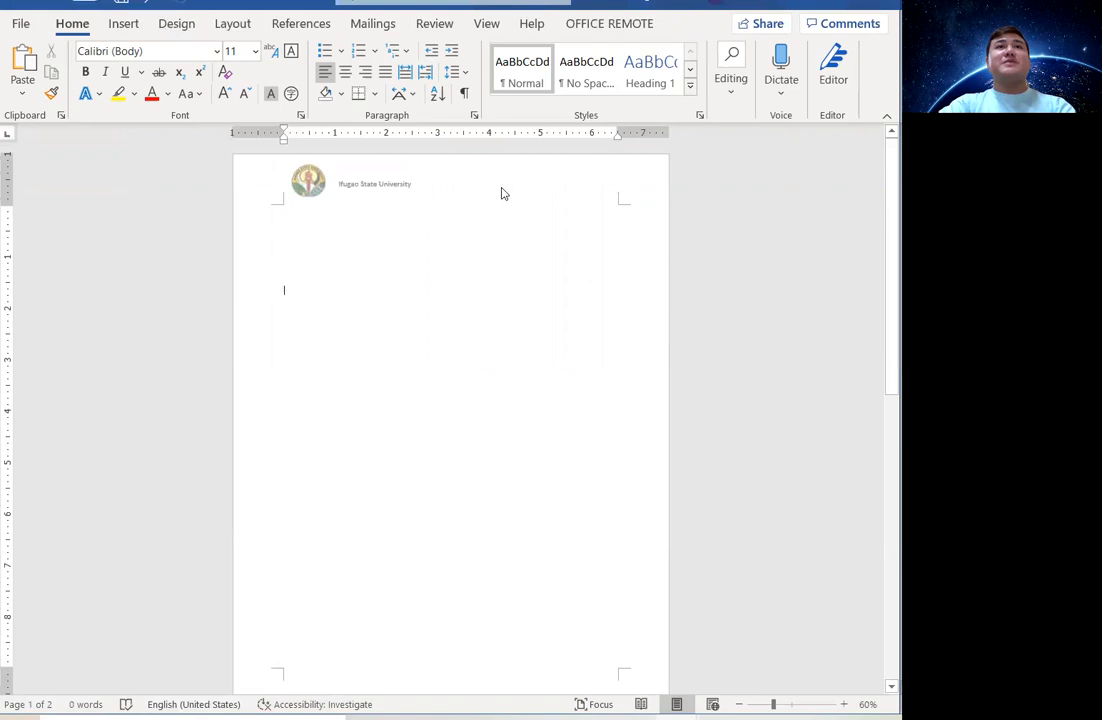
{"action": "scroll", "coordinate": [502, 201], "scroll_direction": "down", "scroll_amount": 4}
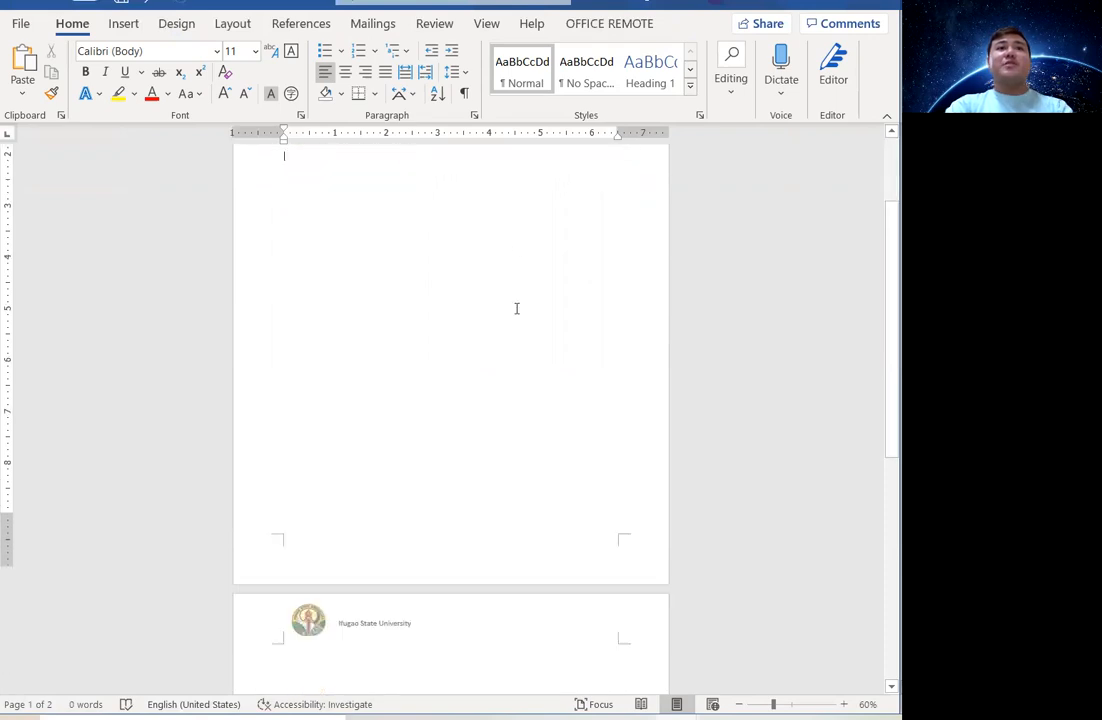
{"action": "double_click", "coordinate": [449, 541]}
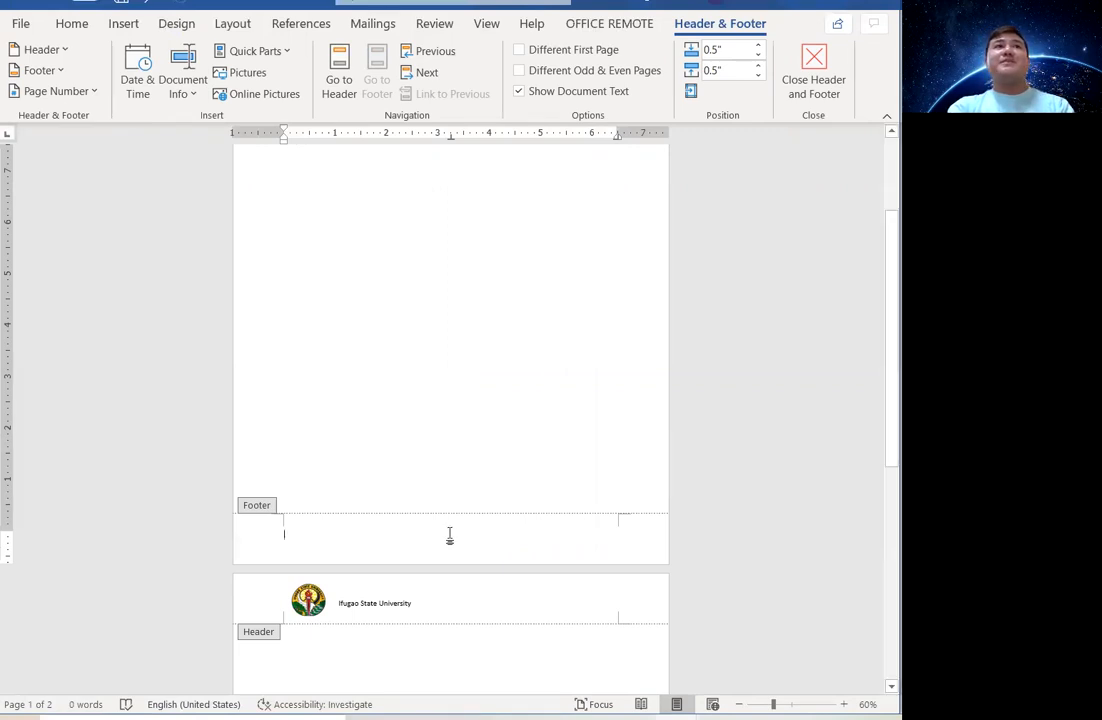
Insert a Thick Line bottom-of-page number and type 'This is the footer' on the line below.
{"action": "left_click", "coordinate": [94, 92]}
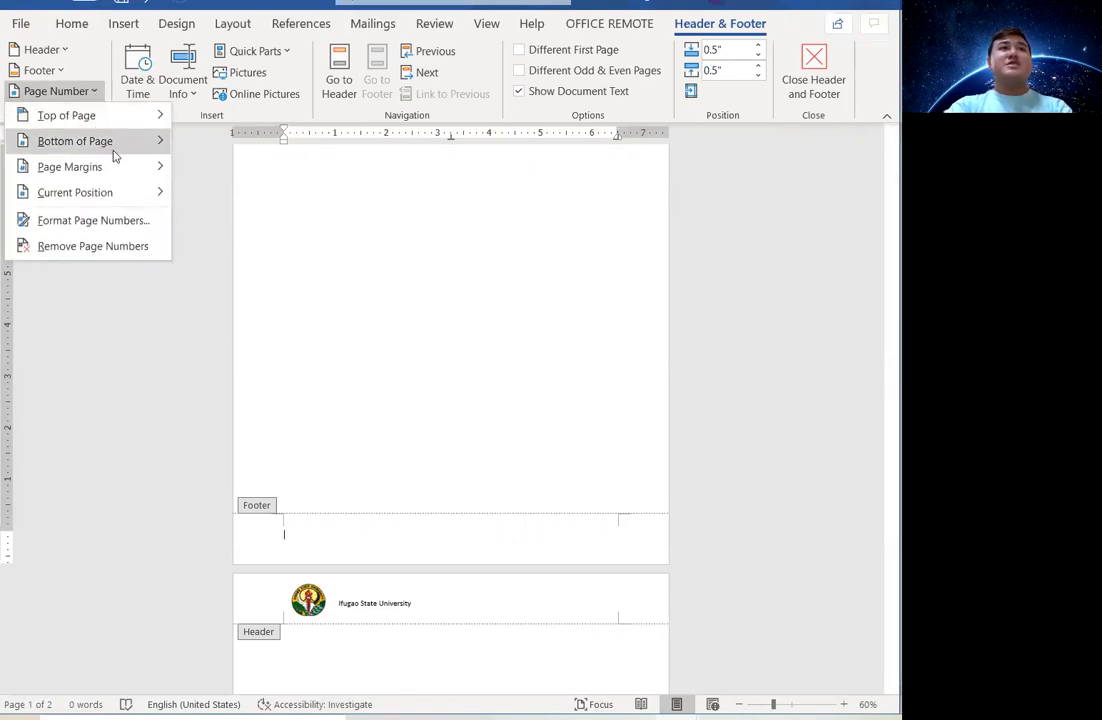
{"action": "mouse_move", "coordinate": [140, 146]}
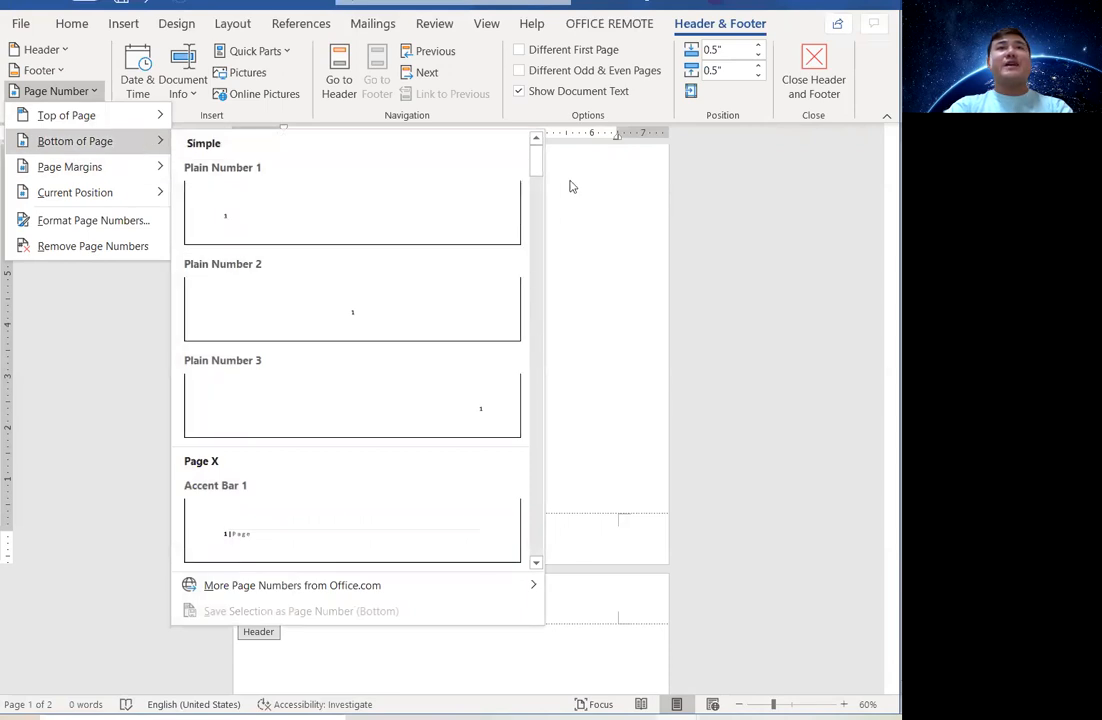
{"action": "left_click_drag", "start_coordinate": [535, 150], "coordinate": [536, 318]}
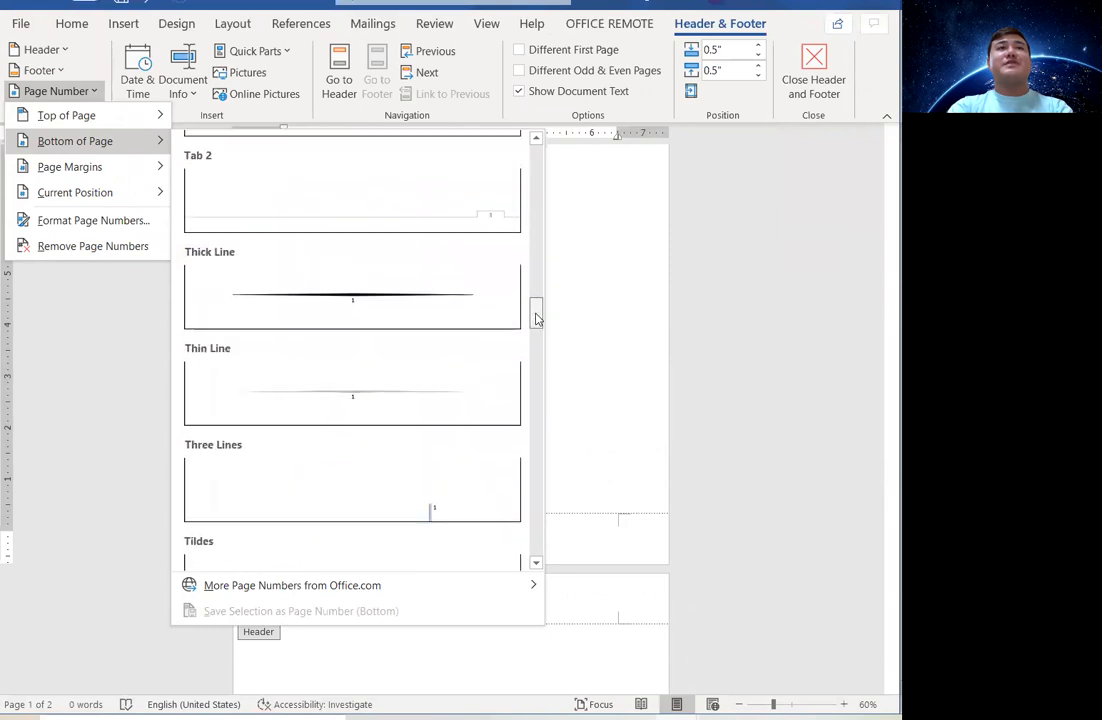
{"action": "left_click", "coordinate": [364, 297]}
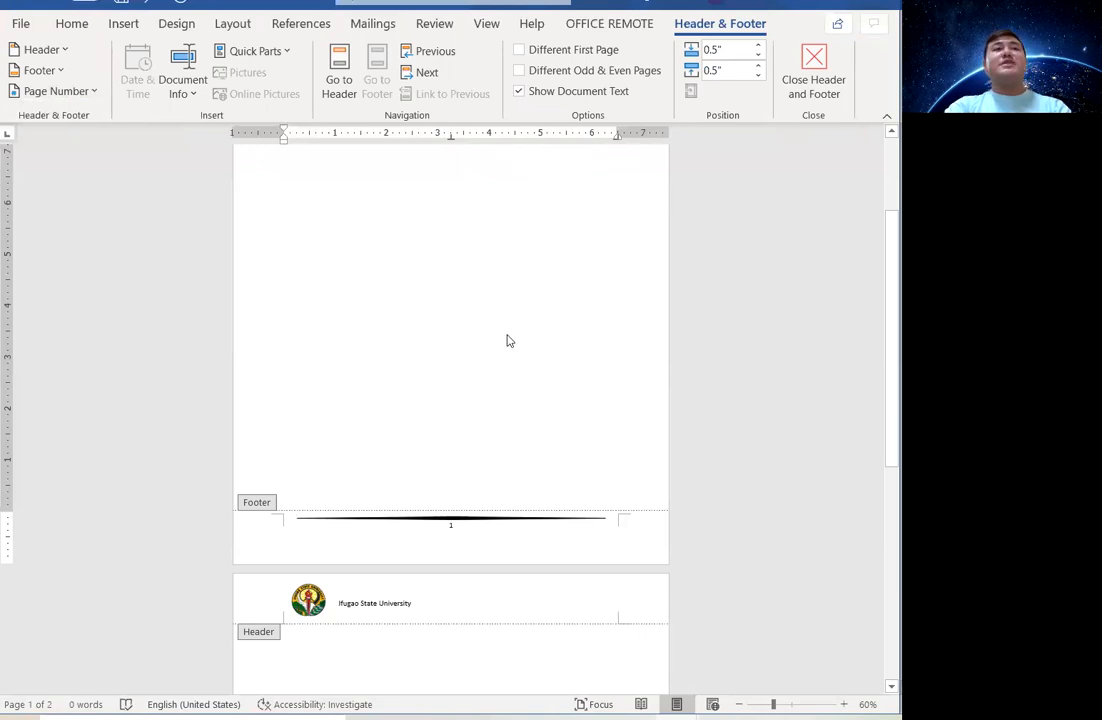
{"action": "left_click", "coordinate": [522, 530]}
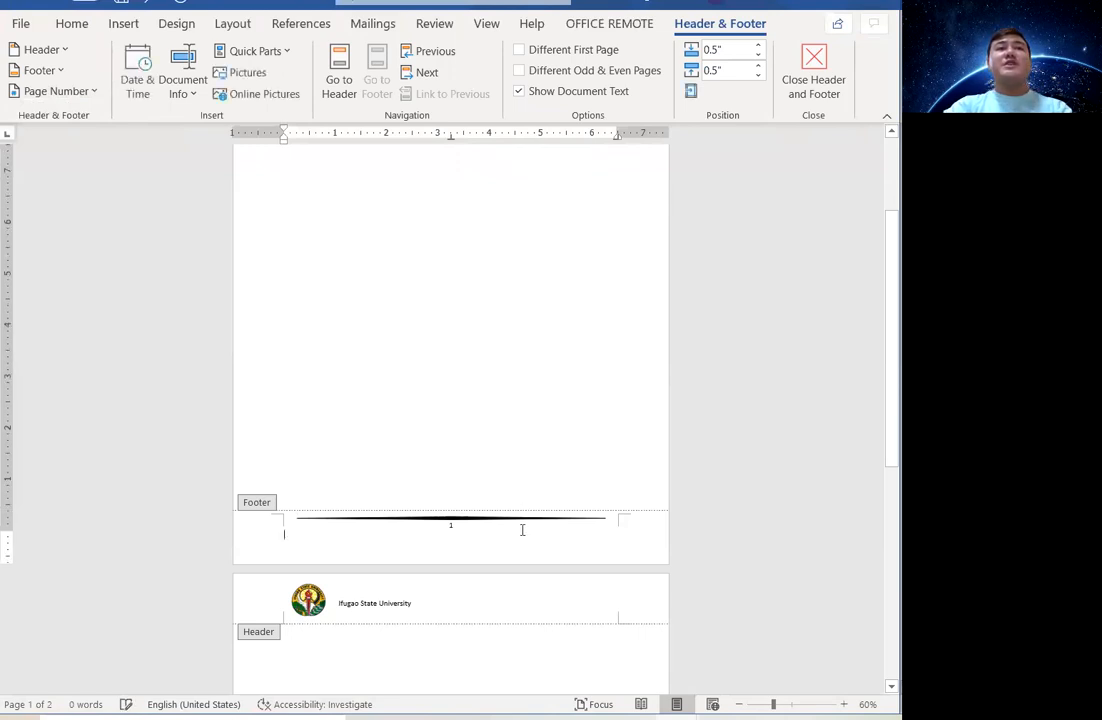
{"action": "type", "text": "This"}
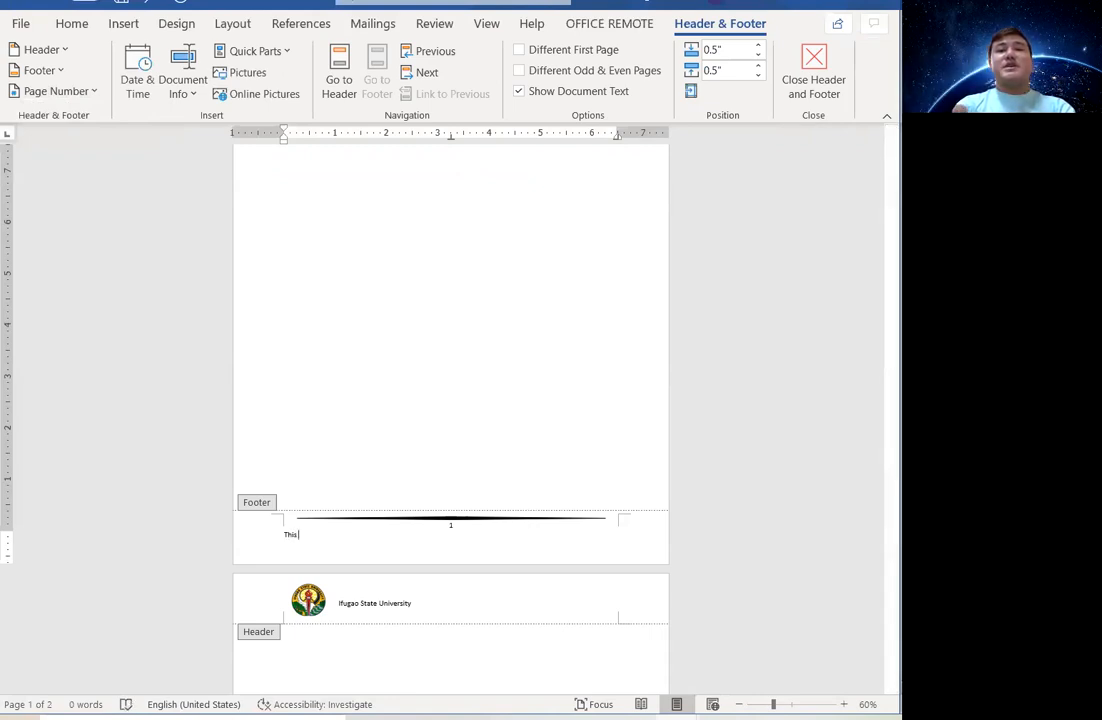
{"action": "type", "text": " is the footer"}
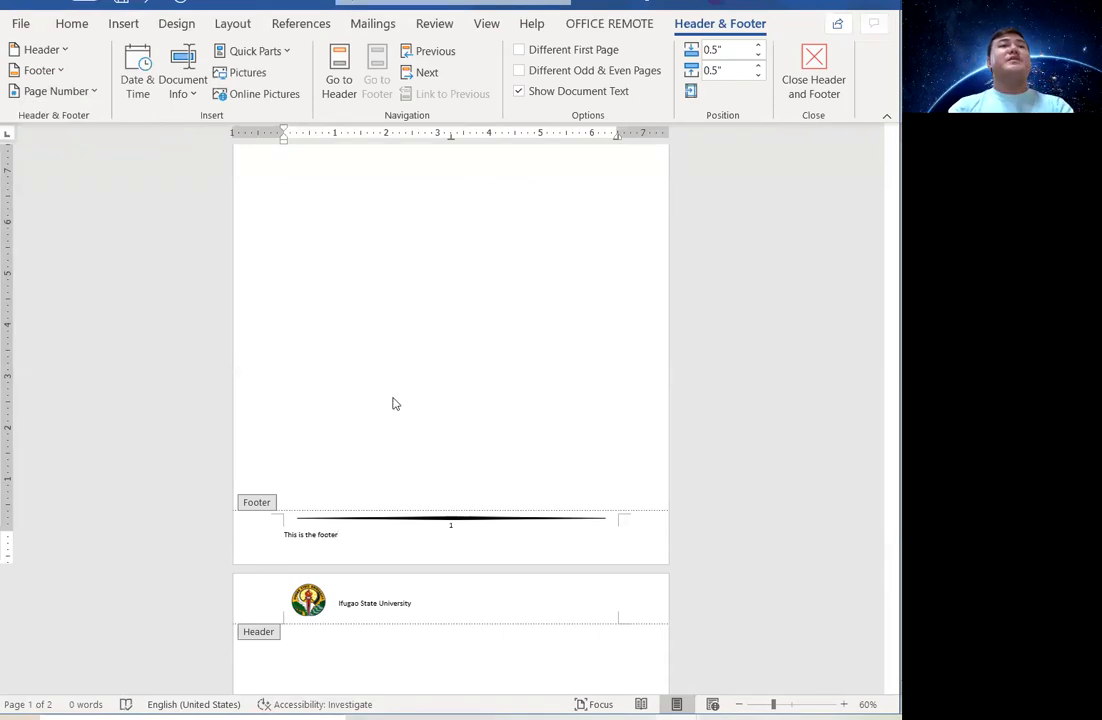
Close the footer and scroll through pages 1 and 2 to review the result.
{"action": "double_click", "coordinate": [376, 294]}
{"action": "scroll", "coordinate": [394, 474], "scroll_direction": "down", "scroll_amount": 3}
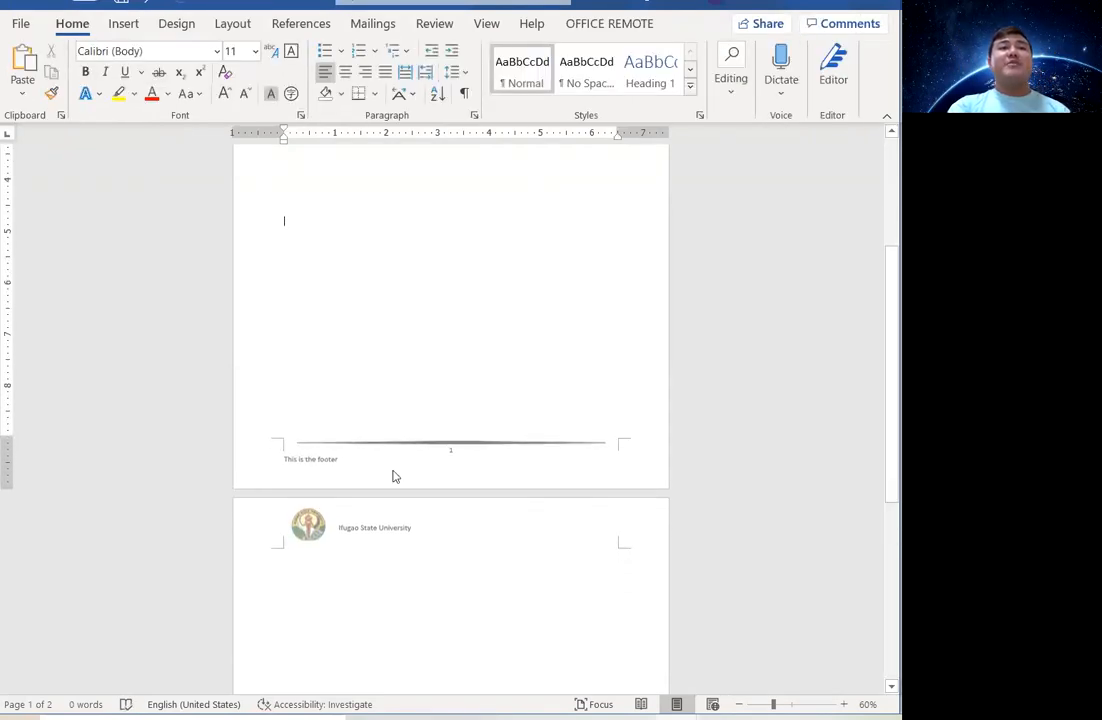
{"action": "scroll", "coordinate": [391, 408], "scroll_direction": "down", "scroll_amount": 8}
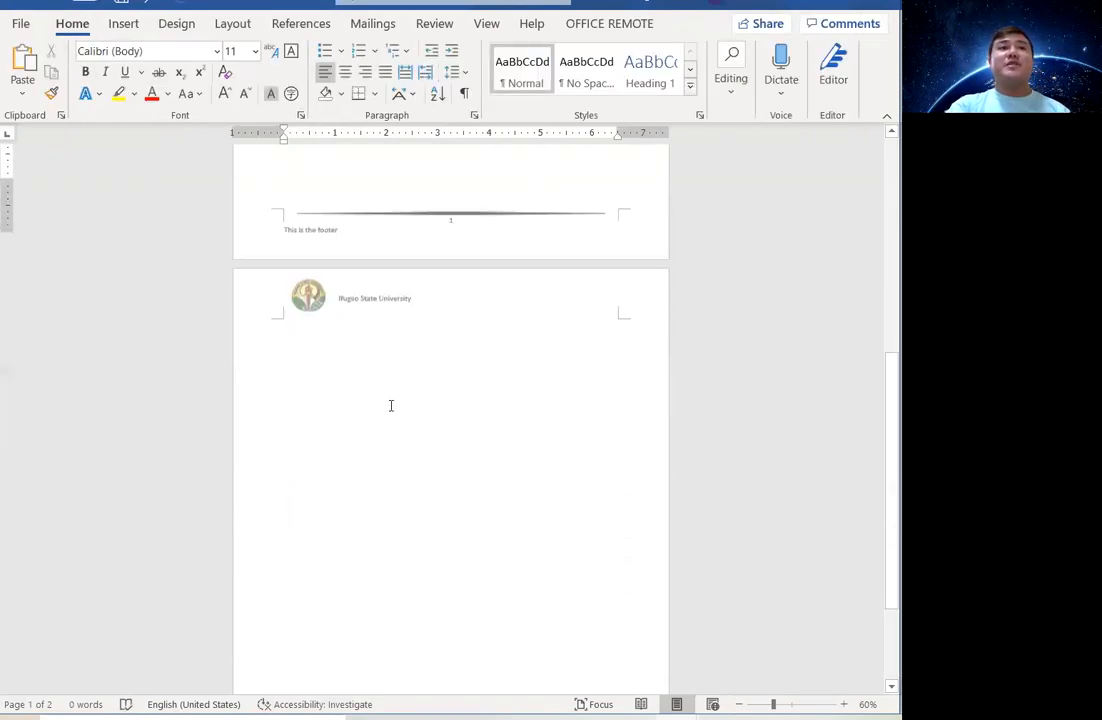
{"action": "scroll", "coordinate": [534, 503], "scroll_direction": "up", "scroll_amount": 5}
{"action": "scroll", "coordinate": [534, 503], "scroll_direction": "up", "scroll_amount": 3}
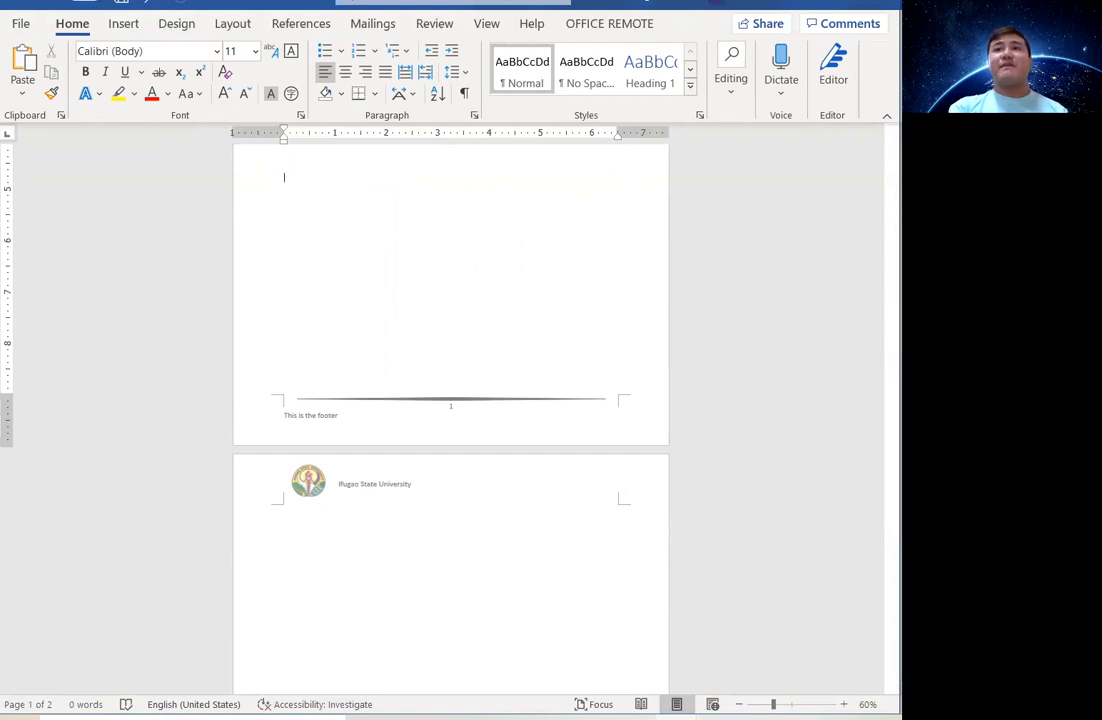
Format the 'Ifugao State University' header line as centred bold italic Courier New, then return to the body.
{"action": "double_click", "coordinate": [358, 505]}
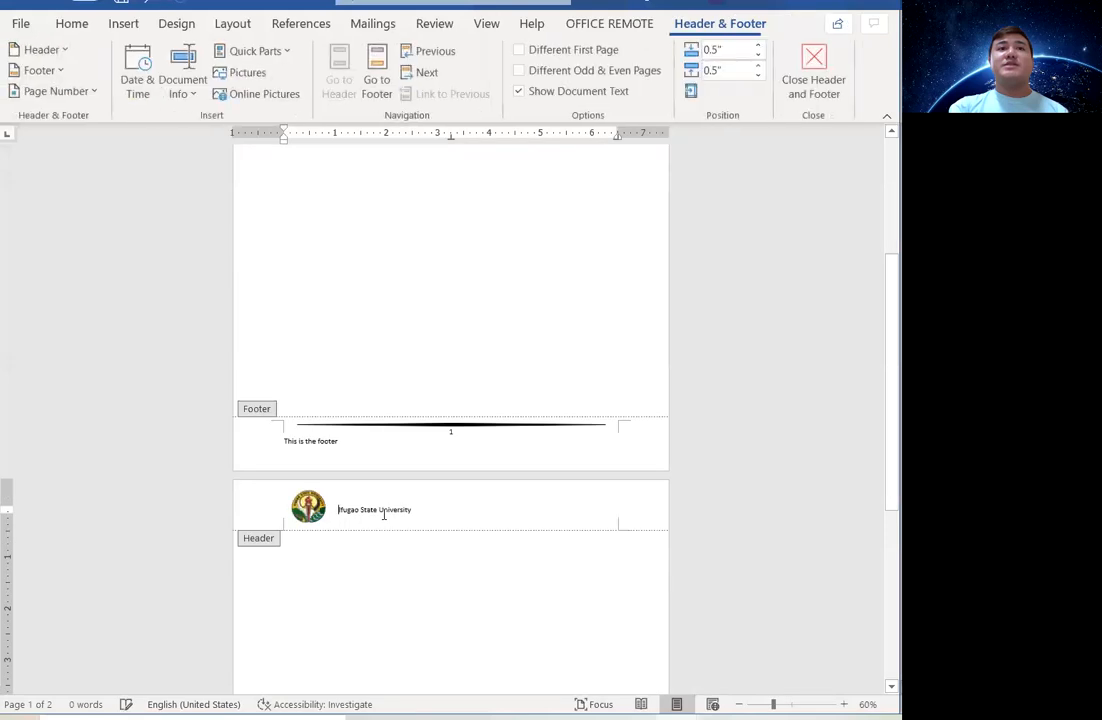
{"action": "triple_click", "coordinate": [380, 513]}
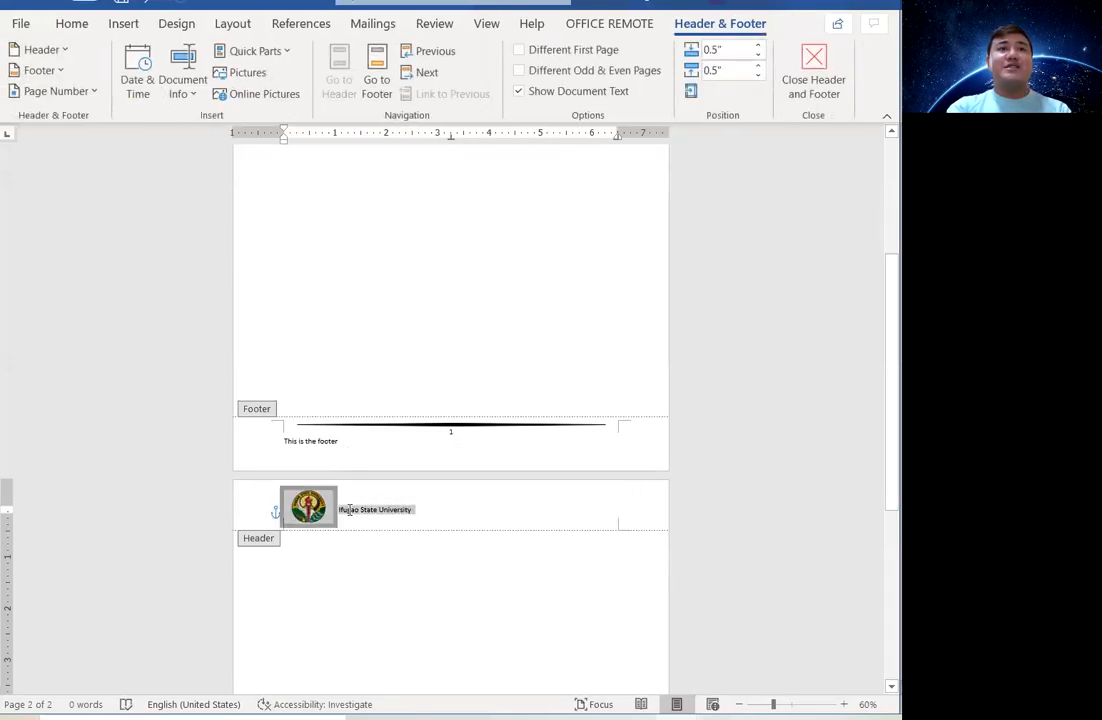
{"action": "left_click", "coordinate": [70, 24]}
{"action": "left_click", "coordinate": [217, 52]}
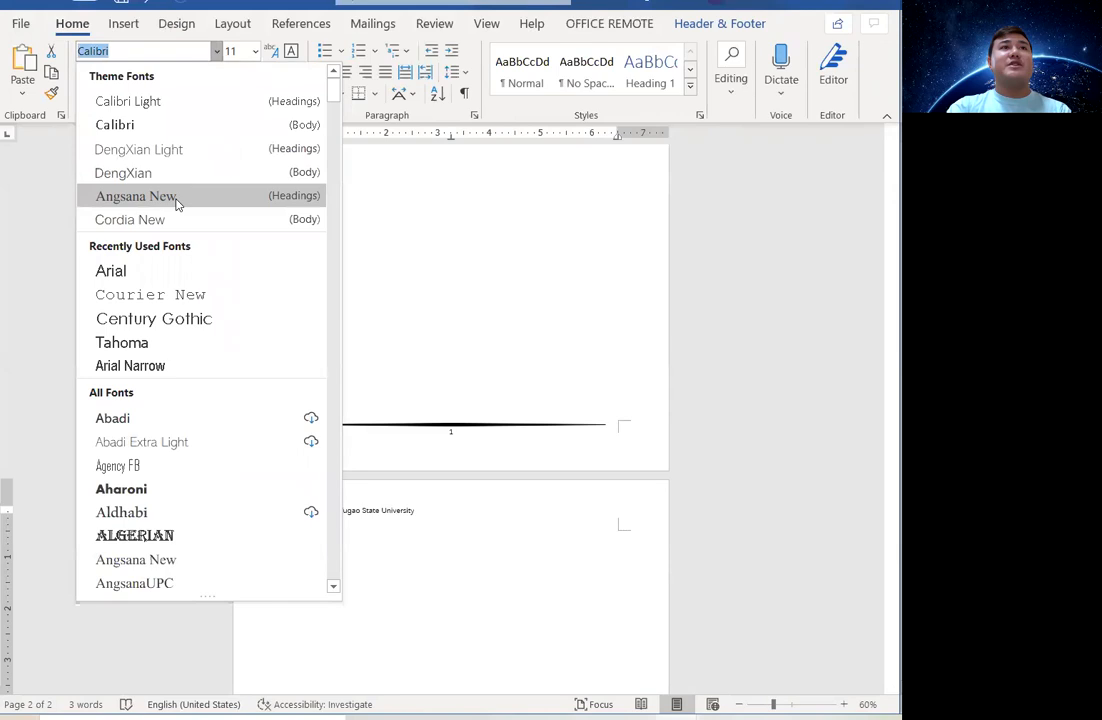
{"action": "left_click", "coordinate": [191, 294]}
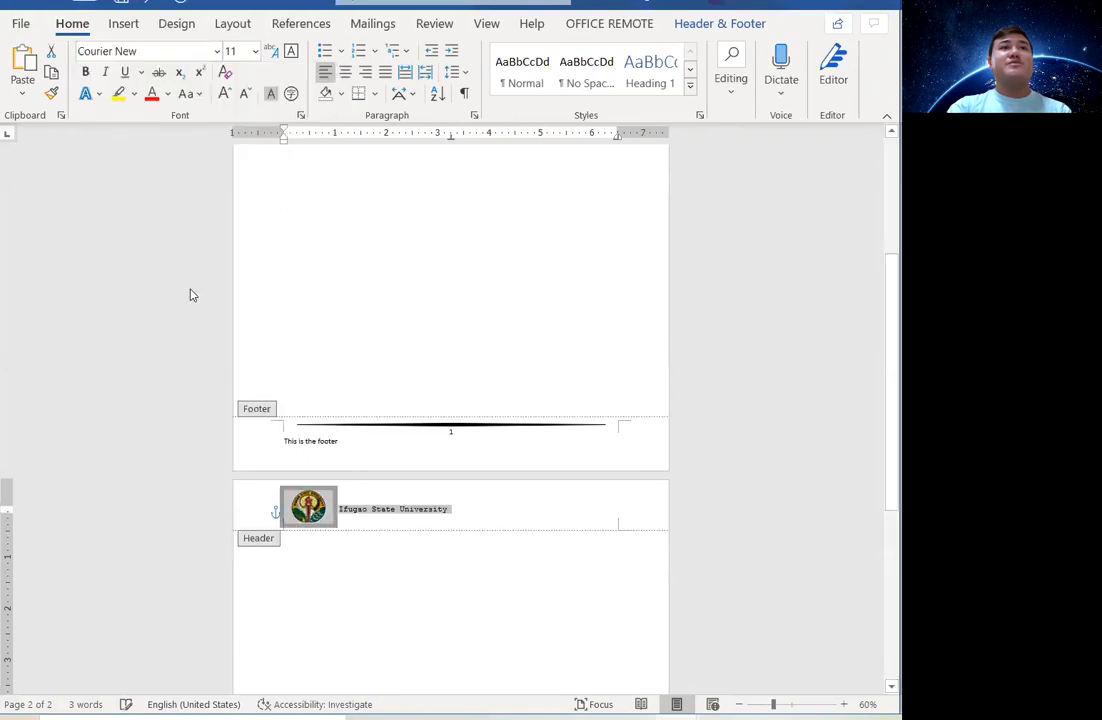
{"action": "left_click", "coordinate": [86, 73]}
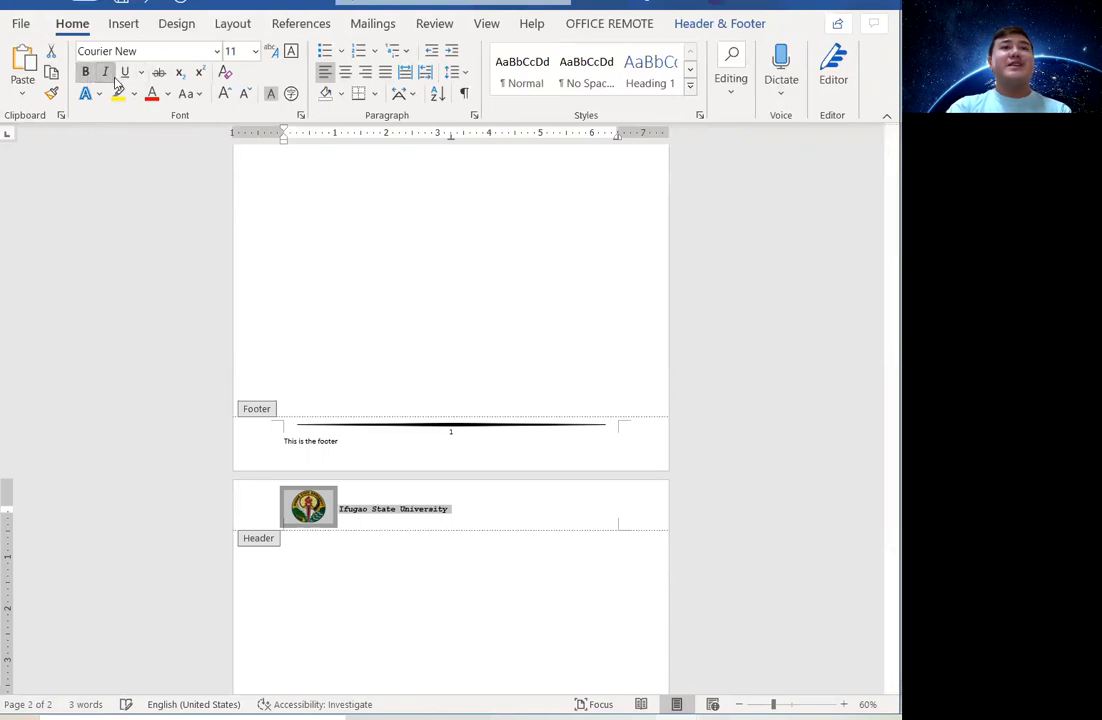
{"action": "left_click", "coordinate": [348, 77]}
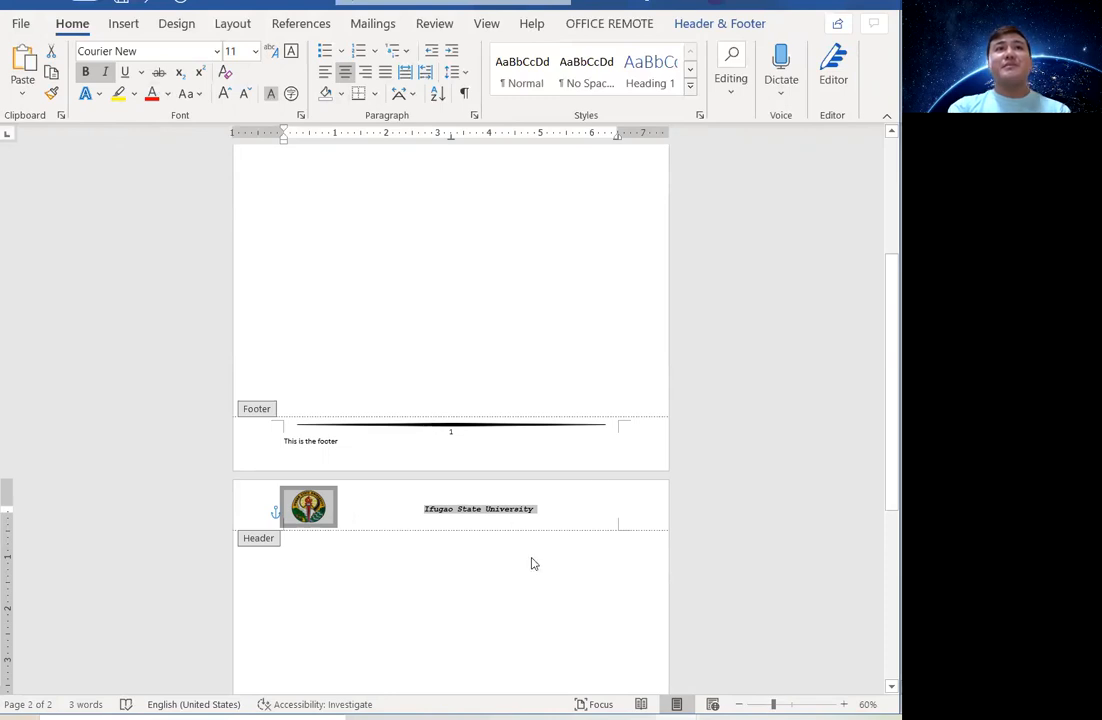
{"action": "left_click", "coordinate": [487, 511]}
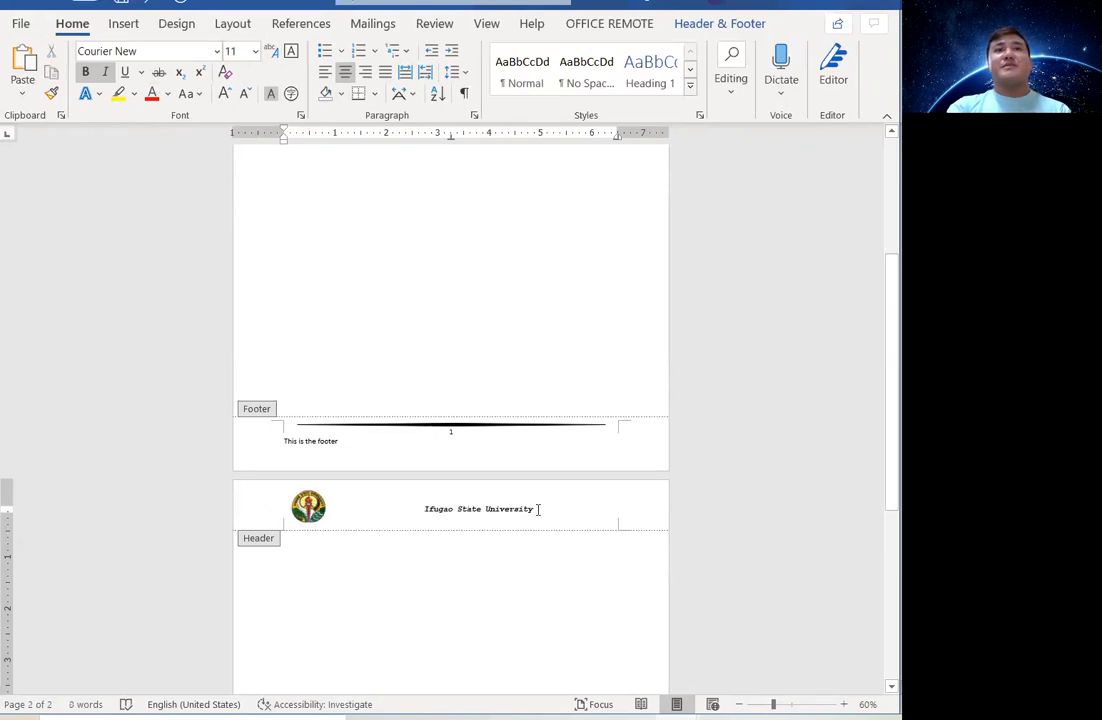
{"action": "double_click", "coordinate": [485, 573]}
{"action": "scroll", "coordinate": [483, 560], "scroll_direction": "down", "scroll_amount": 4}
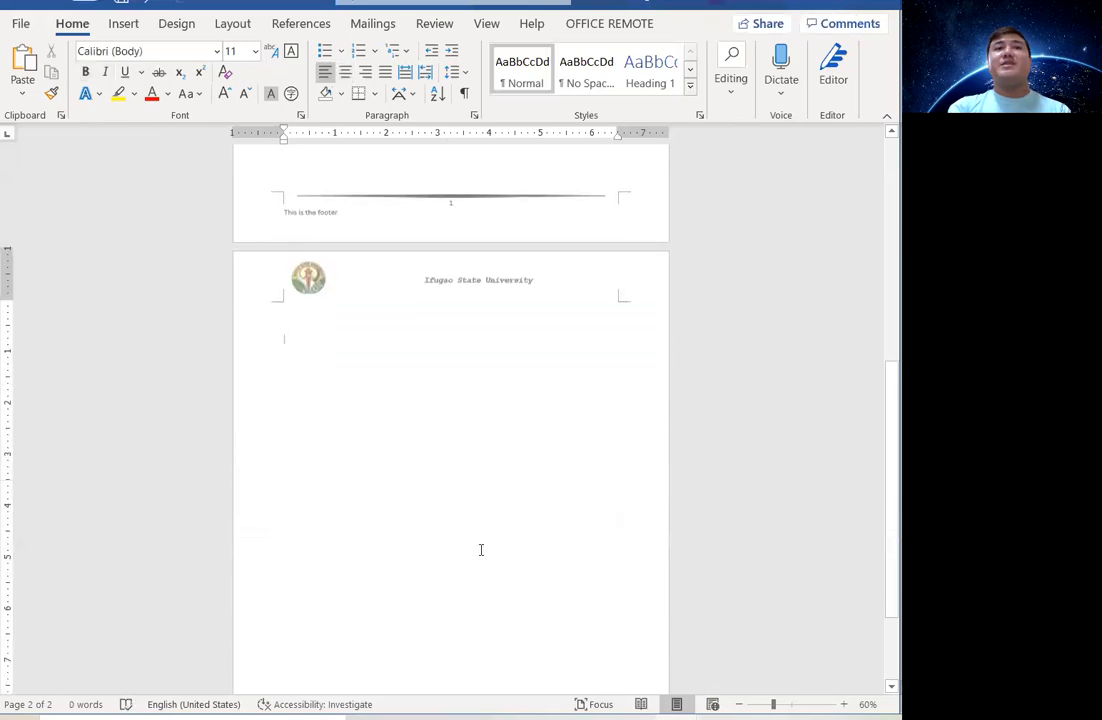
Left-align the 'Ifugao State University' header text next to the logo and close the header.
{"action": "scroll", "coordinate": [481, 550], "scroll_direction": "down", "scroll_amount": 3}
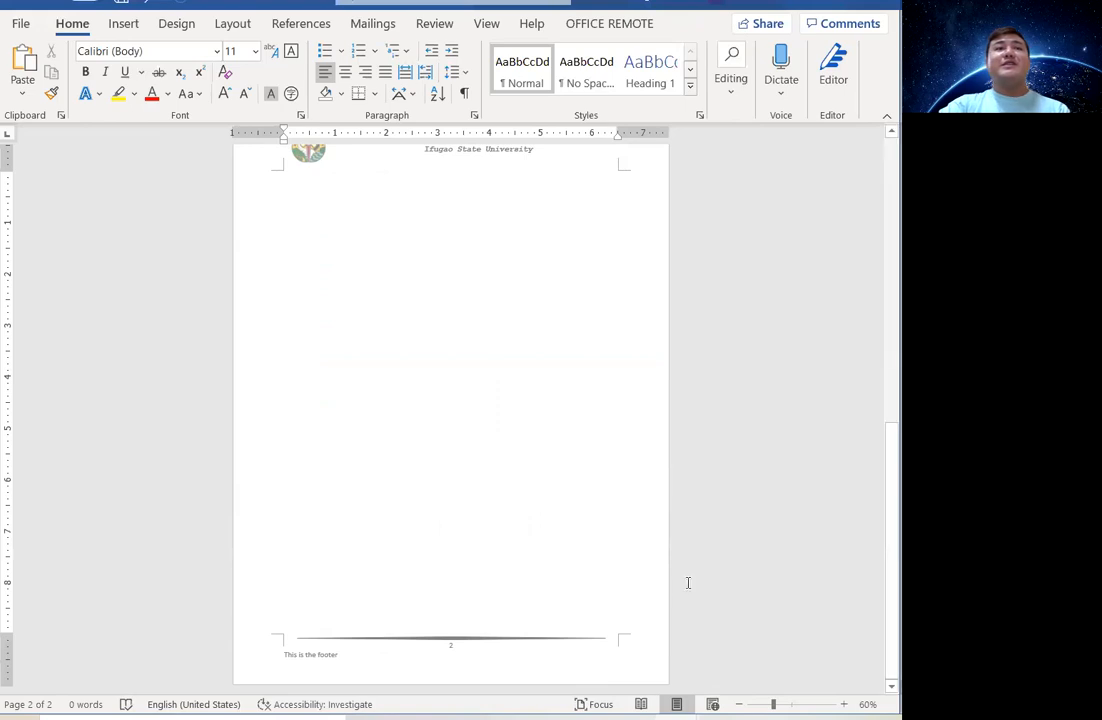
{"action": "scroll", "coordinate": [467, 371], "scroll_direction": "up", "scroll_amount": 4}
{"action": "scroll", "coordinate": [467, 379], "scroll_direction": "up", "scroll_amount": 3}
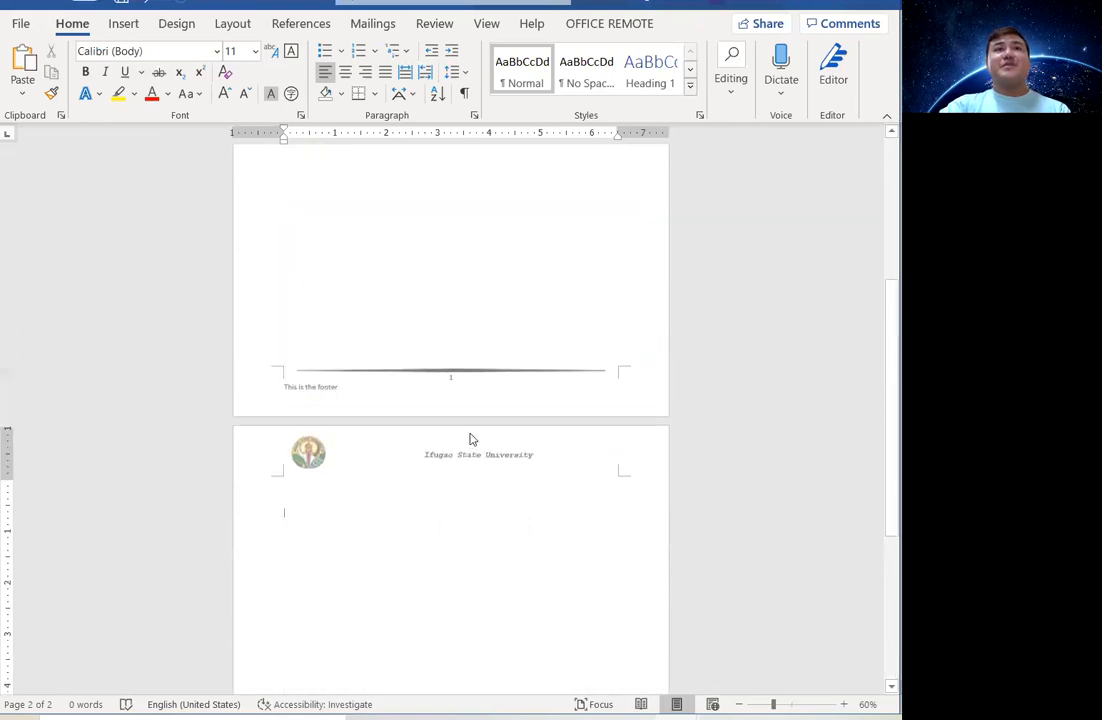
{"action": "double_click", "coordinate": [500, 457]}
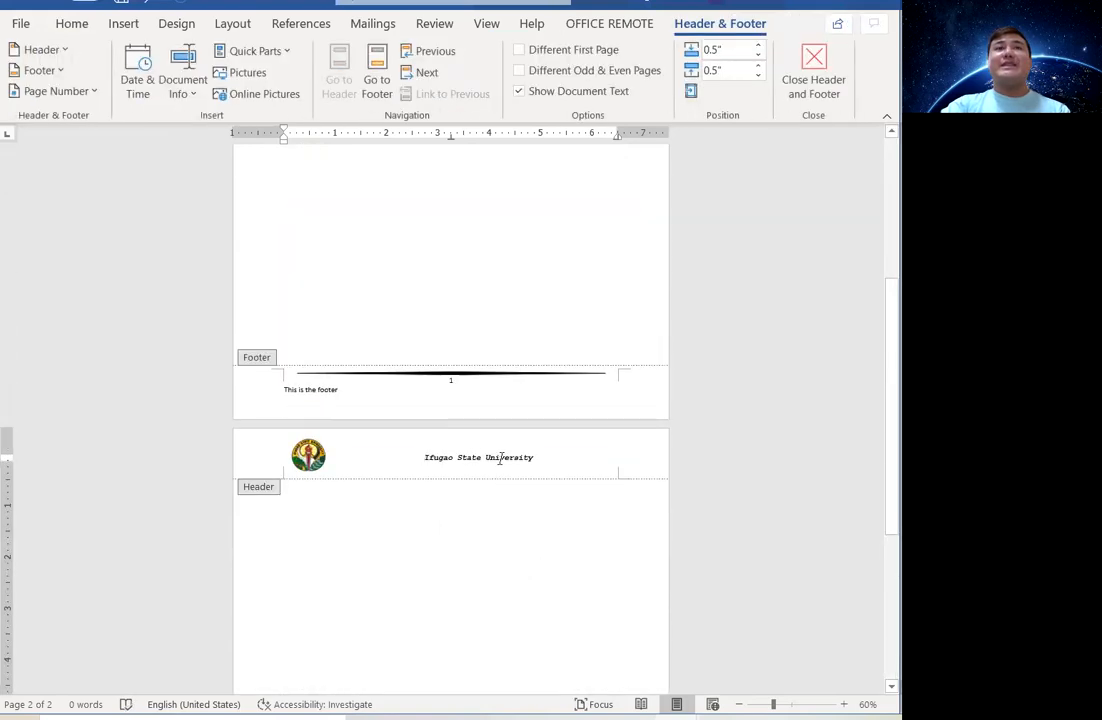
{"action": "left_click", "coordinate": [70, 23]}
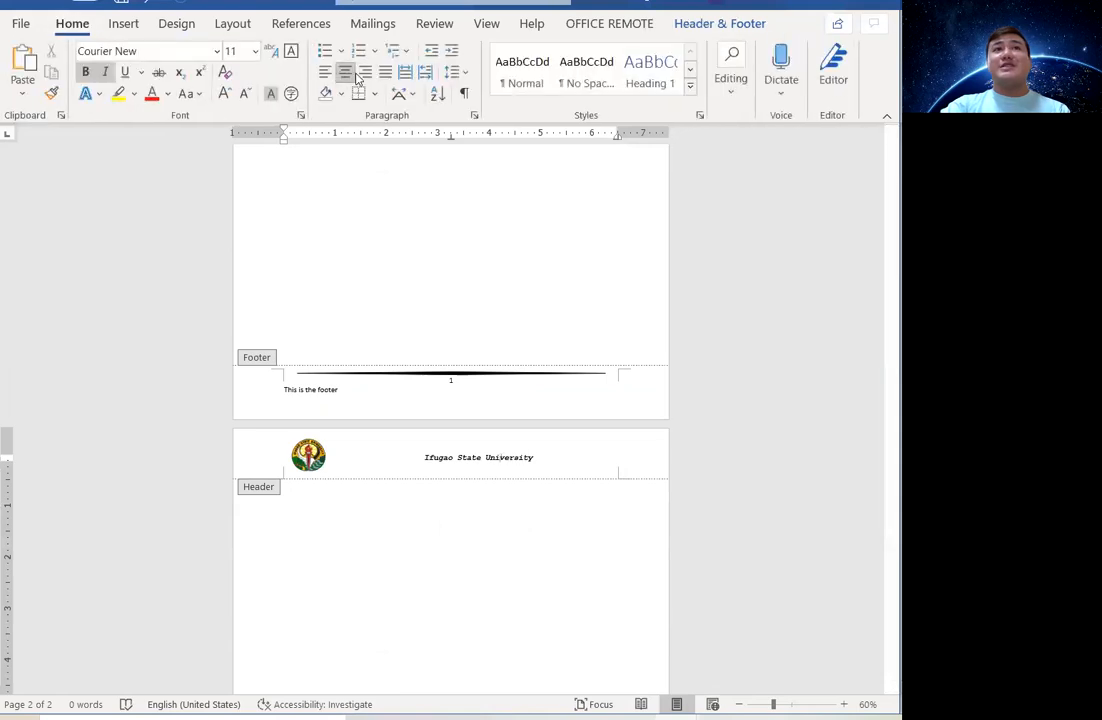
{"action": "left_click", "coordinate": [366, 73]}
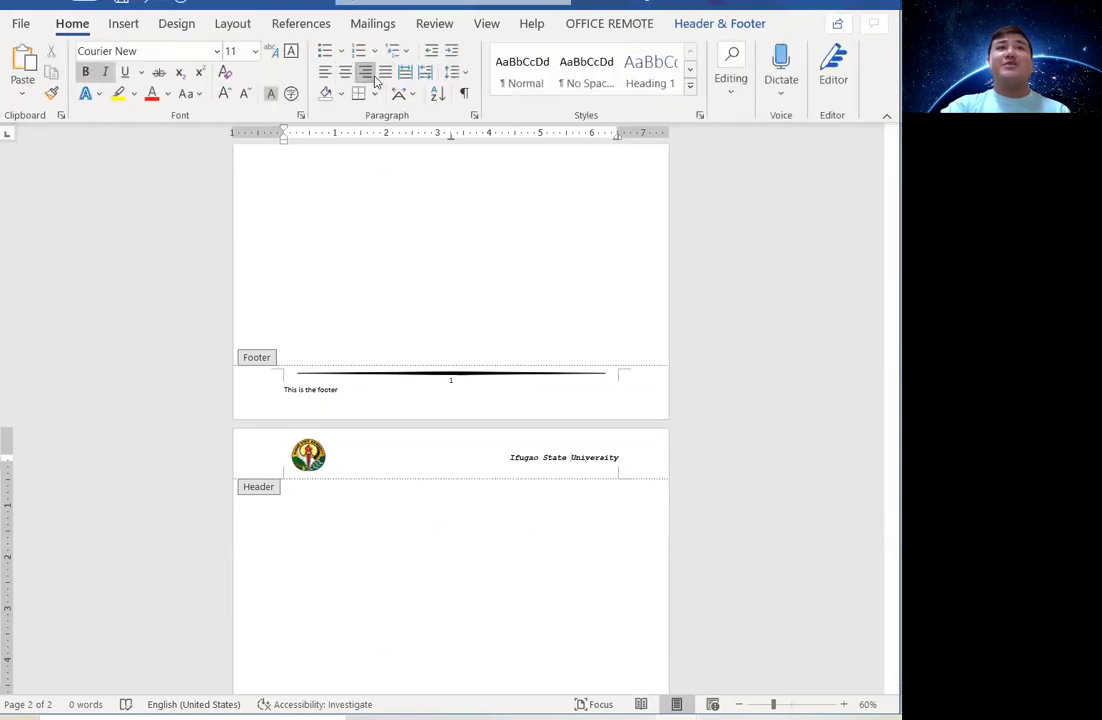
{"action": "left_click", "coordinate": [327, 72]}
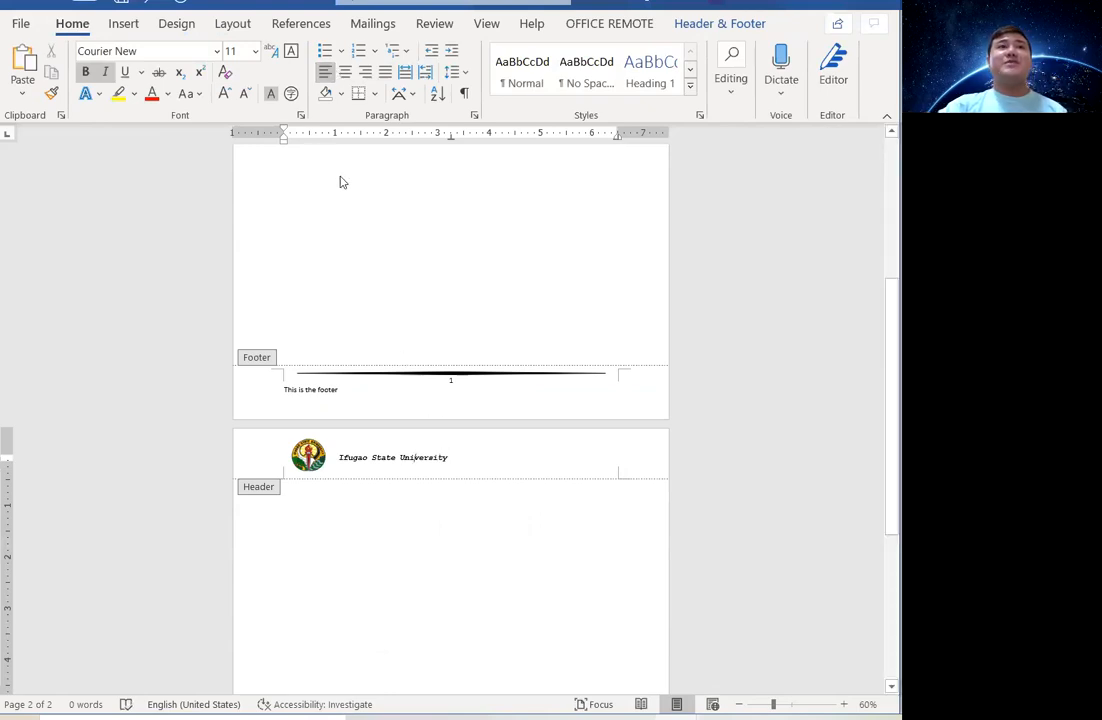
{"action": "double_click", "coordinate": [508, 274]}
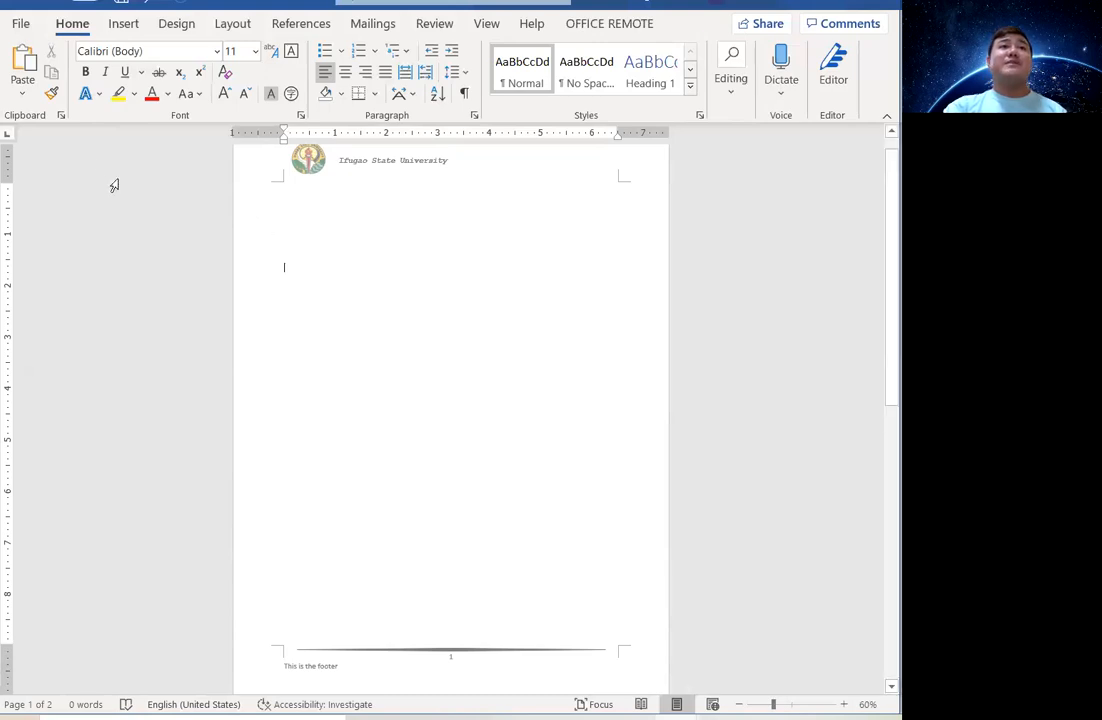
On page 1's first line, show the Insert tab's Pictures source choices.
{"action": "left_click", "coordinate": [276, 191]}
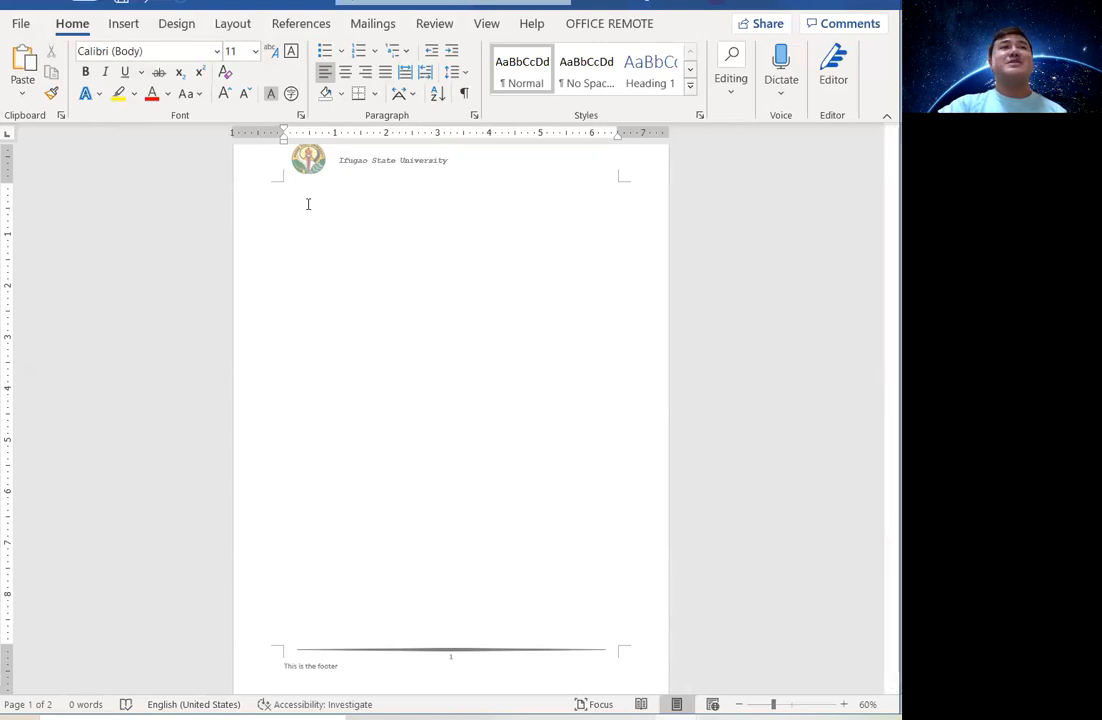
{"action": "left_click", "coordinate": [110, 32]}
{"action": "left_click", "coordinate": [125, 88]}
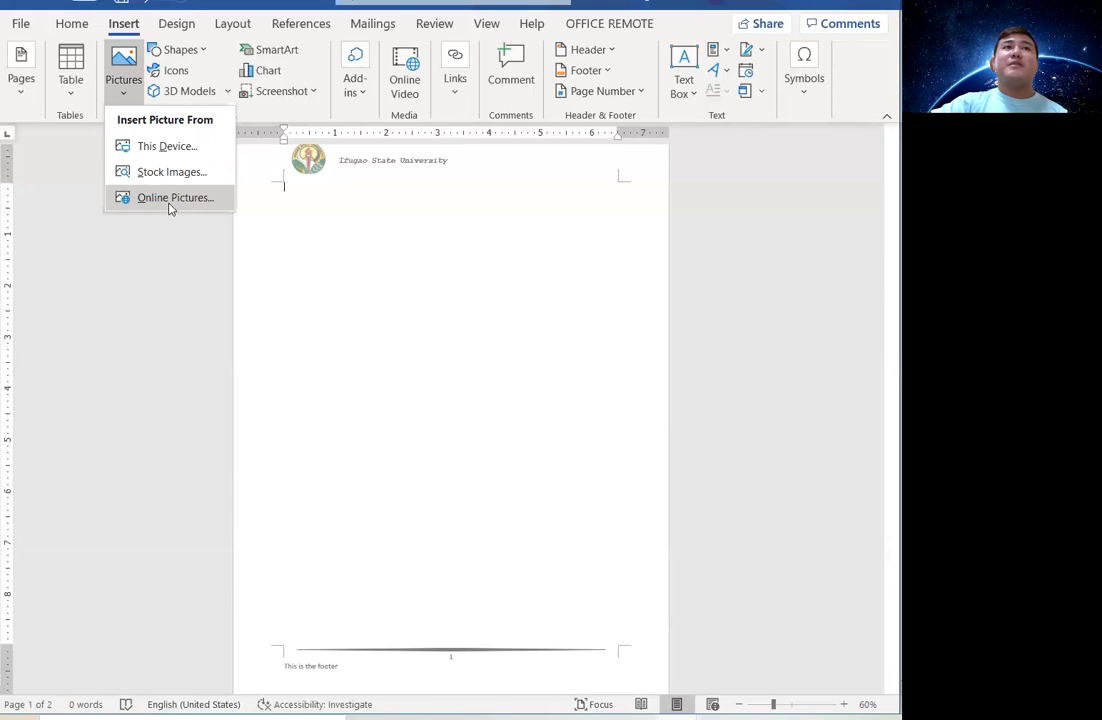
Insert the first Airplane-category online photo, an airliner at an airport, onto page 1.
{"action": "left_click", "coordinate": [171, 200]}
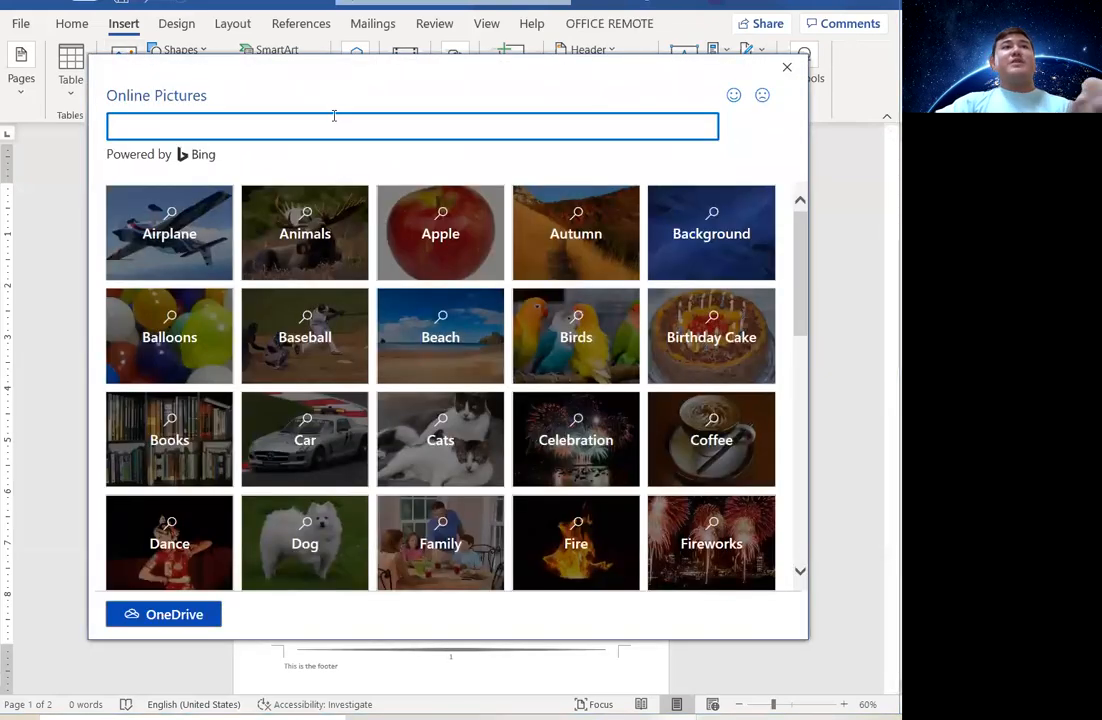
{"action": "left_click", "coordinate": [177, 241]}
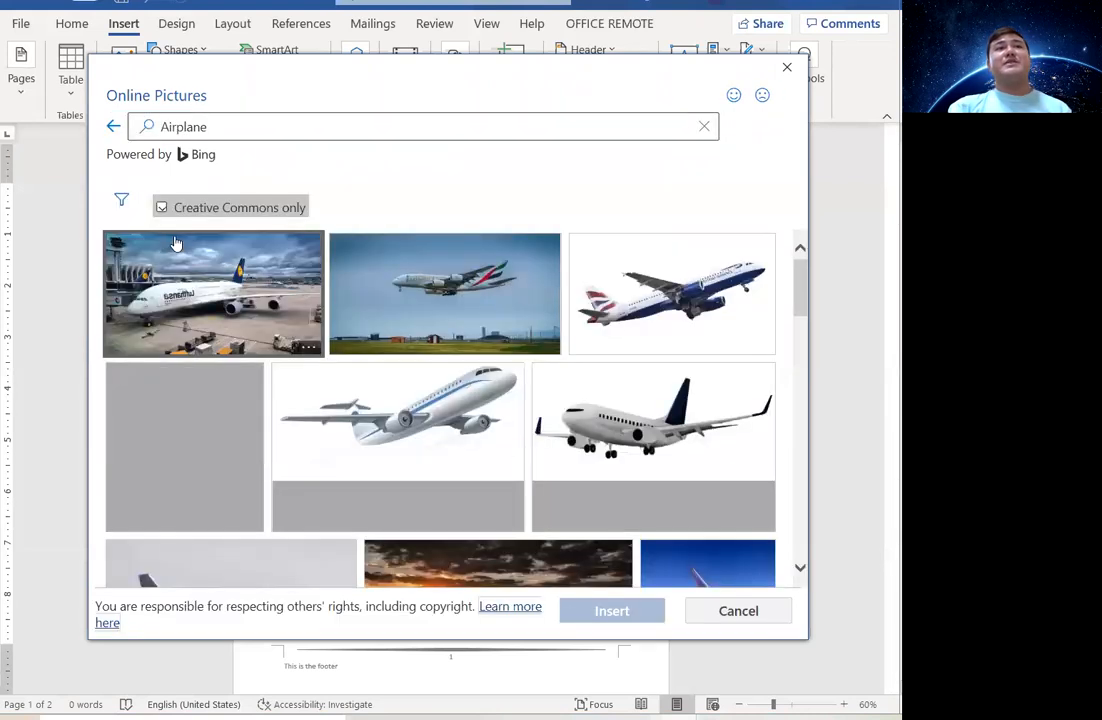
{"action": "left_click", "coordinate": [198, 290]}
{"action": "left_click", "coordinate": [632, 612]}
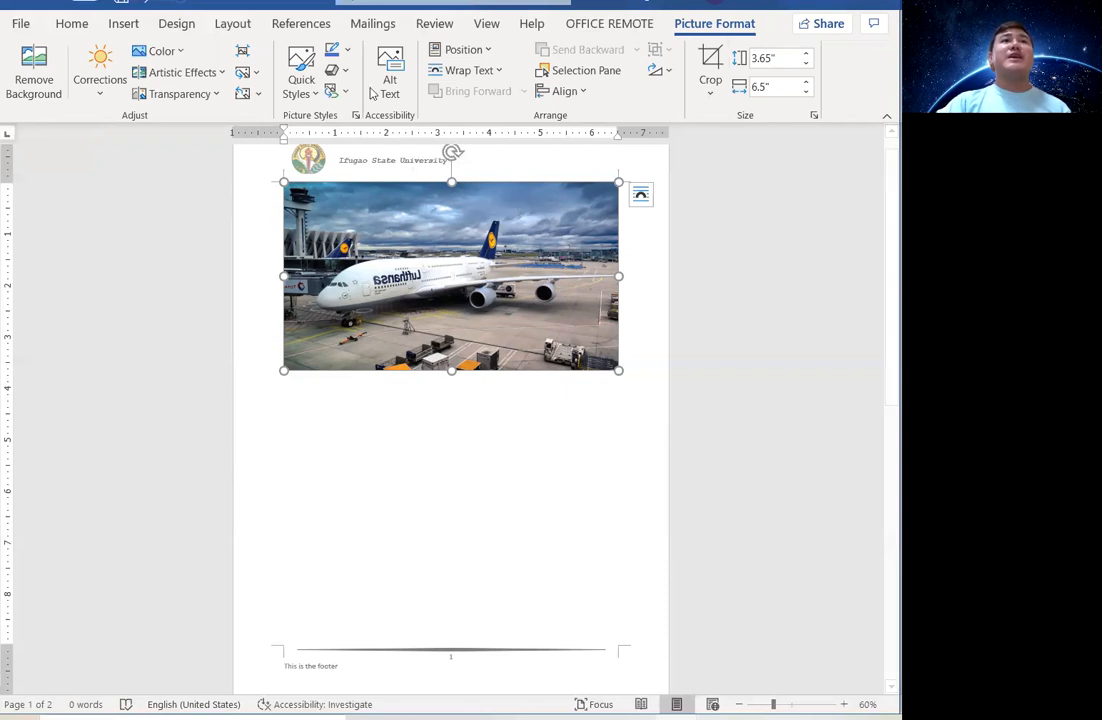
Apply the Reflected Rounded Rectangle style and a 4½ pt dark green border to the airplane picture.
{"action": "left_click", "coordinate": [311, 94]}
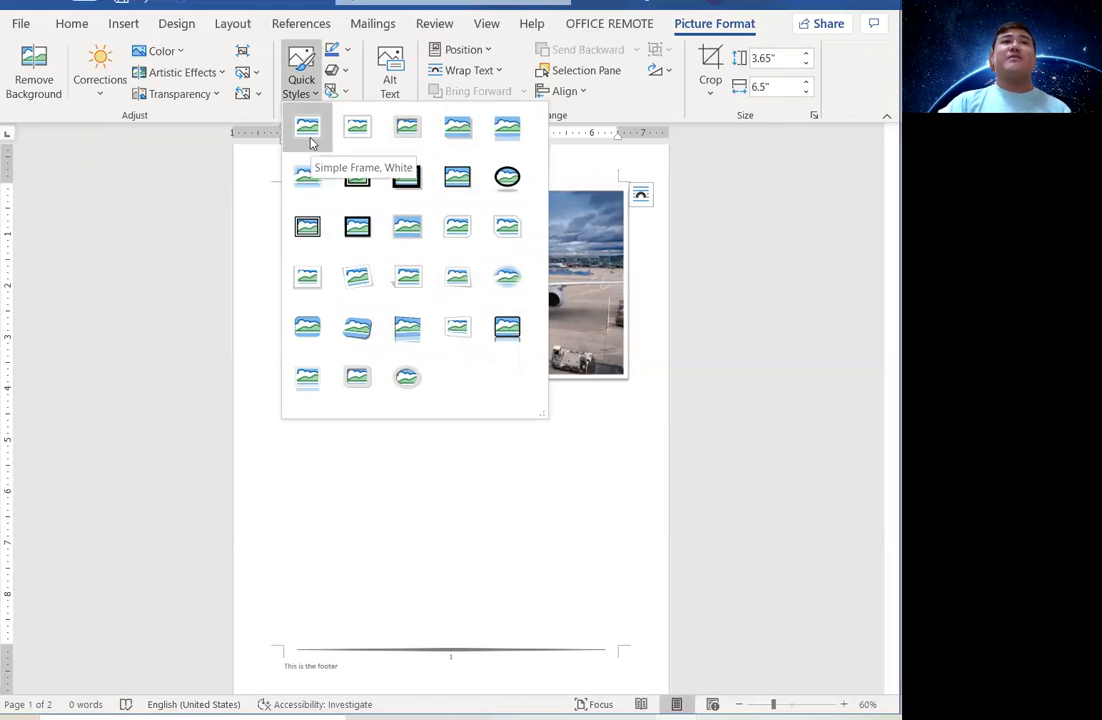
{"action": "left_click", "coordinate": [516, 135]}
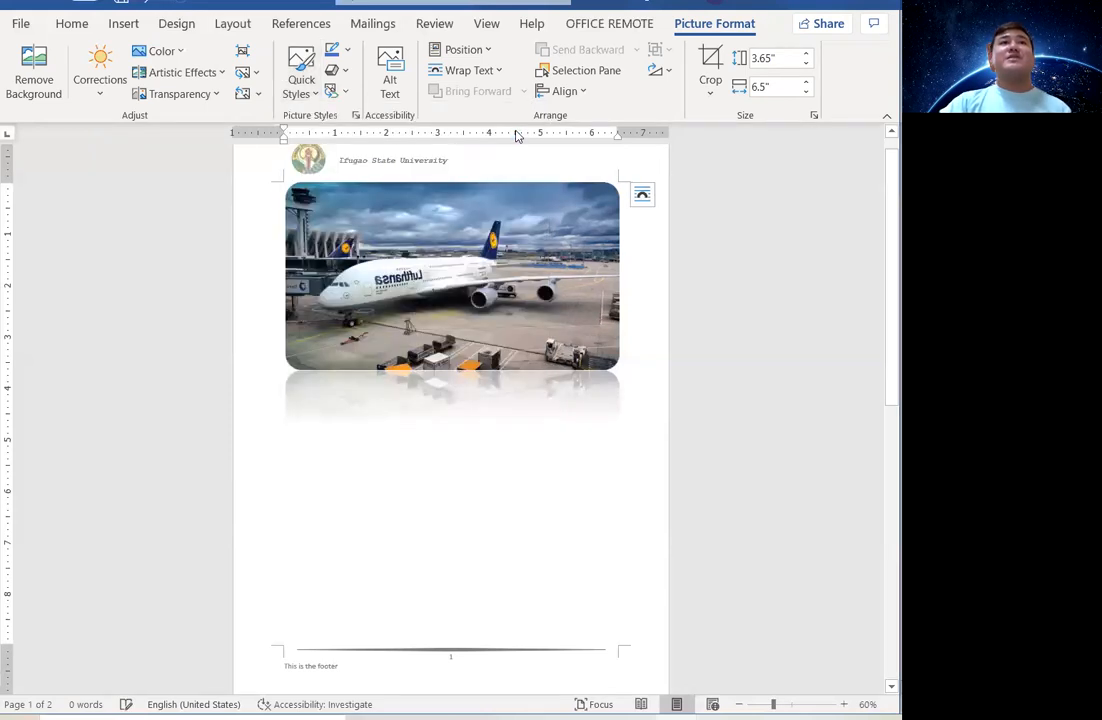
{"action": "left_click", "coordinate": [347, 50]}
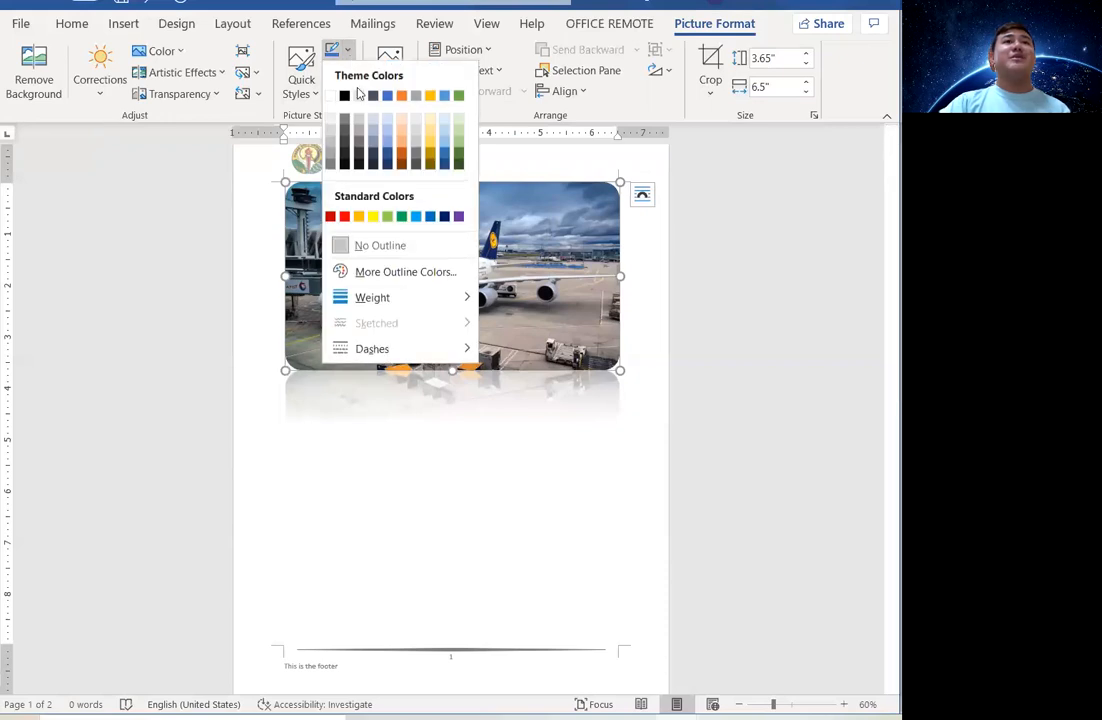
{"action": "mouse_move", "coordinate": [423, 299]}
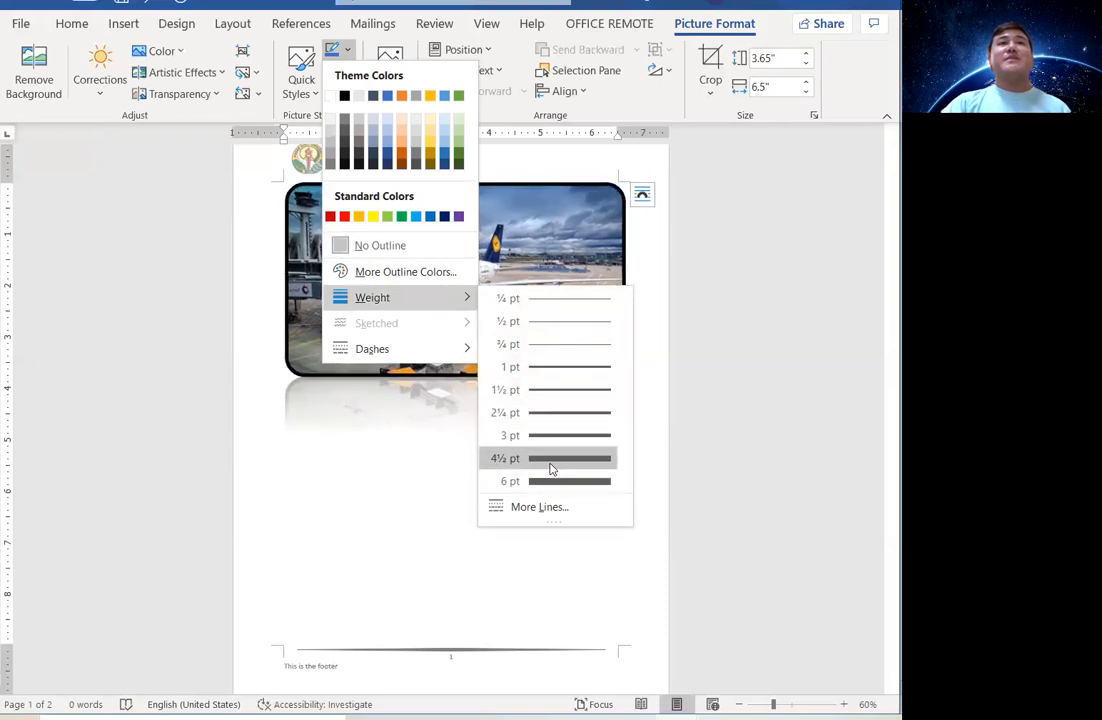
{"action": "left_click", "coordinate": [550, 458]}
{"action": "left_click", "coordinate": [347, 50]}
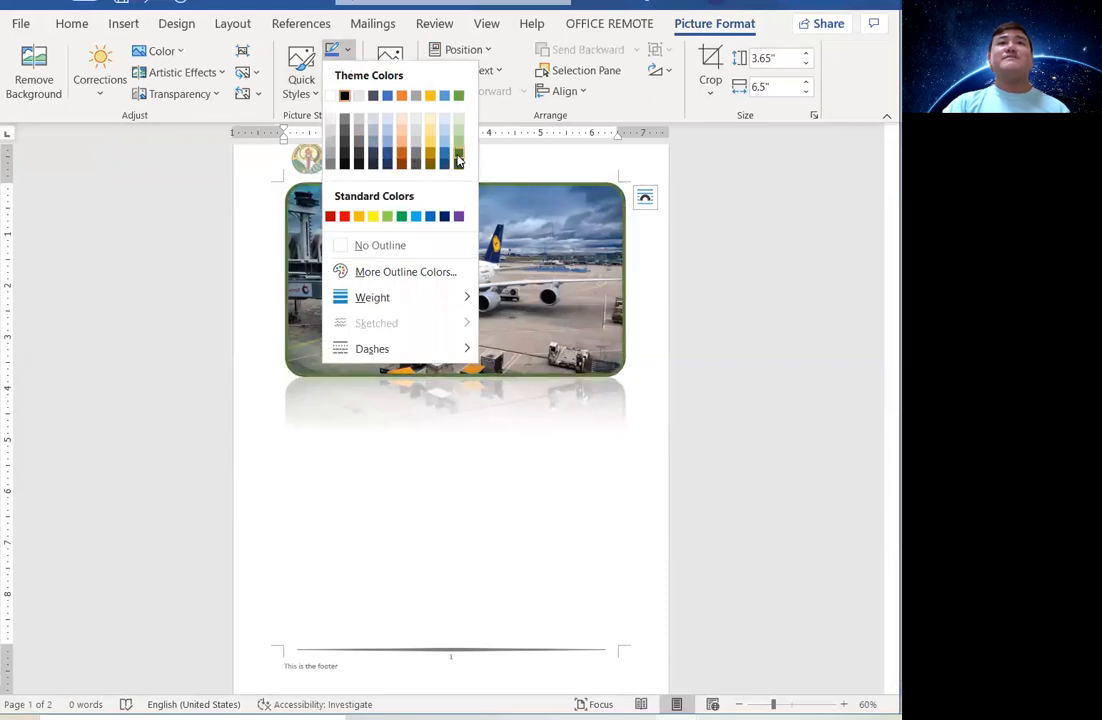
{"action": "left_click", "coordinate": [458, 160]}
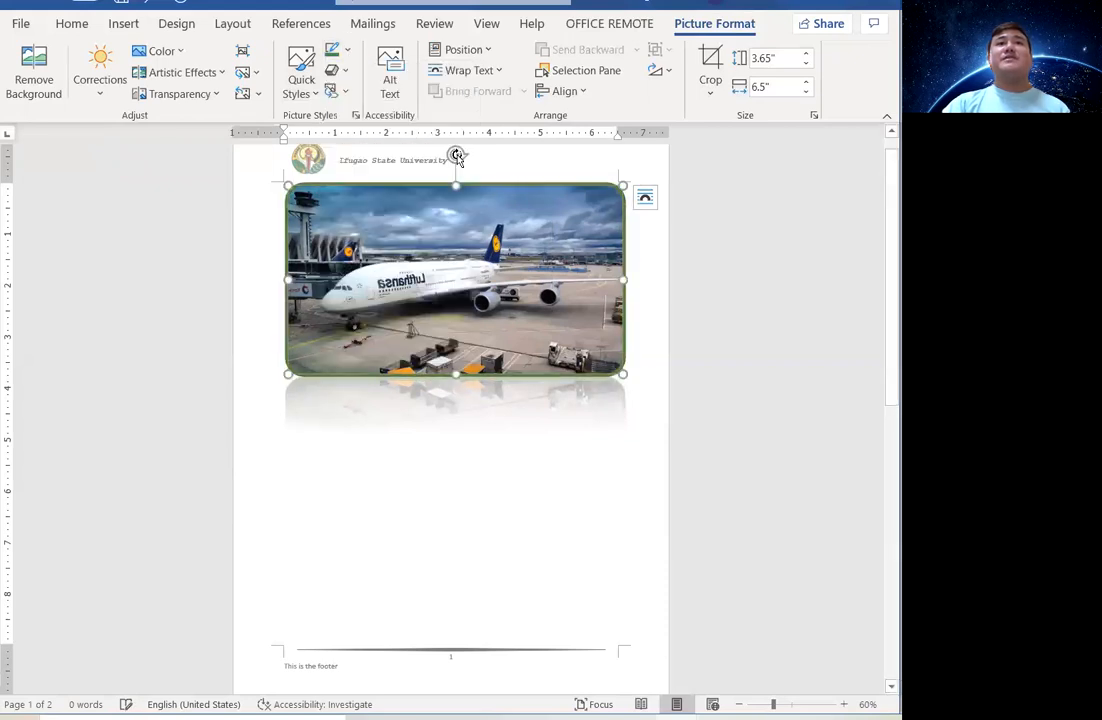
Give the airplane picture the second Preset bevel effect, then deselect it.
{"action": "left_click", "coordinate": [345, 72]}
{"action": "mouse_move", "coordinate": [371, 158]}
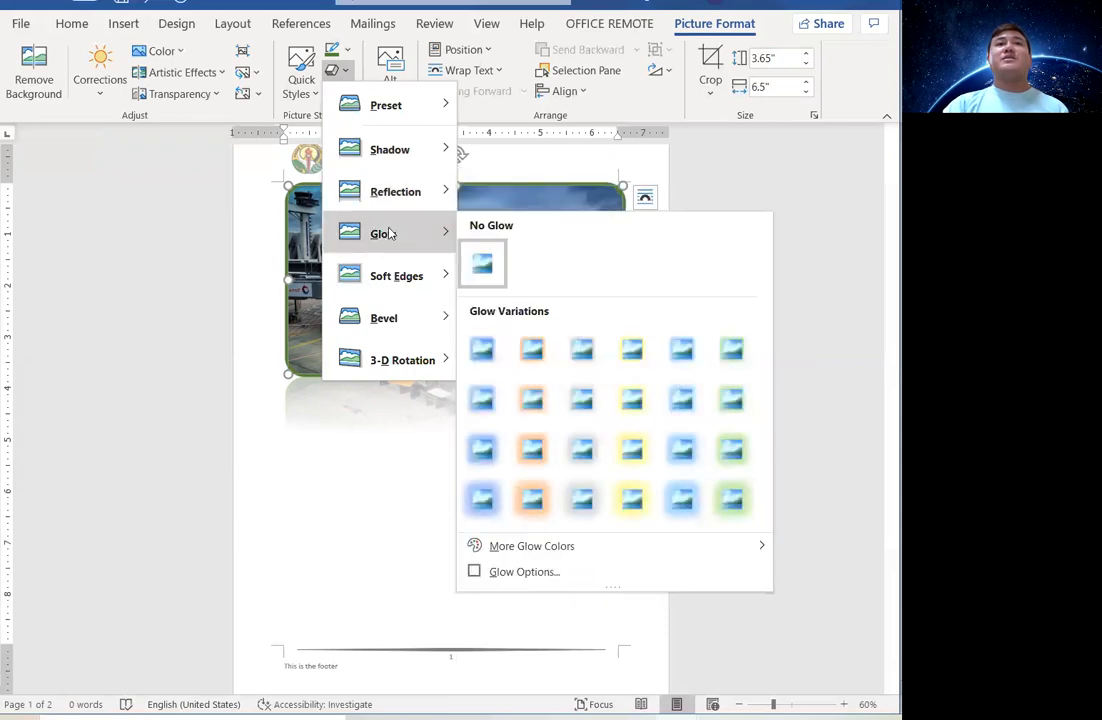
{"action": "mouse_move", "coordinate": [405, 288]}
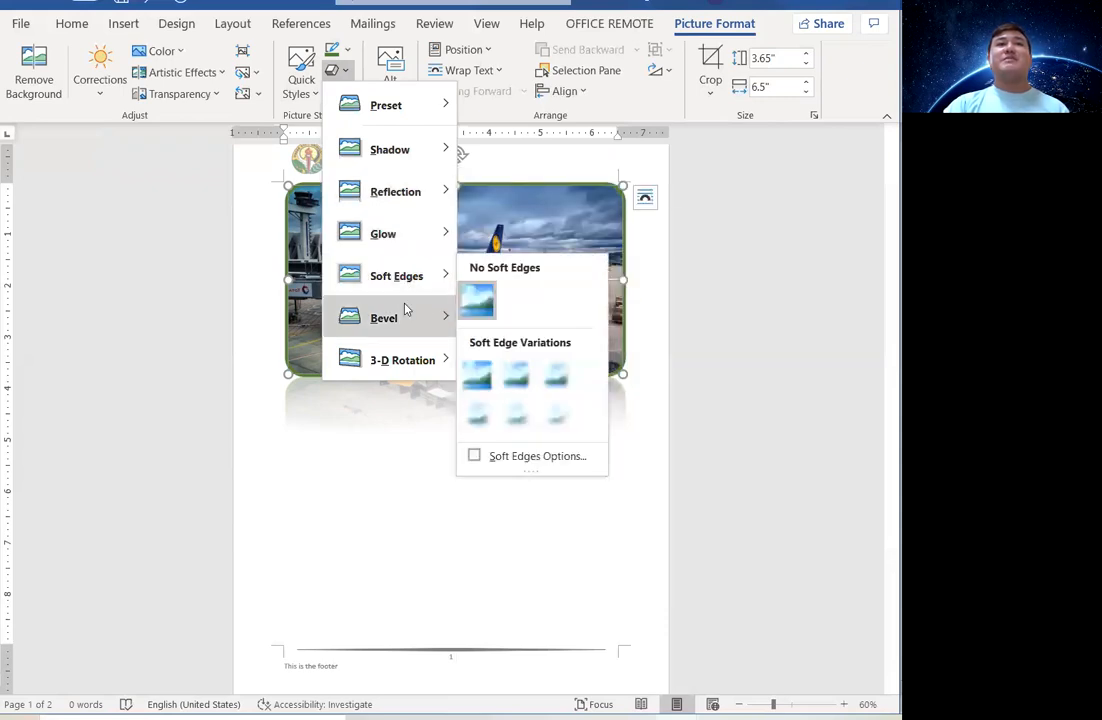
{"action": "mouse_move", "coordinate": [414, 357]}
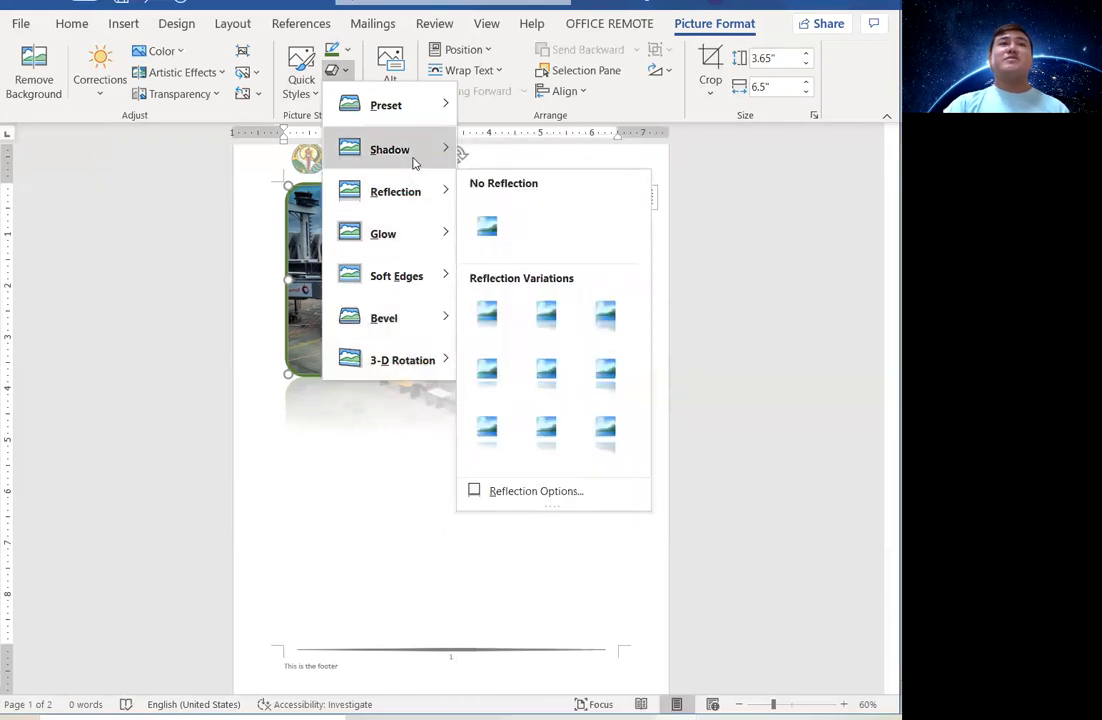
{"action": "mouse_move", "coordinate": [417, 164]}
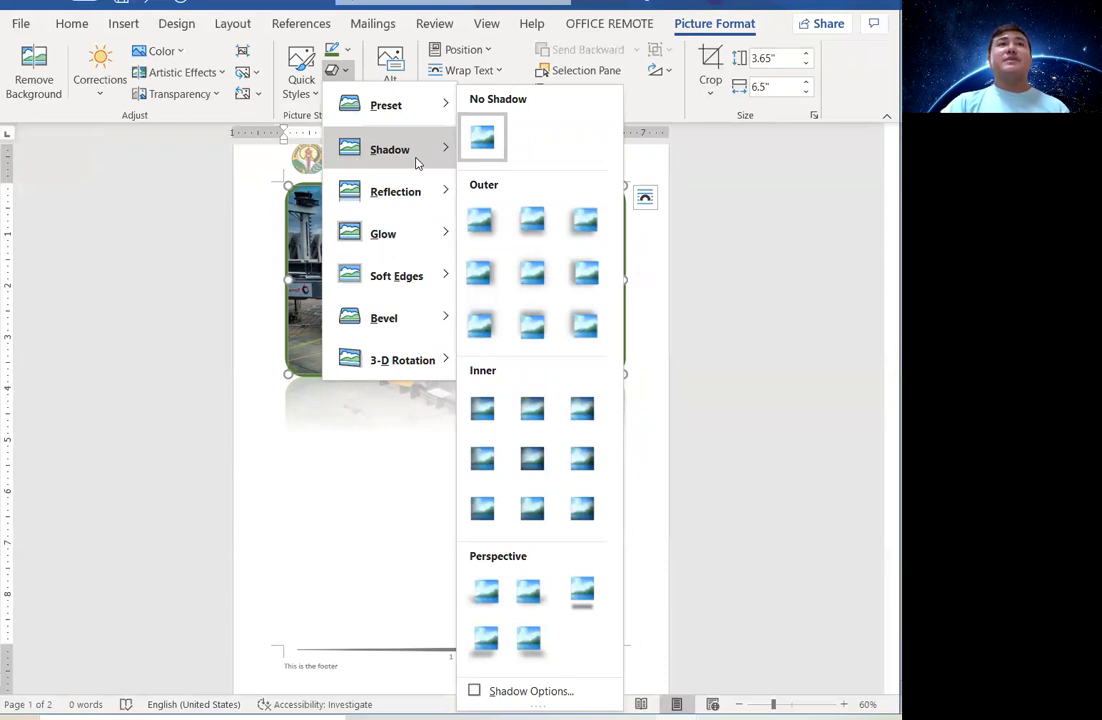
{"action": "mouse_move", "coordinate": [425, 116]}
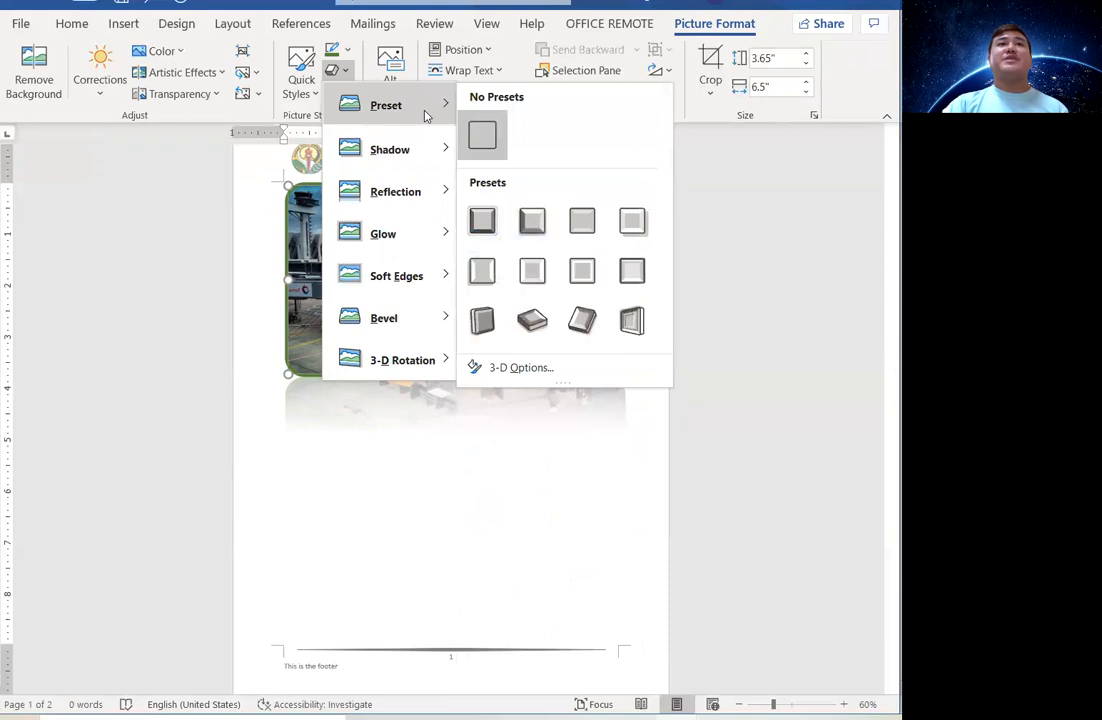
{"action": "left_click", "coordinate": [532, 220]}
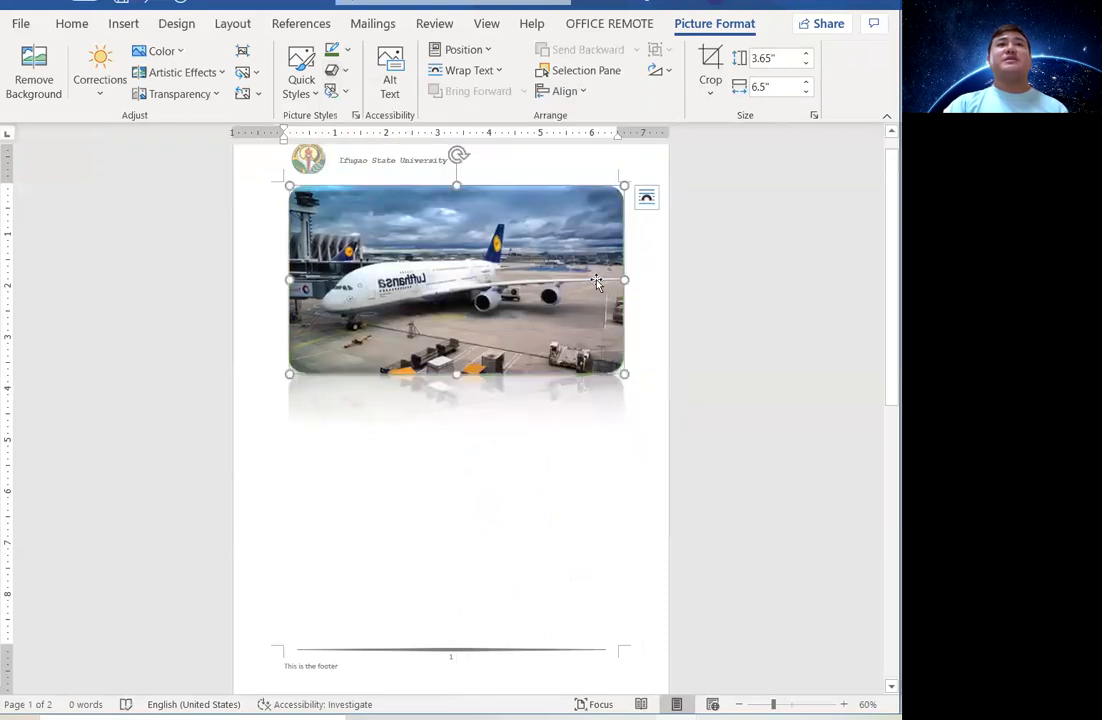
{"action": "left_click", "coordinate": [642, 248]}
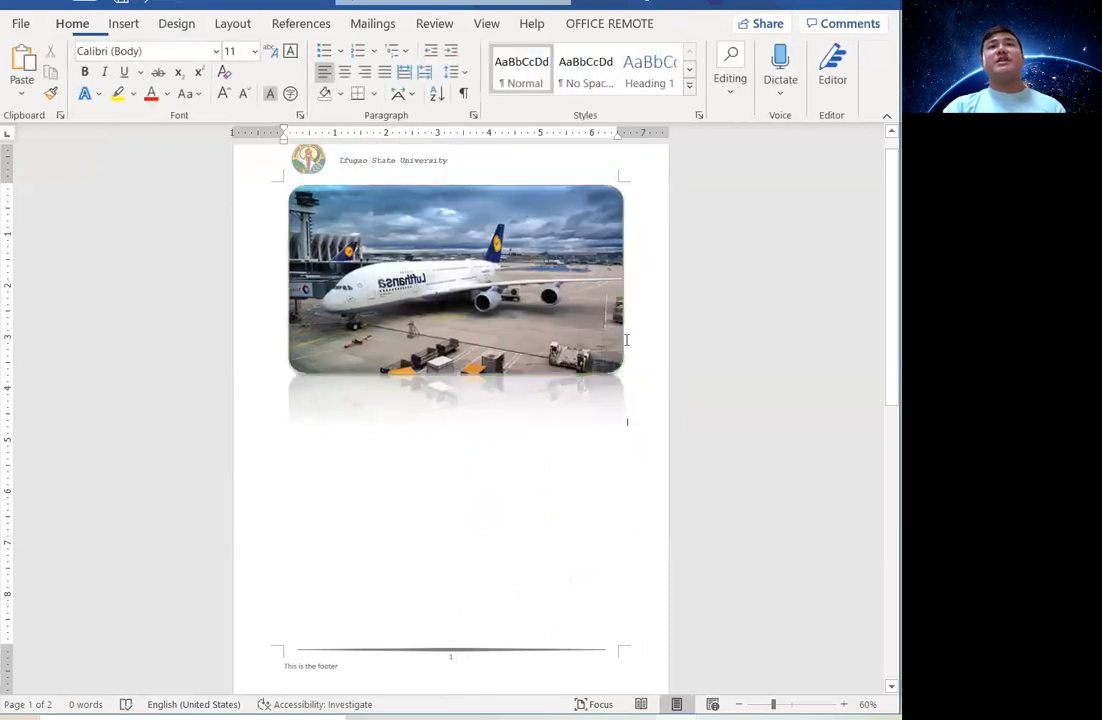
Set the airplane picture to Square wrapping and shrink it toward the top-left corner.
{"action": "left_click", "coordinate": [435, 285]}
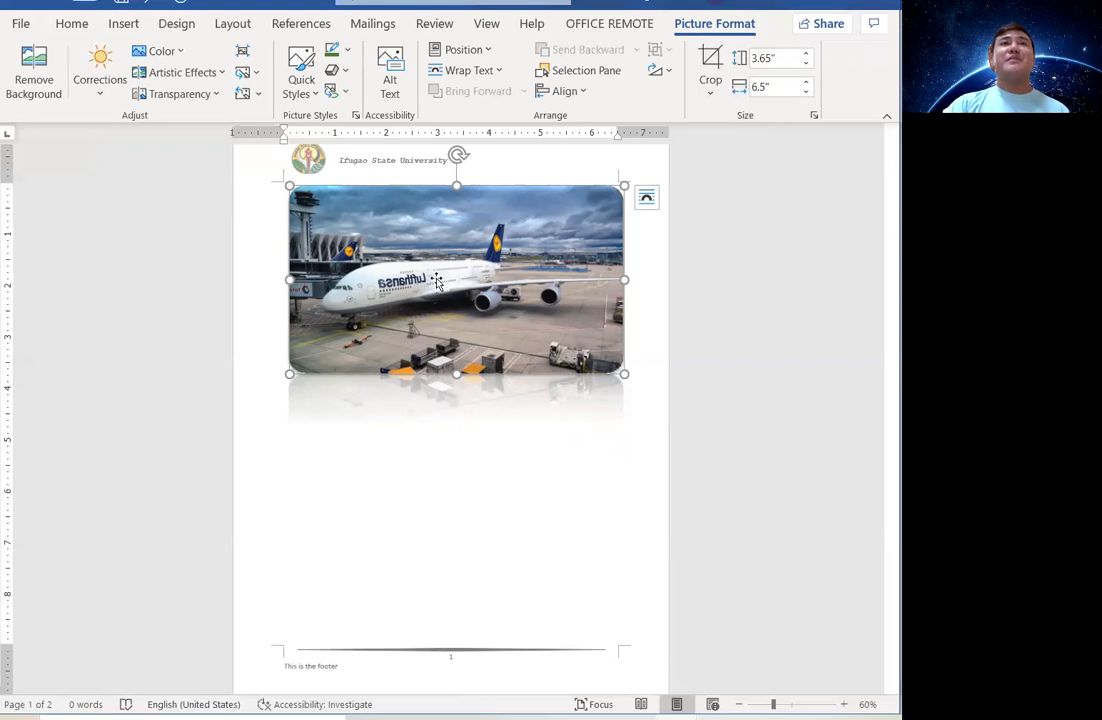
{"action": "left_click", "coordinate": [462, 72]}
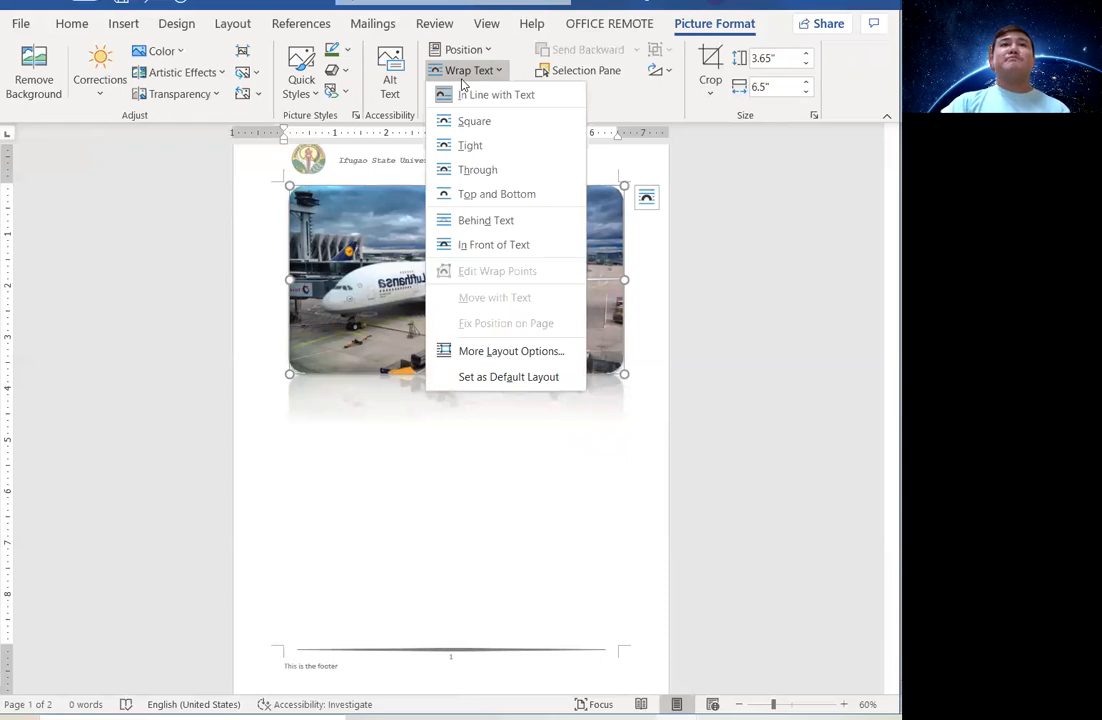
{"action": "left_click", "coordinate": [468, 120]}
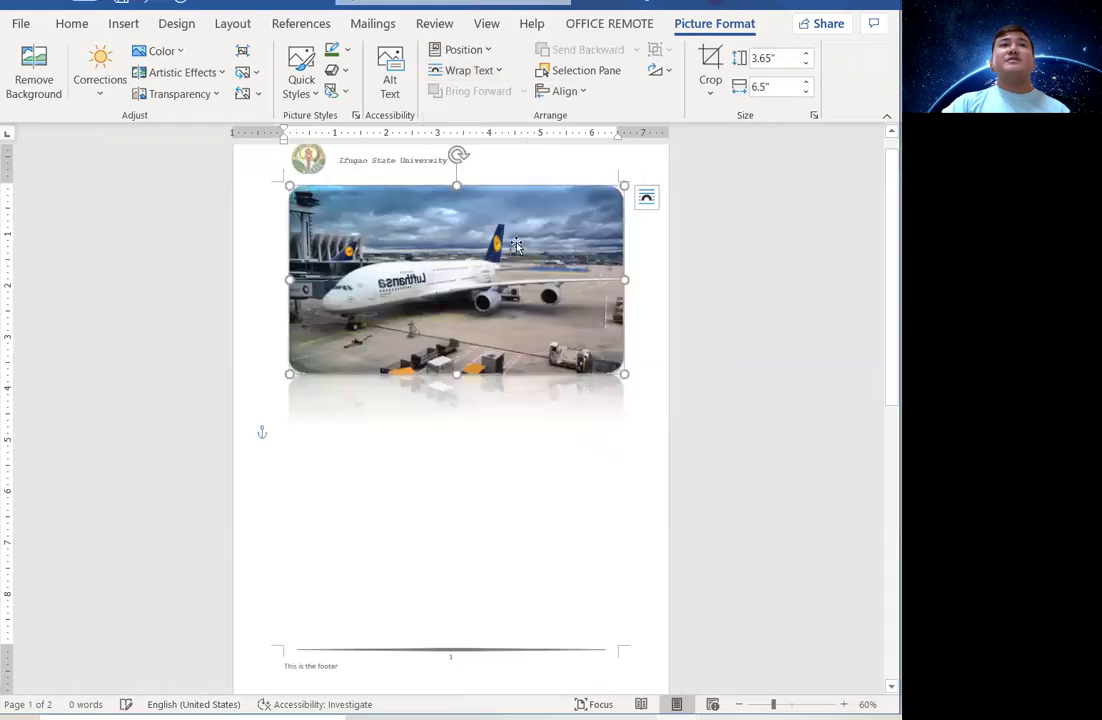
{"action": "left_click_drag", "start_coordinate": [624, 374], "coordinate": [476, 280]}
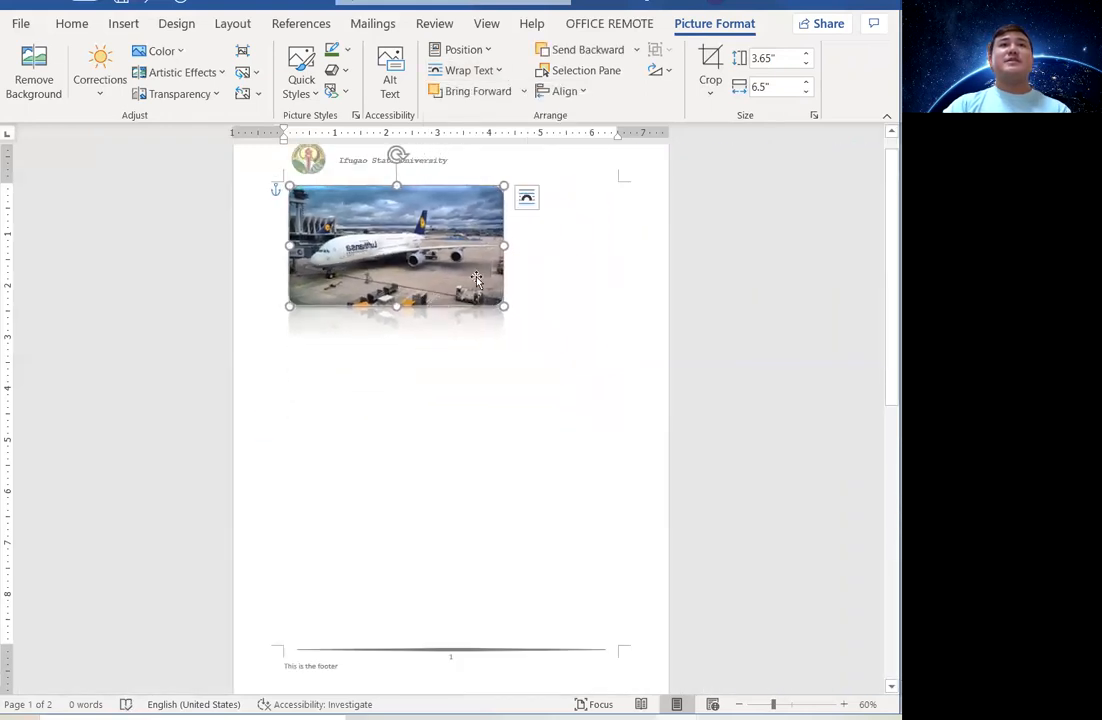
Remove the stray letters beside the airplane picture and check its Square wrapping layout option.
{"action": "left_click", "coordinate": [537, 228]}
{"action": "type", "text": "This thha"}
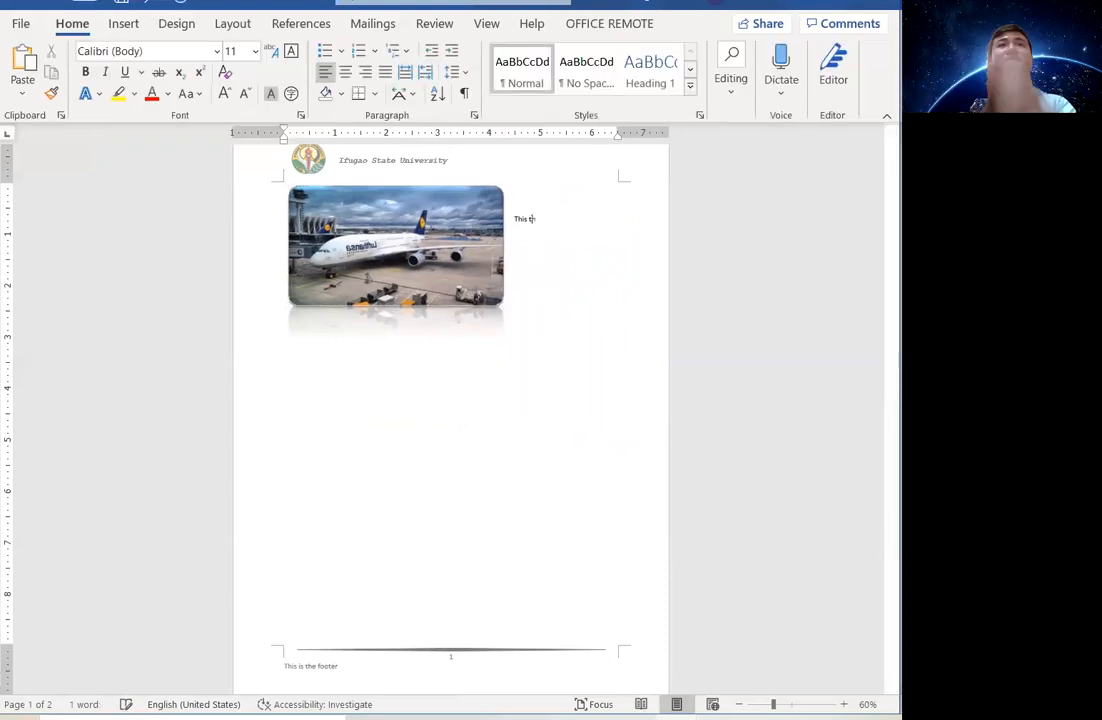
{"action": "key", "text": "BackSpace"}
{"action": "key", "text": "BackSpace"}
{"action": "key", "text": "BackSpace"}
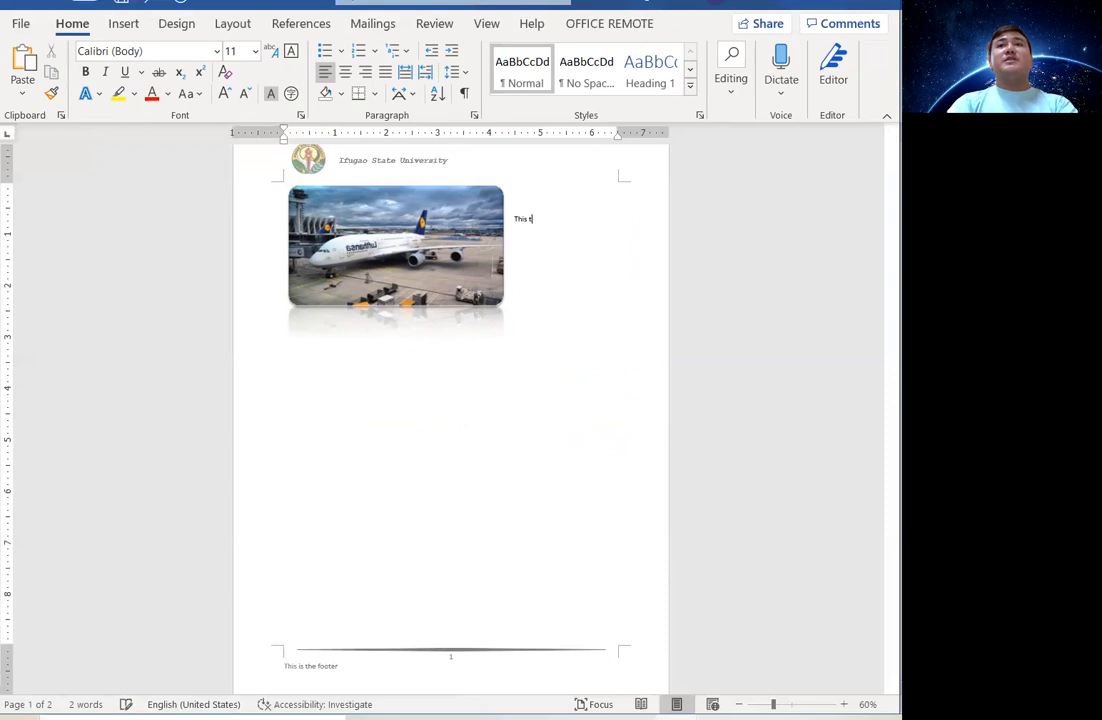
{"action": "key", "text": "BackSpace"}
{"action": "key", "text": "BackSpace"}
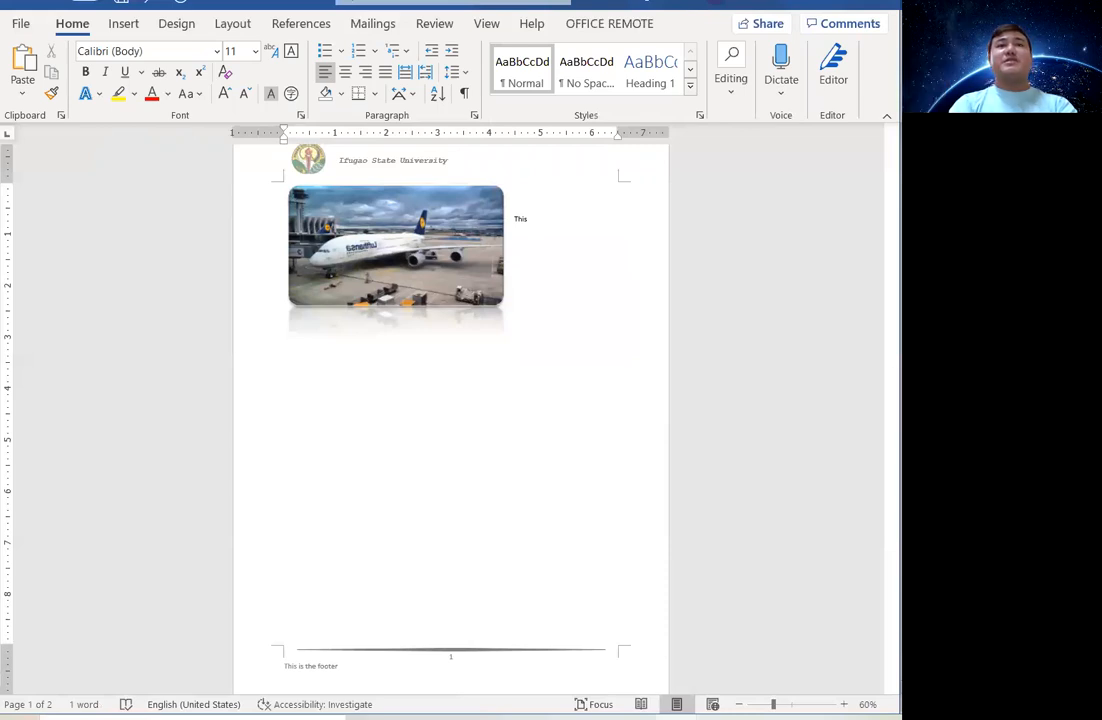
{"action": "left_click", "coordinate": [425, 254]}
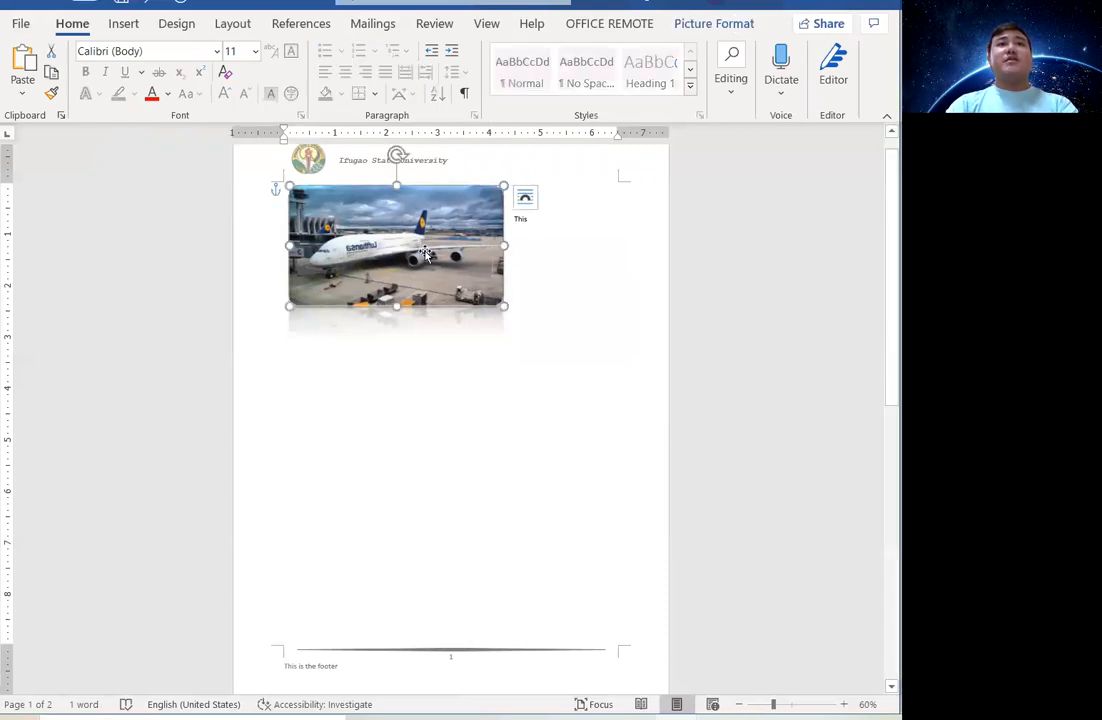
{"action": "left_click", "coordinate": [527, 198]}
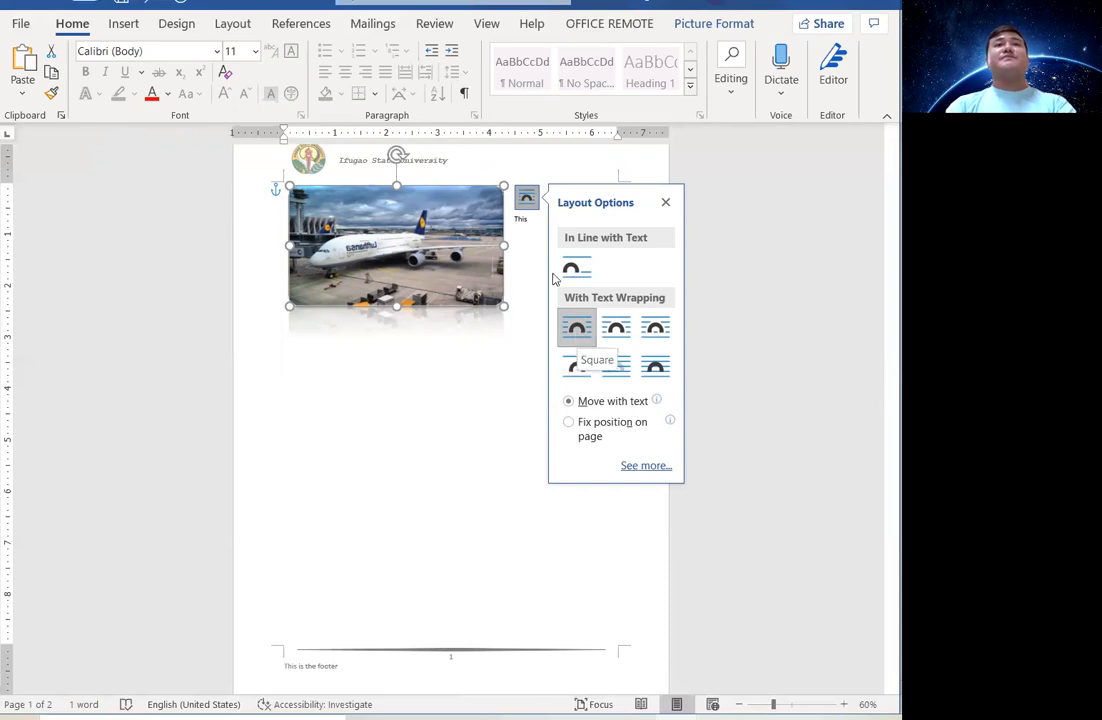
Type a long test line and a few short test lines beside the picture.
{"action": "left_click", "coordinate": [540, 225]}
{"action": "type", "text": "dsadasd"}
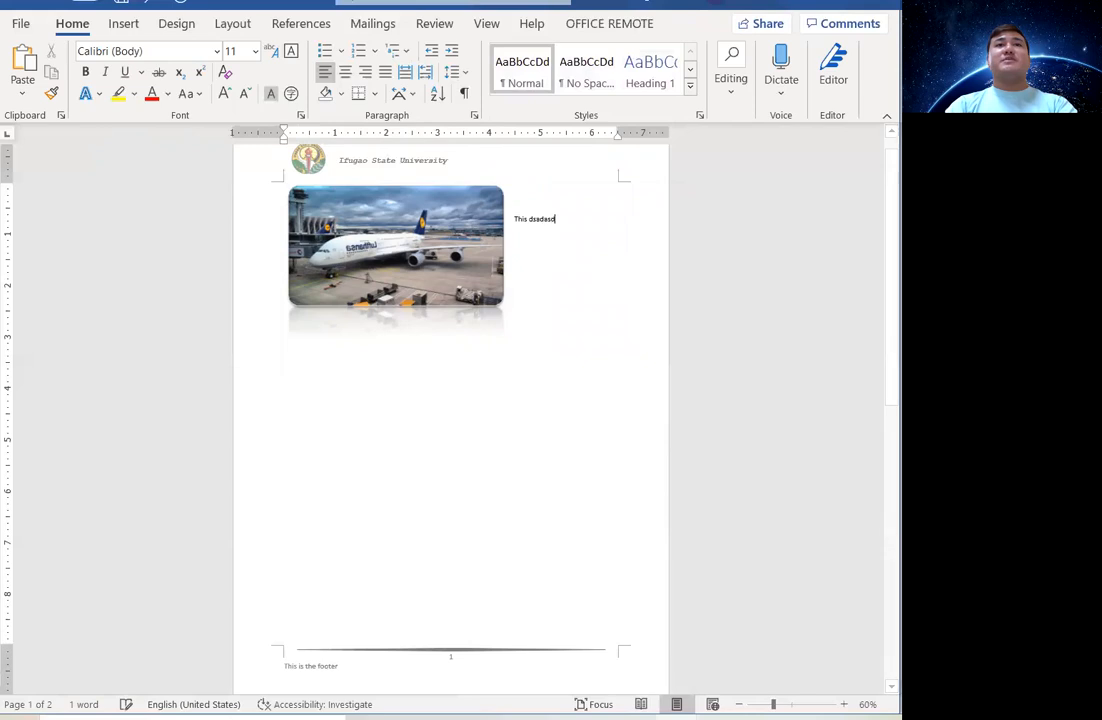
{"action": "type", "text": "ddddddddddddddddddddddddddddddddddddddddddd"}
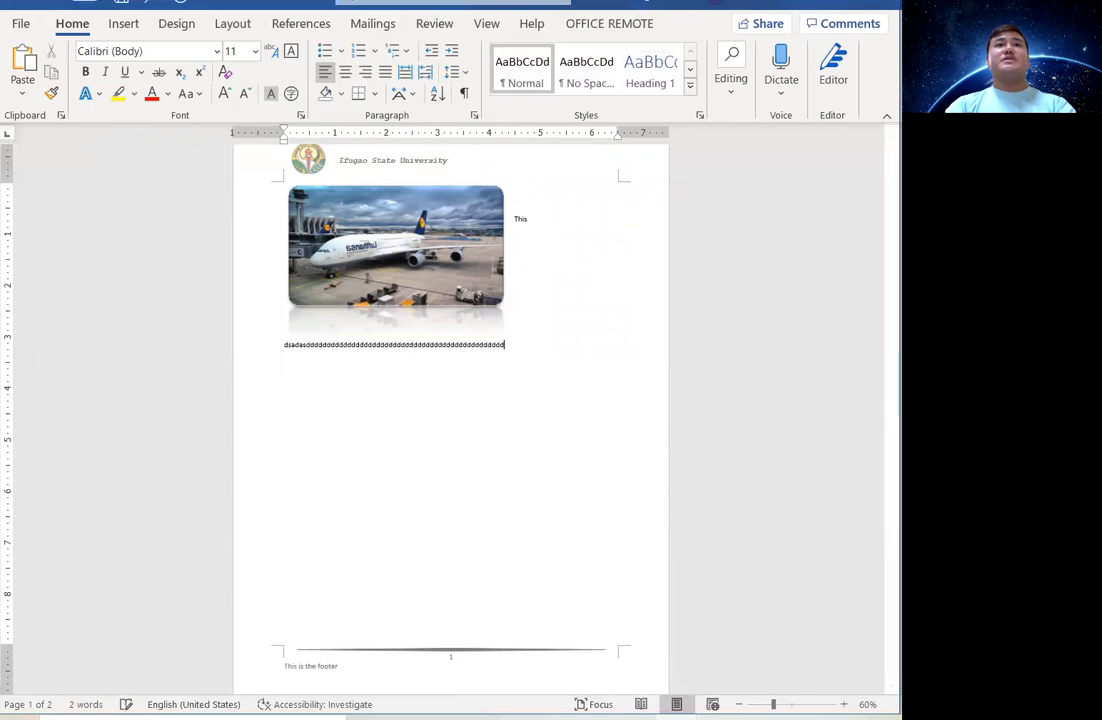
{"action": "key", "text": "BackSpace"}
{"action": "key", "text": "BackSpace"}
{"action": "key", "text": "BackSpace"}
{"action": "key", "text": "BackSpace"}
{"action": "key", "text": "BackSpace"}
{"action": "key", "text": "BackSpace"}
{"action": "key", "text": "BackSpace"}
{"action": "key", "text": "BackSpace"}
{"action": "key", "text": "BackSpace"}
{"action": "key", "text": "BackSpace"}
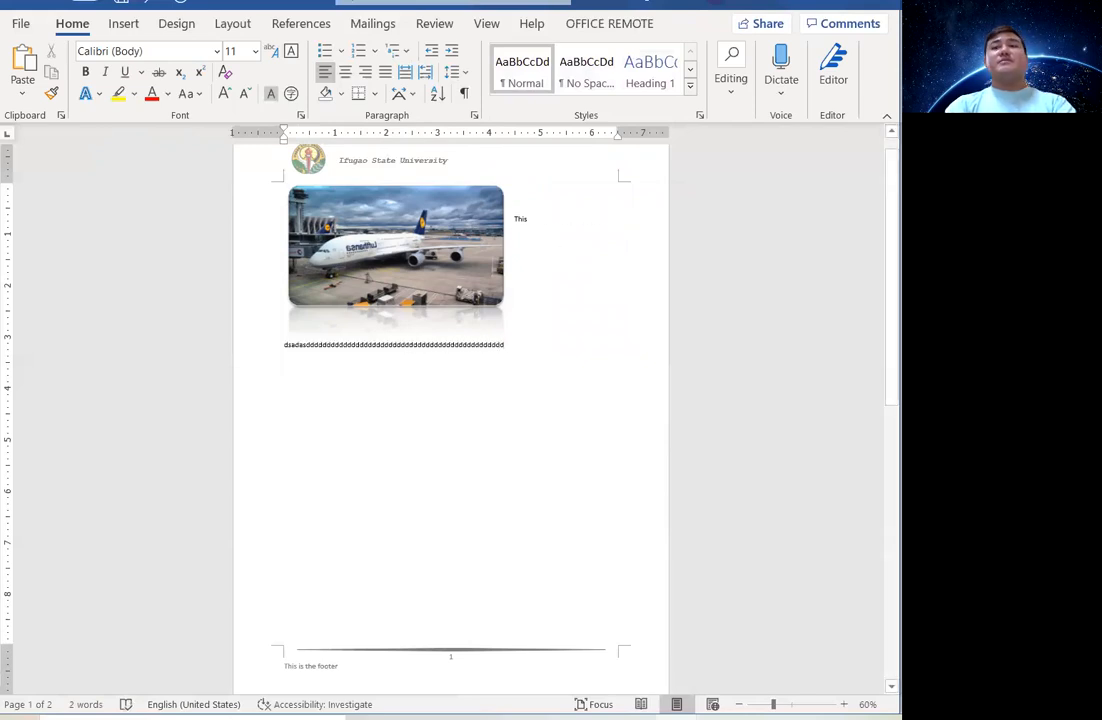
{"action": "key", "text": "BackSpace"}
{"action": "key", "text": "BackSpace"}
{"action": "key", "text": "BackSpace"}
{"action": "key", "text": "BackSpace"}
{"action": "key", "text": "BackSpace"}
{"action": "key", "text": "BackSpace"}
{"action": "key", "text": "BackSpace"}
{"action": "key", "text": "BackSpace"}
{"action": "key", "text": "BackSpace"}
{"action": "key", "text": "BackSpace"}
{"action": "key", "text": "BackSpace"}
{"action": "key", "text": "BackSpace"}
{"action": "key", "text": "BackSpace"}
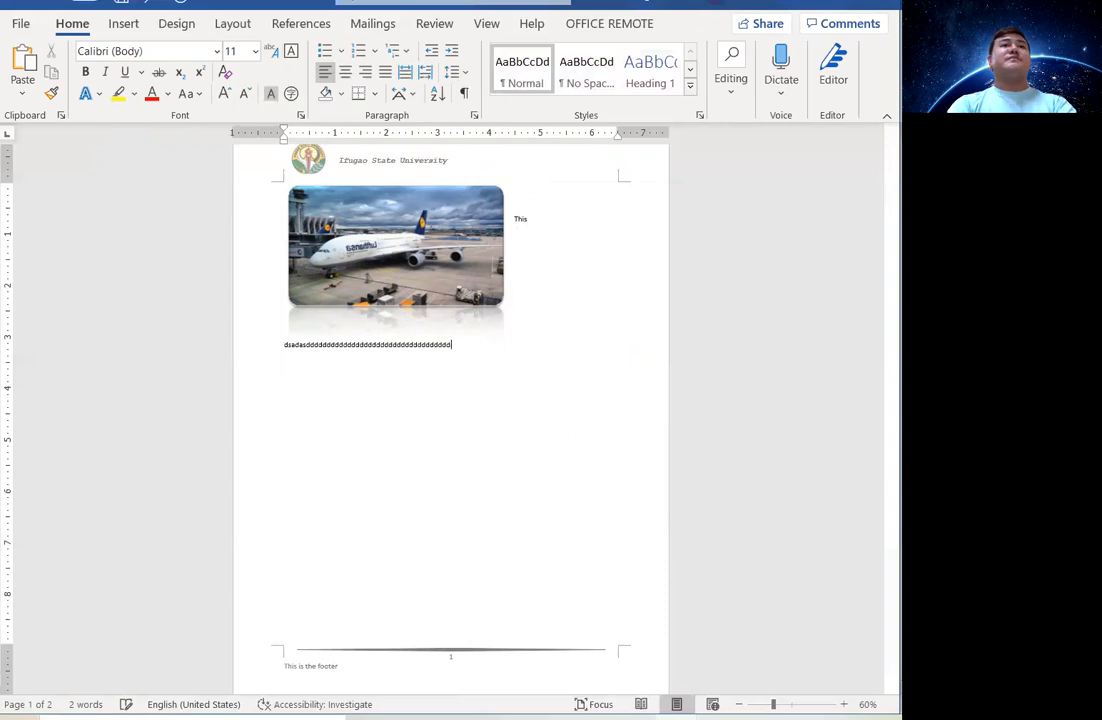
{"action": "key", "text": "BackSpace"}
{"action": "key", "text": "BackSpace"}
{"action": "key", "text": "BackSpace"}
{"action": "key", "text": "BackSpace"}
{"action": "key", "text": "BackSpace"}
{"action": "key", "text": "BackSpace"}
{"action": "key", "text": "BackSpace"}
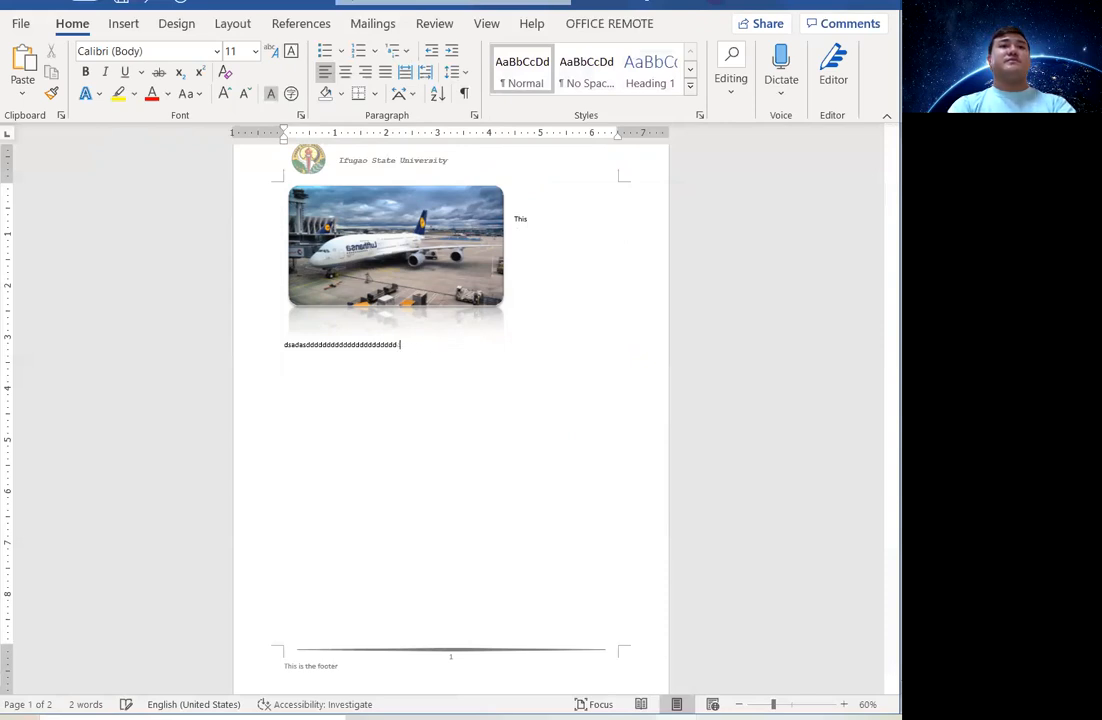
{"action": "key", "text": "Return"}
{"action": "type", "text": "sdasjkda"}
{"action": "key", "text": "Return"}
{"action": "type", "text": "asd"}
{"action": "key", "text": "Return"}
Add more test lines flowing below the picture, then select and delete all the test text.
{"action": "type", "text": "sa"}
{"action": "key", "text": "Return"}
{"action": "type", "text": "s"}
{"action": "key", "text": "Return"}
{"action": "type", "text": "sad"}
{"action": "key", "text": "Return"}
{"action": "type", "text": "asd"}
{"action": "key", "text": "Return"}
{"action": "type", "text": "sa d sa dsad sa d as d sa d"}
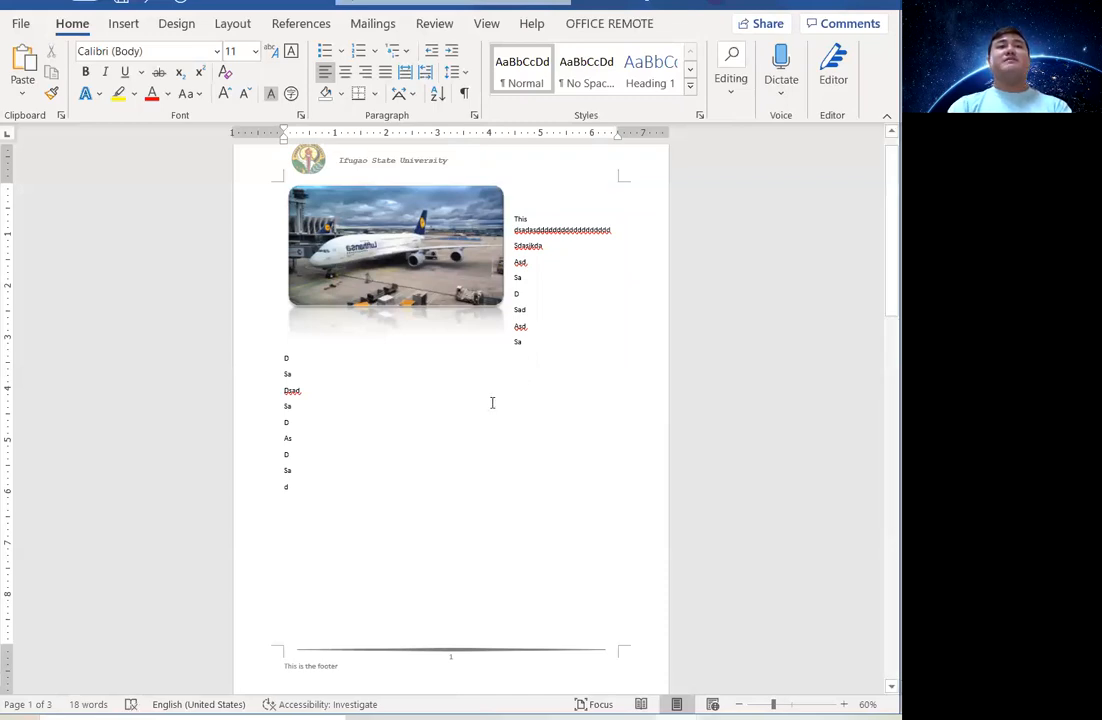
{"action": "left_click_drag", "start_coordinate": [423, 492], "coordinate": [513, 222]}
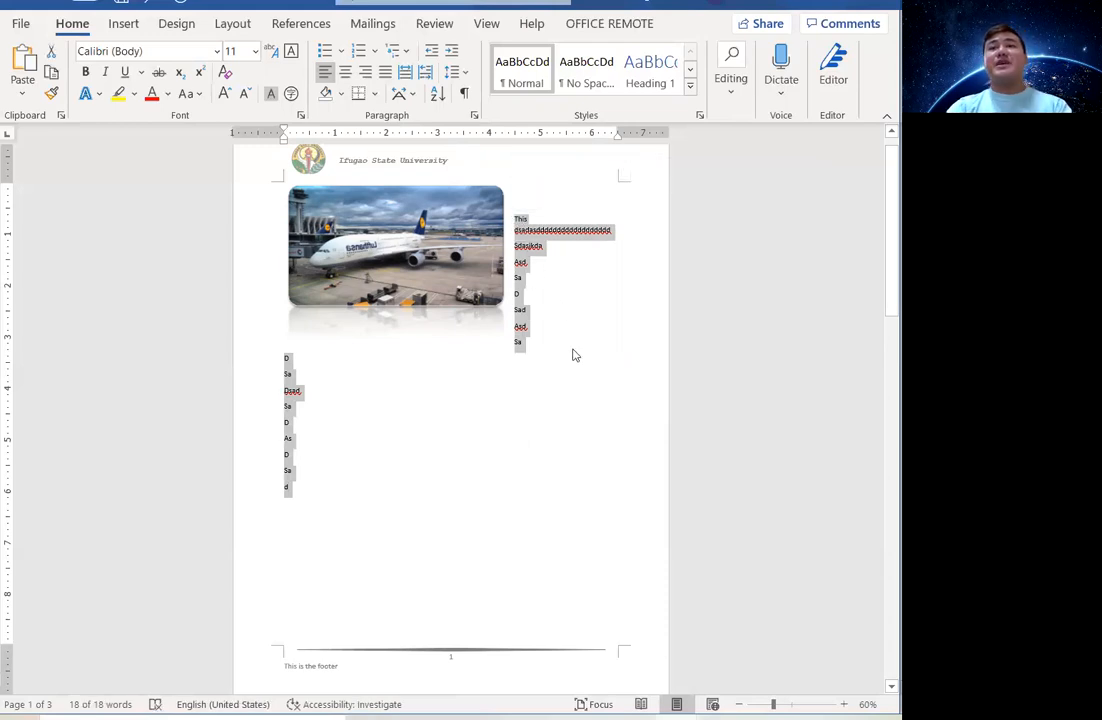
{"action": "key", "text": "Delete"}
Shrink the airplane picture slightly by a corner handle and open the Insert Shapes gallery.
{"action": "left_click", "coordinate": [402, 246]}
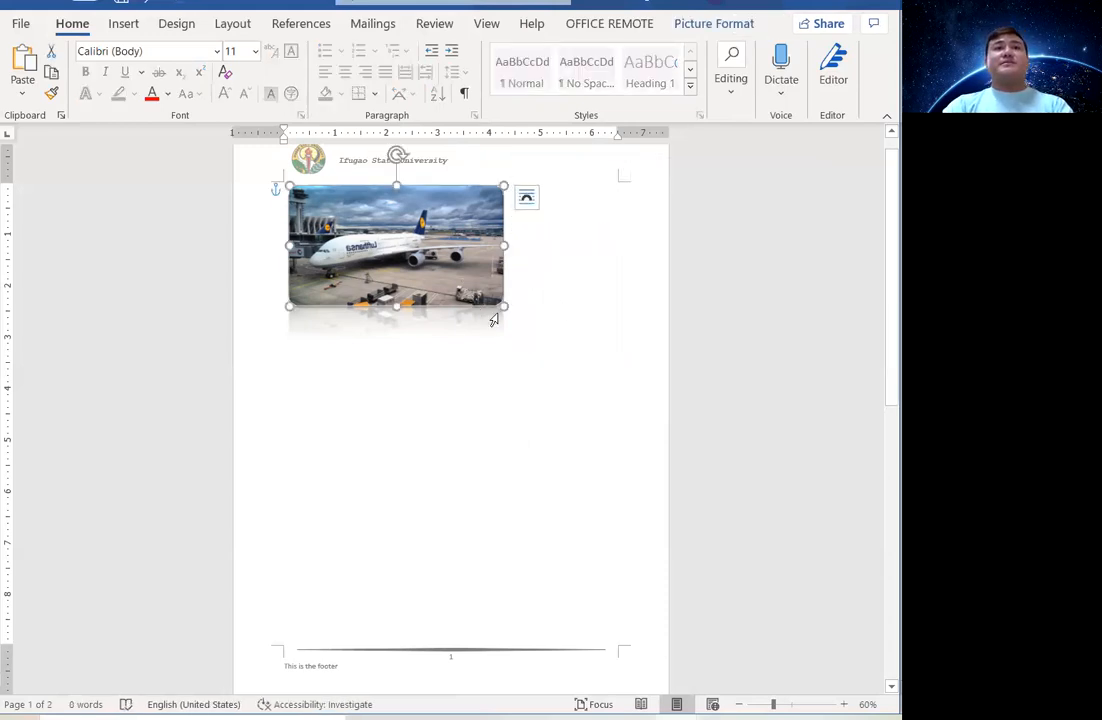
{"action": "left_click_drag", "start_coordinate": [476, 293], "coordinate": [473, 289]}
{"action": "left_click", "coordinate": [574, 293]}
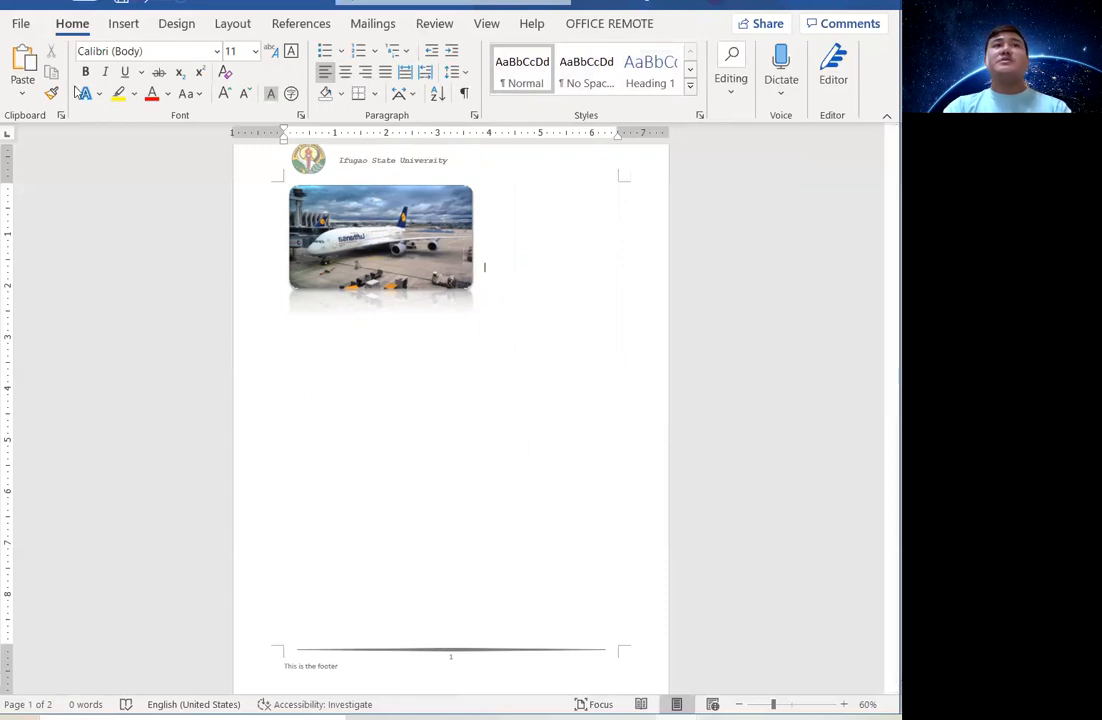
{"action": "left_click", "coordinate": [128, 22]}
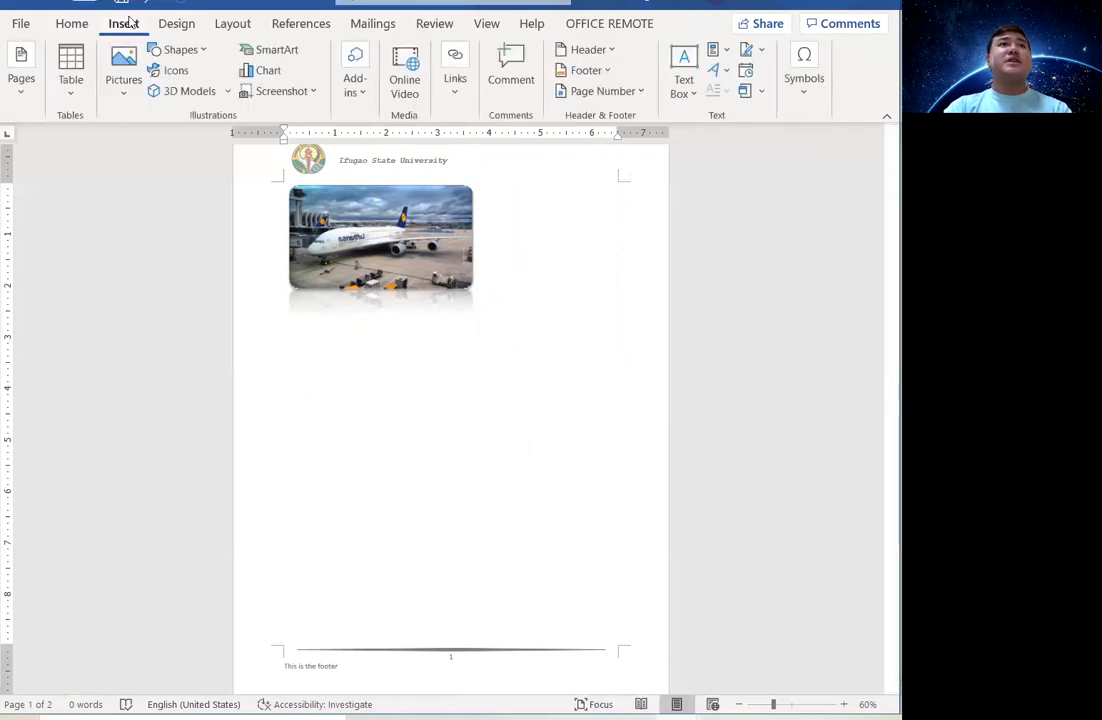
{"action": "left_click", "coordinate": [190, 51]}
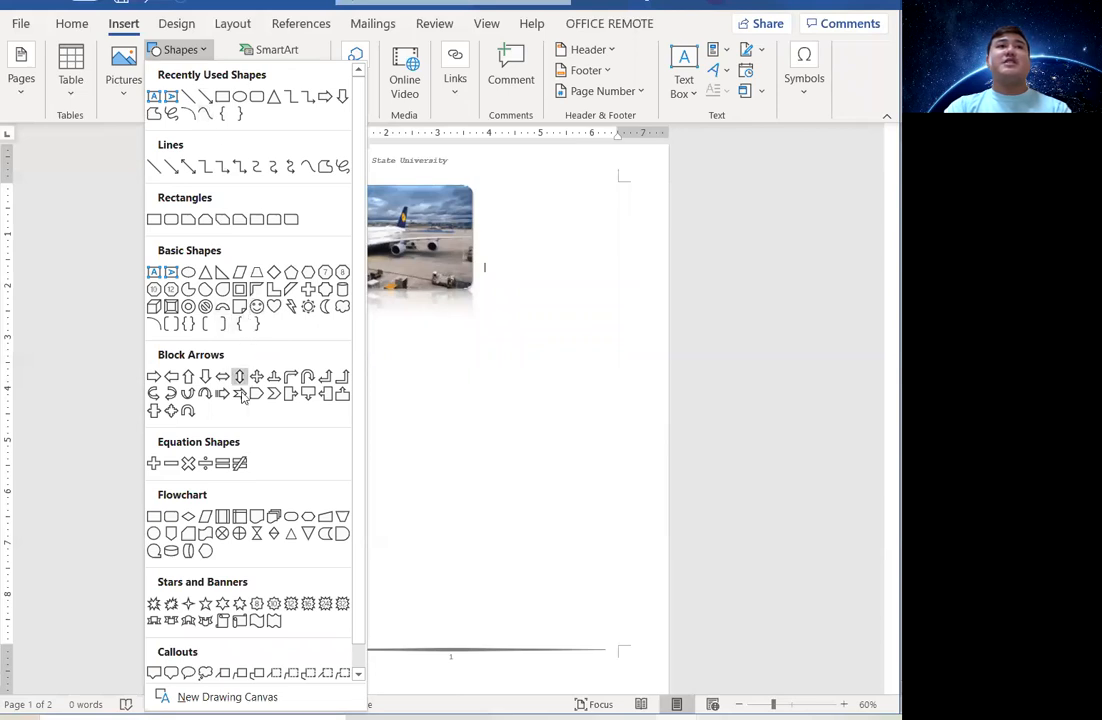
Draw a Rounded Rectangle right of the airplane picture, level with the picture's top edge.
{"action": "left_click", "coordinate": [263, 108]}
{"action": "mouse_move", "coordinate": [512, 218]}
{"action": "left_mouse_down"}
{"action": "mouse_move", "coordinate": [553, 308]}
{"action": "mouse_move", "coordinate": [638, 334]}
{"action": "left_mouse_up"}
{"action": "mouse_move", "coordinate": [553, 283]}
{"action": "left_mouse_down"}
{"action": "mouse_move", "coordinate": [541, 245]}
{"action": "mouse_move", "coordinate": [525, 242]}
{"action": "left_mouse_up"}
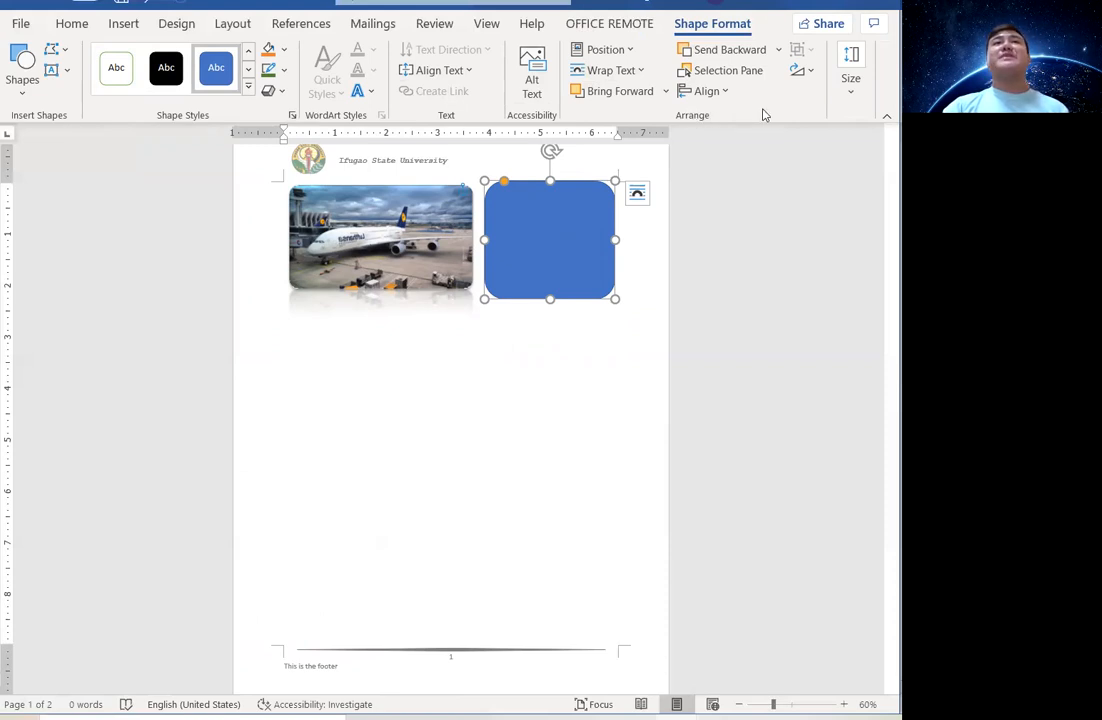
{"action": "left_click", "coordinate": [638, 71]}
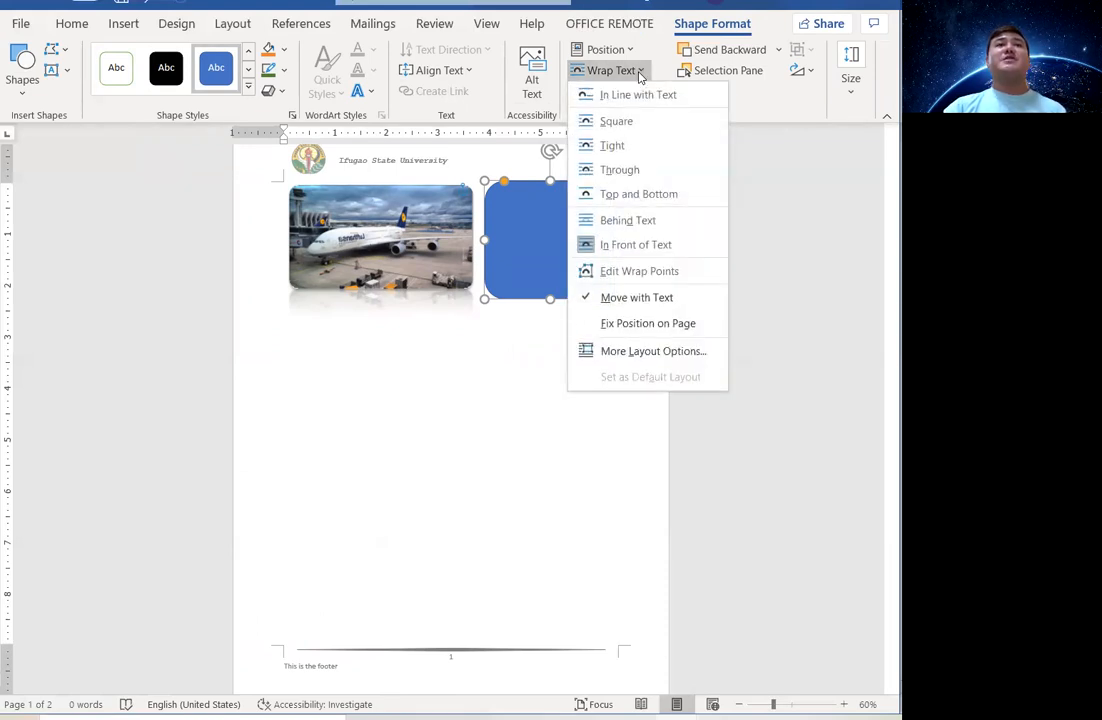
{"action": "left_click", "coordinate": [269, 111]}
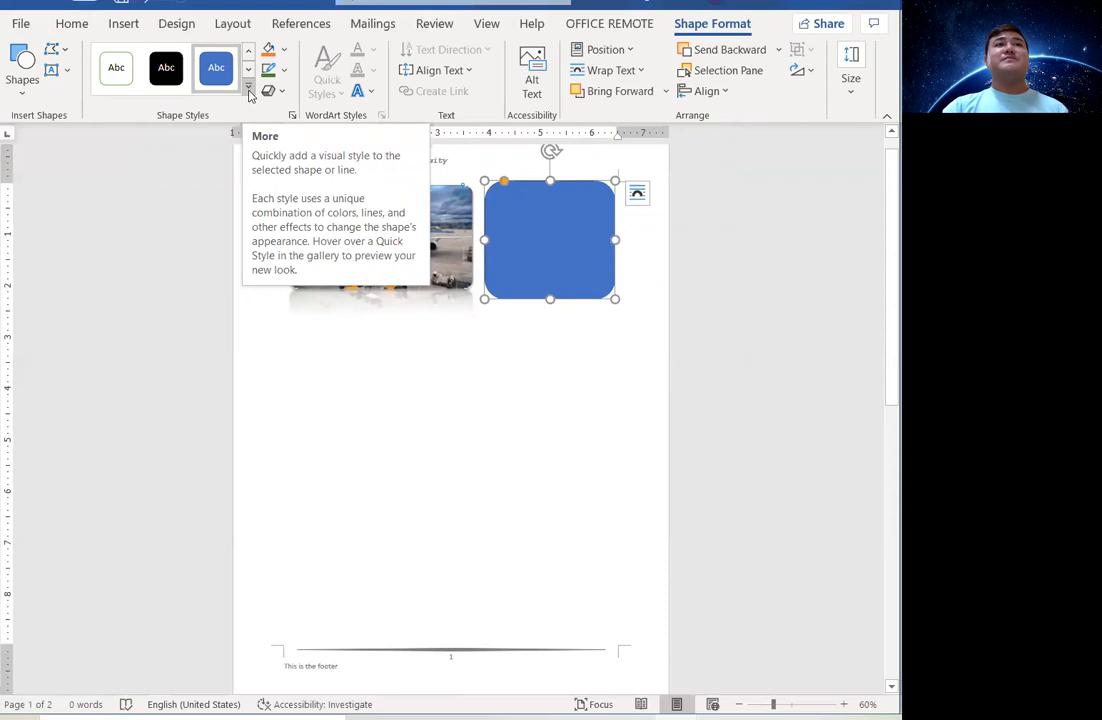
Apply the Colored Fill - Orange, Accent 2 style and change the shape to a Diamond.
{"action": "left_click", "coordinate": [249, 90]}
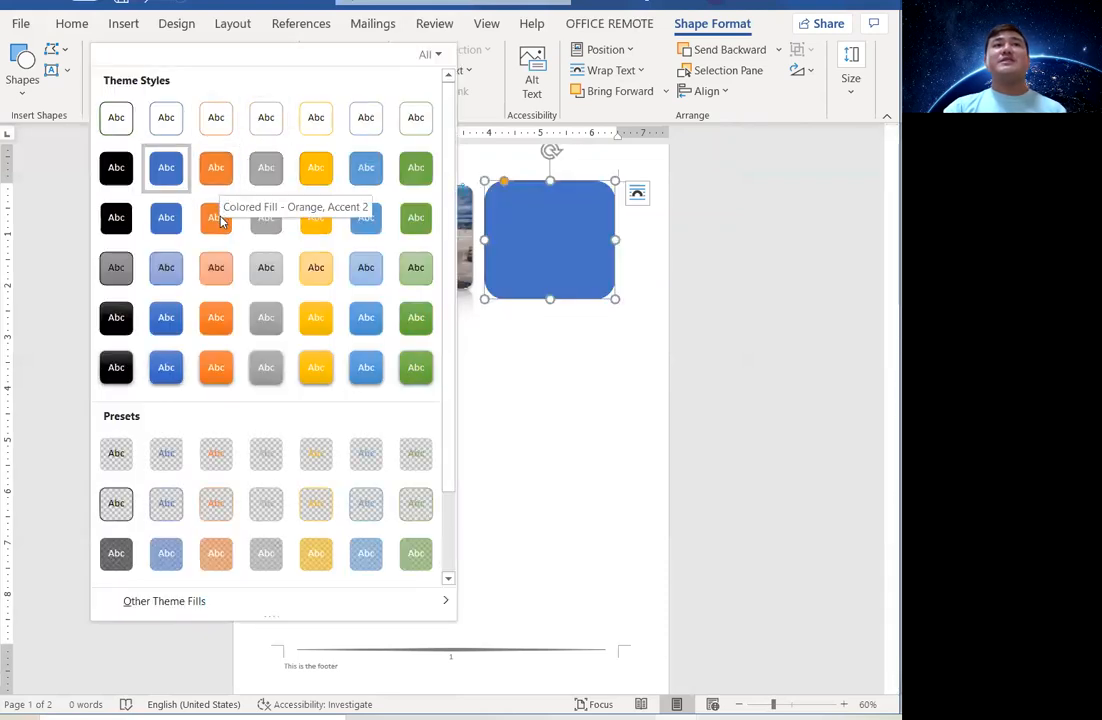
{"action": "left_click", "coordinate": [218, 215]}
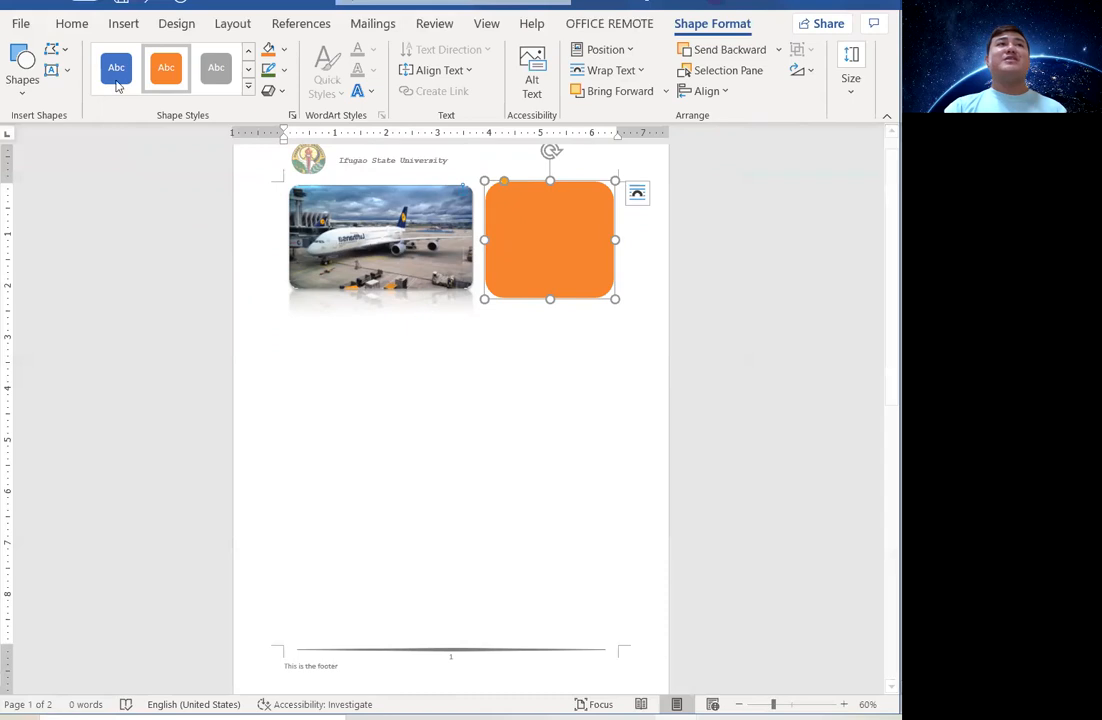
{"action": "left_click", "coordinate": [65, 52]}
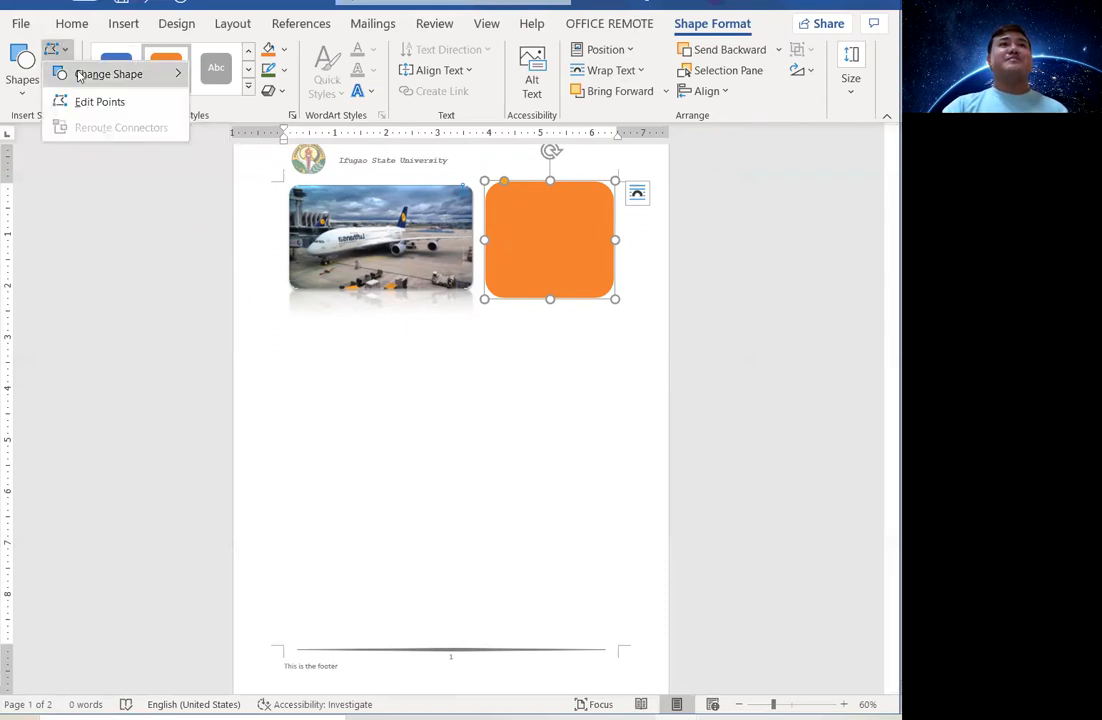
{"action": "mouse_move", "coordinate": [79, 74]}
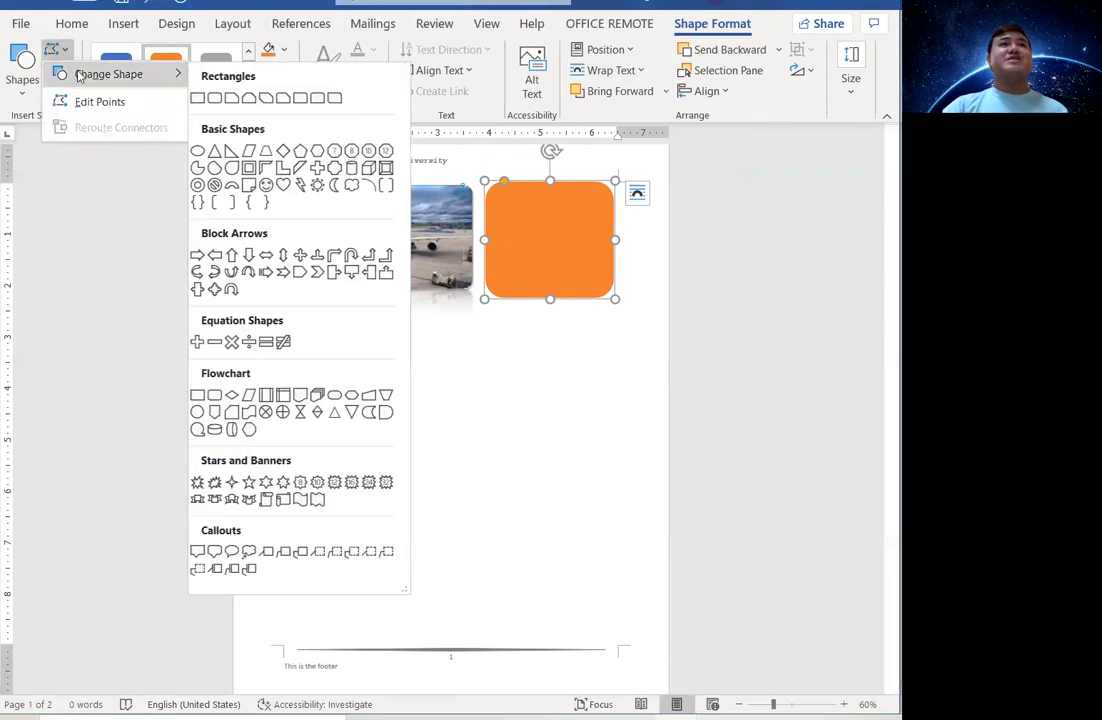
{"action": "left_click", "coordinate": [285, 151]}
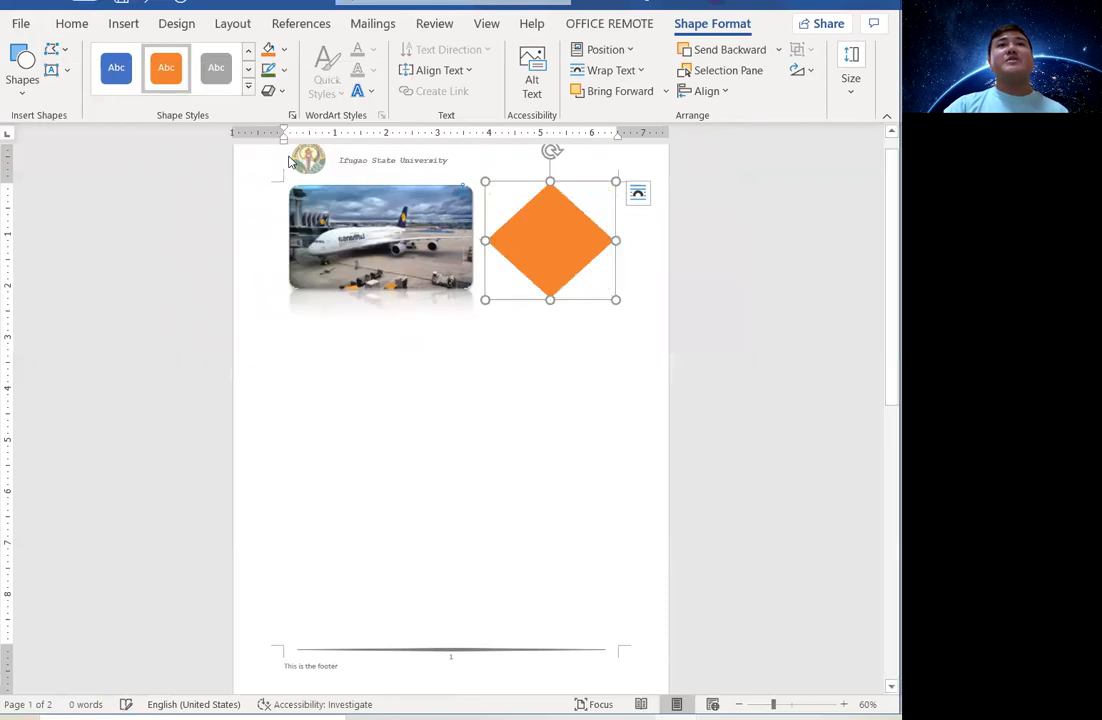
Add the text 'This is Diamond Shape' inside the orange diamond.
{"action": "right_click", "coordinate": [545, 238]}
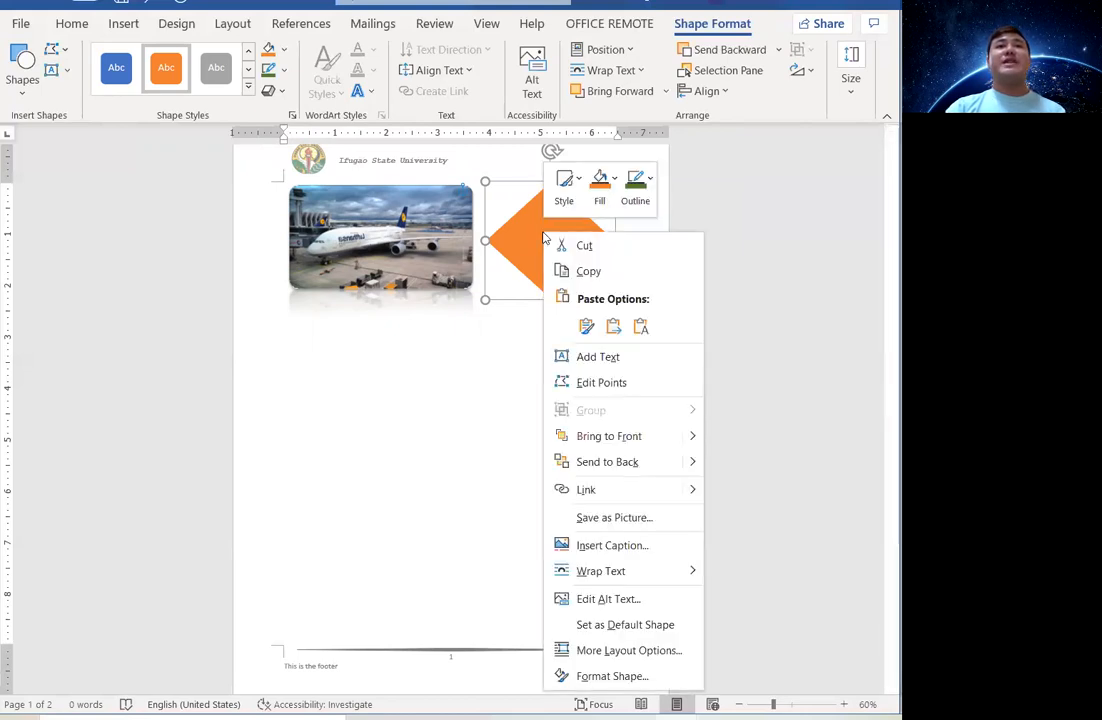
{"action": "left_click", "coordinate": [583, 357]}
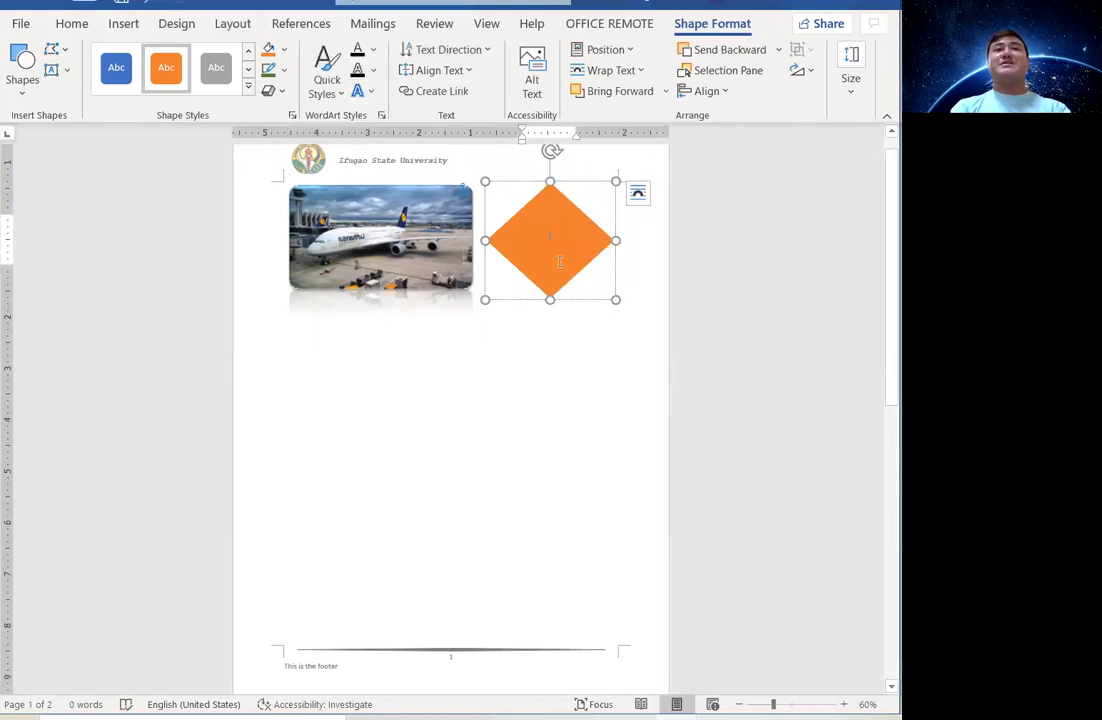
{"action": "type", "text": "This"}
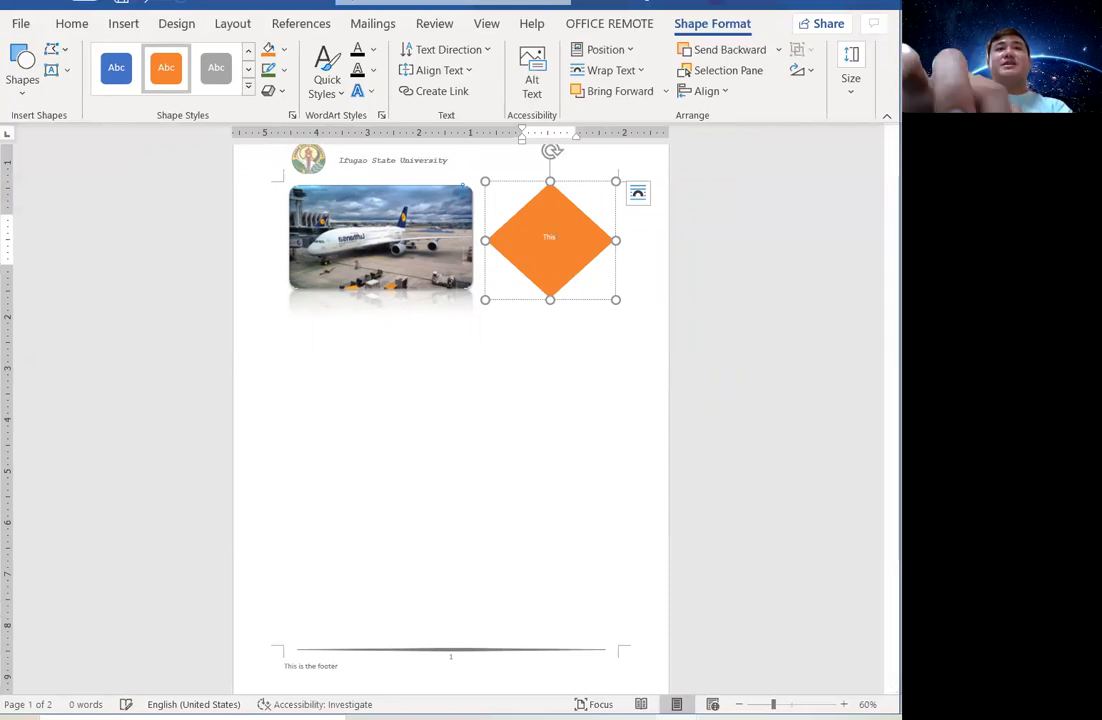
{"action": "type", "text": " is Dia"}
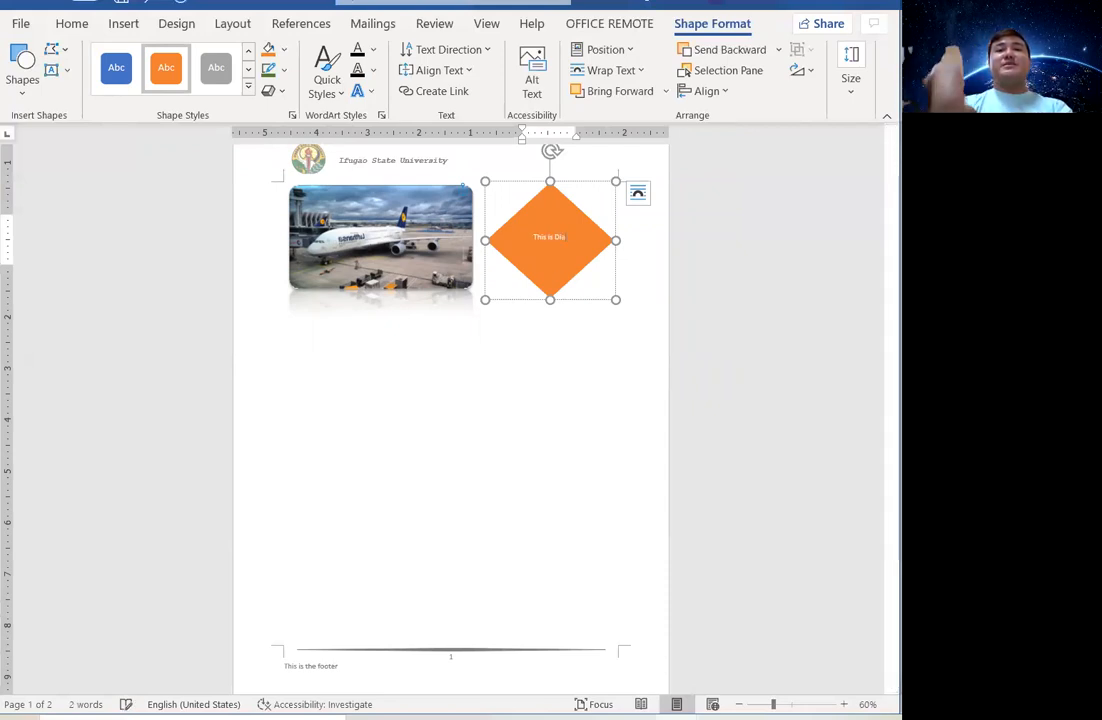
{"action": "type", "text": "mond Shape"}
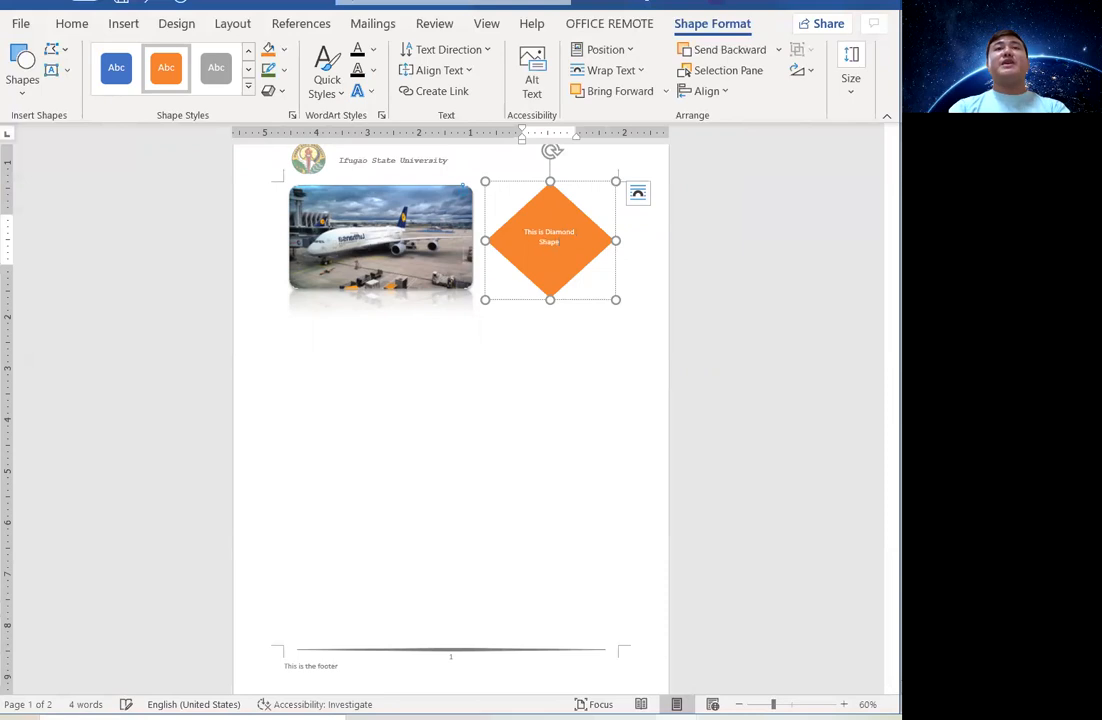
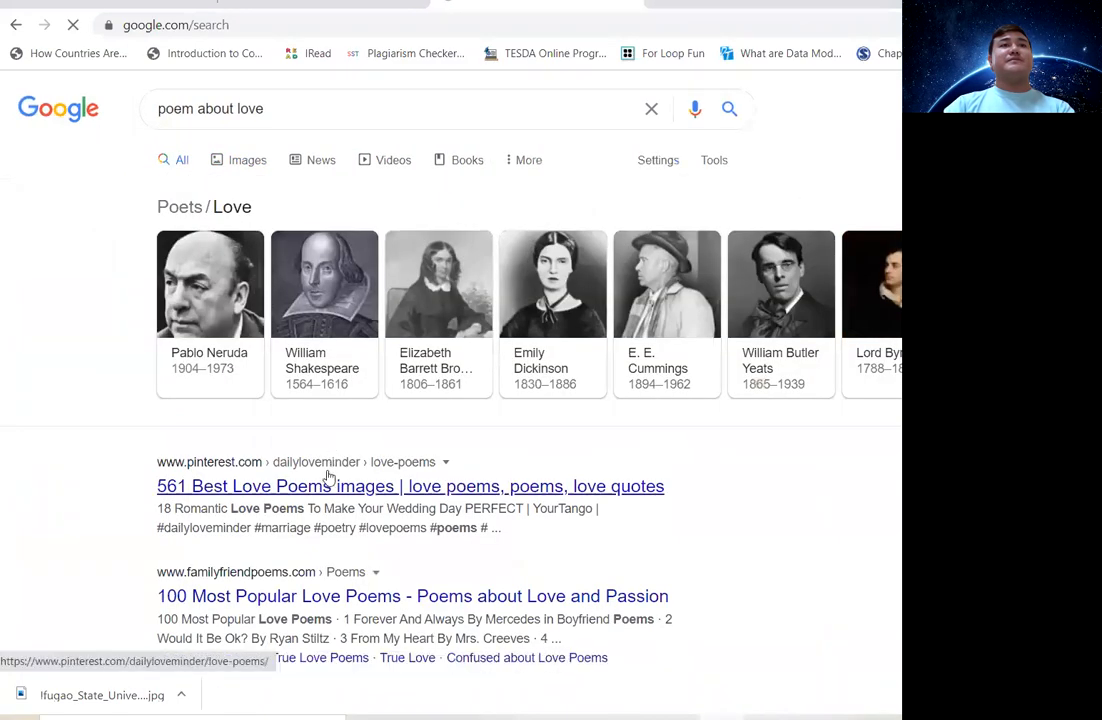
Open the familyfriendpoems '48 Short Love Poems' page from the Google results instead of Pinterest.
{"action": "left_click", "coordinate": [324, 485]}
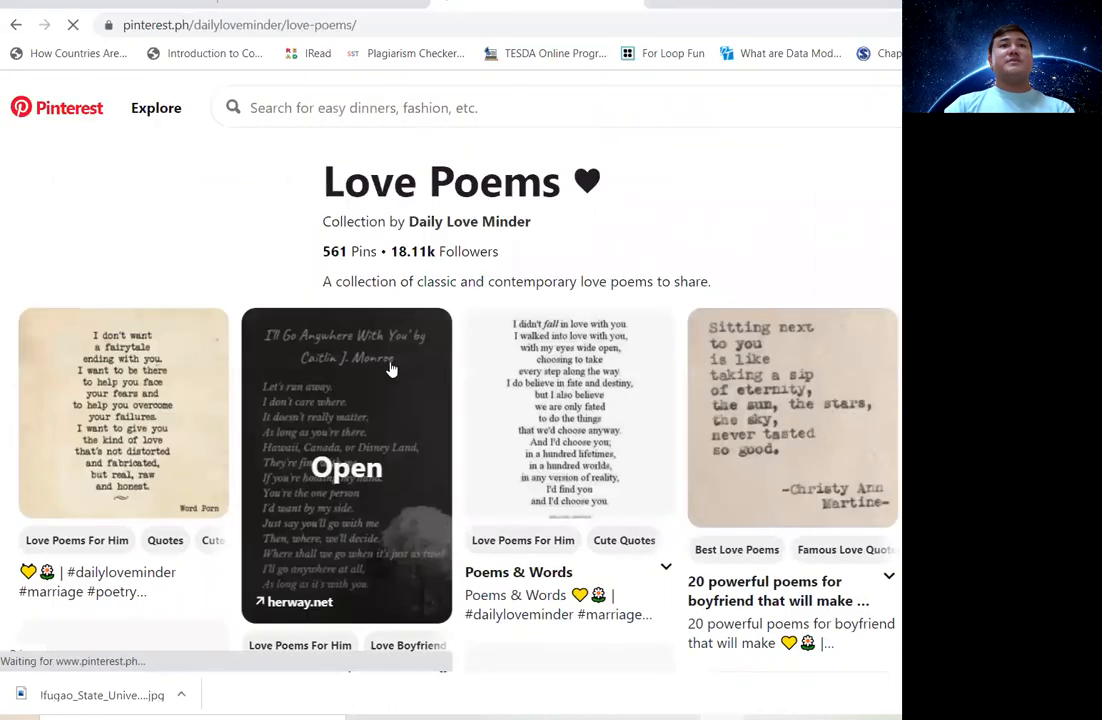
{"action": "scroll", "coordinate": [380, 372], "scroll_direction": "down", "scroll_amount": 5}
{"action": "scroll", "coordinate": [409, 370], "scroll_direction": "down", "scroll_amount": 4}
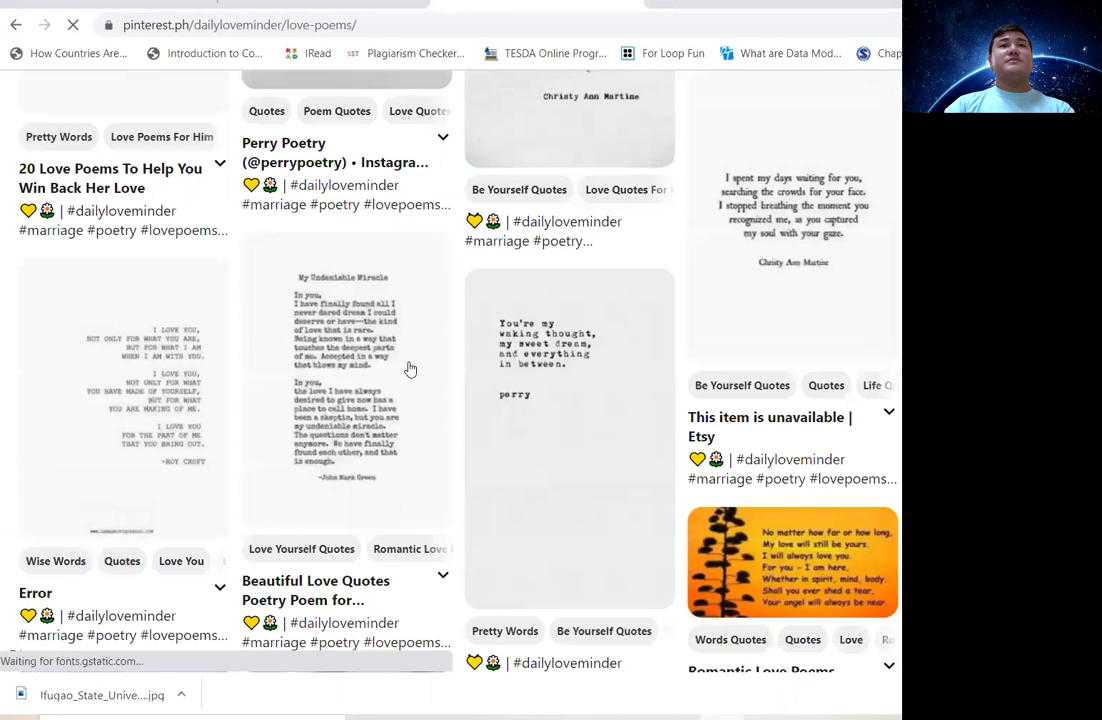
{"action": "scroll", "coordinate": [215, 207], "scroll_direction": "up", "scroll_amount": 6}
{"action": "key", "text": "alt+Left"}
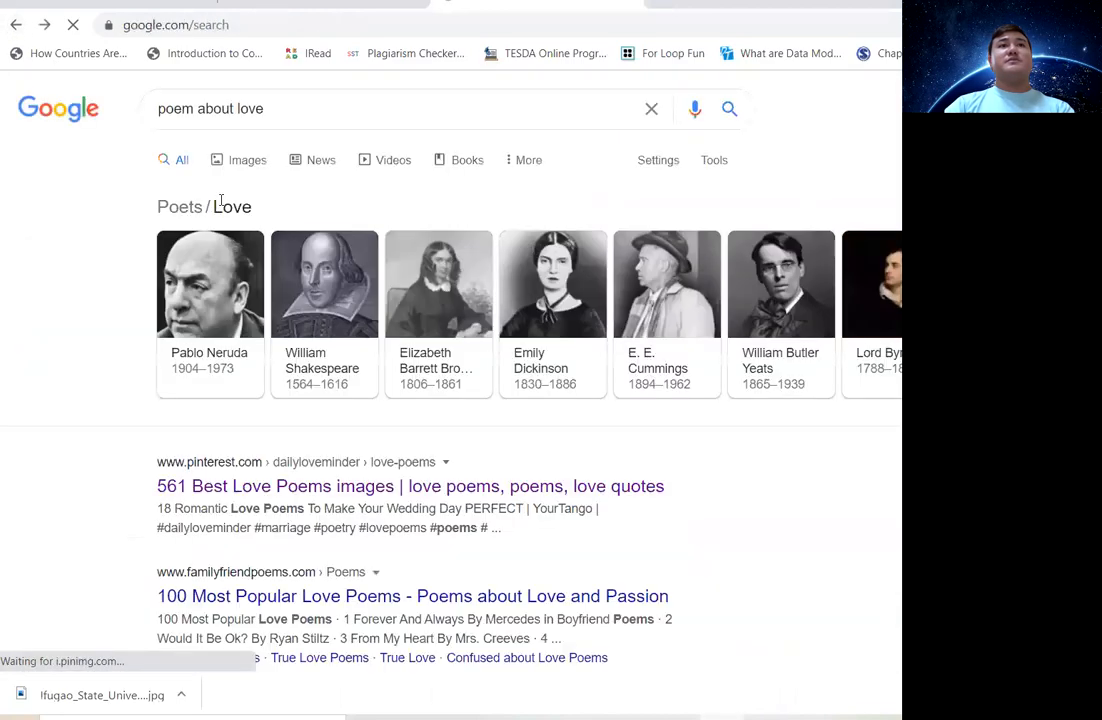
{"action": "scroll", "coordinate": [300, 364], "scroll_direction": "down", "scroll_amount": 5}
{"action": "scroll", "coordinate": [303, 362], "scroll_direction": "down", "scroll_amount": 8}
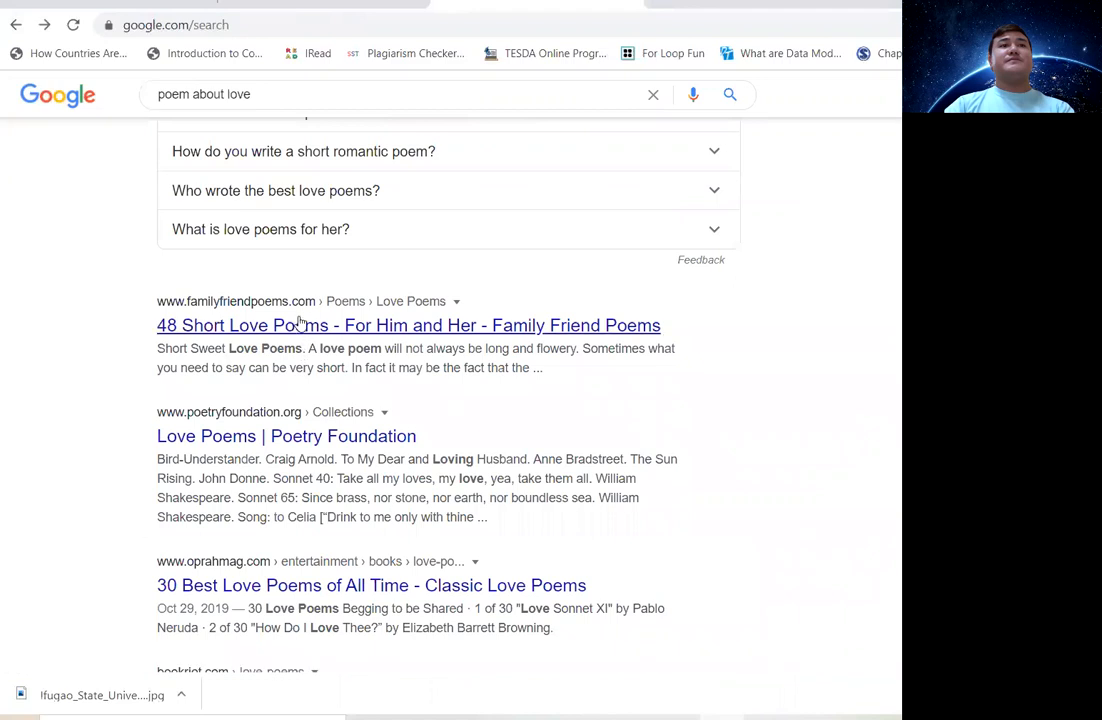
{"action": "left_click", "coordinate": [298, 325]}
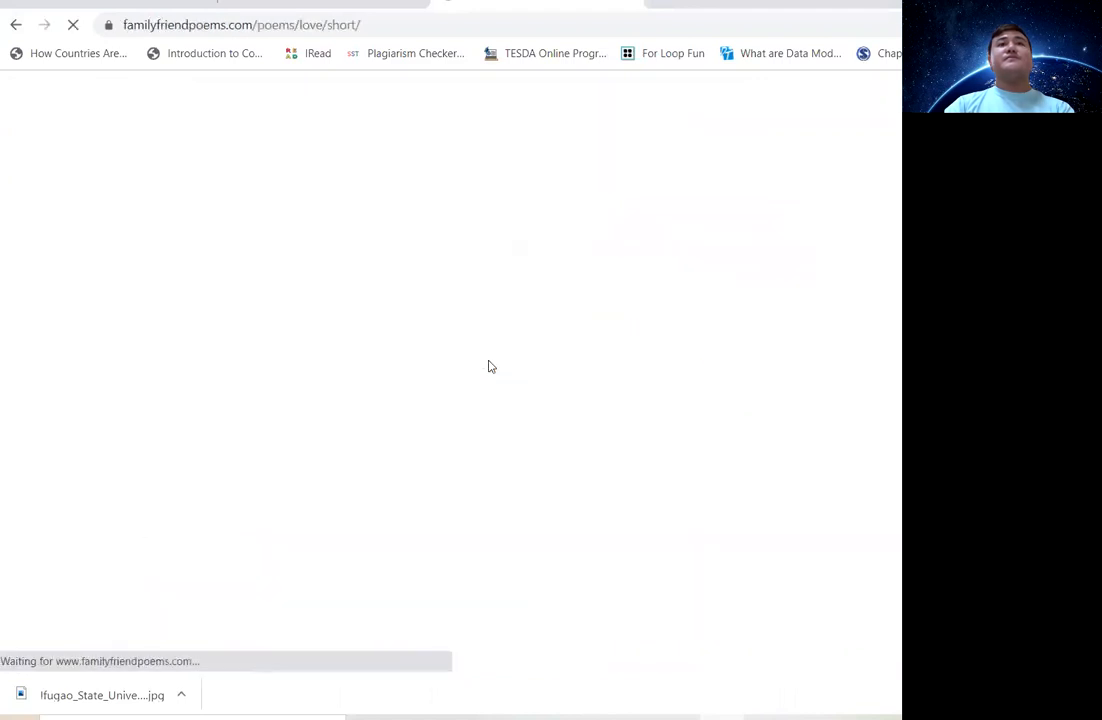
{"action": "scroll", "coordinate": [488, 369], "scroll_direction": "down", "scroll_amount": 2}
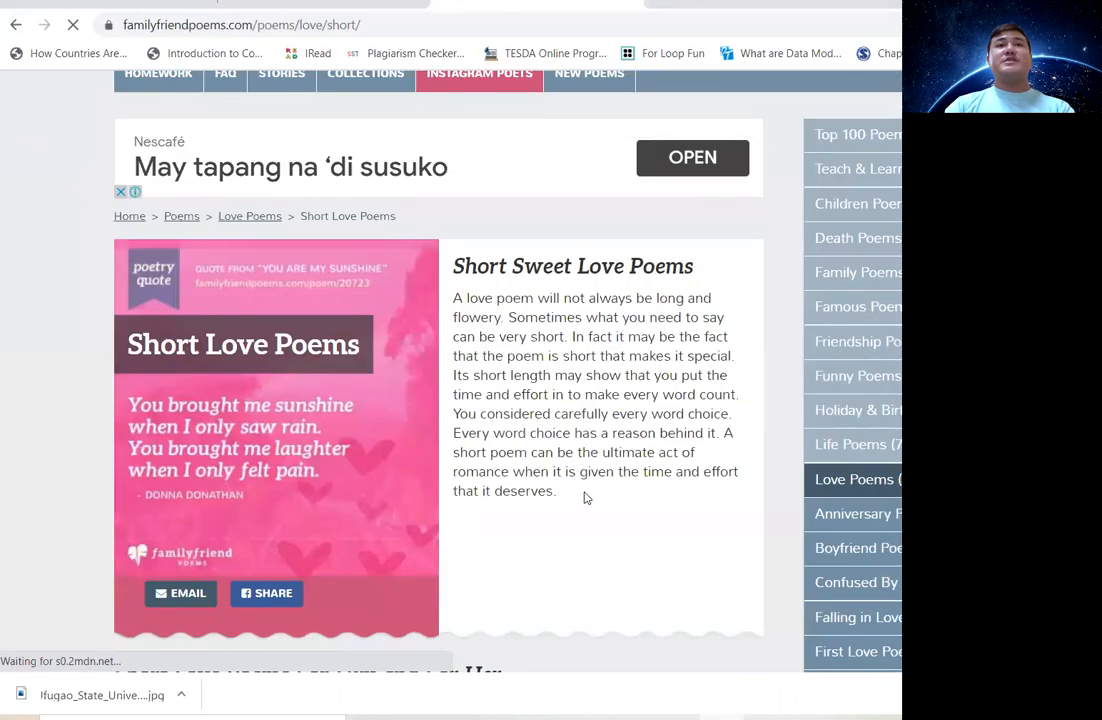
Copy the introductory paragraph about short love poems.
{"action": "left_click_drag", "start_coordinate": [585, 497], "coordinate": [441, 299]}
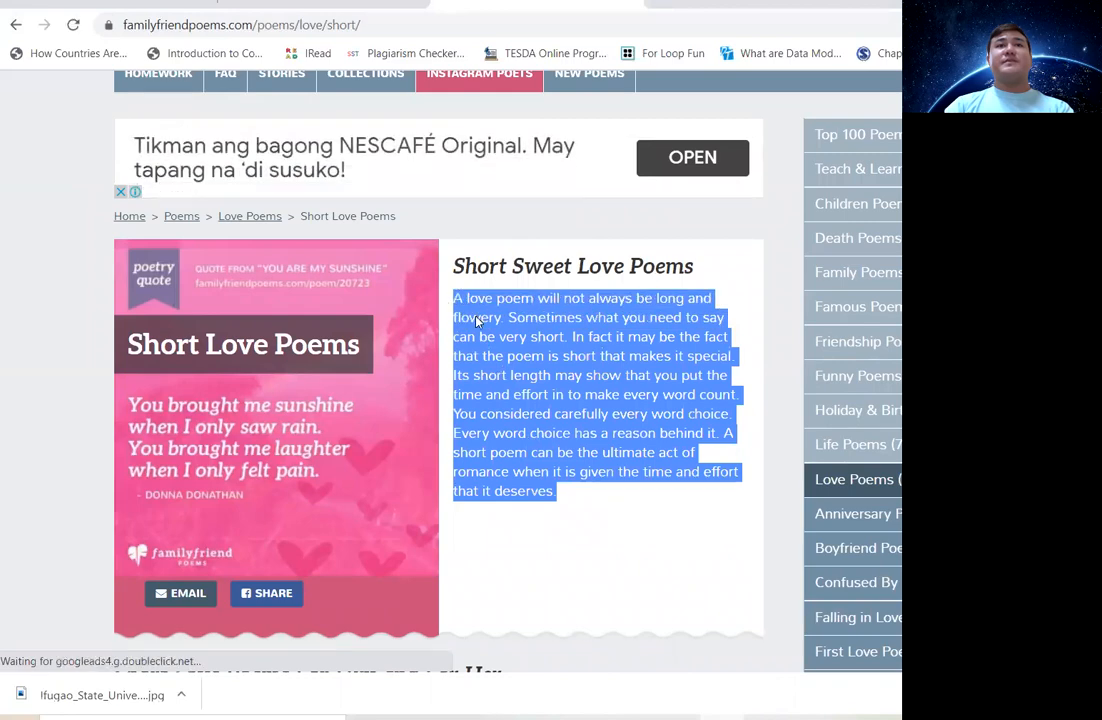
{"action": "right_click", "coordinate": [500, 318]}
{"action": "left_click", "coordinate": [517, 337]}
{"action": "left_click", "coordinate": [568, 524]}
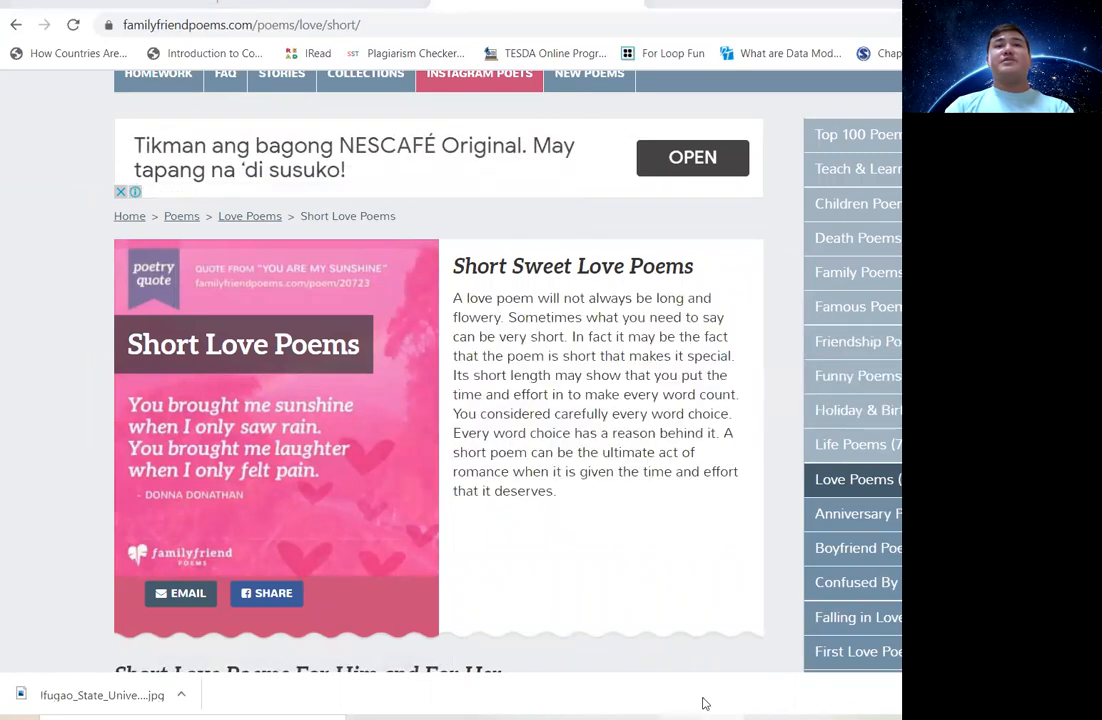
{"action": "mouse_move", "coordinate": [664, 686]}
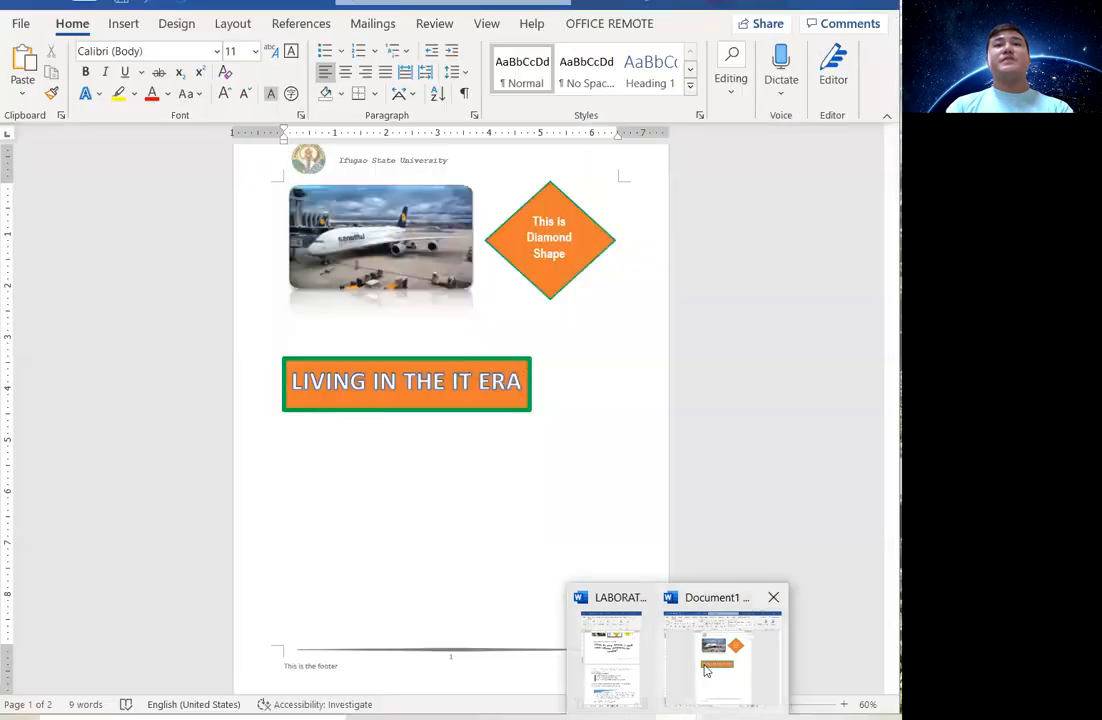
Paste the love poem paragraph as plain text in Document1 and delete its Source URL line.
{"action": "left_click", "coordinate": [722, 655]}
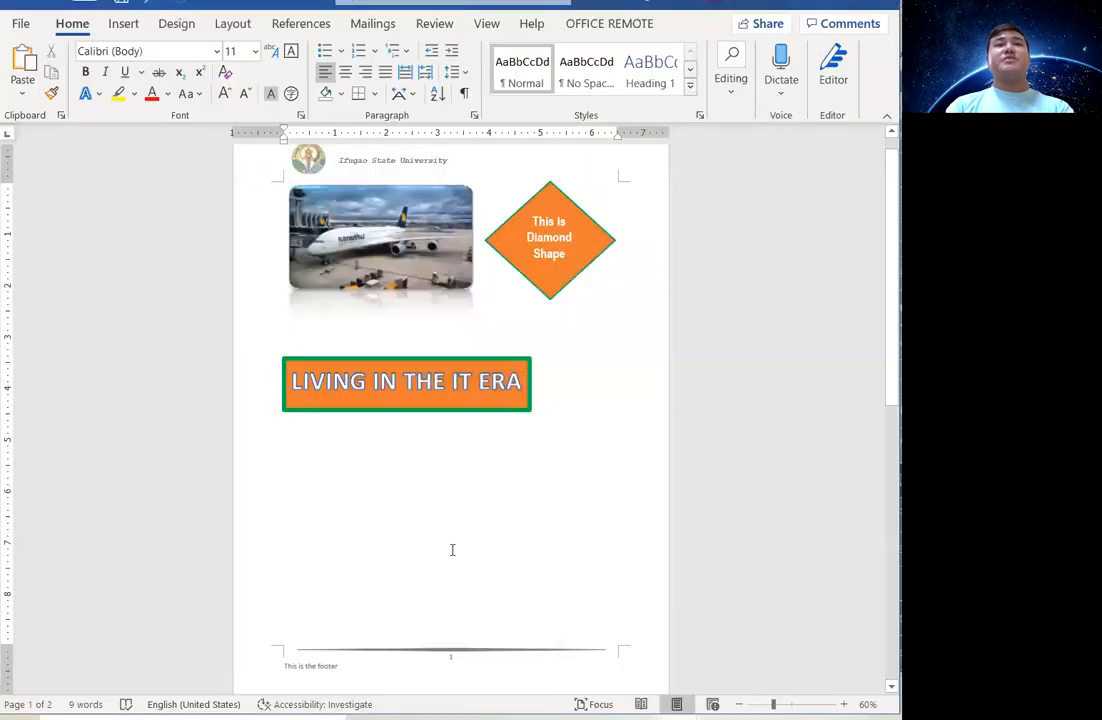
{"action": "right_click", "coordinate": [307, 450]}
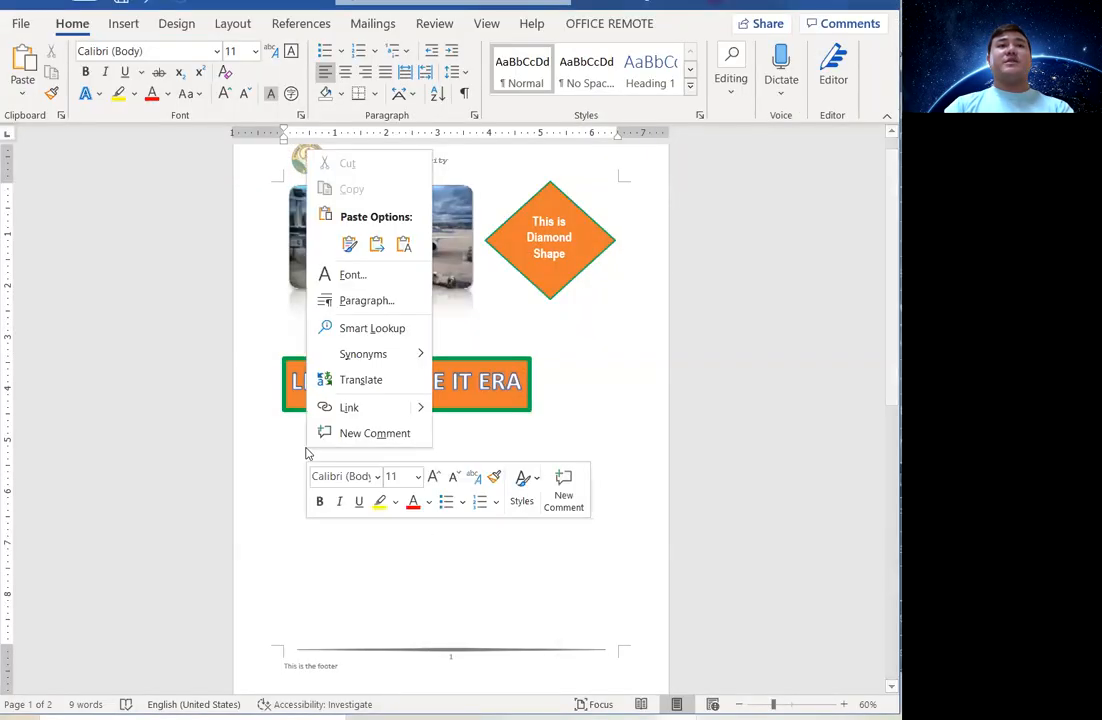
{"action": "left_click", "coordinate": [403, 245]}
{"action": "left_click_drag", "start_coordinate": [508, 515], "coordinate": [280, 522]}
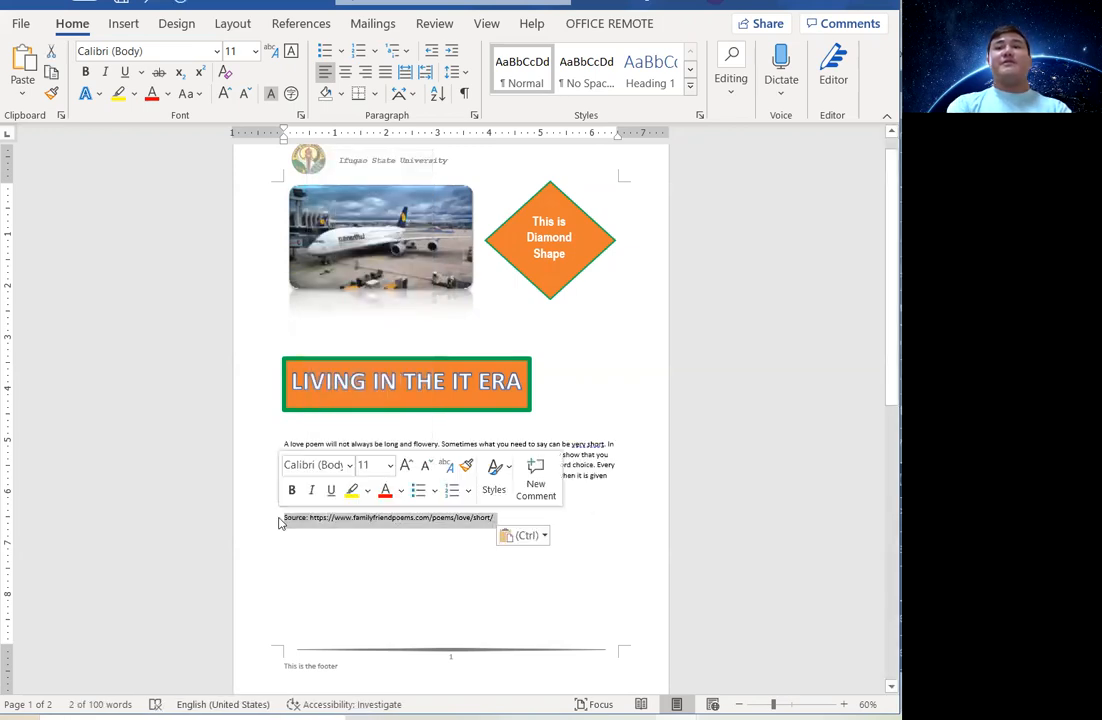
{"action": "key", "text": "BackSpace"}
{"action": "scroll", "coordinate": [278, 516], "scroll_direction": "up", "scroll_amount": 5}
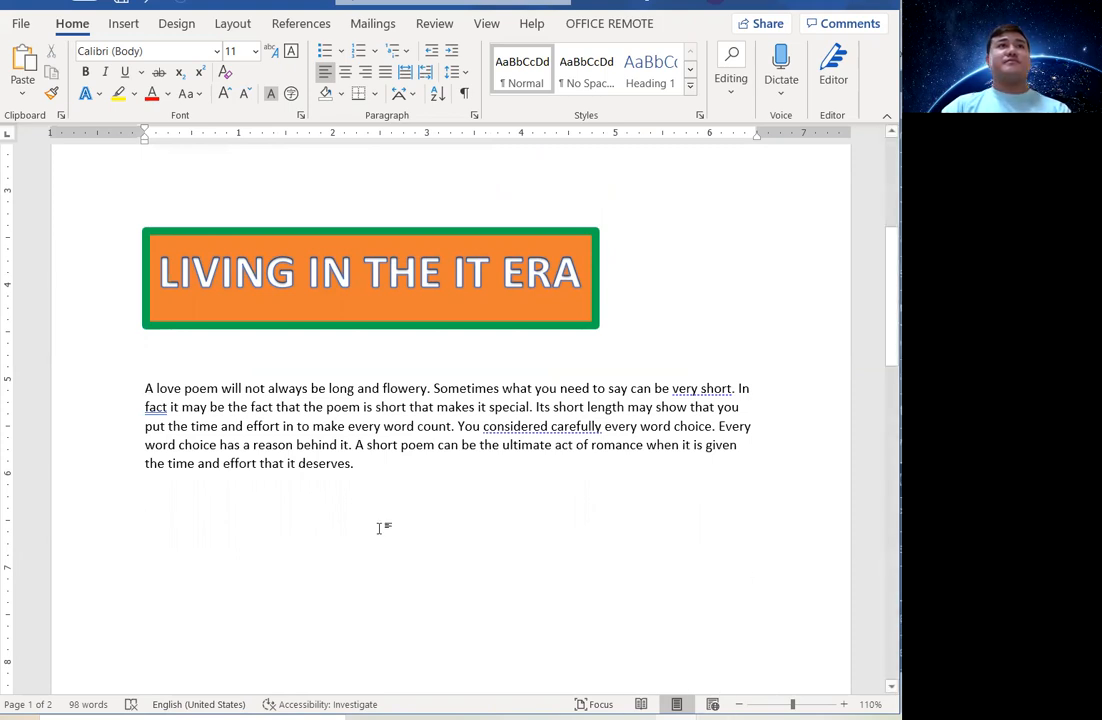
{"action": "left_click", "coordinate": [125, 23]}
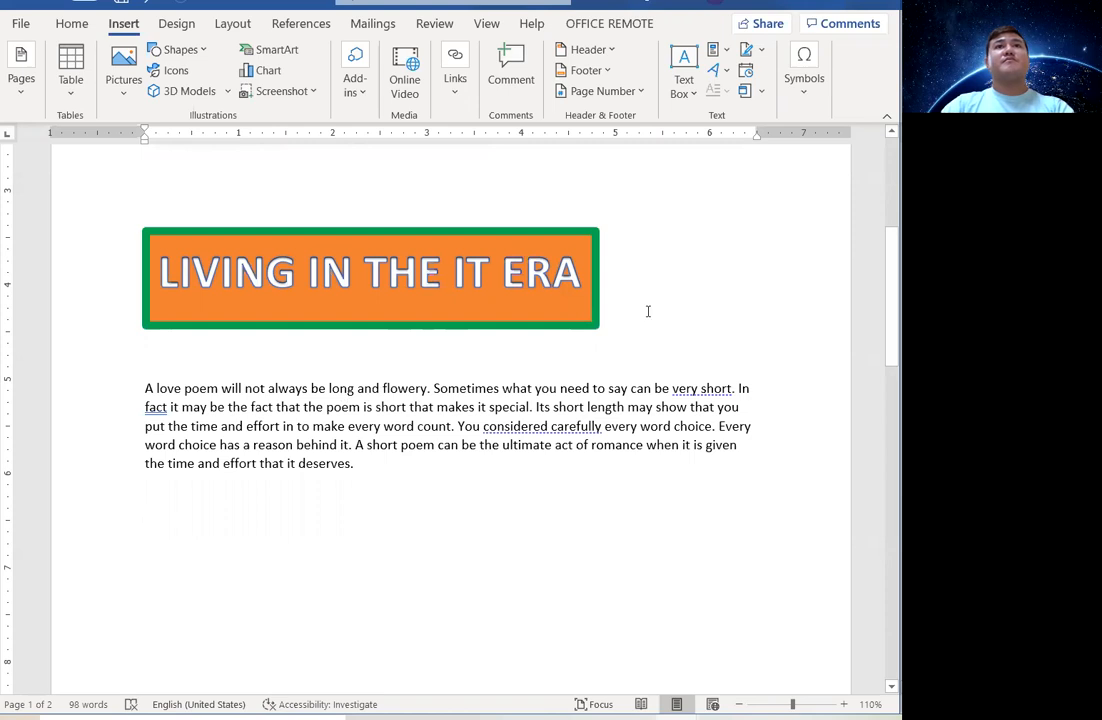
Select the paragraph's first letter 'A' and open the Drop Cap Options dialog.
{"action": "left_click", "coordinate": [763, 57]}
{"action": "left_click", "coordinate": [763, 57]}
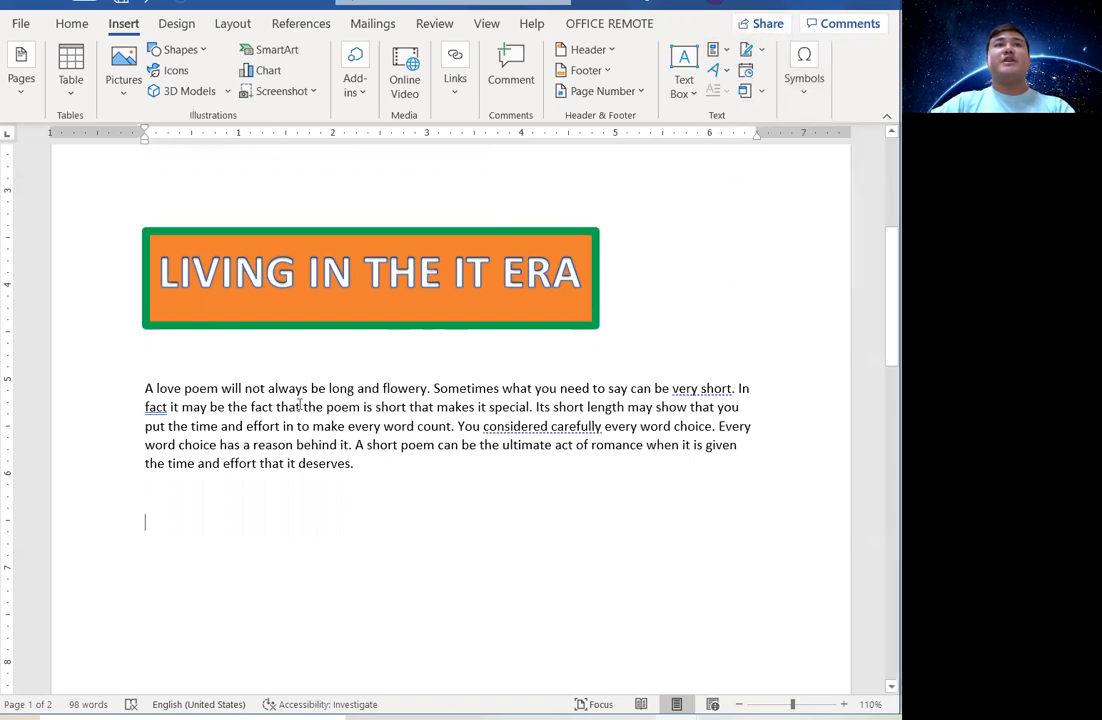
{"action": "left_click", "coordinate": [146, 389]}
{"action": "left_click_drag", "start_coordinate": [146, 389], "coordinate": [155, 389]}
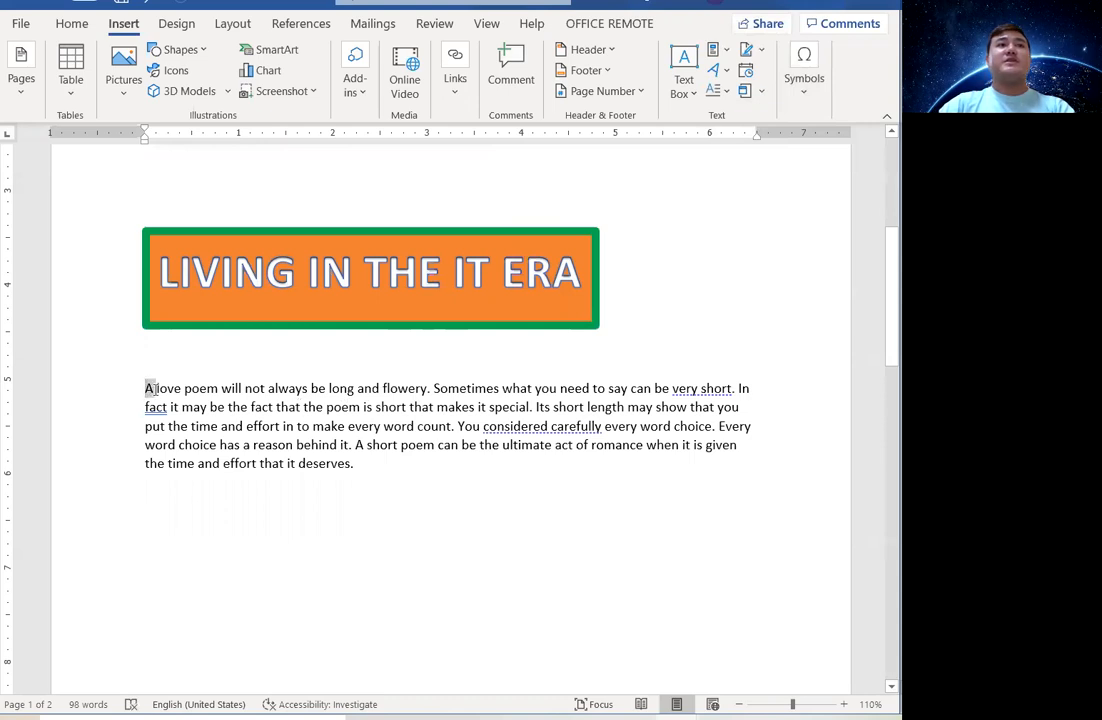
{"action": "left_click", "coordinate": [716, 91]}
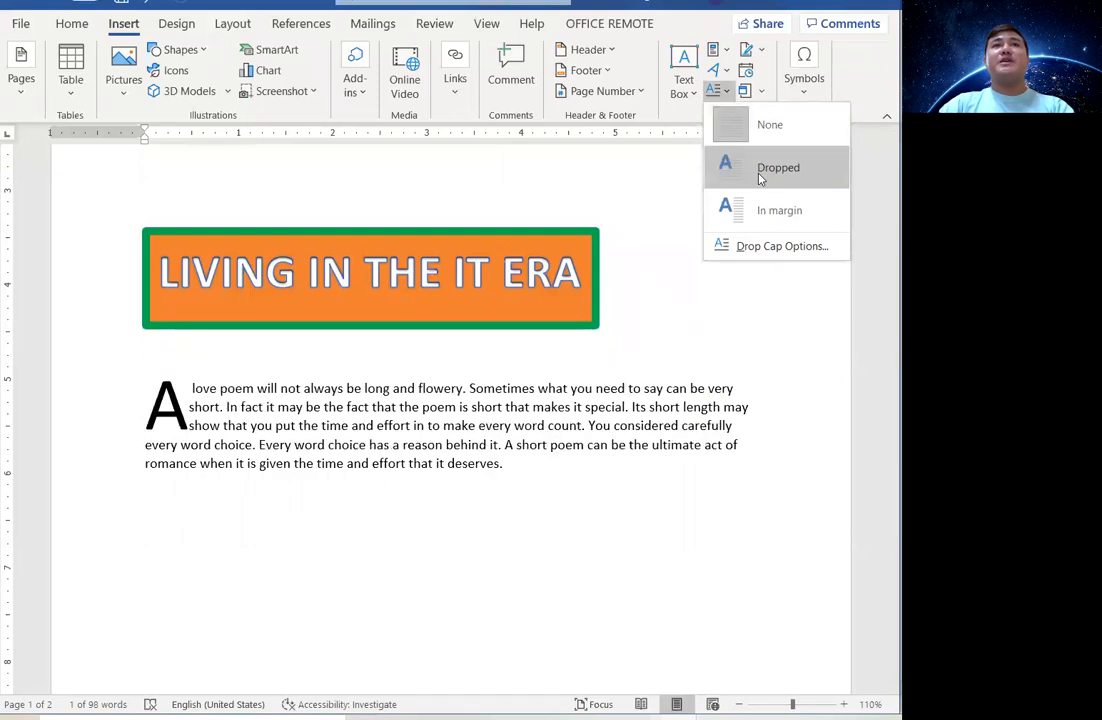
{"action": "left_click", "coordinate": [766, 250]}
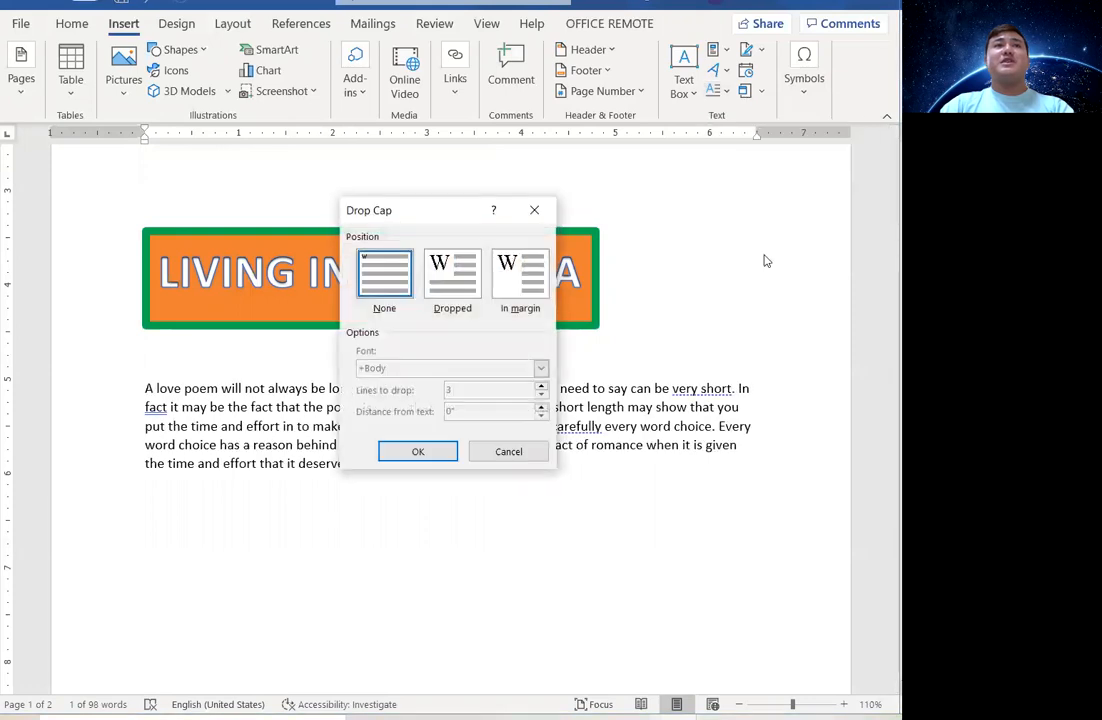
{"action": "left_click", "coordinate": [462, 297]}
{"action": "left_click", "coordinate": [541, 290]}
{"action": "left_click", "coordinate": [451, 298]}
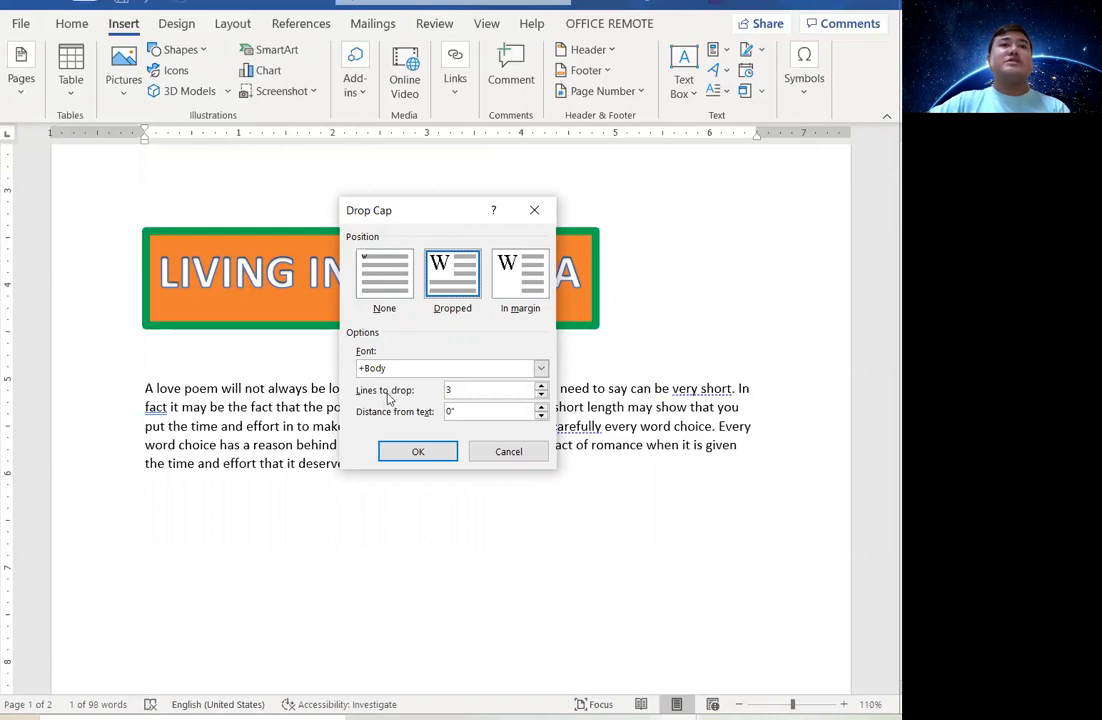
{"action": "left_click", "coordinate": [541, 390]}
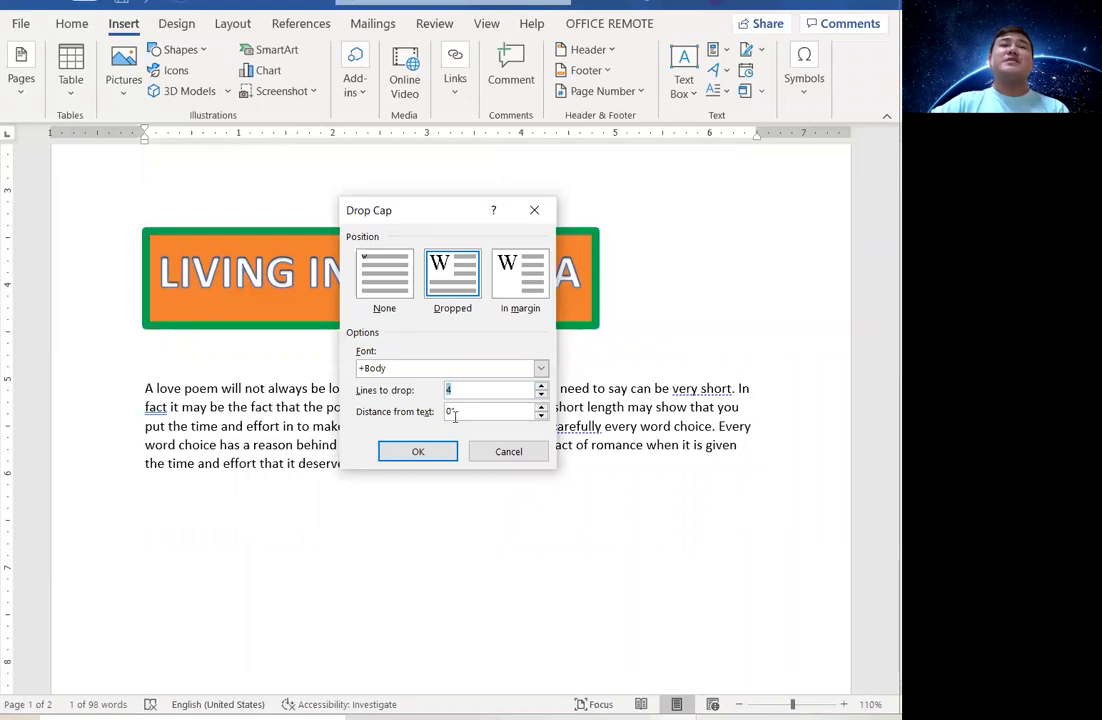
{"action": "left_click", "coordinate": [541, 408]}
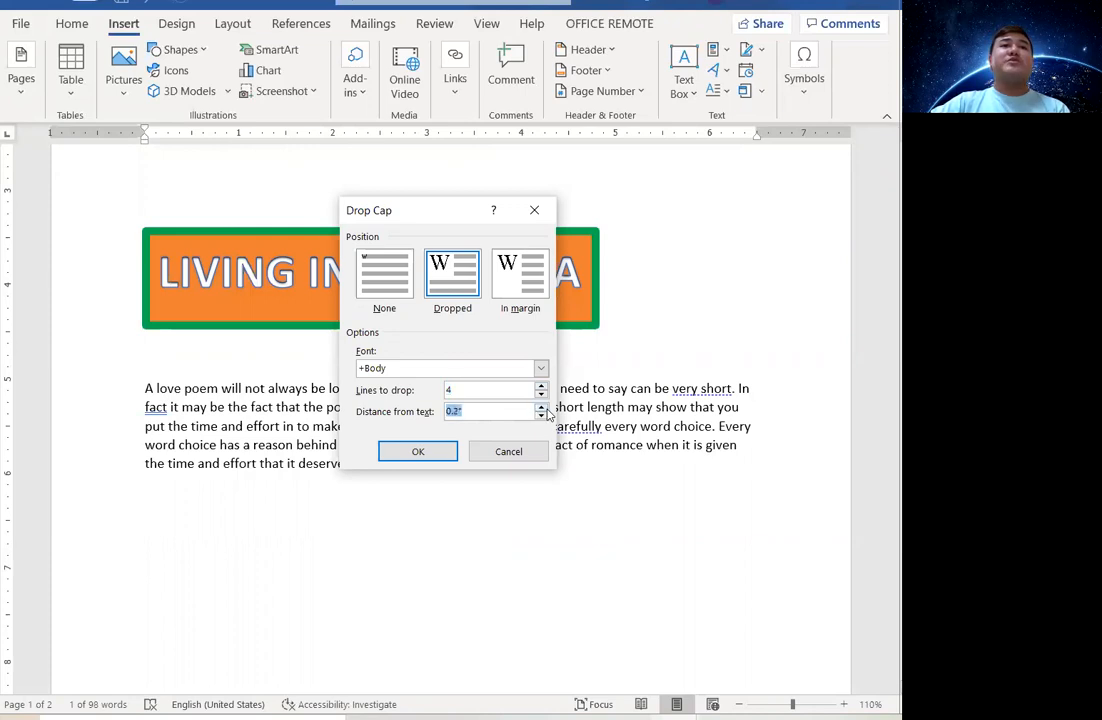
{"action": "left_click", "coordinate": [540, 368]}
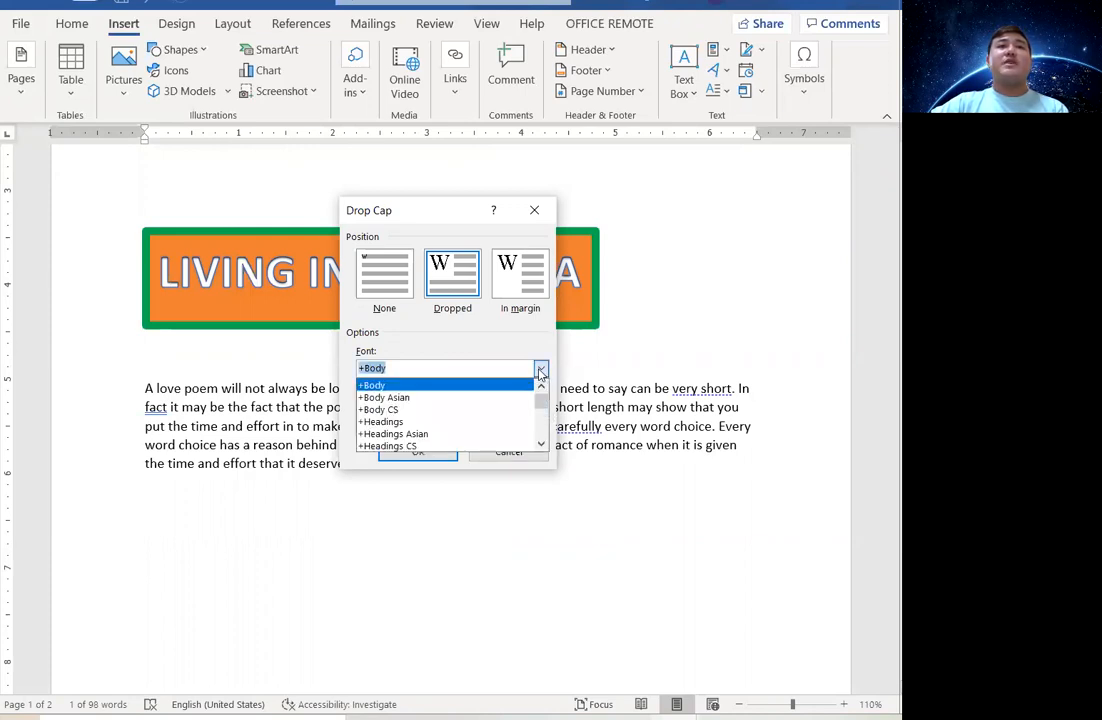
{"action": "left_click", "coordinate": [540, 369]}
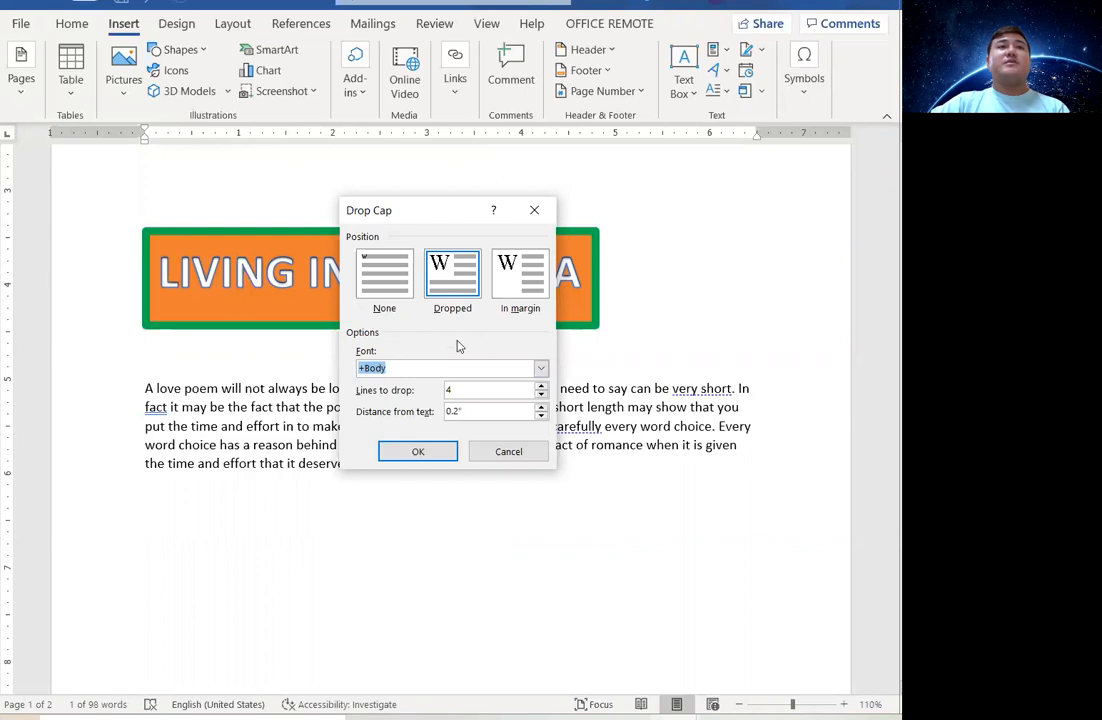
{"action": "left_click", "coordinate": [421, 452]}
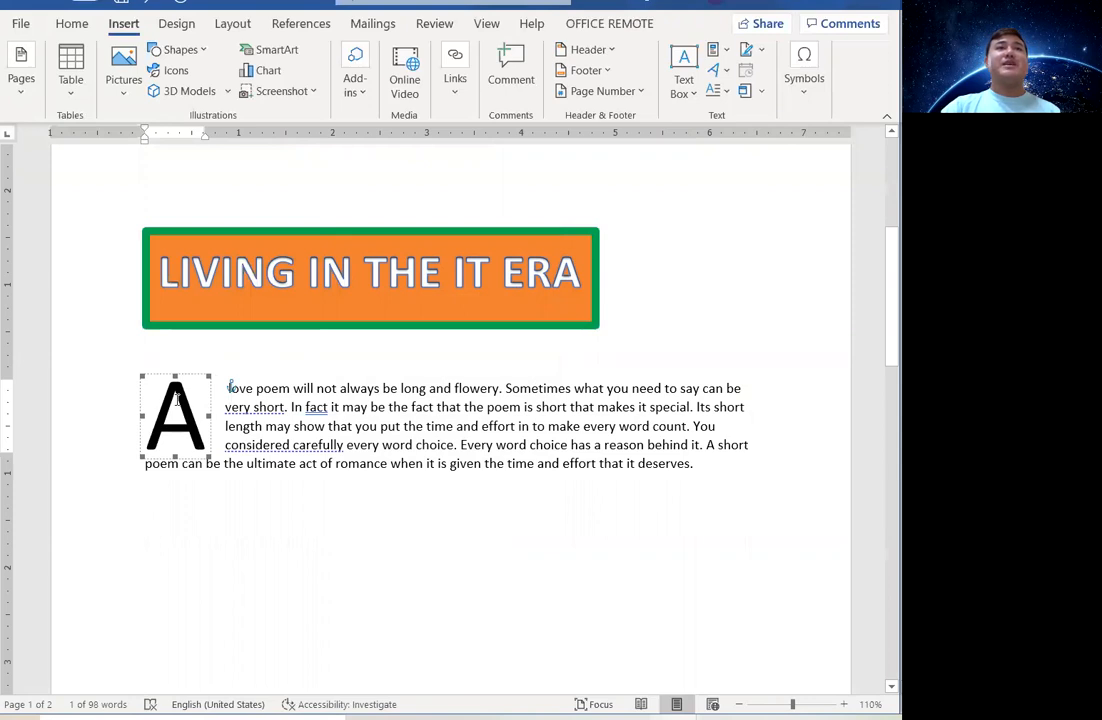
{"action": "left_click", "coordinate": [232, 390]}
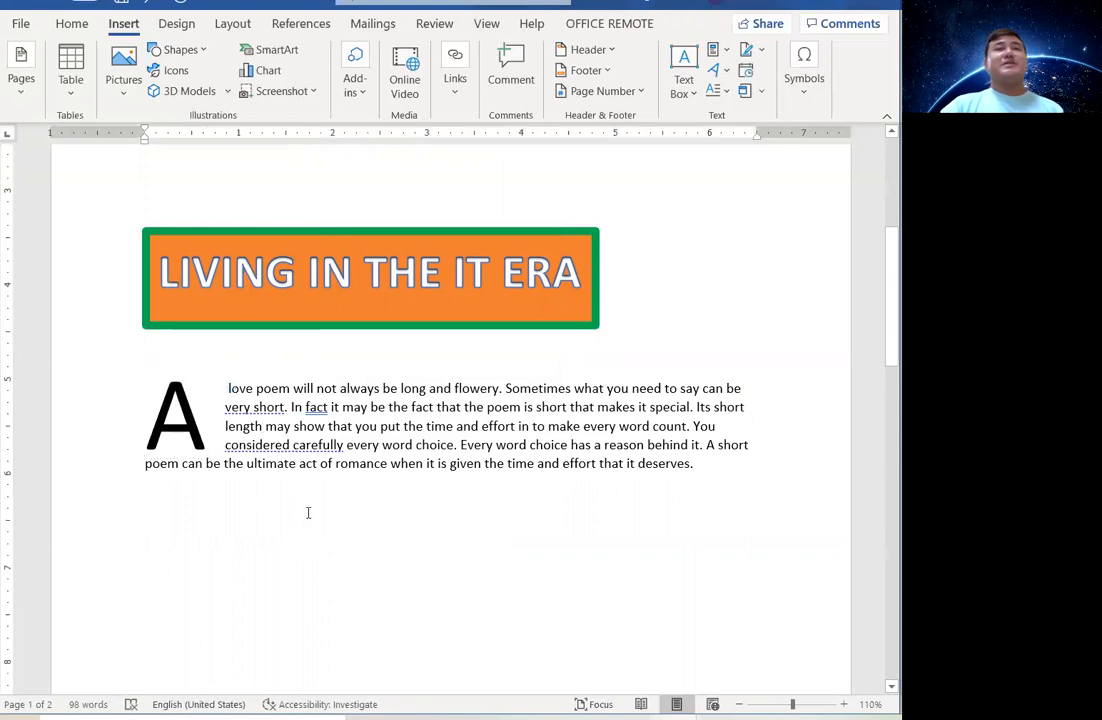
{"action": "left_click", "coordinate": [202, 413]}
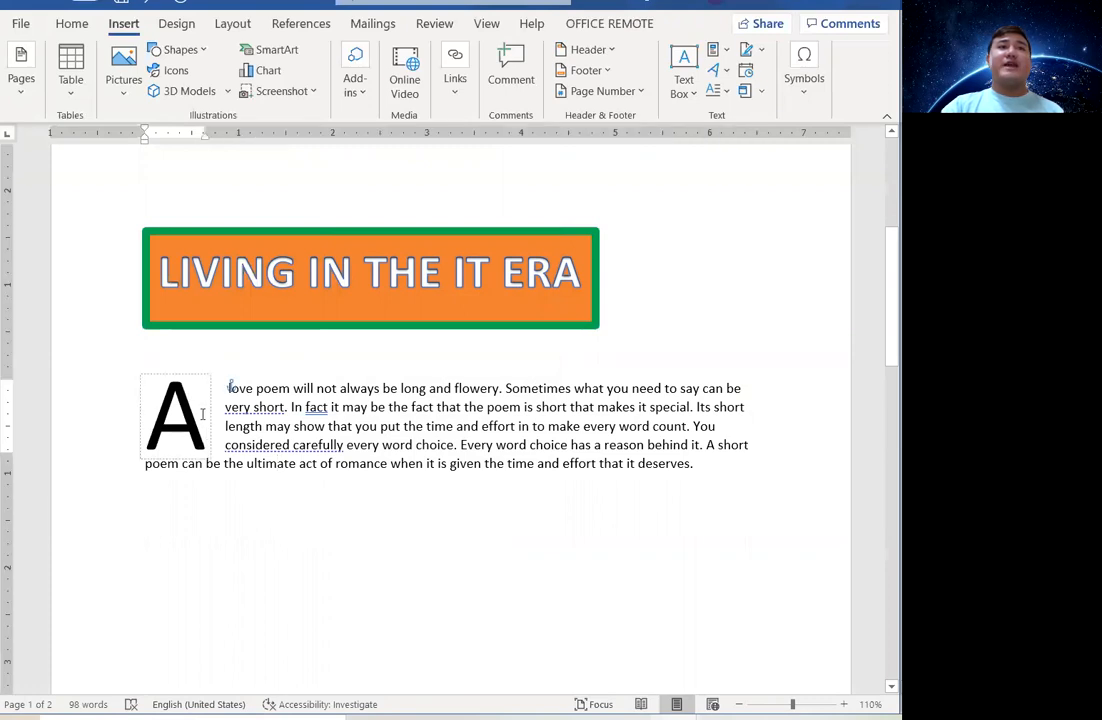
{"action": "left_click", "coordinate": [261, 489]}
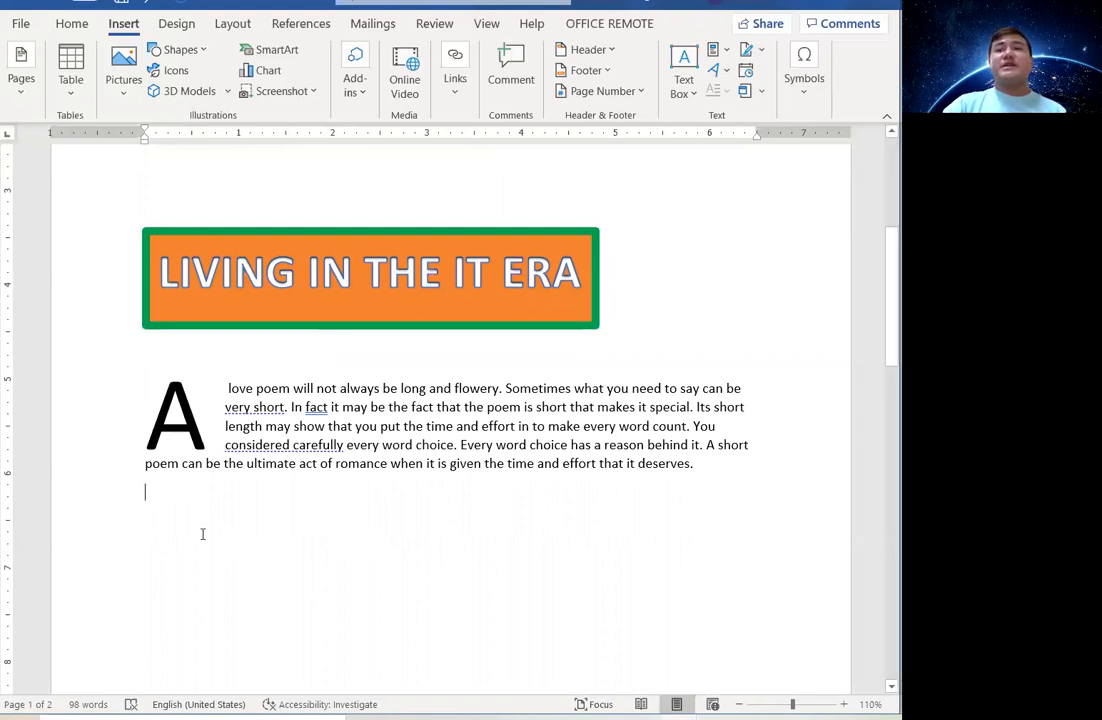
{"action": "key", "text": "Return"}
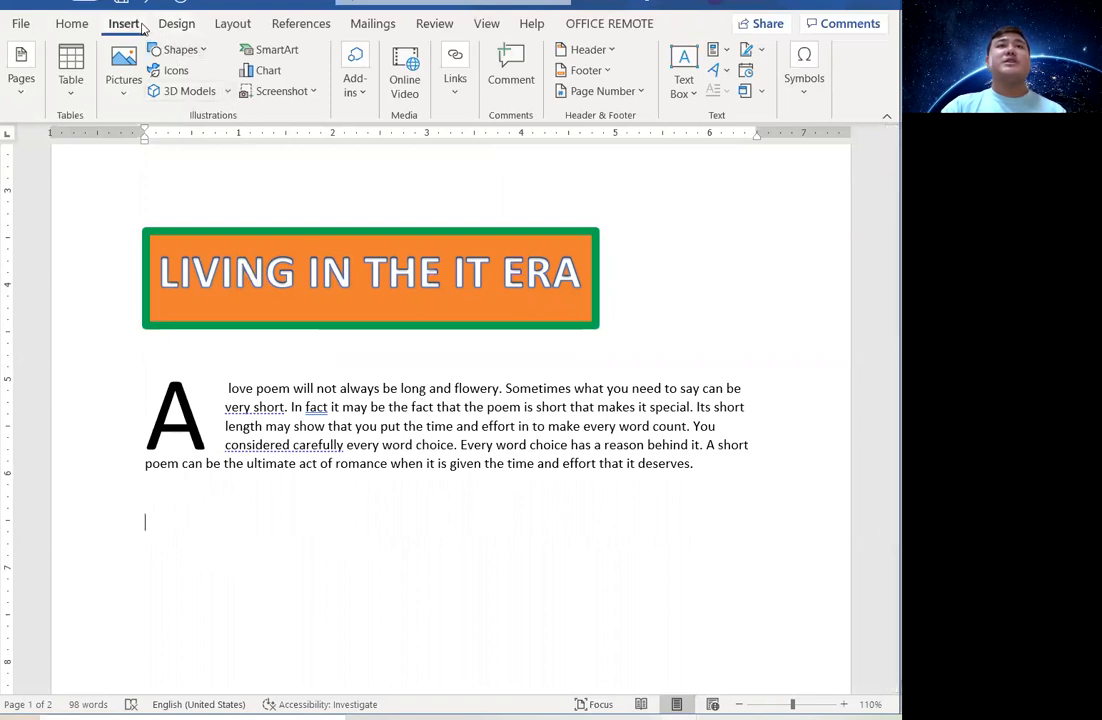
Insert a Banded Quote text box and drag it below the poem paragraph.
{"action": "left_click", "coordinate": [680, 88]}
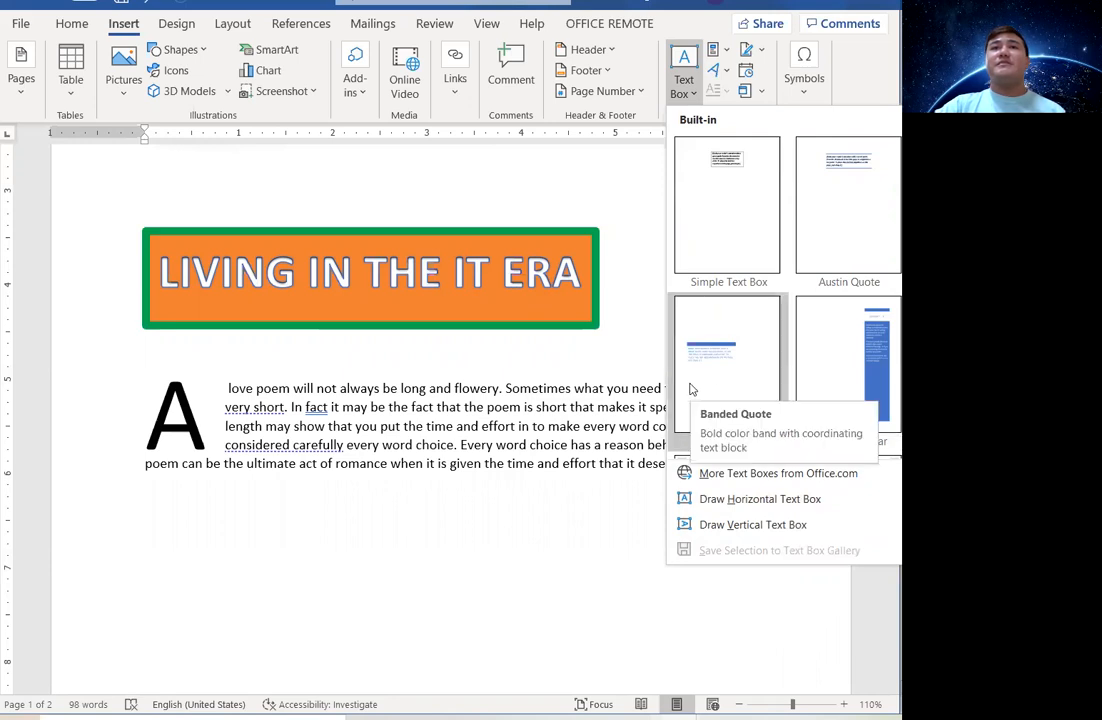
{"action": "scroll", "coordinate": [763, 366], "scroll_direction": "down", "scroll_amount": 5}
{"action": "scroll", "coordinate": [765, 367], "scroll_direction": "down", "scroll_amount": 7}
{"action": "scroll", "coordinate": [765, 367], "scroll_direction": "up", "scroll_amount": 7}
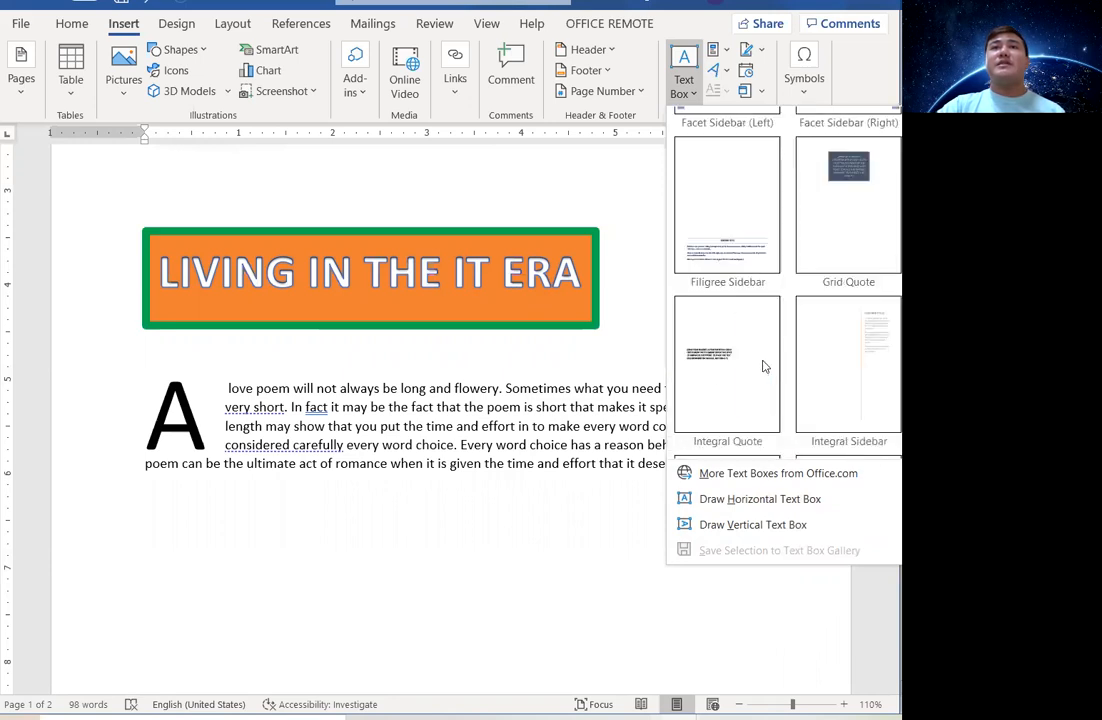
{"action": "scroll", "coordinate": [770, 275], "scroll_direction": "up", "scroll_amount": 5}
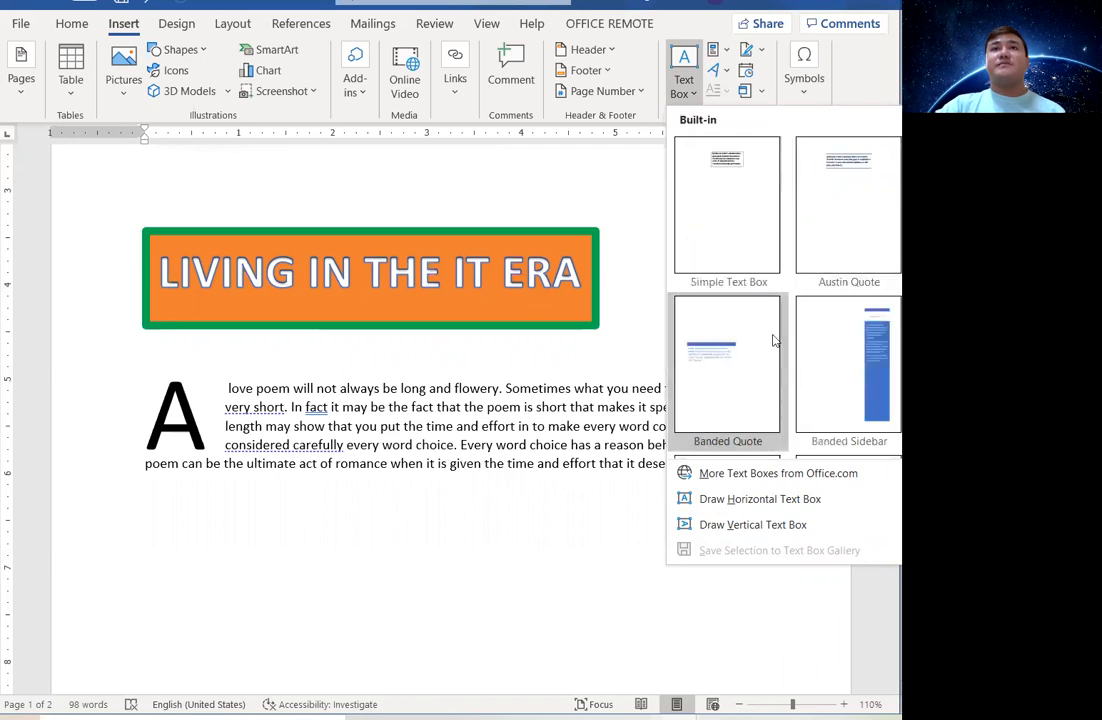
{"action": "left_click", "coordinate": [738, 361]}
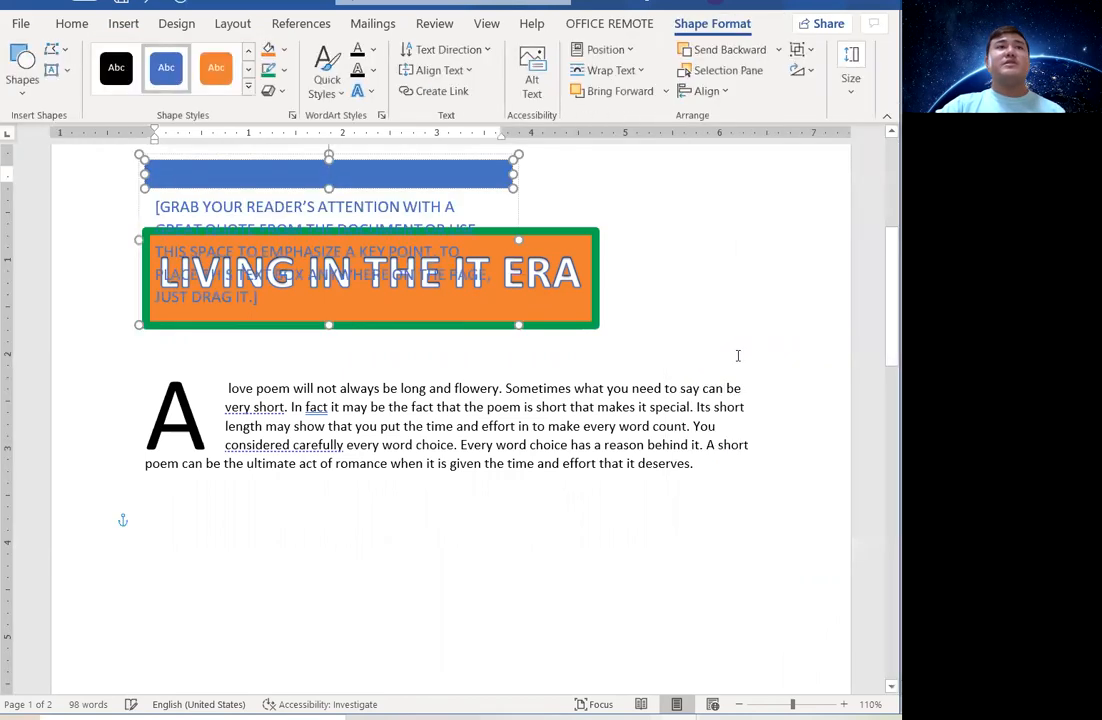
{"action": "mouse_move", "coordinate": [405, 175]}
{"action": "left_mouse_down"}
{"action": "mouse_move", "coordinate": [423, 466]}
{"action": "mouse_move", "coordinate": [440, 258]}
{"action": "mouse_move", "coordinate": [399, 165]}
{"action": "mouse_move", "coordinate": [408, 170]}
{"action": "left_mouse_up"}
{"action": "left_click_drag", "start_coordinate": [516, 216], "coordinate": [635, 554]}
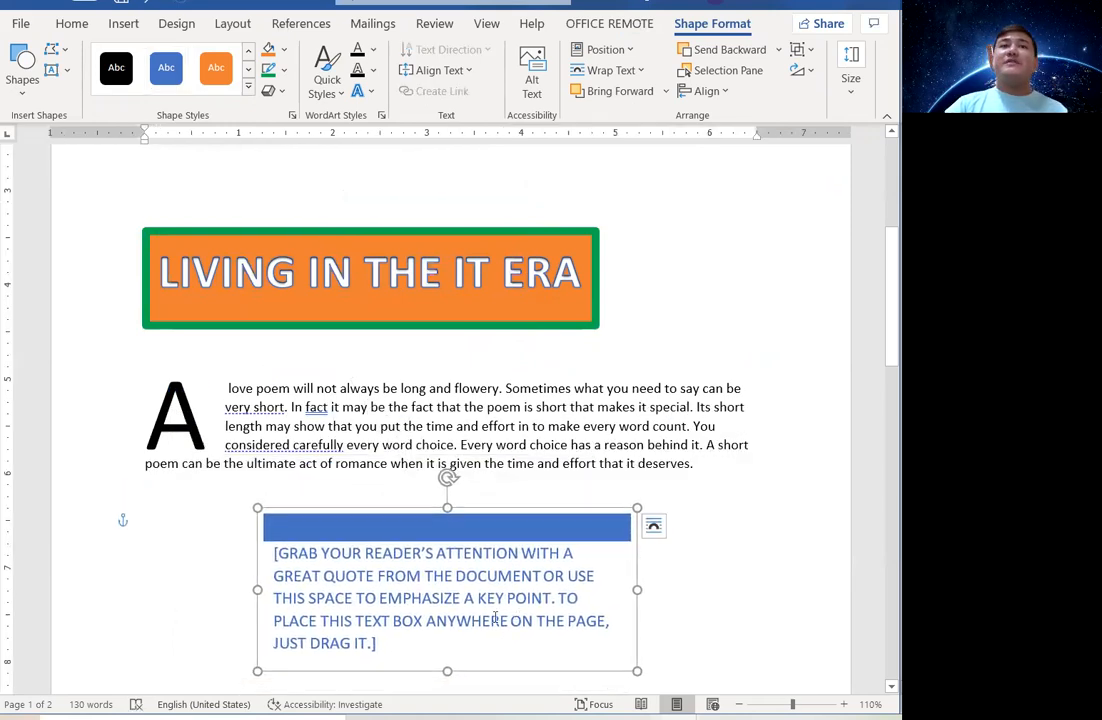
Replace the placeholder quote with 'THIS IS A TEXTBOX!!!!'.
{"action": "triple_click", "coordinate": [444, 609]}
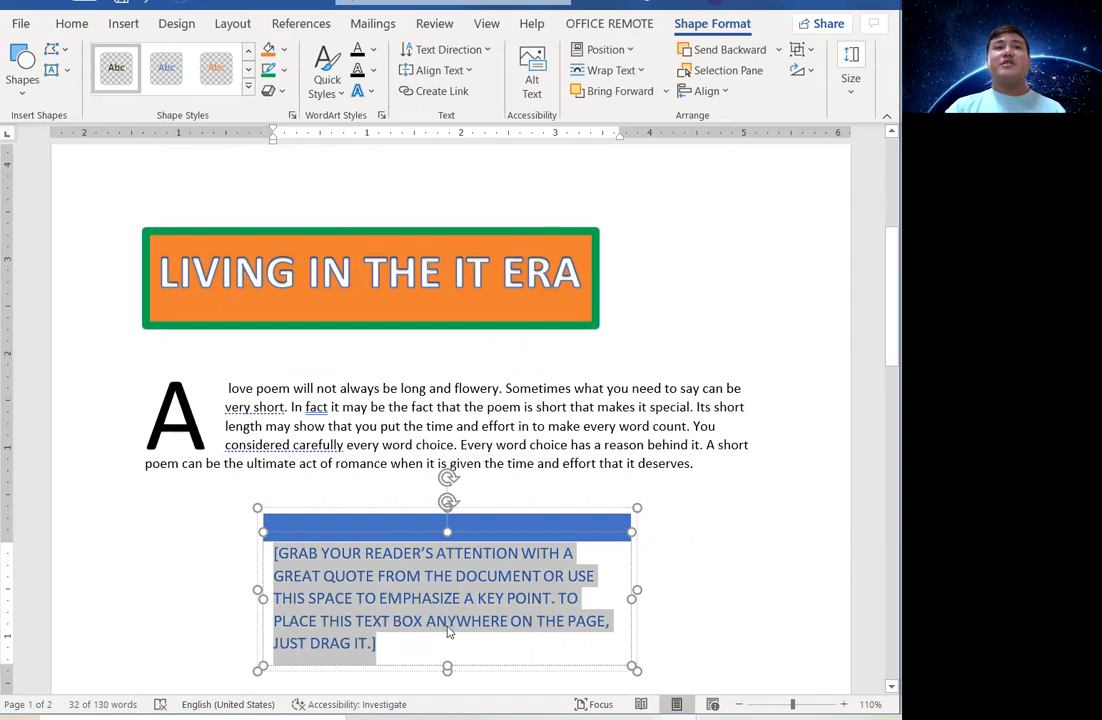
{"action": "key", "text": "Delete"}
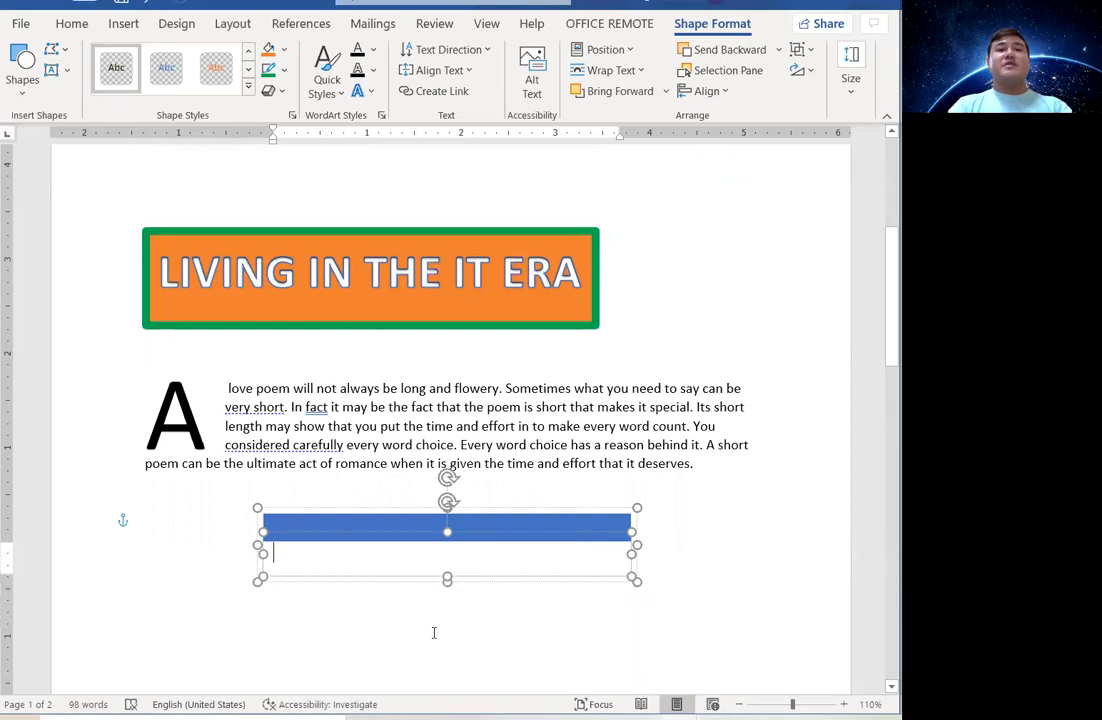
{"action": "type", "text": "TH"}
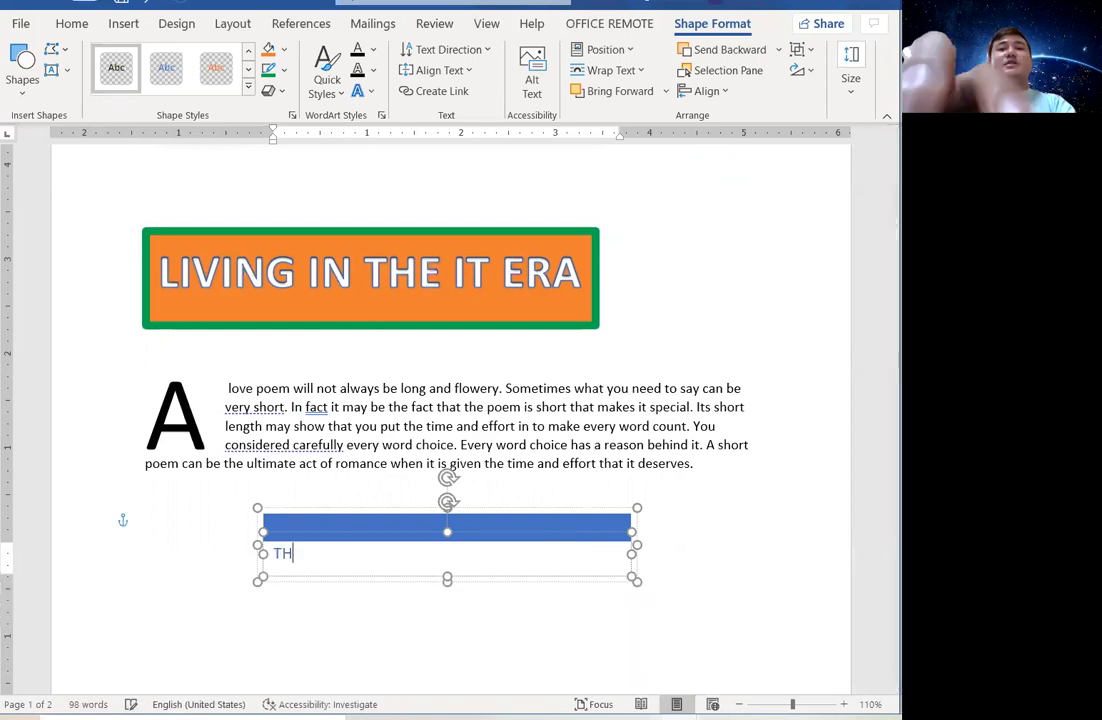
{"action": "type", "text": "IS IS A"}
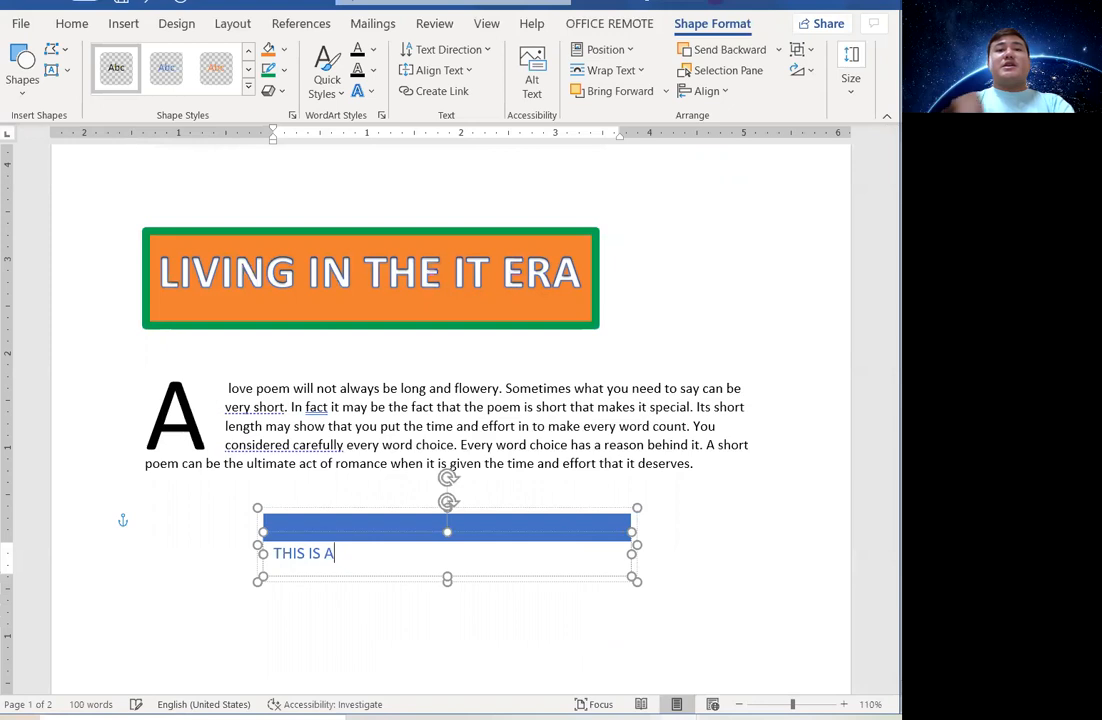
{"action": "type", "text": " TEXTBOX!!!!"}
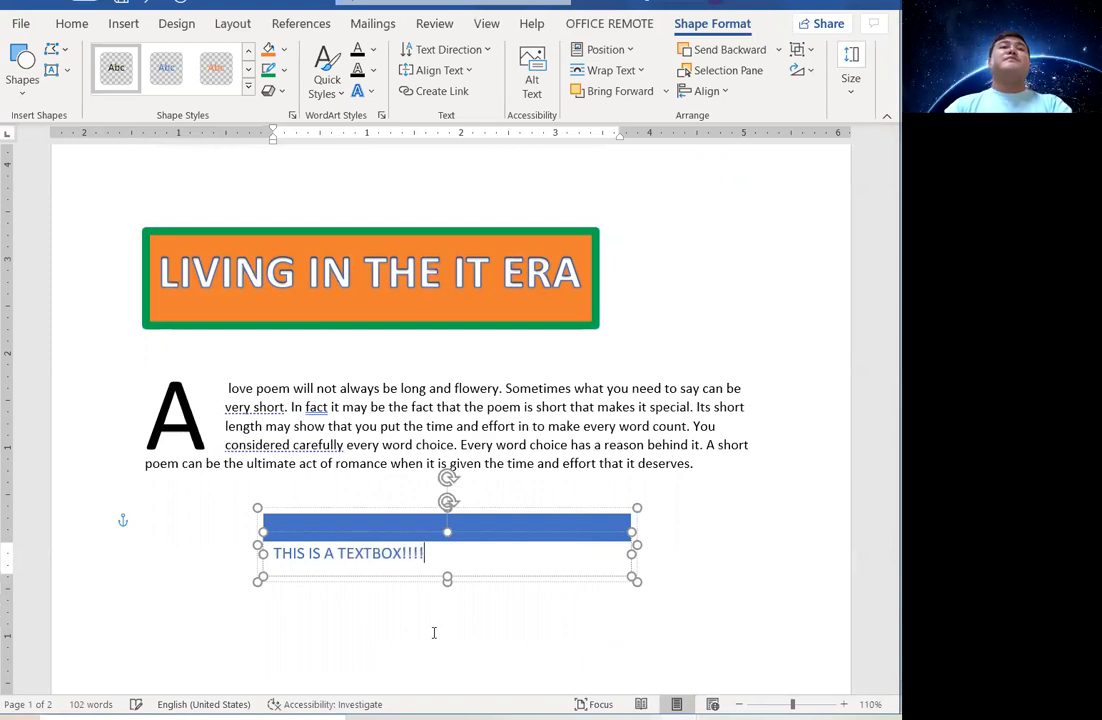
Select the 'THIS IS A TEXTBOX!!!!' box as a whole shape and bring up its Position choices.
{"action": "key", "text": "Escape"}
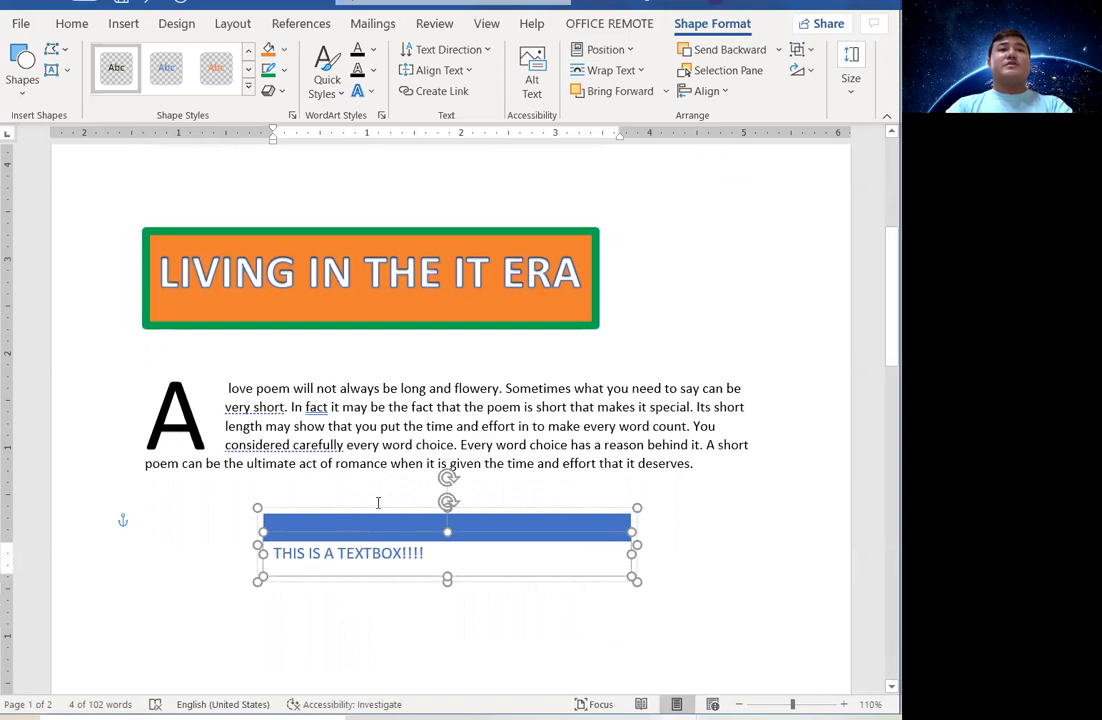
{"action": "left_click", "coordinate": [380, 503]}
{"action": "left_click", "coordinate": [388, 513]}
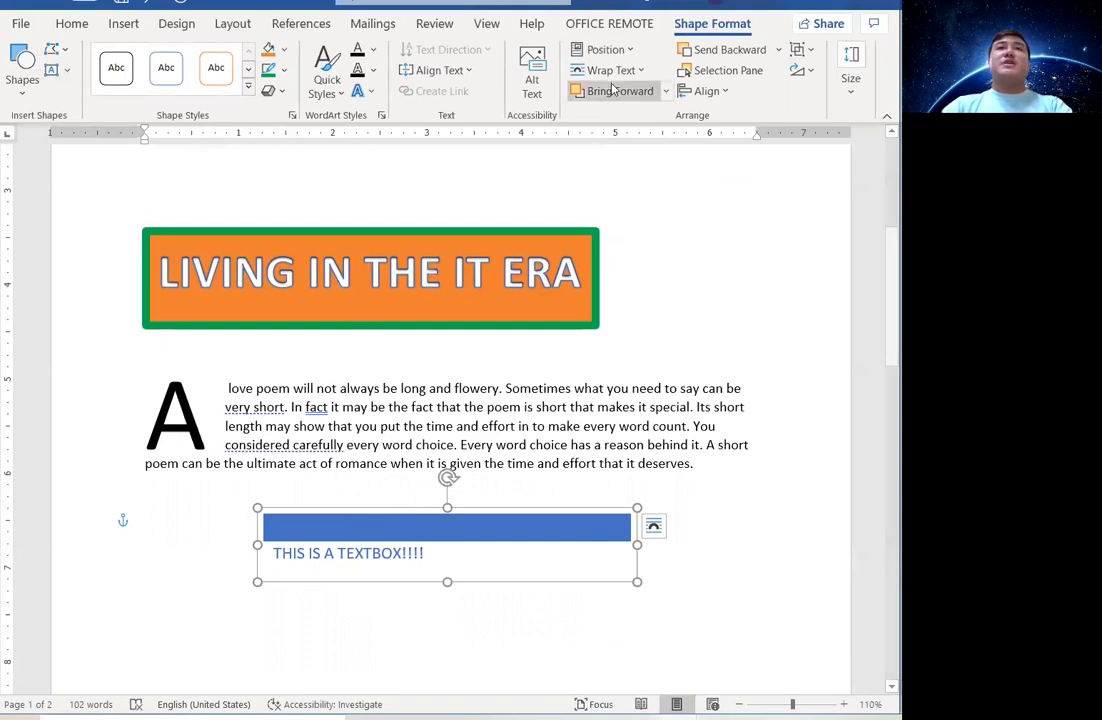
{"action": "left_click", "coordinate": [603, 49]}
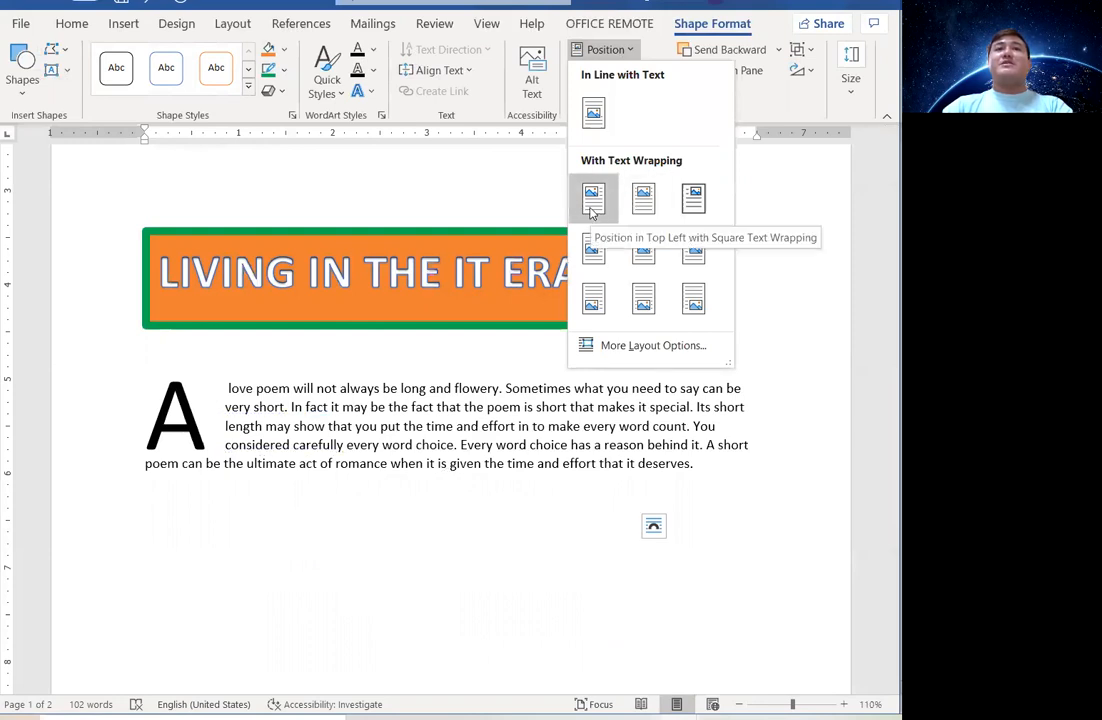
Position the text box at Bottom Center and nudge it down toward the footer.
{"action": "left_click", "coordinate": [642, 300]}
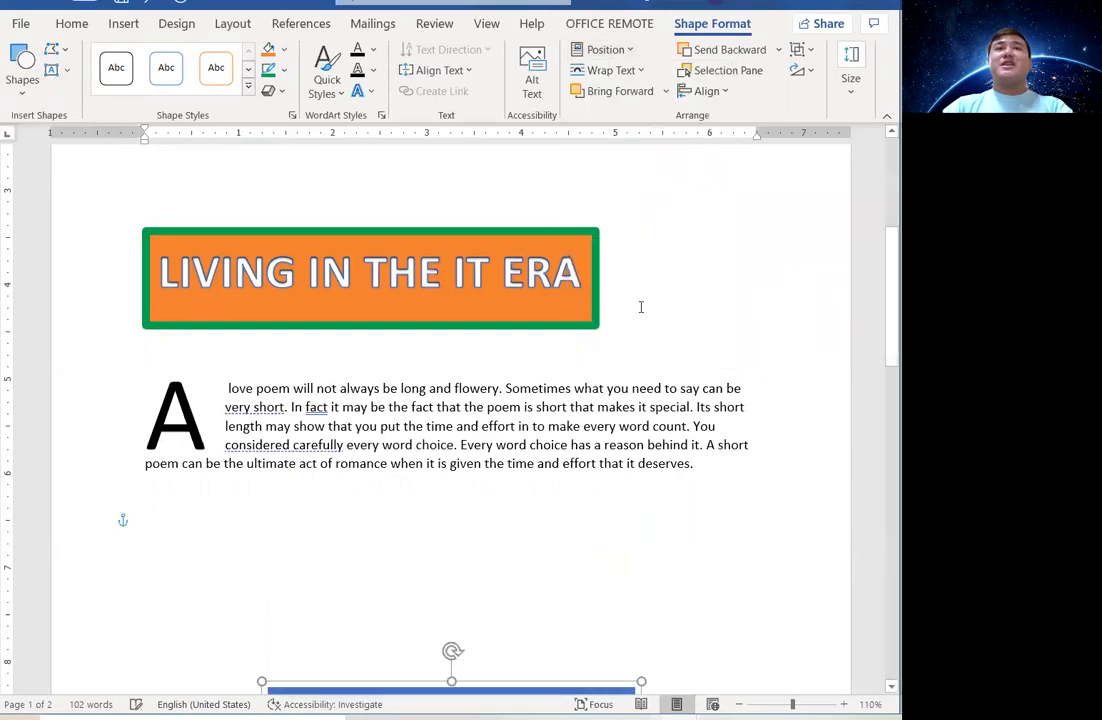
{"action": "scroll", "coordinate": [641, 383], "scroll_direction": "down", "scroll_amount": 5}
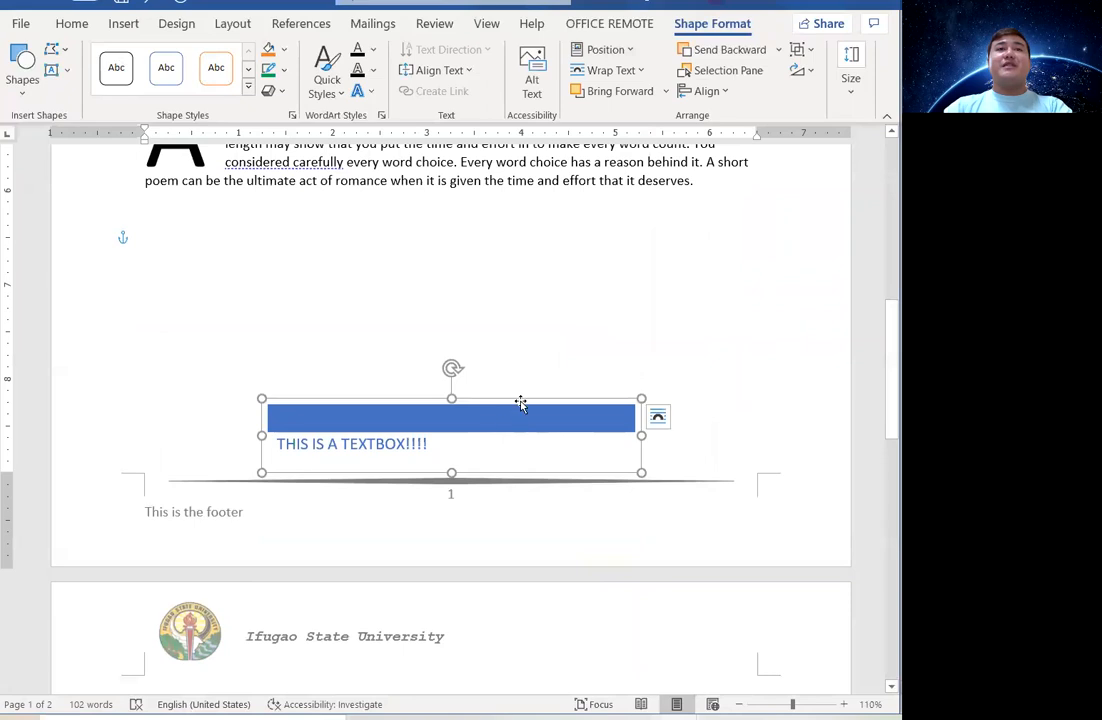
{"action": "left_click_drag", "start_coordinate": [531, 353], "coordinate": [534, 400]}
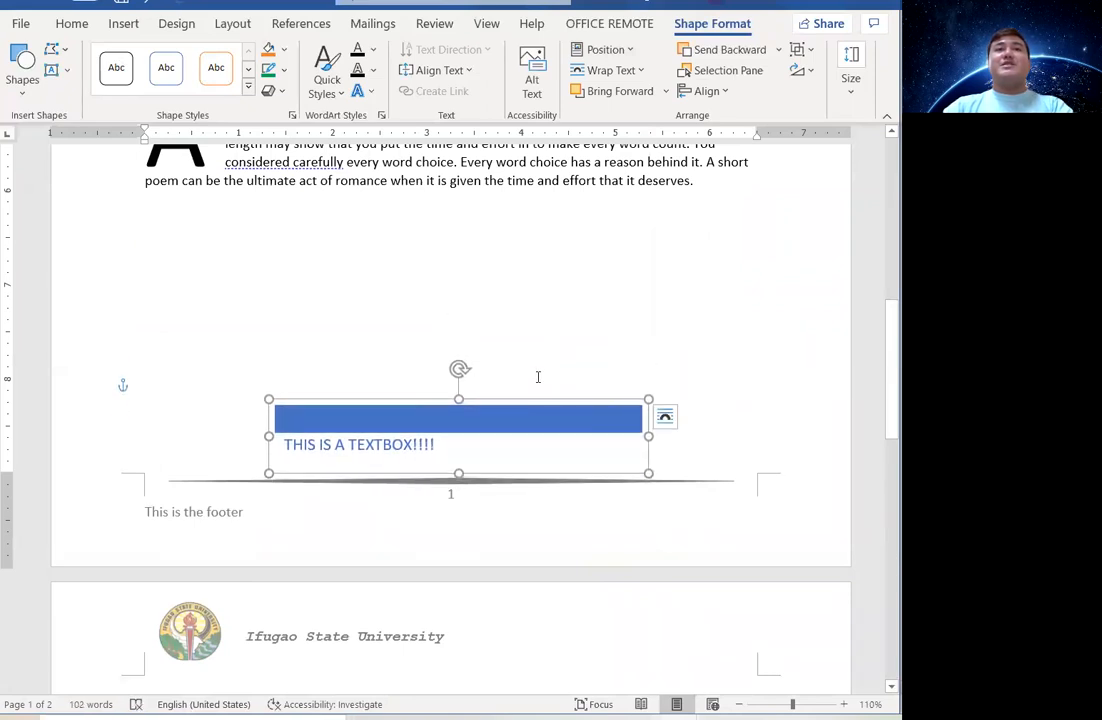
Apply the Transparent - Blue, Accent 1 style and a dark green text fill to the box.
{"action": "left_click_drag", "start_coordinate": [541, 447], "coordinate": [280, 445]}
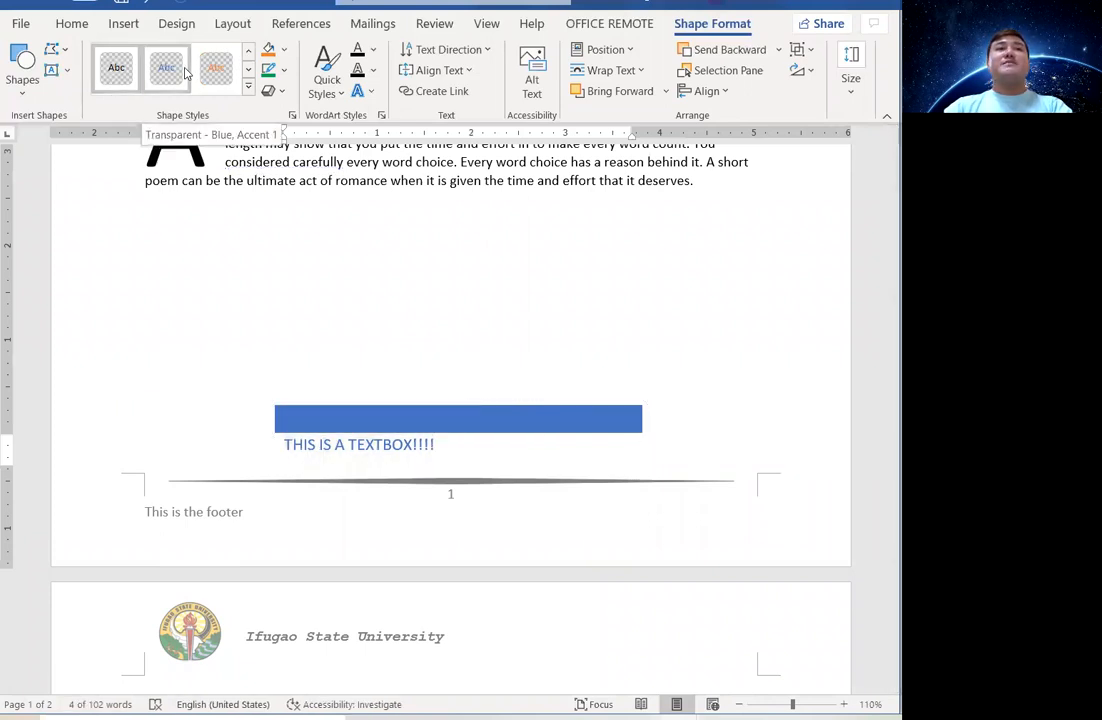
{"action": "left_click", "coordinate": [215, 70]}
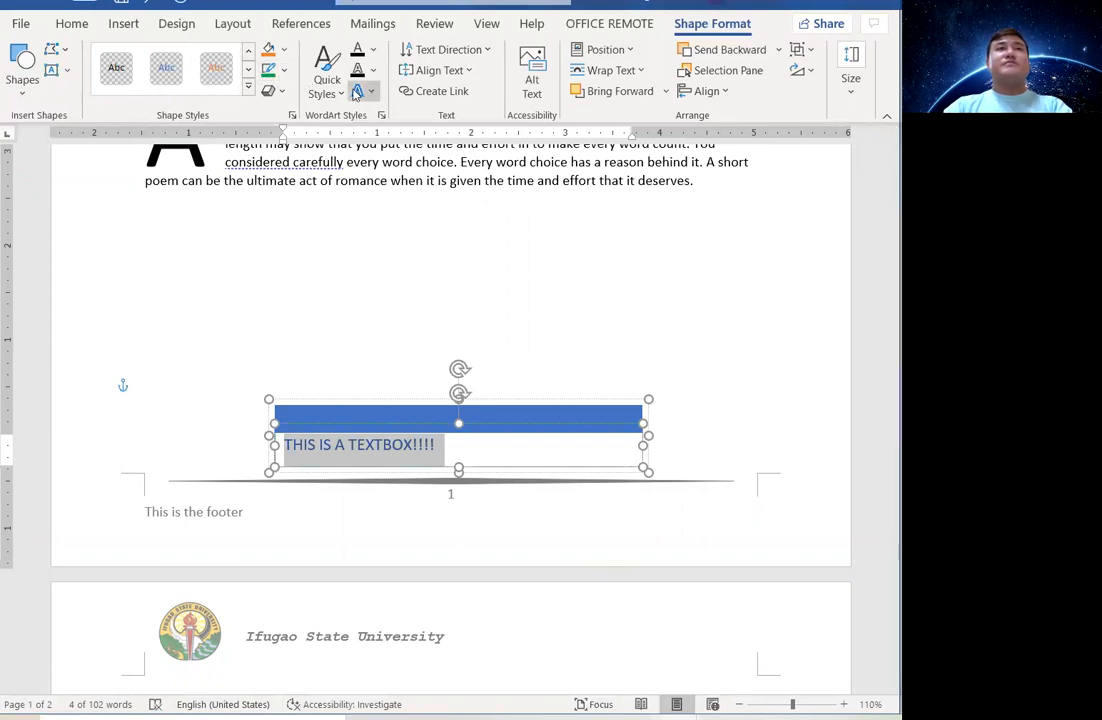
{"action": "left_click", "coordinate": [373, 49]}
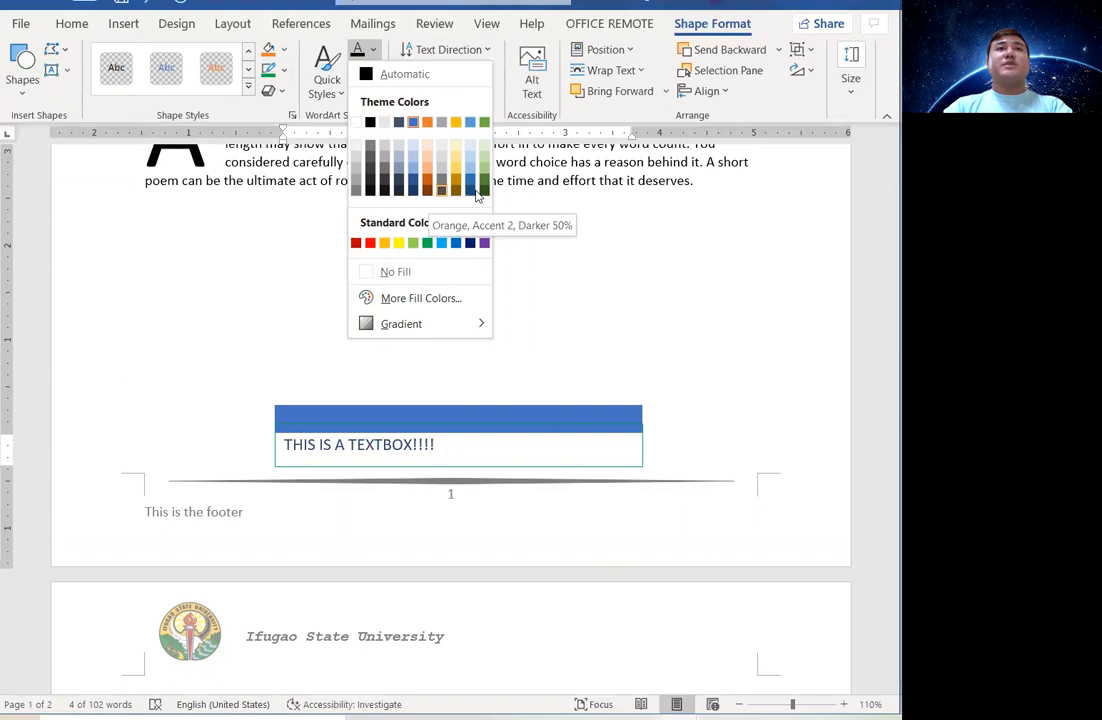
{"action": "left_click", "coordinate": [482, 190]}
{"action": "left_click", "coordinate": [523, 330]}
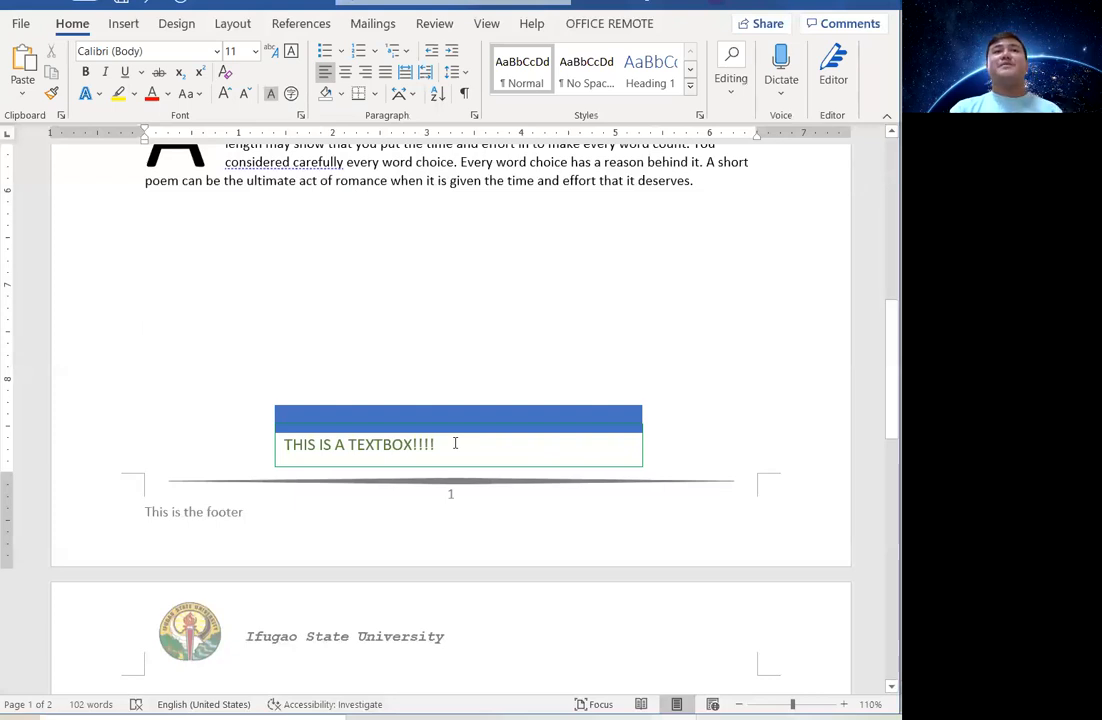
Insert a new blank equation on an empty line below the poem.
{"action": "key", "text": "Return"}
{"action": "key", "text": "Return"}
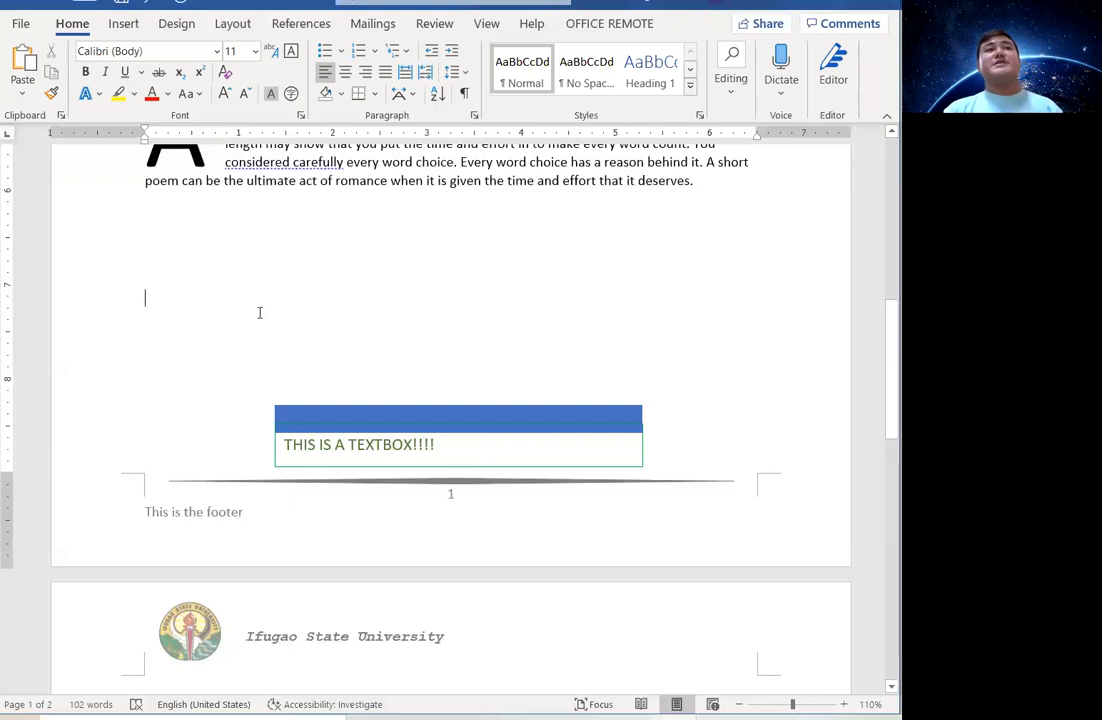
{"action": "scroll", "coordinate": [258, 312], "scroll_direction": "down", "scroll_amount": 2}
{"action": "scroll", "coordinate": [258, 312], "scroll_direction": "up", "scroll_amount": 3}
{"action": "scroll", "coordinate": [259, 313], "scroll_direction": "up", "scroll_amount": 1}
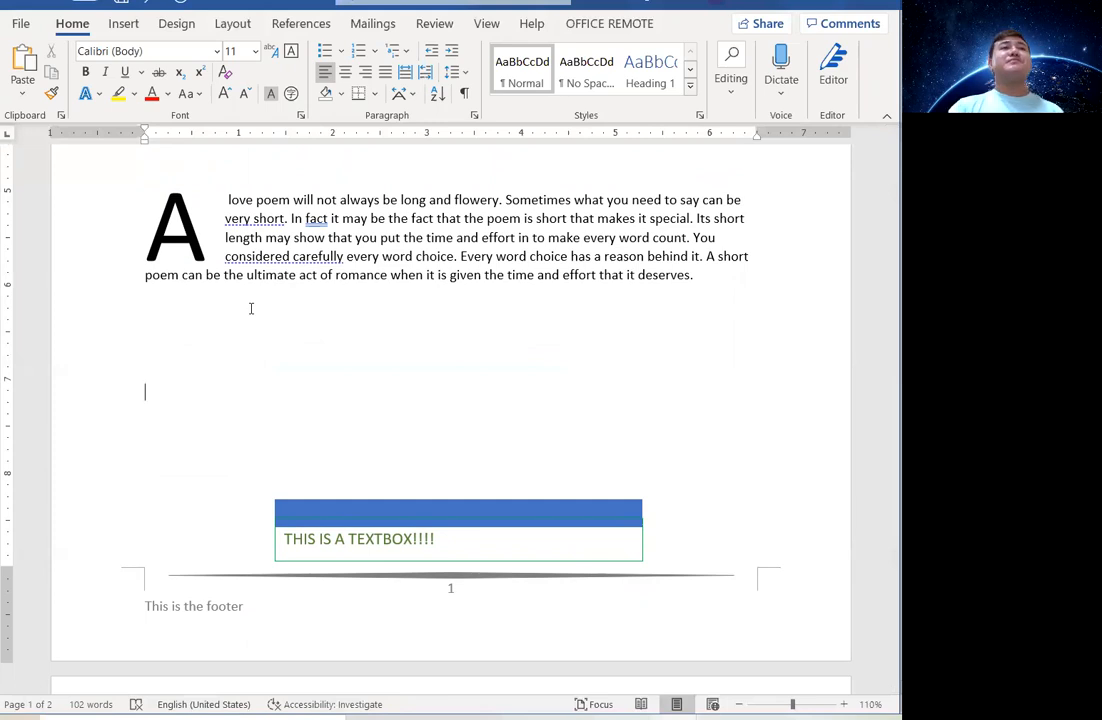
{"action": "left_click", "coordinate": [124, 24]}
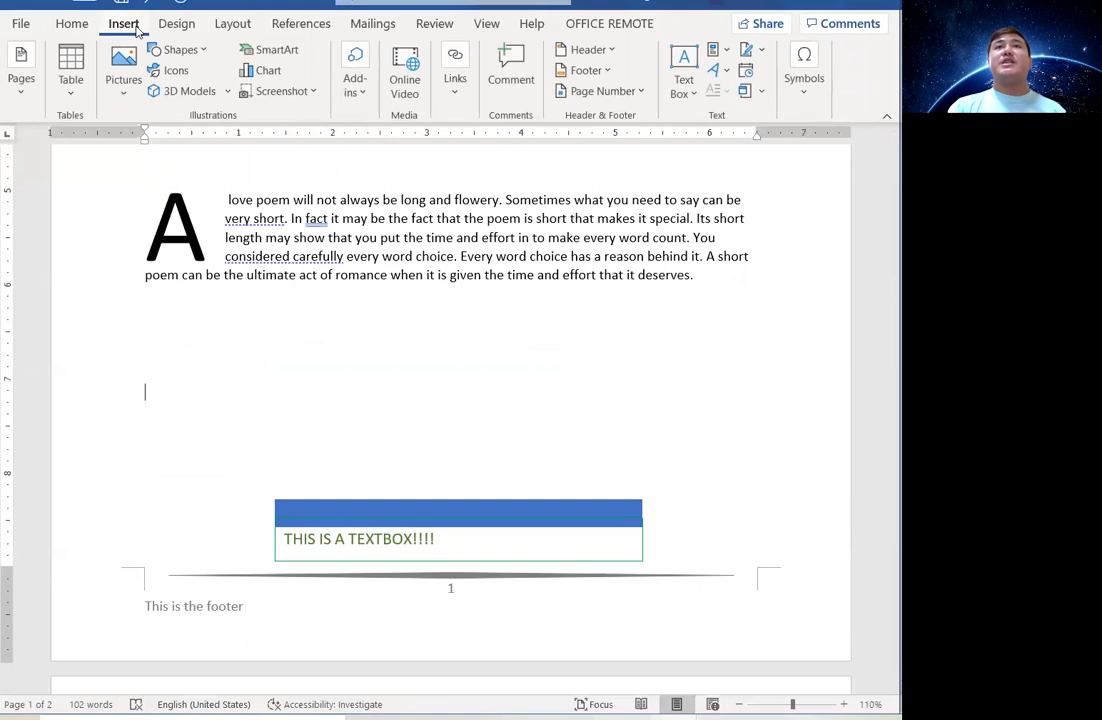
{"action": "left_click", "coordinate": [802, 88]}
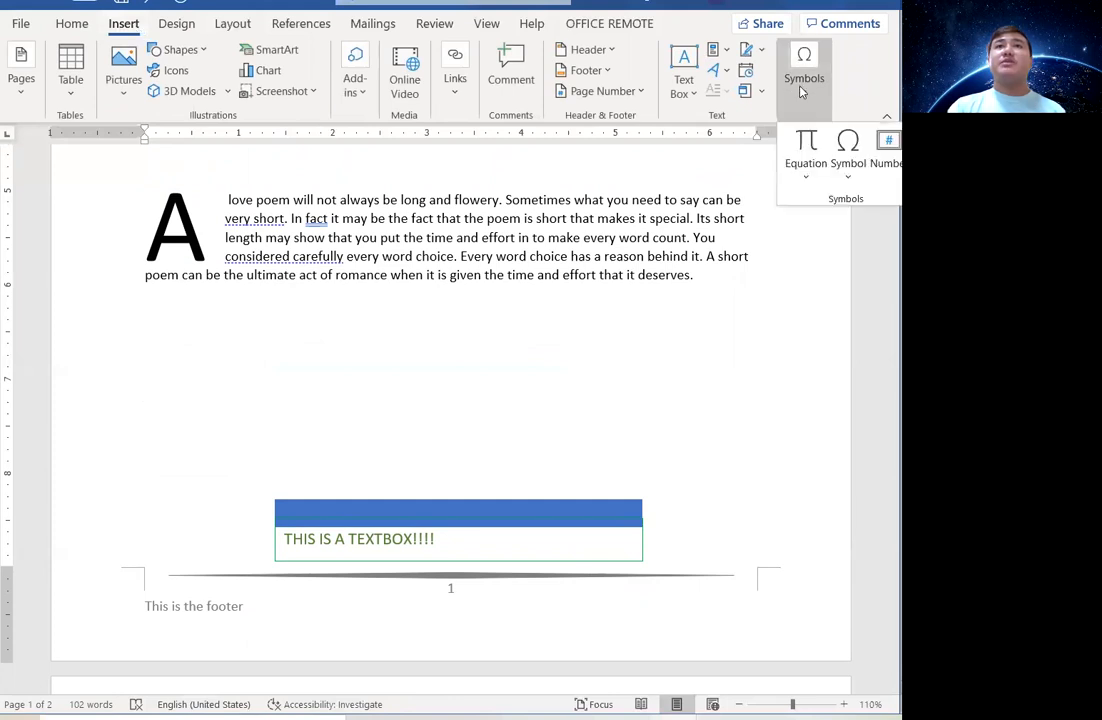
{"action": "left_click", "coordinate": [803, 178]}
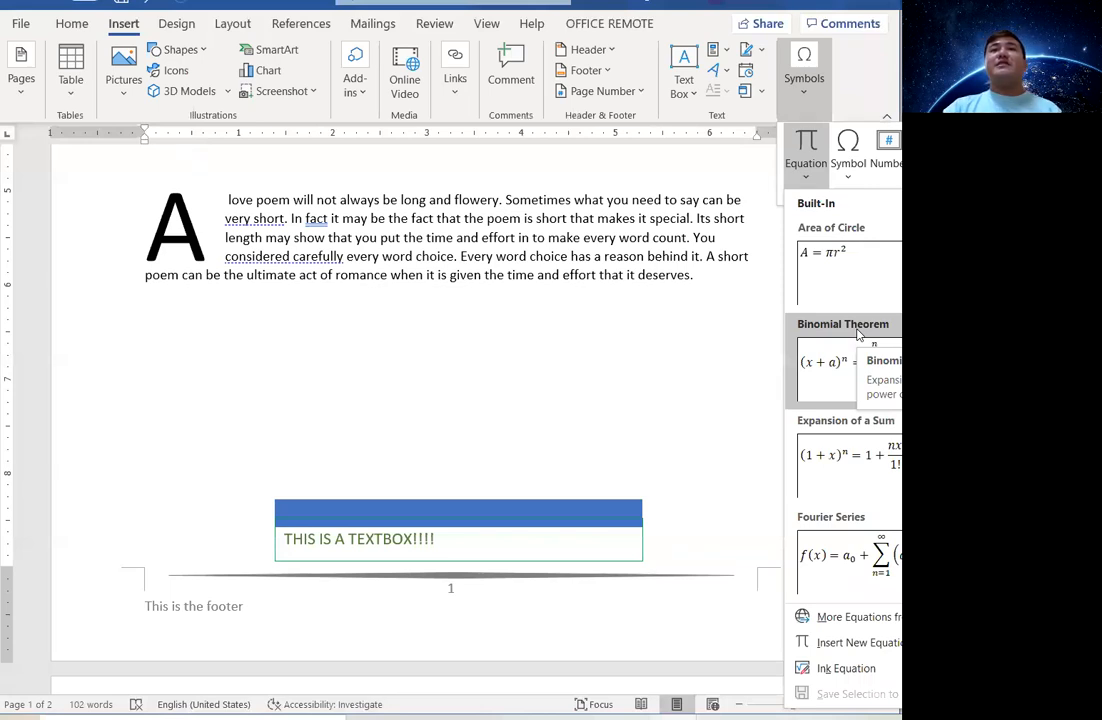
{"action": "left_click", "coordinate": [882, 646]}
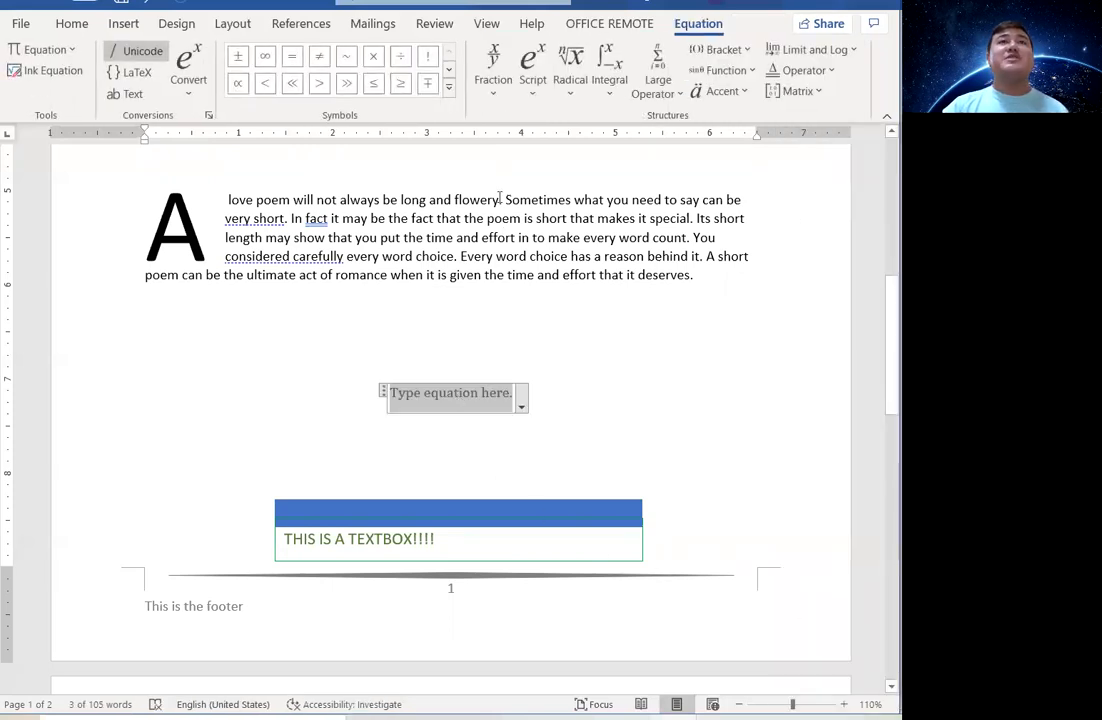
Add a stacked fraction reading x over y to the equation.
{"action": "left_click", "coordinate": [493, 72]}
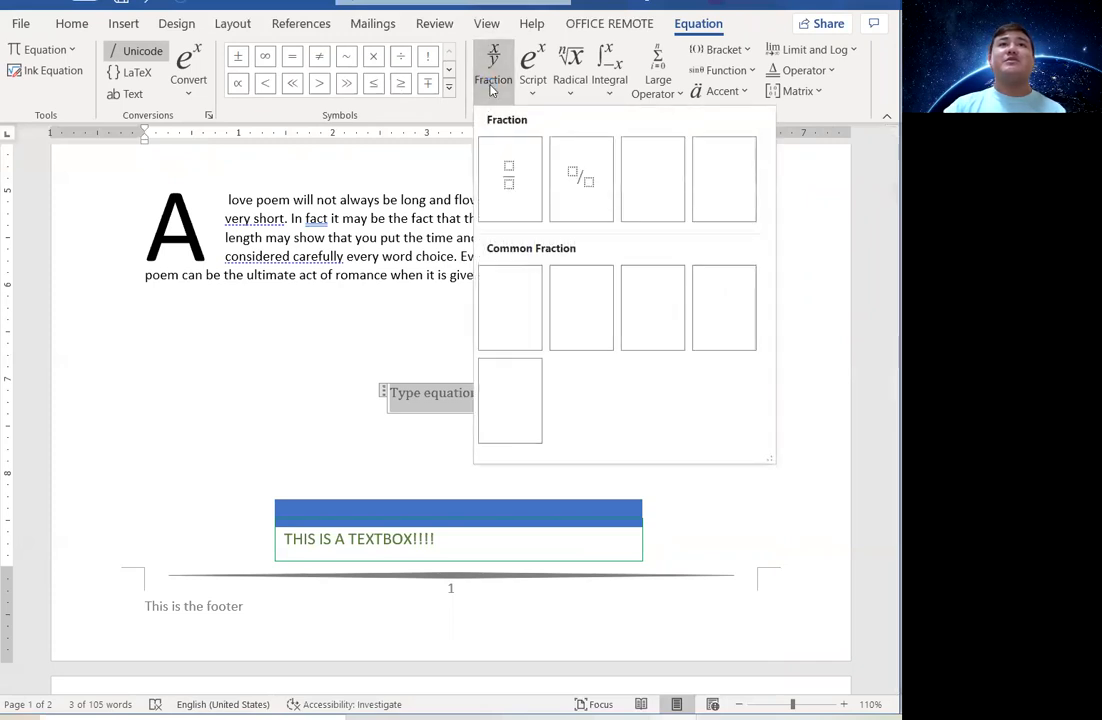
{"action": "left_click", "coordinate": [517, 192]}
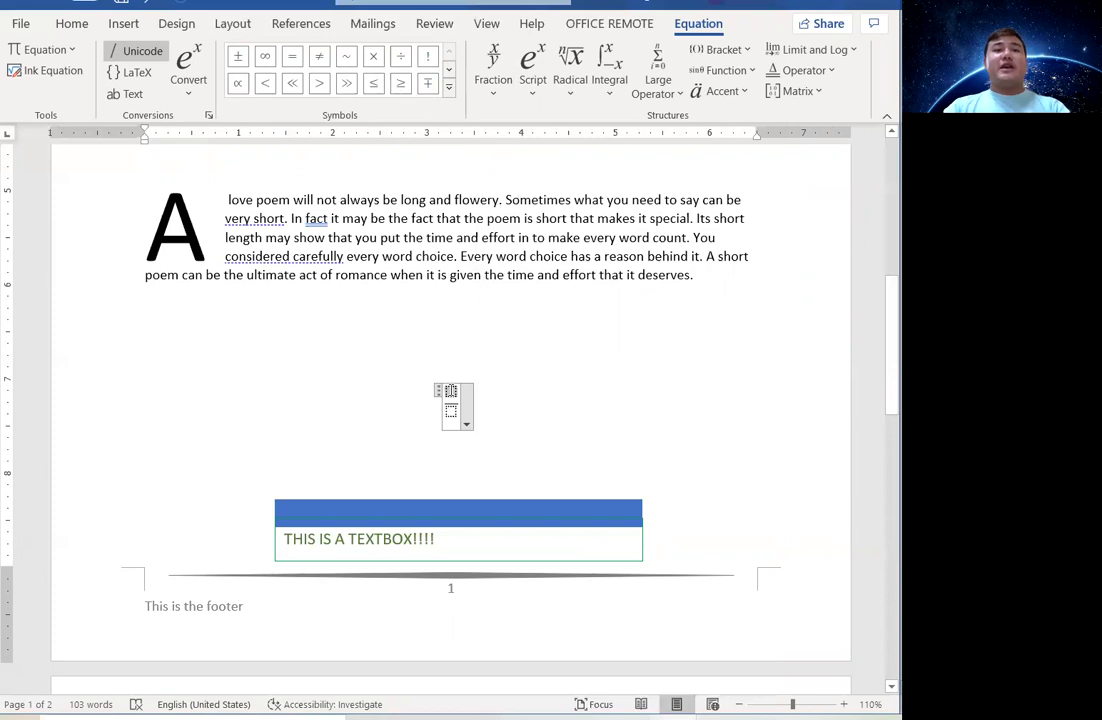
{"action": "type", "text": "x"}
{"action": "left_click", "coordinate": [451, 405]}
{"action": "type", "text": "y"}
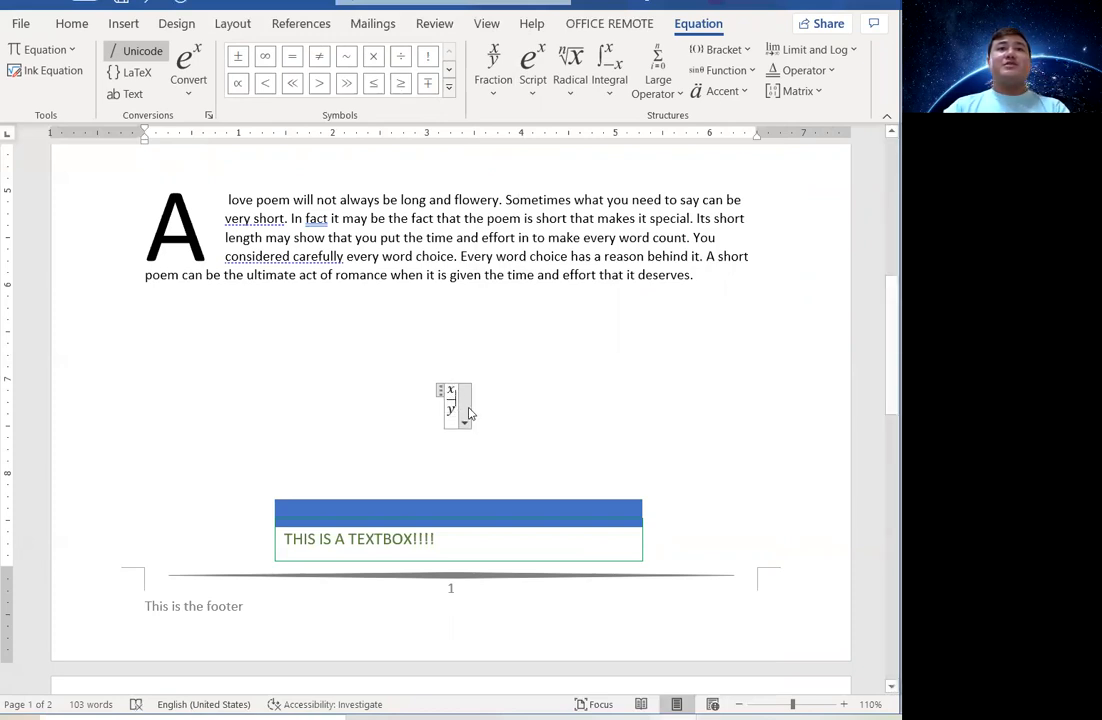
Follow the fraction with a cube root of 27.
{"action": "left_click", "coordinate": [571, 97]}
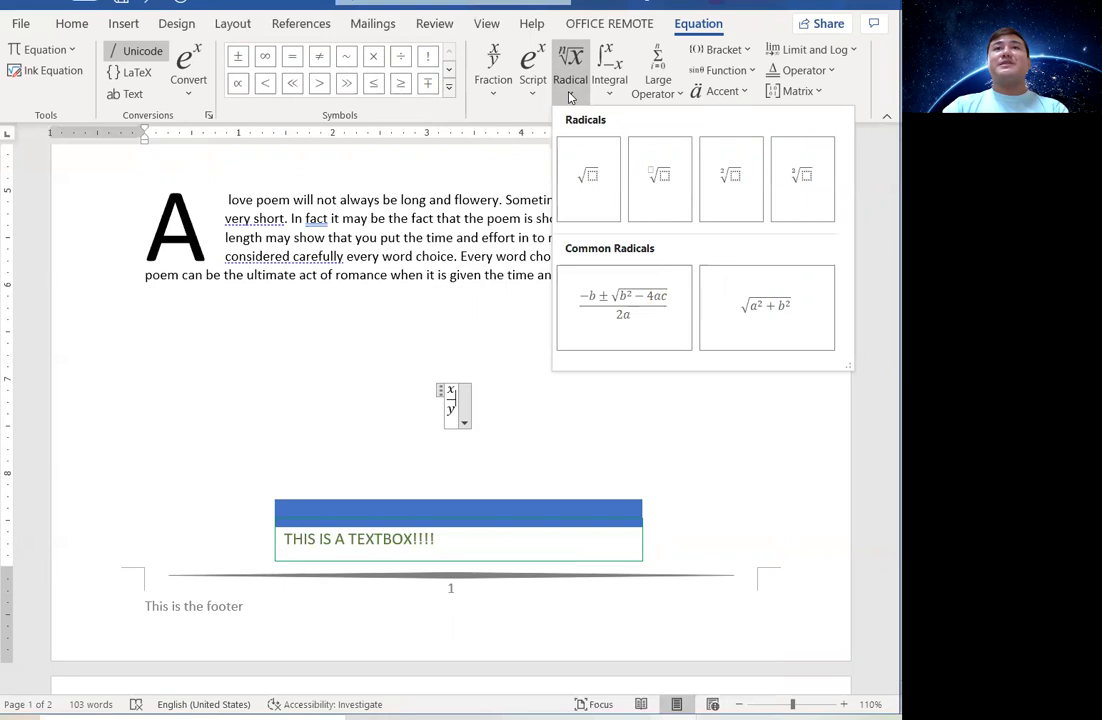
{"action": "left_click", "coordinate": [705, 185]}
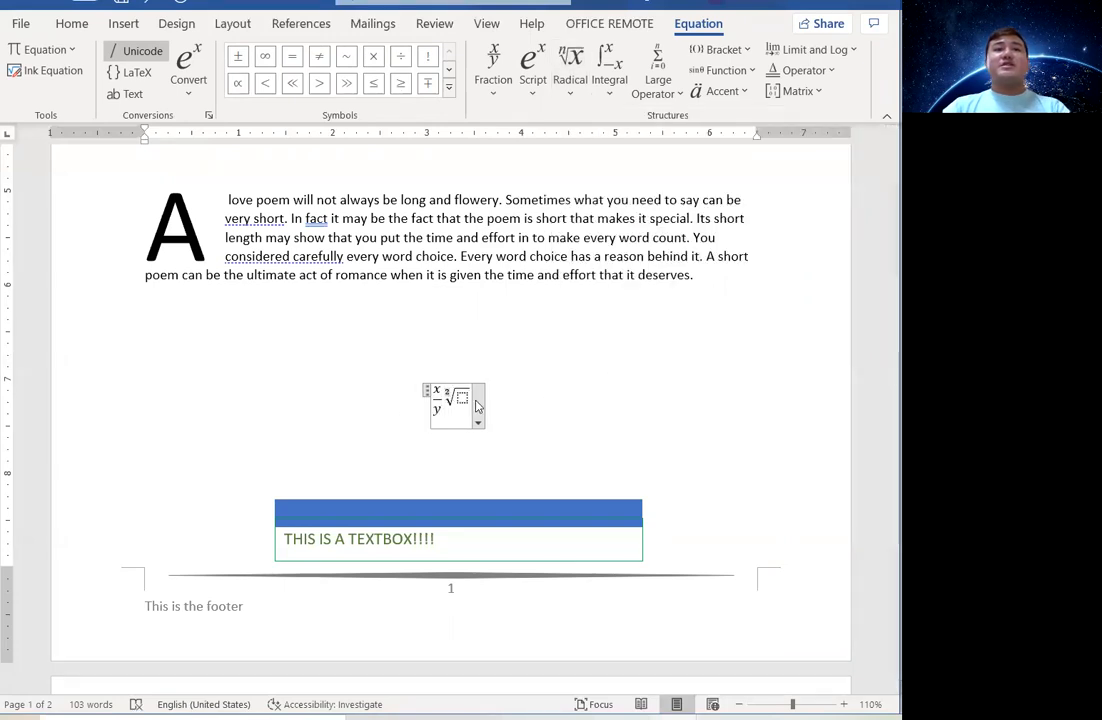
{"action": "type", "text": "2"}
{"action": "key", "text": "BackSpace"}
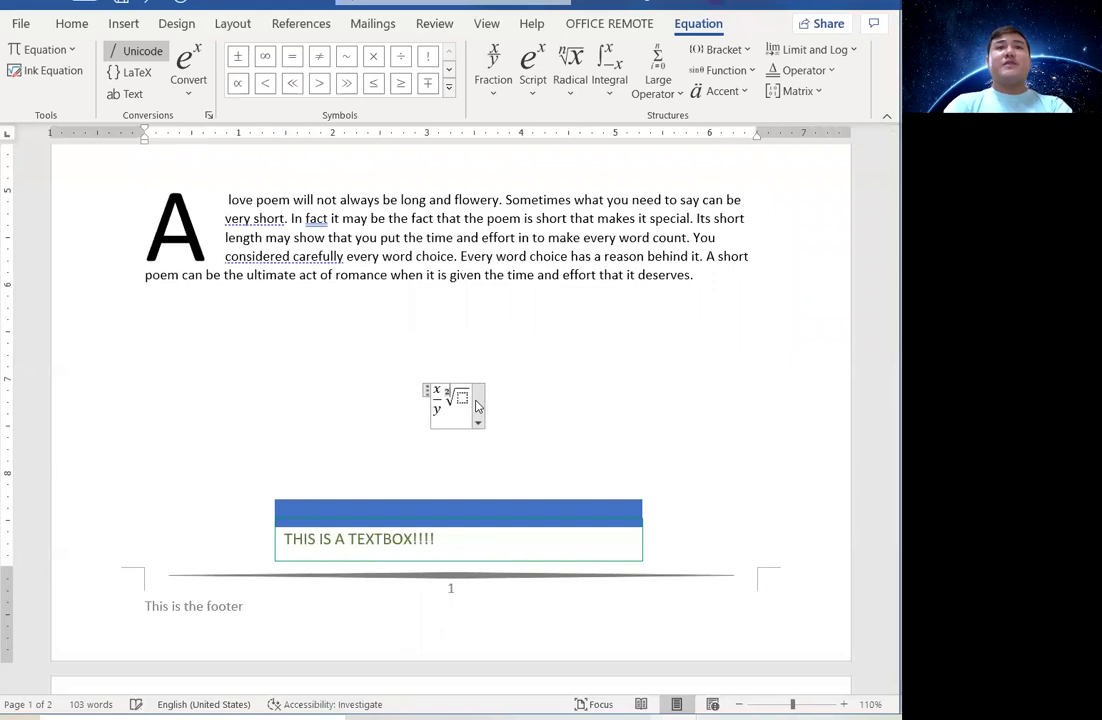
{"action": "left_click", "coordinate": [463, 399]}
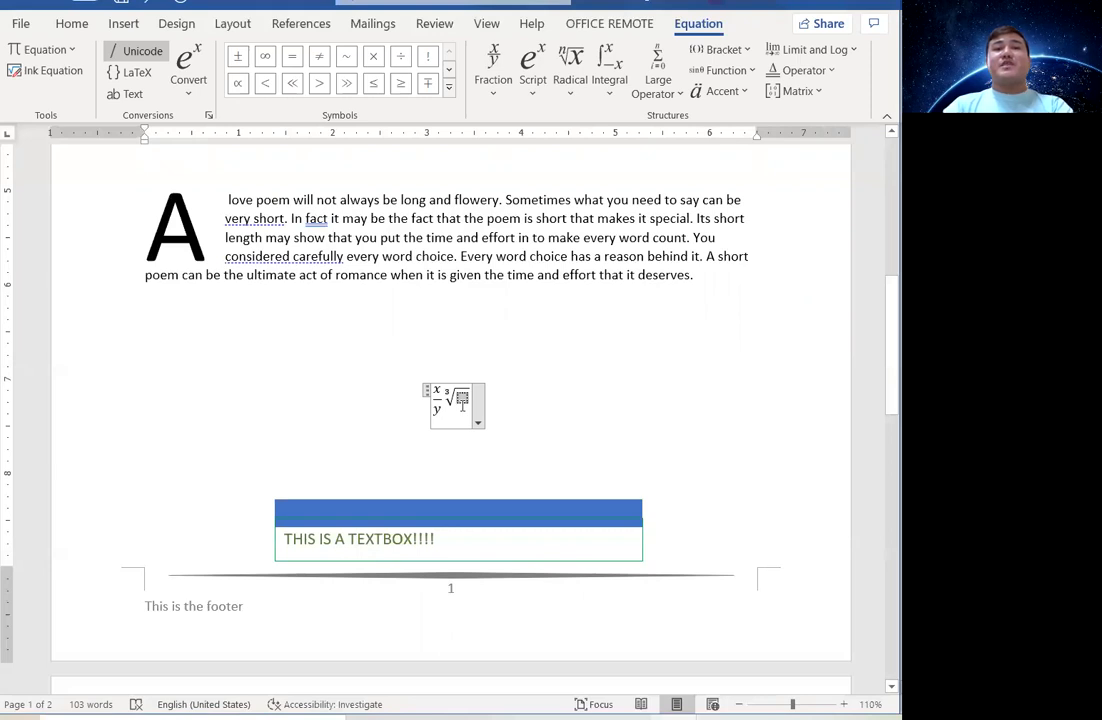
{"action": "type", "text": "27"}
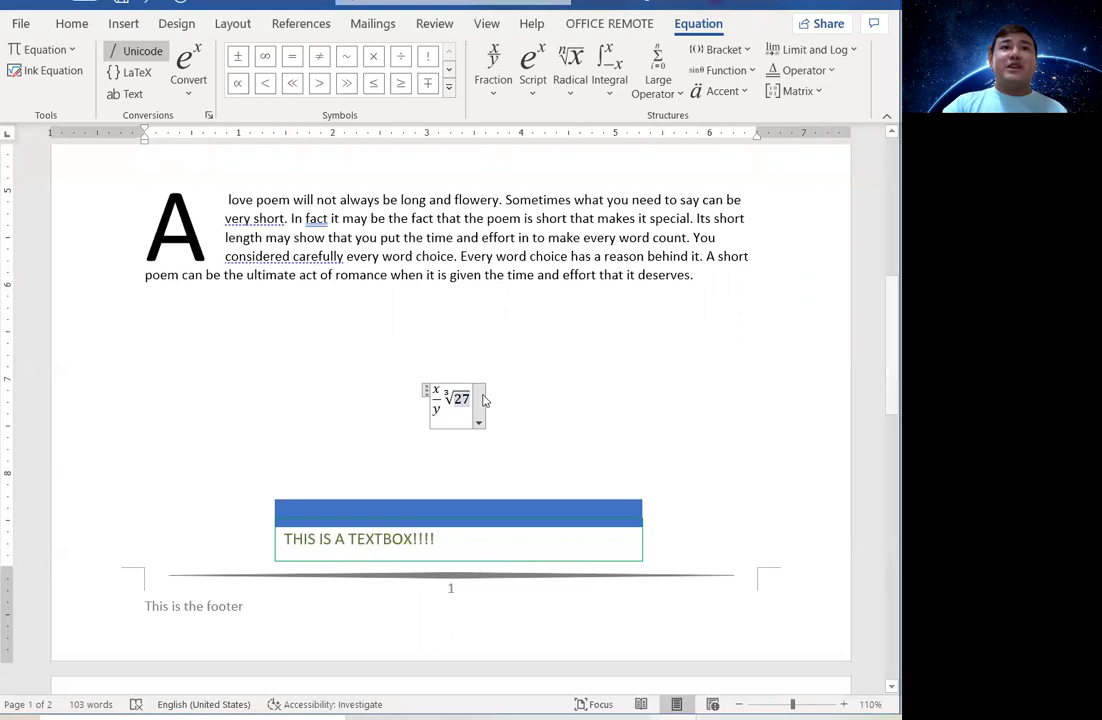
Add a double integral with upper limit x and integrand y.
{"action": "left_click", "coordinate": [596, 94]}
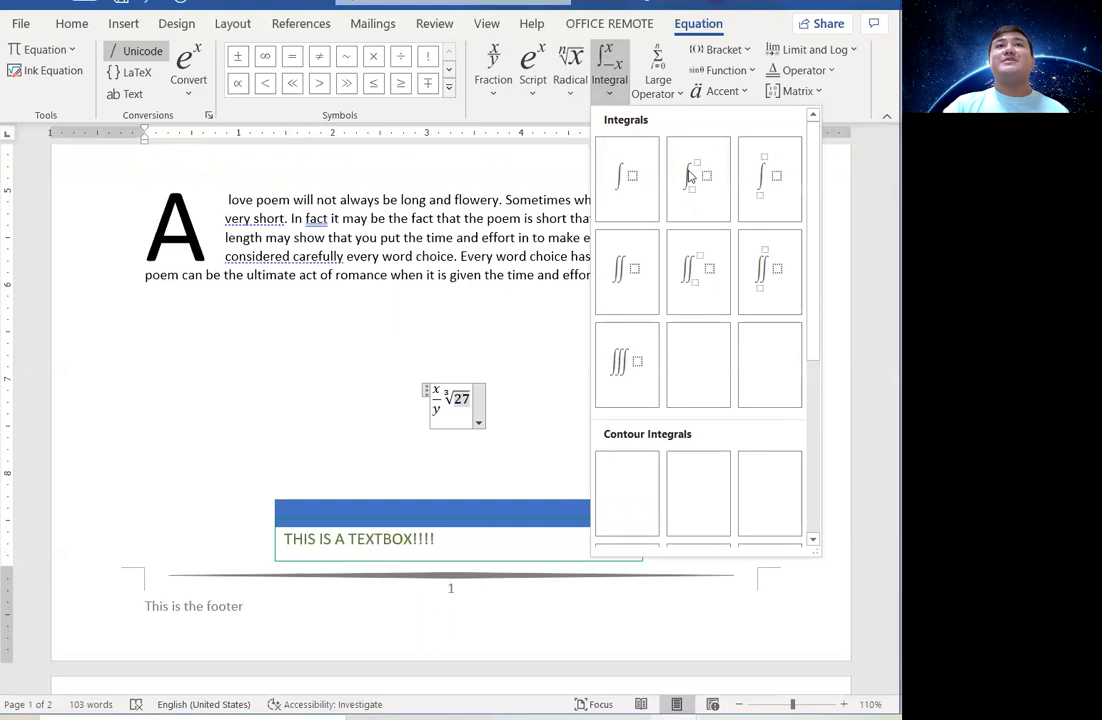
{"action": "left_click", "coordinate": [700, 285]}
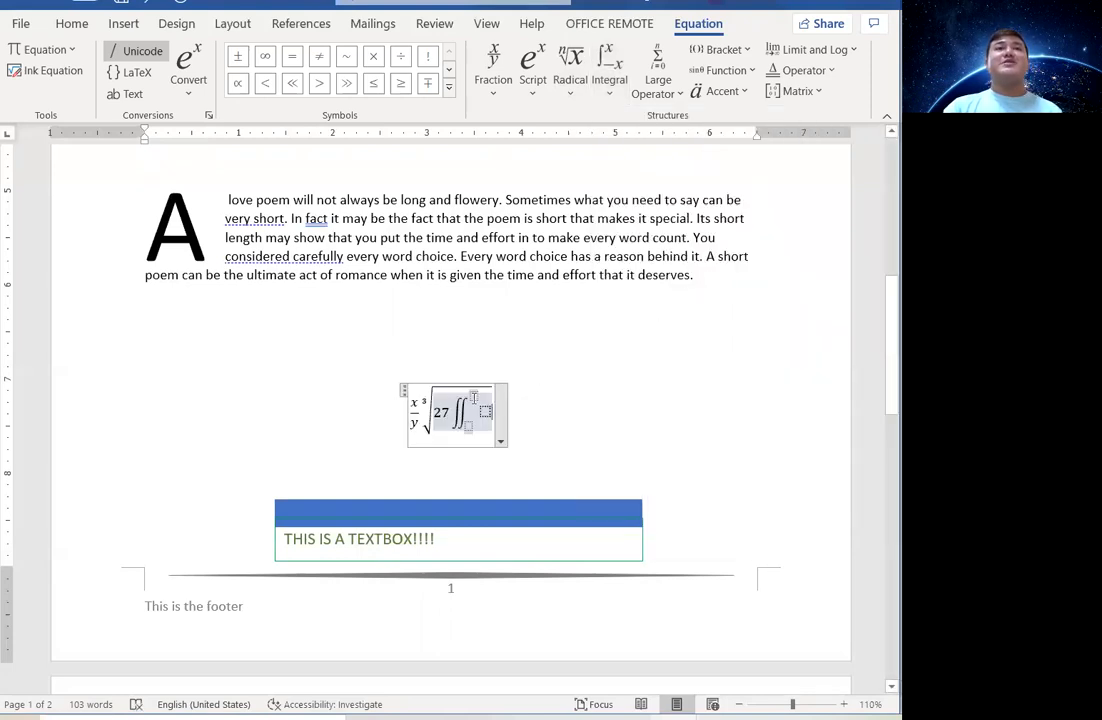
{"action": "left_click", "coordinate": [474, 398]}
{"action": "type", "text": "x"}
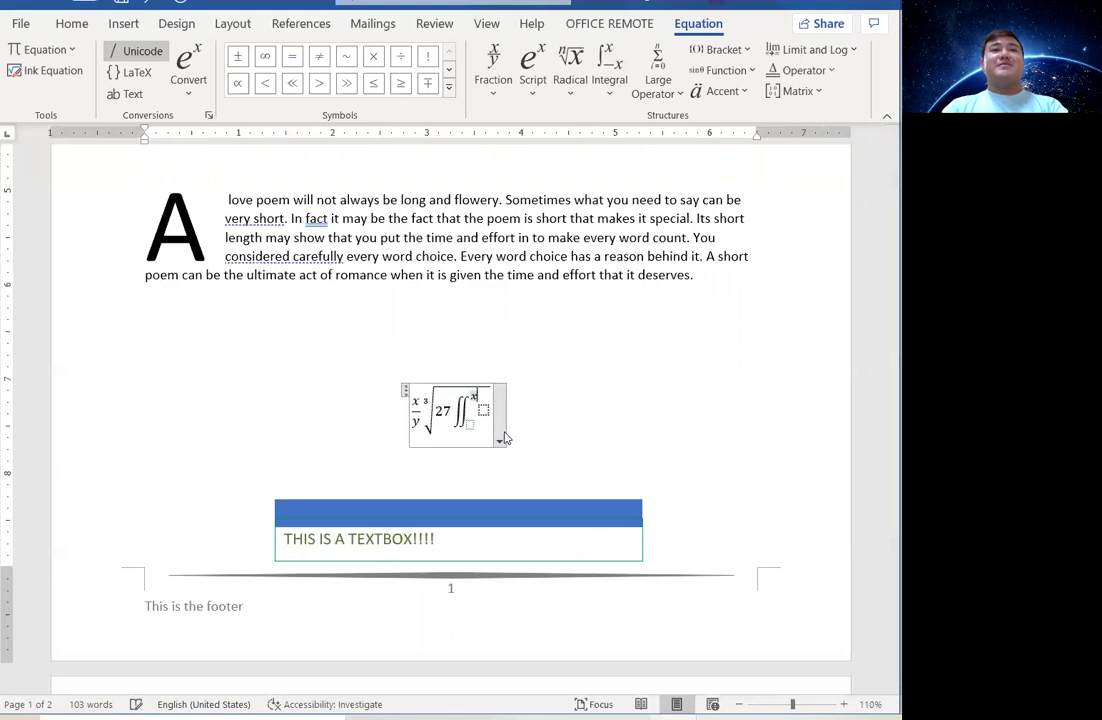
{"action": "left_click", "coordinate": [485, 411]}
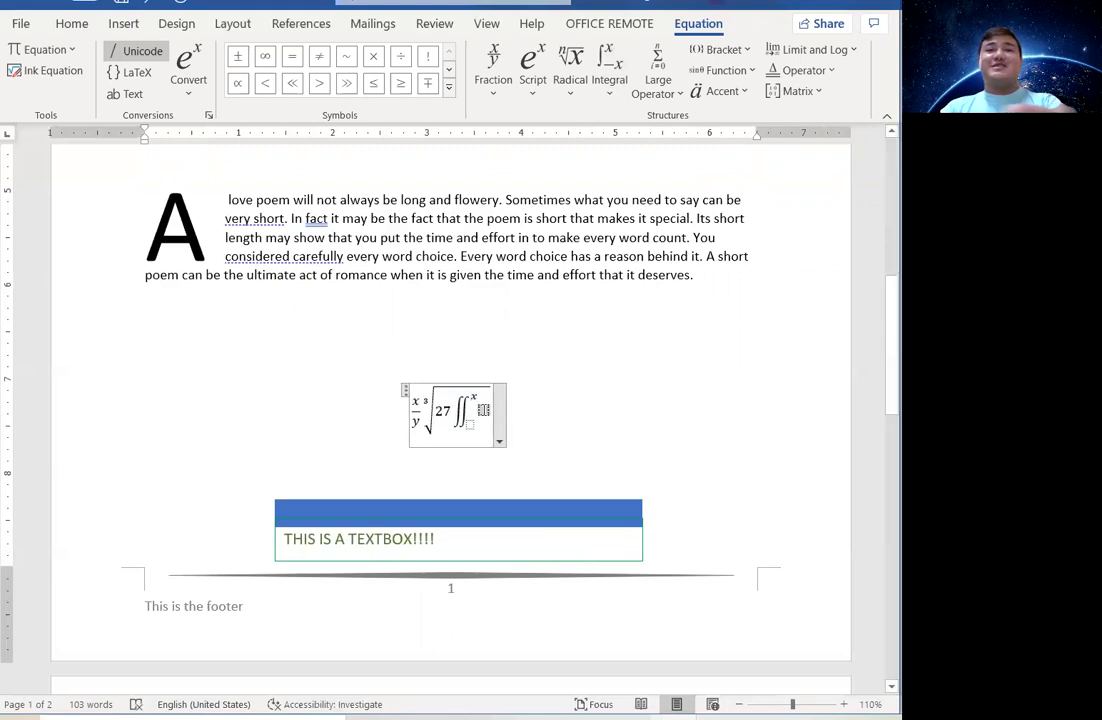
{"action": "type", "text": "y"}
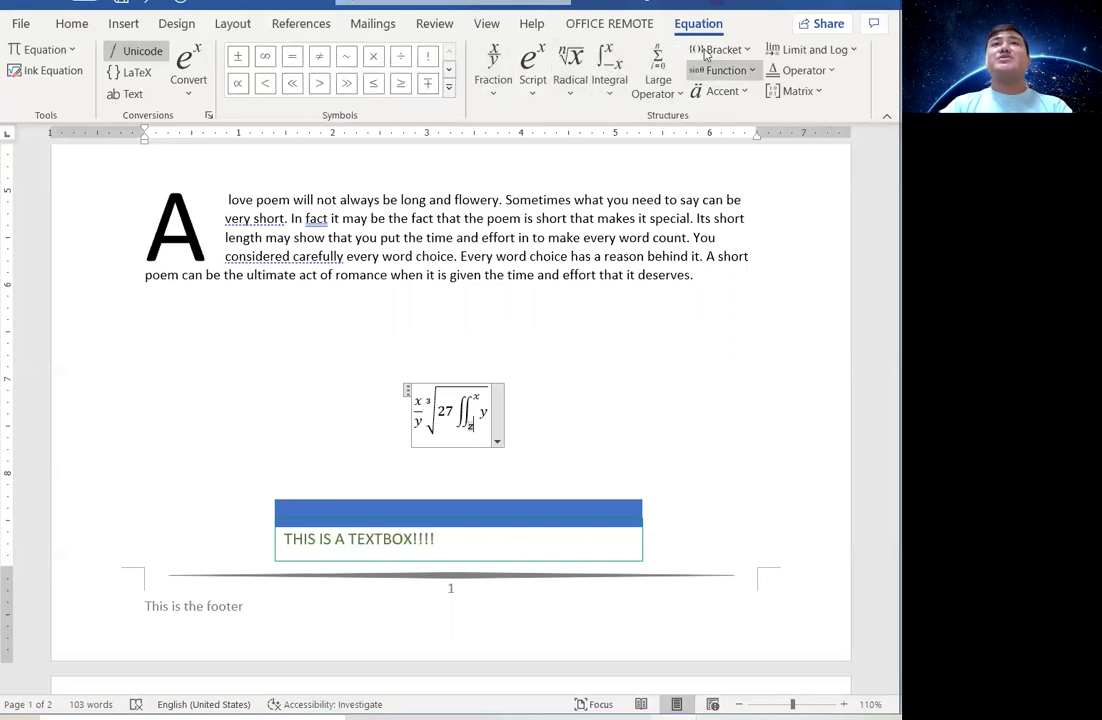
Append a summation of z after the integral.
{"action": "left_click", "coordinate": [676, 104]}
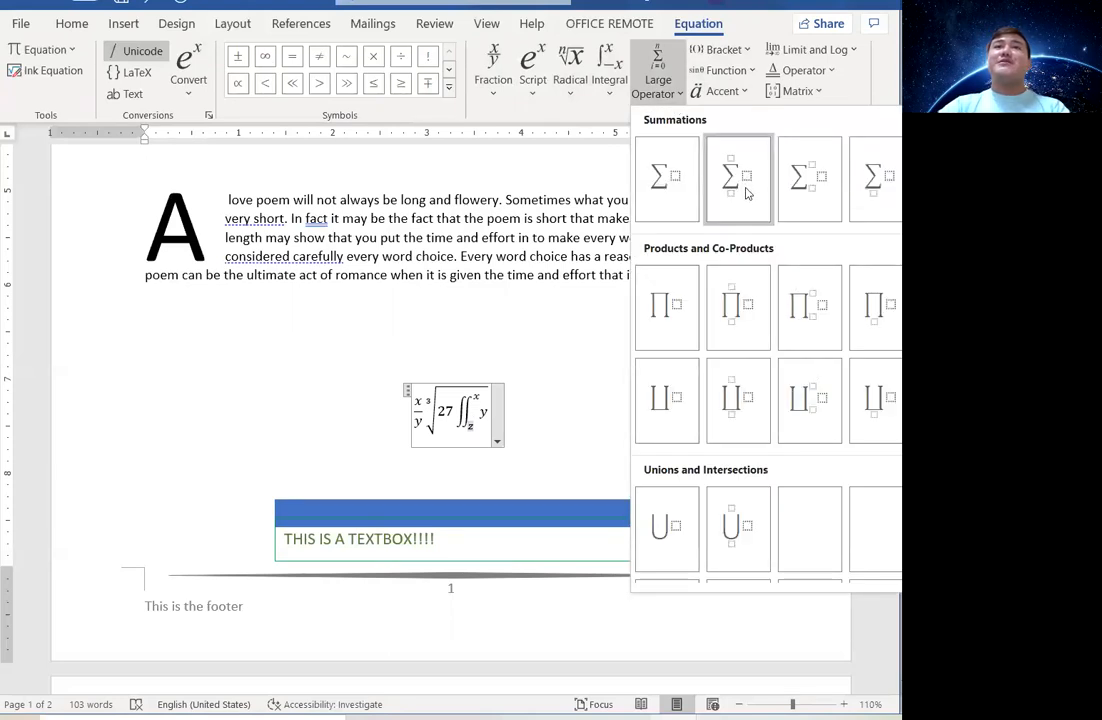
{"action": "left_click", "coordinate": [664, 187]}
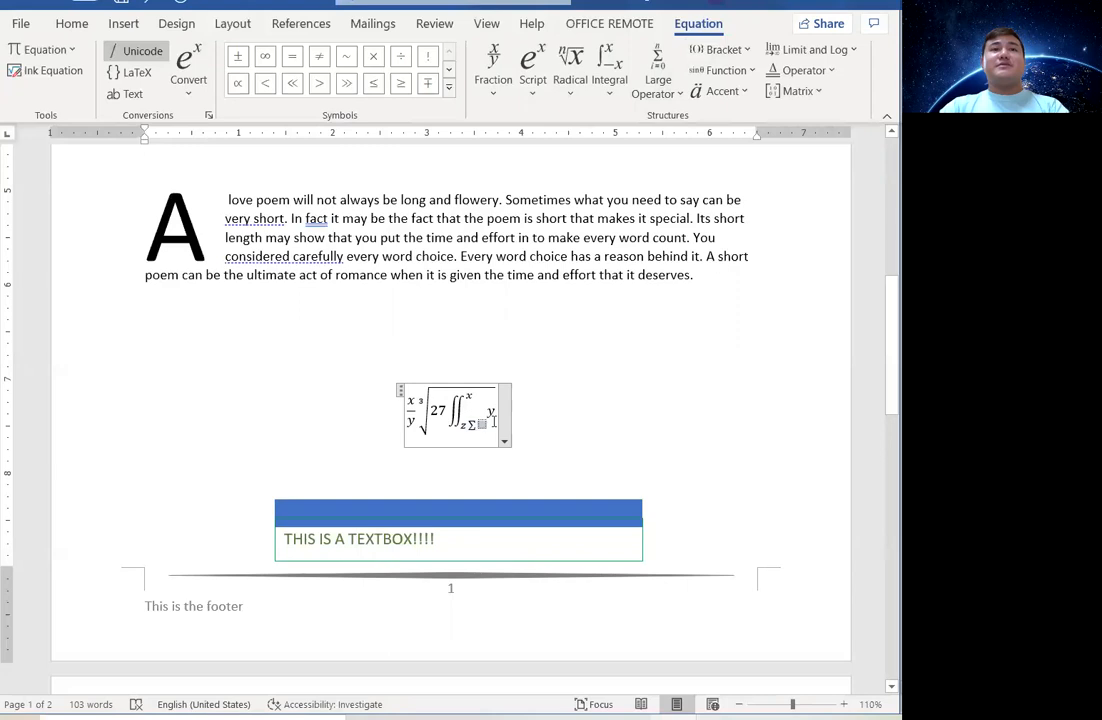
{"action": "type", "text": "z"}
{"action": "left_click", "coordinate": [550, 412]}
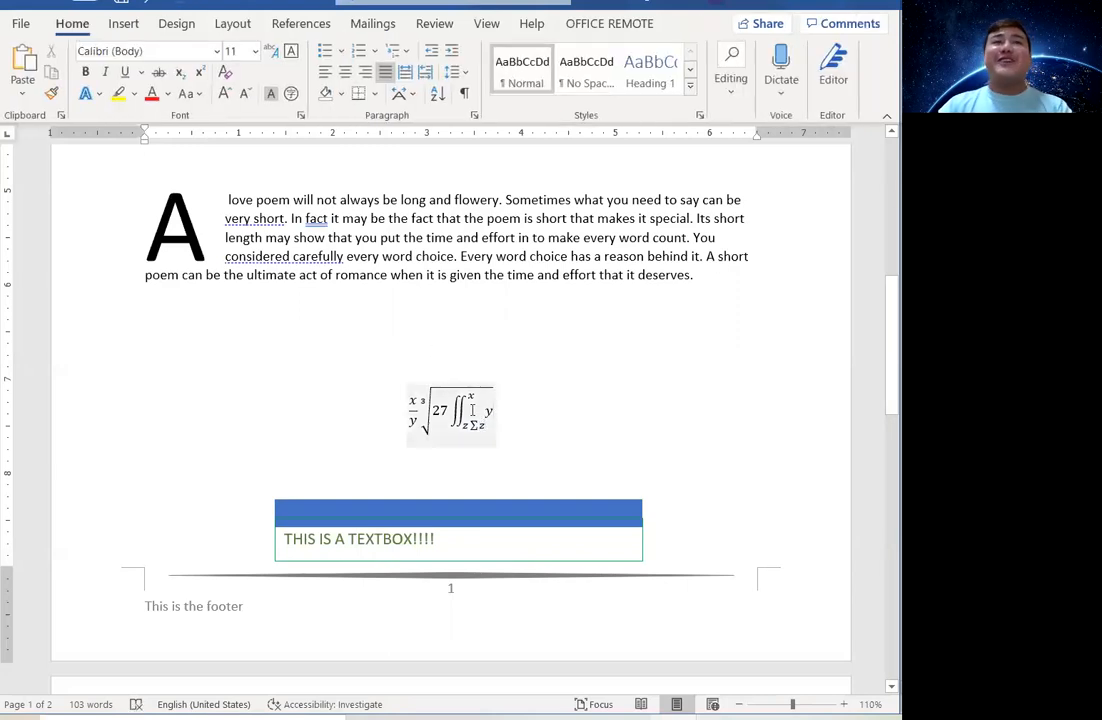
{"action": "left_click", "coordinate": [472, 410]}
{"action": "left_click", "coordinate": [502, 441]}
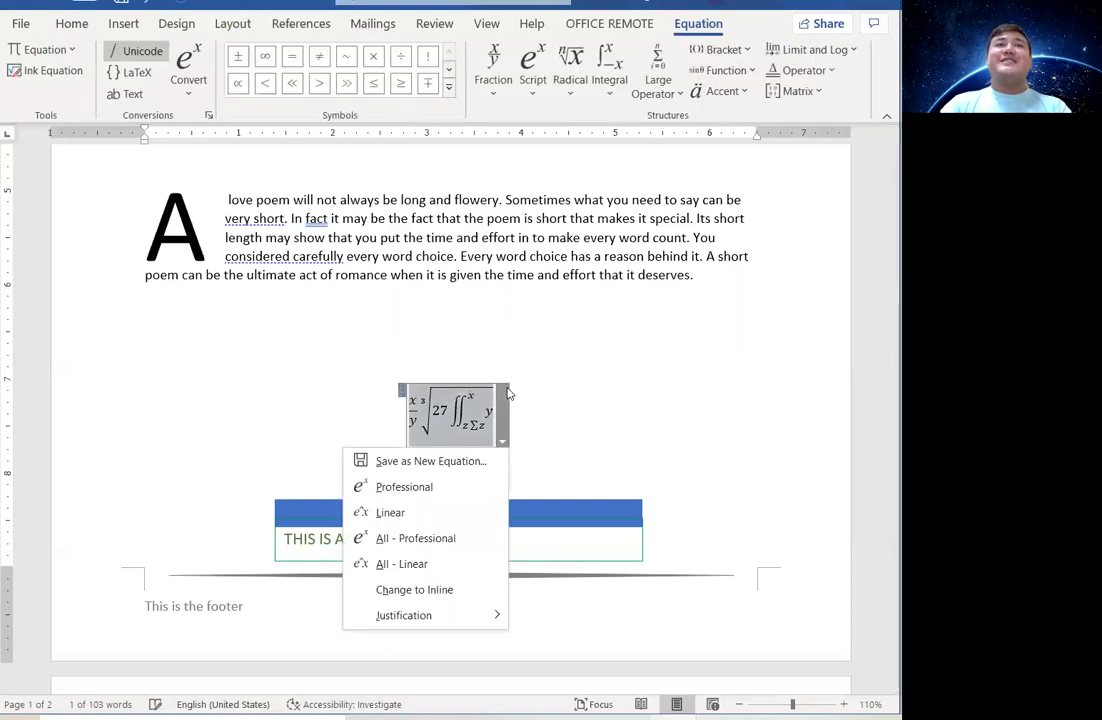
{"action": "key", "text": "Escape"}
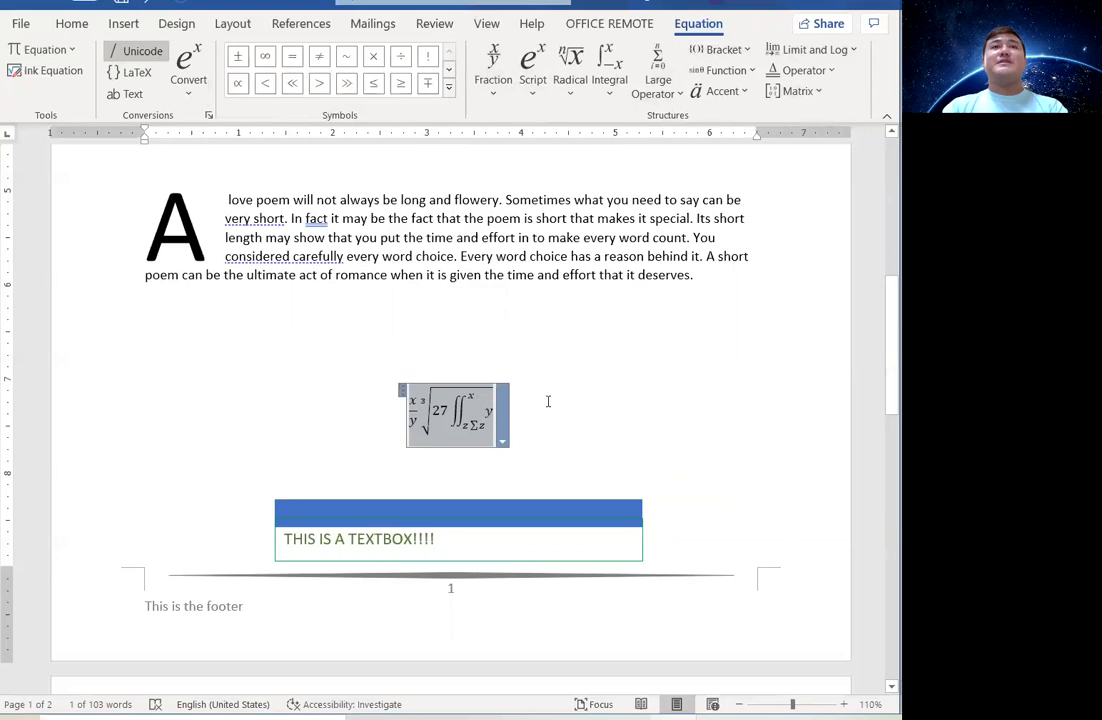
{"action": "left_click", "coordinate": [612, 97]}
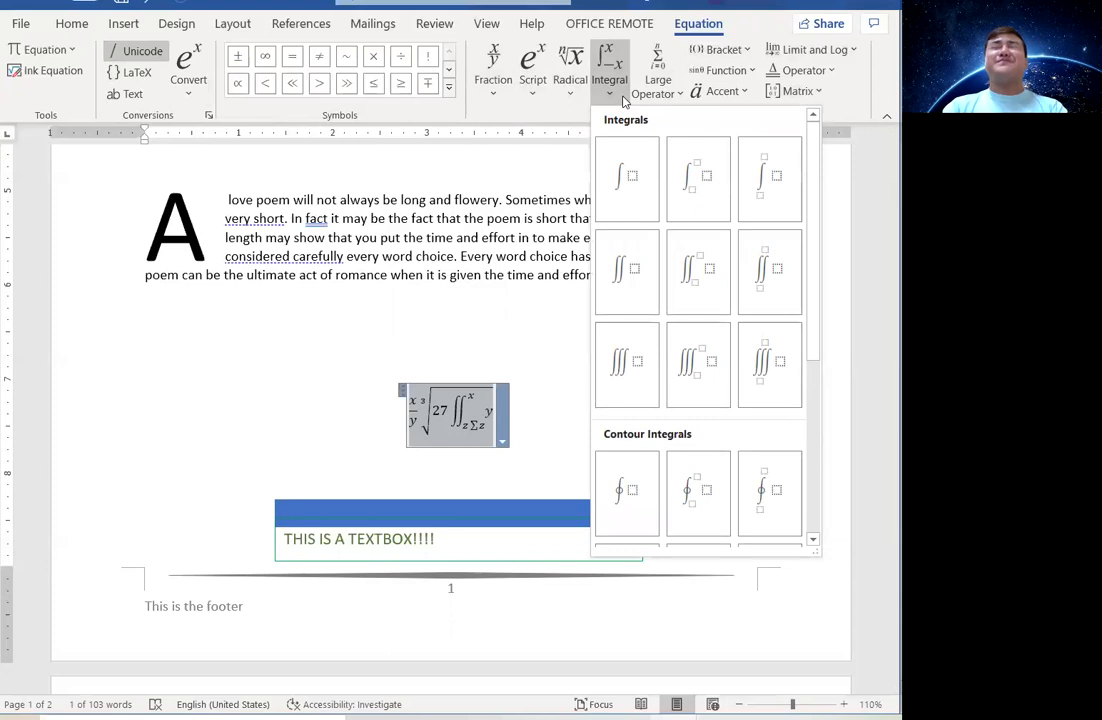
{"action": "left_click", "coordinate": [535, 96]}
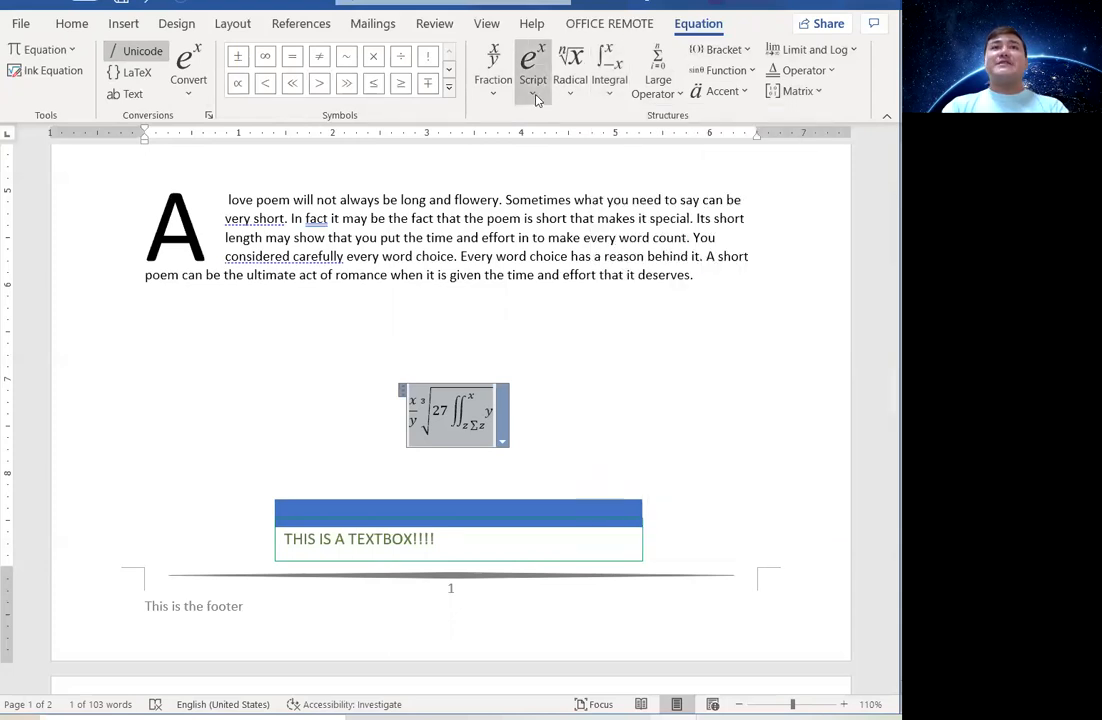
{"action": "left_click", "coordinate": [745, 71]}
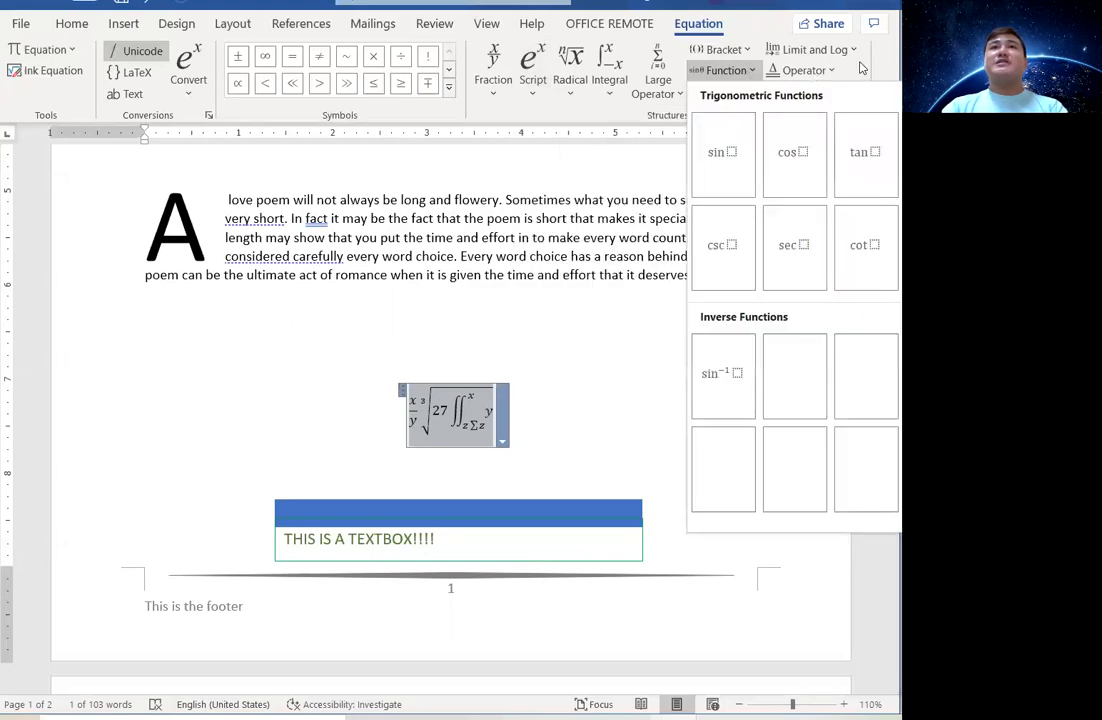
{"action": "left_click", "coordinate": [745, 71]}
{"action": "left_click", "coordinate": [802, 92]}
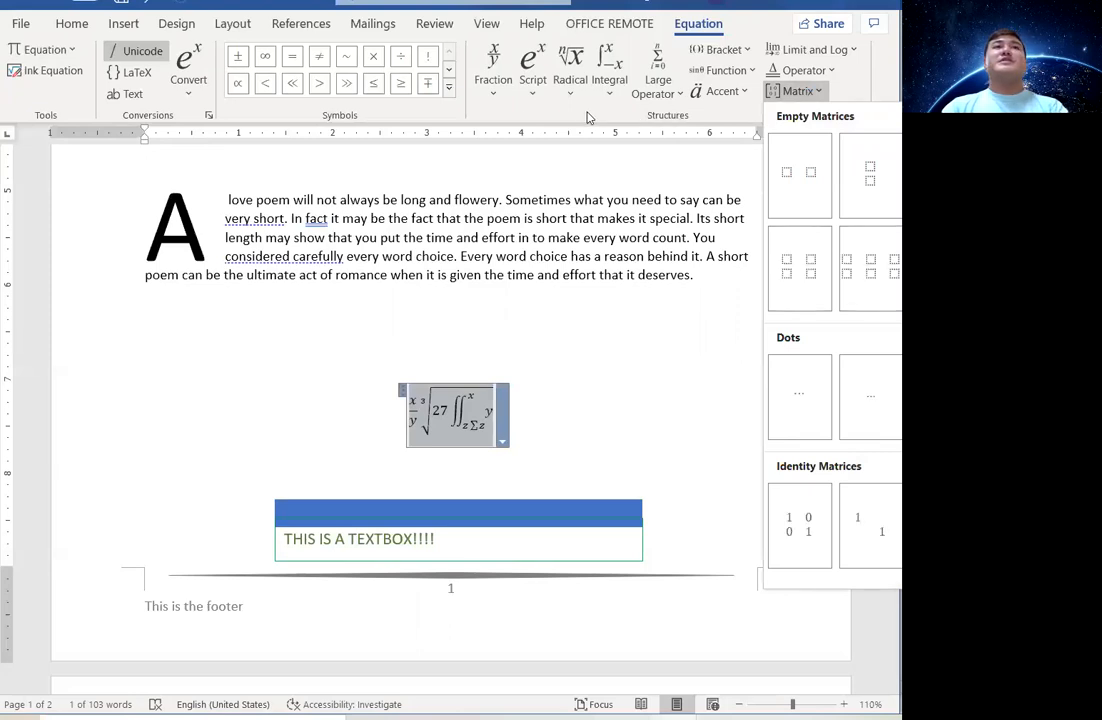
{"action": "left_click", "coordinate": [185, 96]}
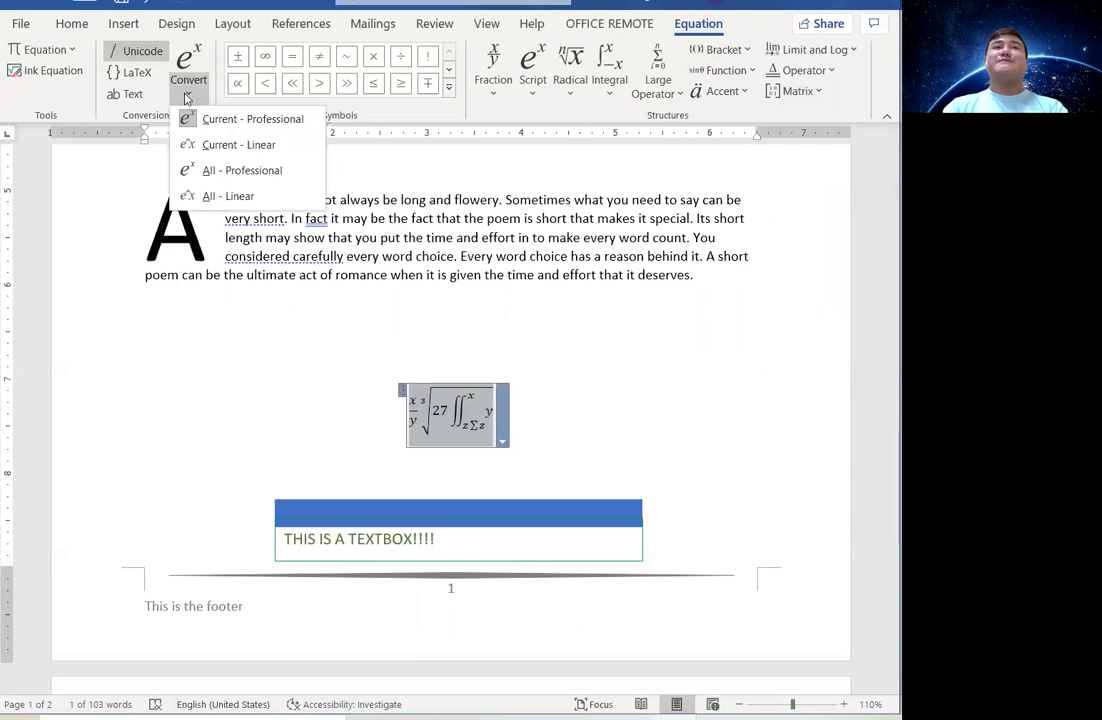
{"action": "left_click", "coordinate": [592, 428]}
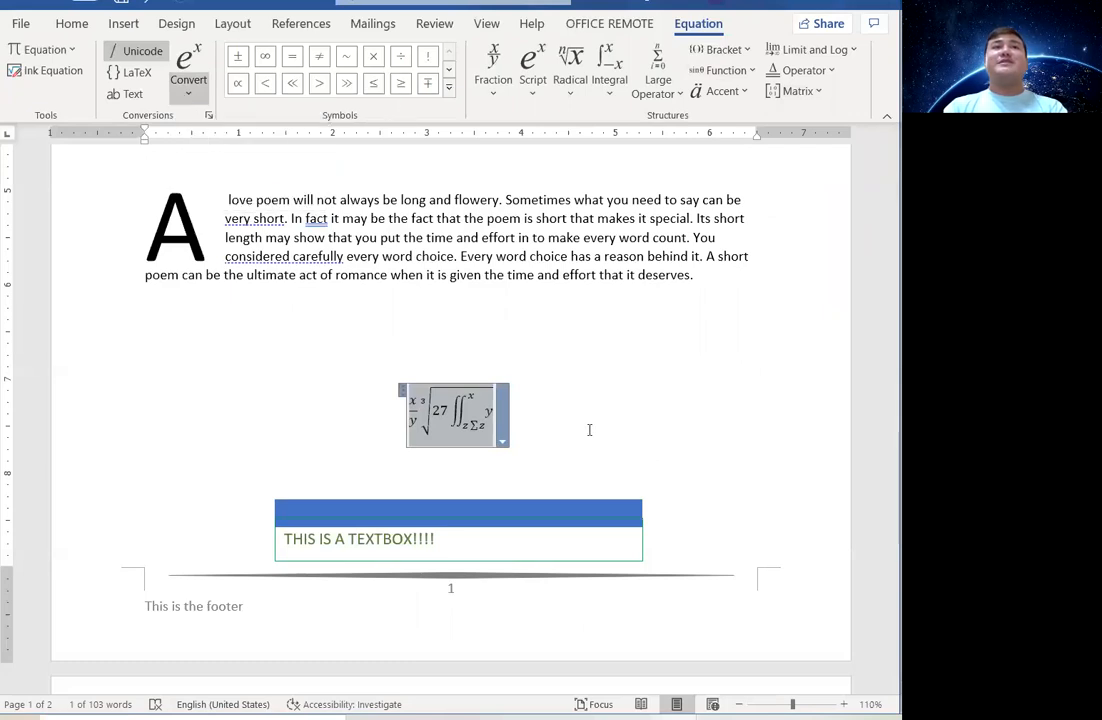
{"action": "left_click", "coordinate": [589, 430]}
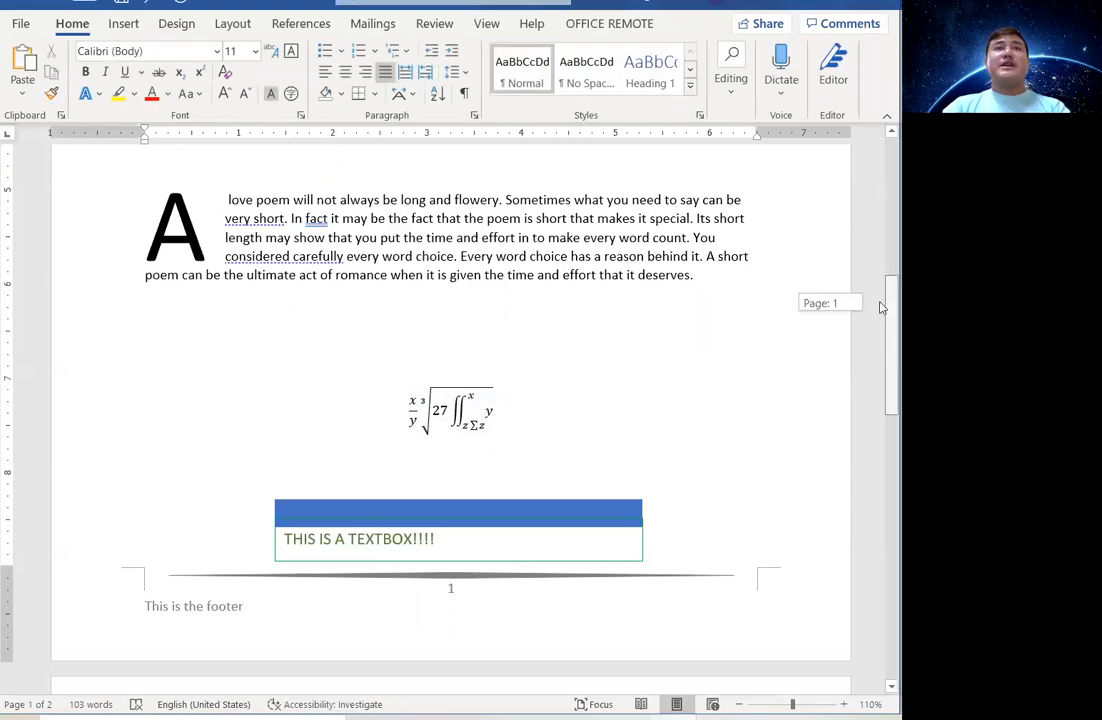
Move the cursor into the blank page 2 below the Ifugao State University header and show the Insert tools.
{"action": "left_click_drag", "start_coordinate": [880, 307], "coordinate": [881, 430]}
{"action": "left_click", "coordinate": [204, 369]}
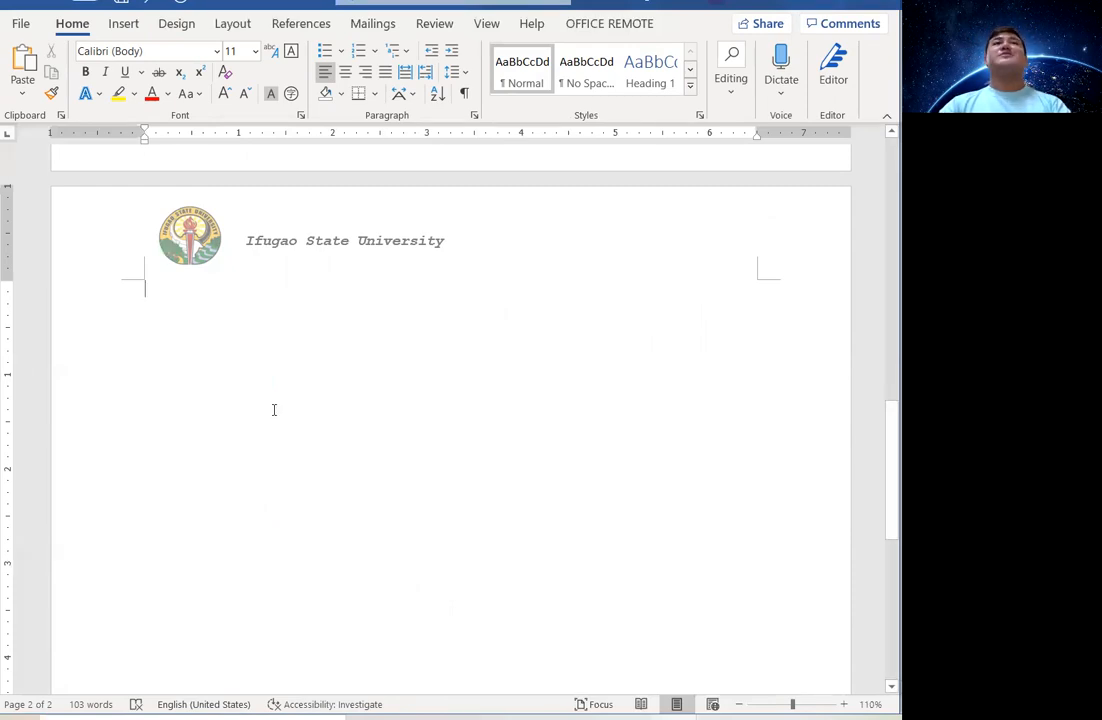
{"action": "left_click", "coordinate": [124, 24]}
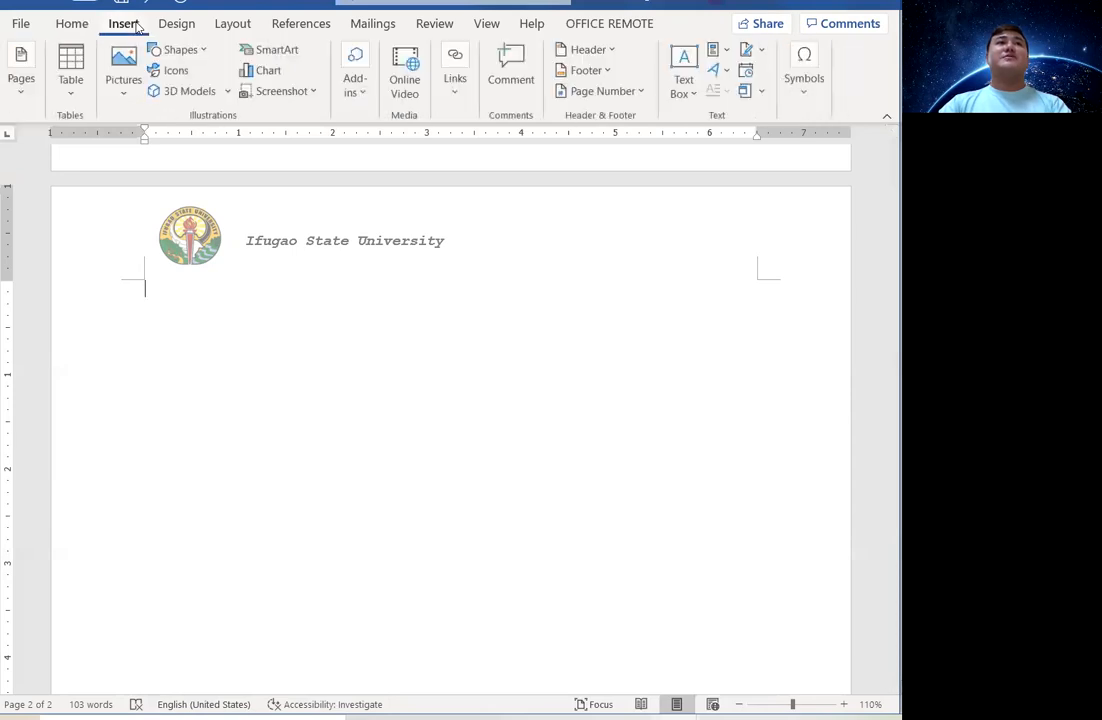
Open the SmartArt gallery and browse the List, Cycle, Hierarchy, Relationship, Matrix and Picture categories.
{"action": "left_click", "coordinate": [290, 57]}
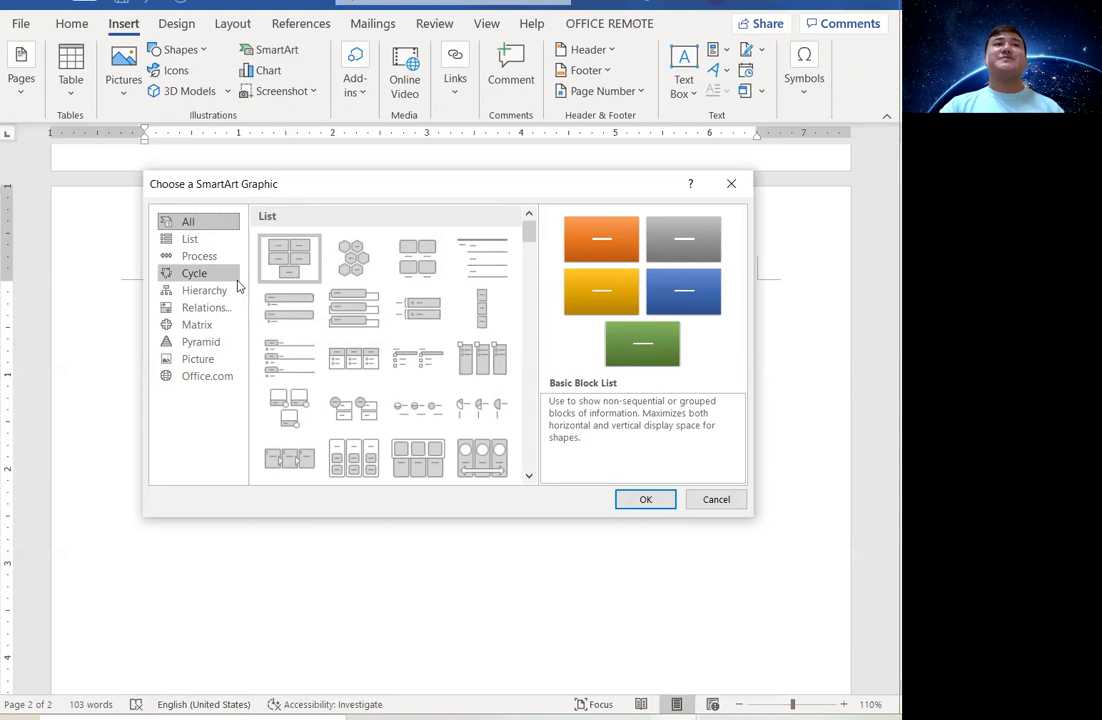
{"action": "left_click", "coordinate": [186, 242]}
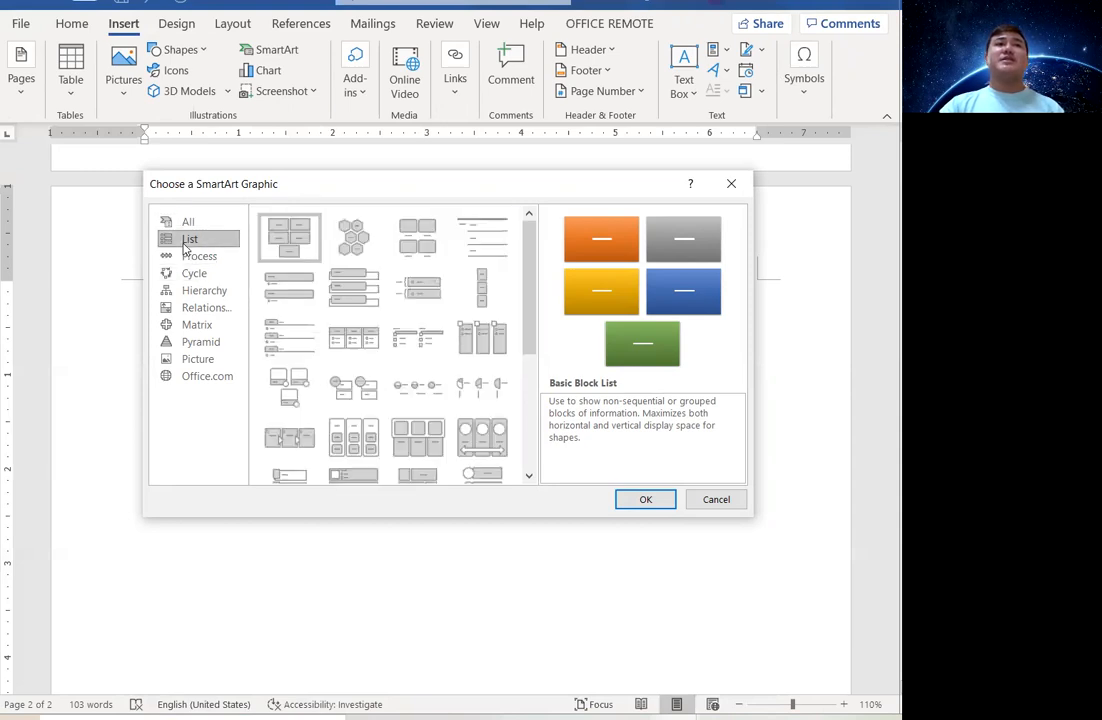
{"action": "left_click", "coordinate": [190, 273]}
{"action": "left_click", "coordinate": [210, 257]}
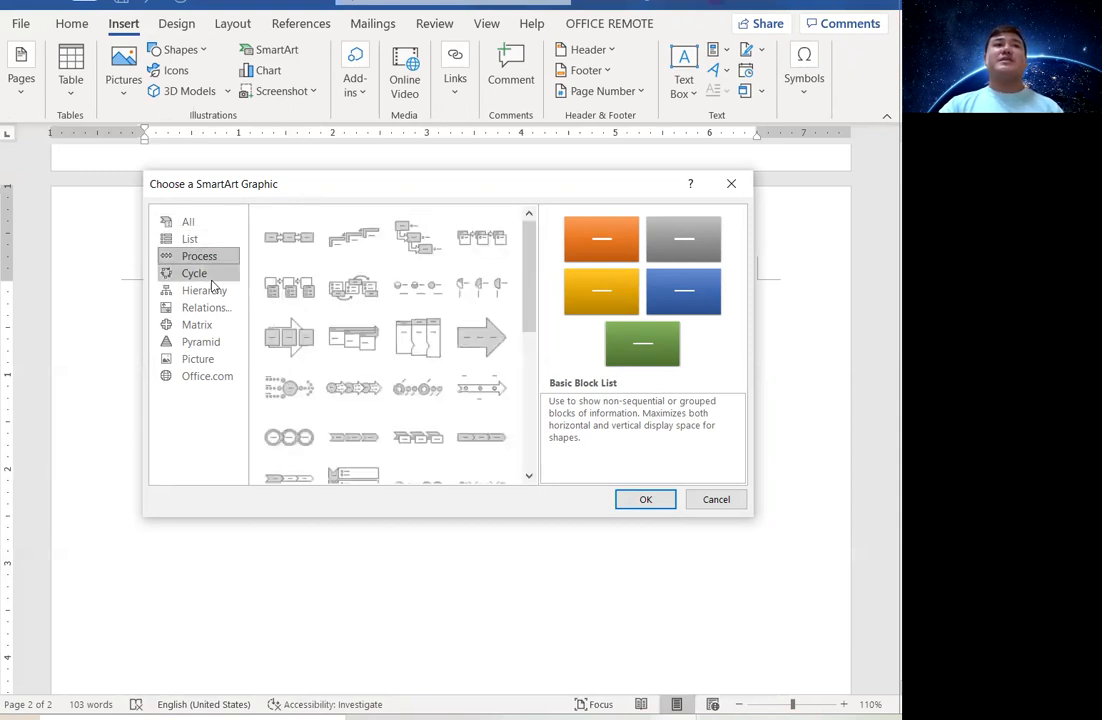
{"action": "left_click", "coordinate": [208, 291]}
{"action": "left_click", "coordinate": [192, 273]}
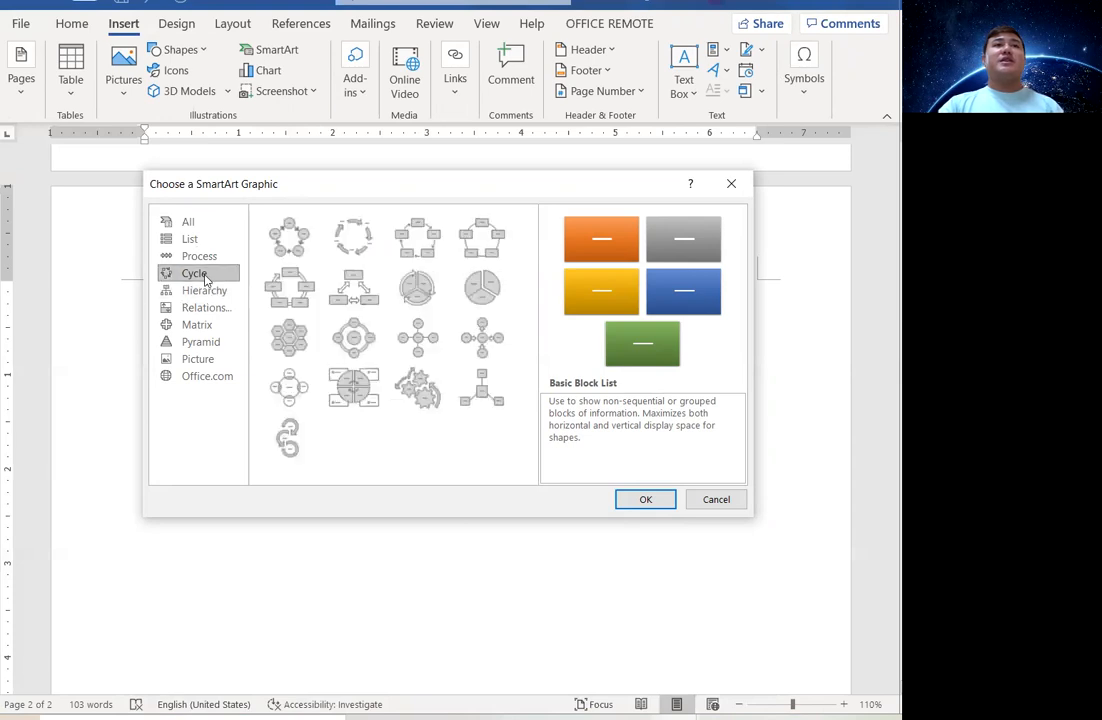
{"action": "left_click", "coordinate": [205, 290]}
{"action": "left_click", "coordinate": [212, 308]}
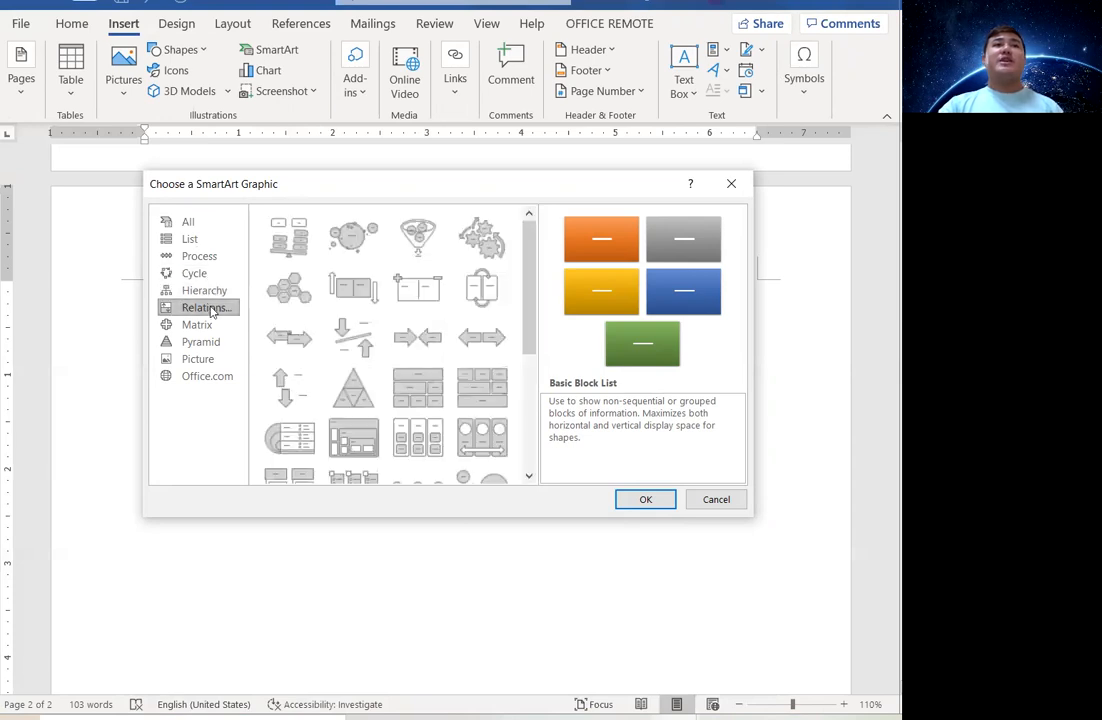
{"action": "left_click", "coordinate": [212, 326]}
{"action": "left_click", "coordinate": [212, 342]}
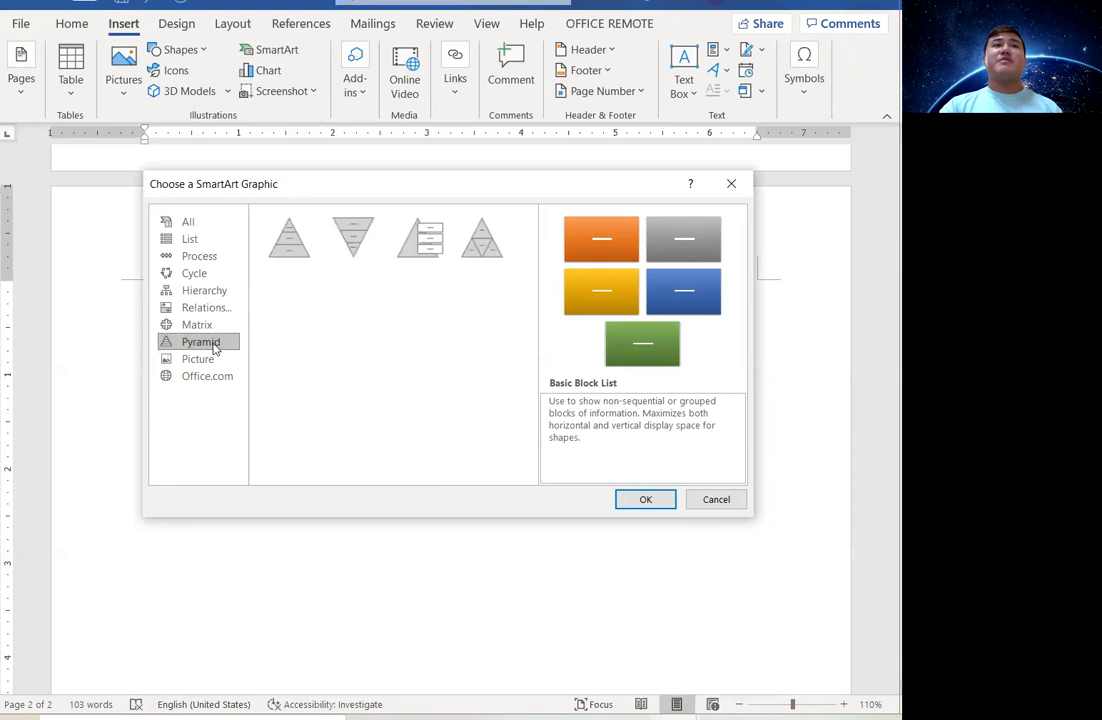
{"action": "left_click", "coordinate": [214, 360]}
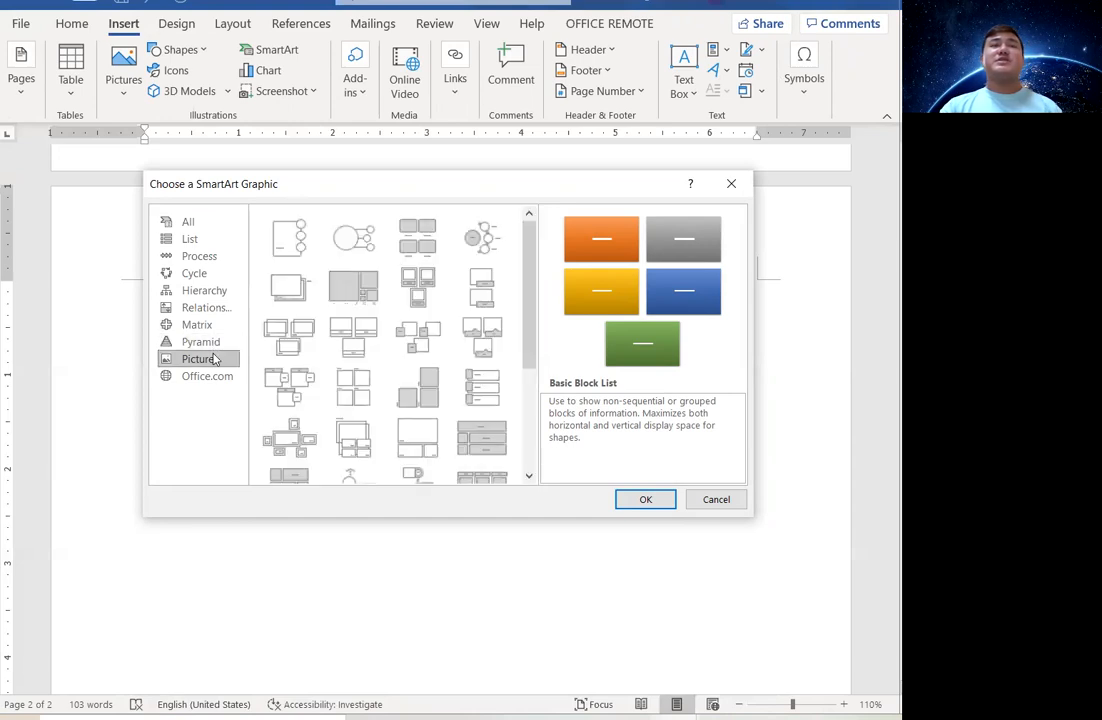
Insert the Cycle > Continuous Cycle SmartArt graphic on page 2.
{"action": "left_click", "coordinate": [206, 276]}
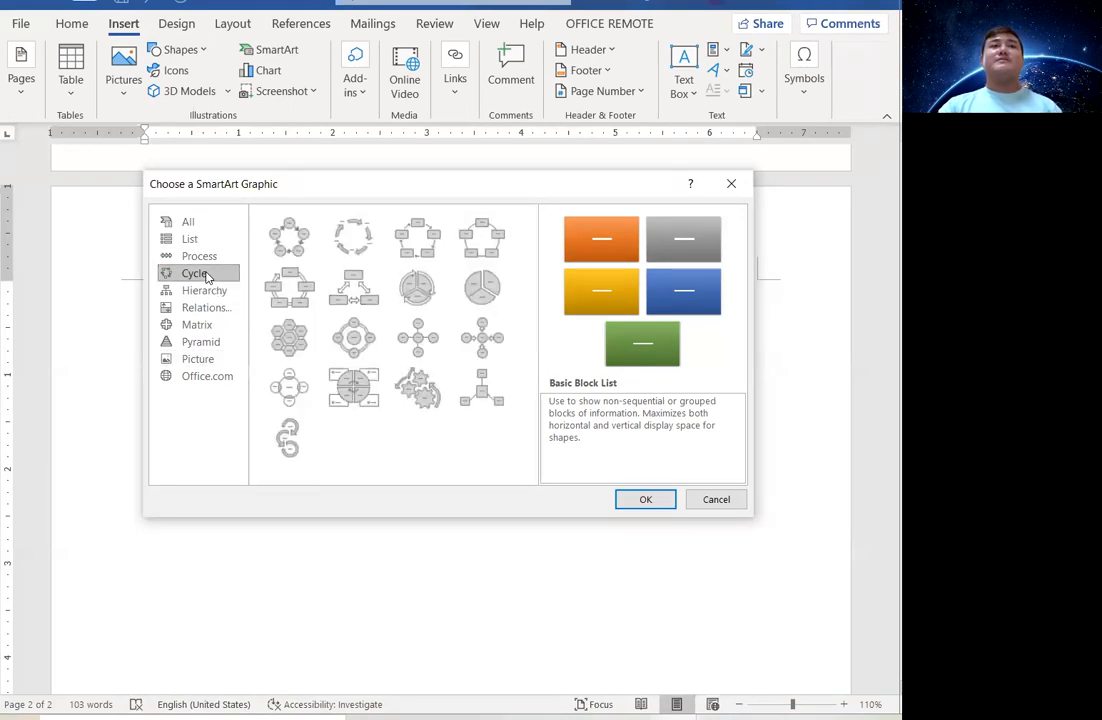
{"action": "left_click", "coordinate": [287, 301]}
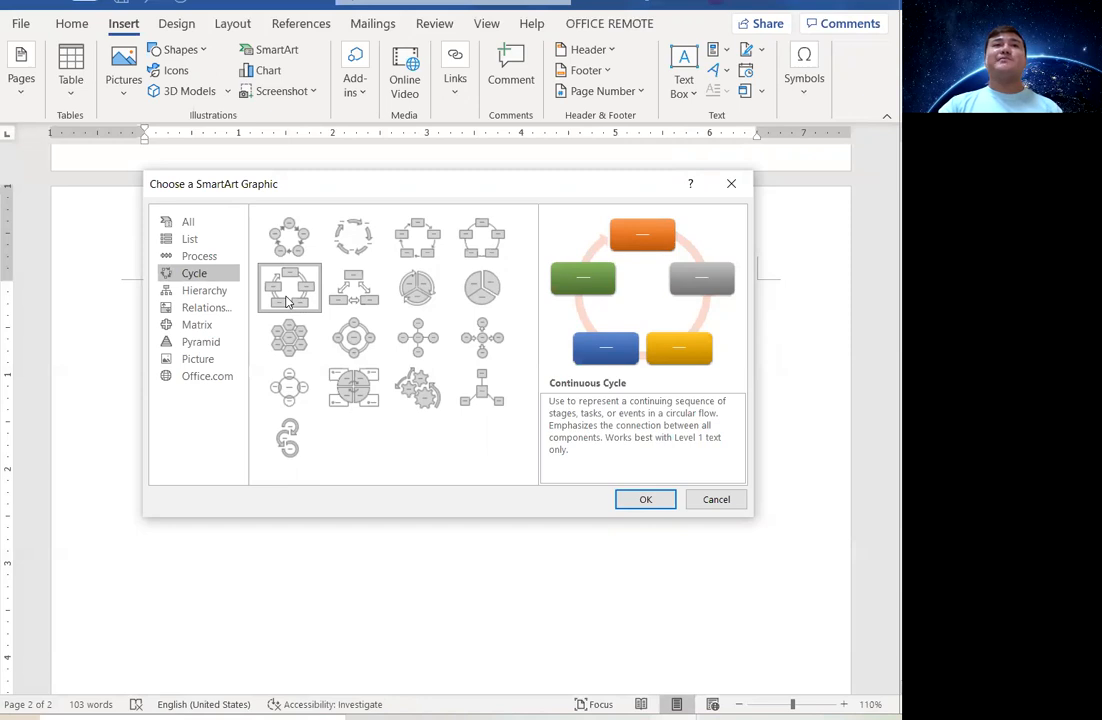
{"action": "left_click", "coordinate": [645, 499]}
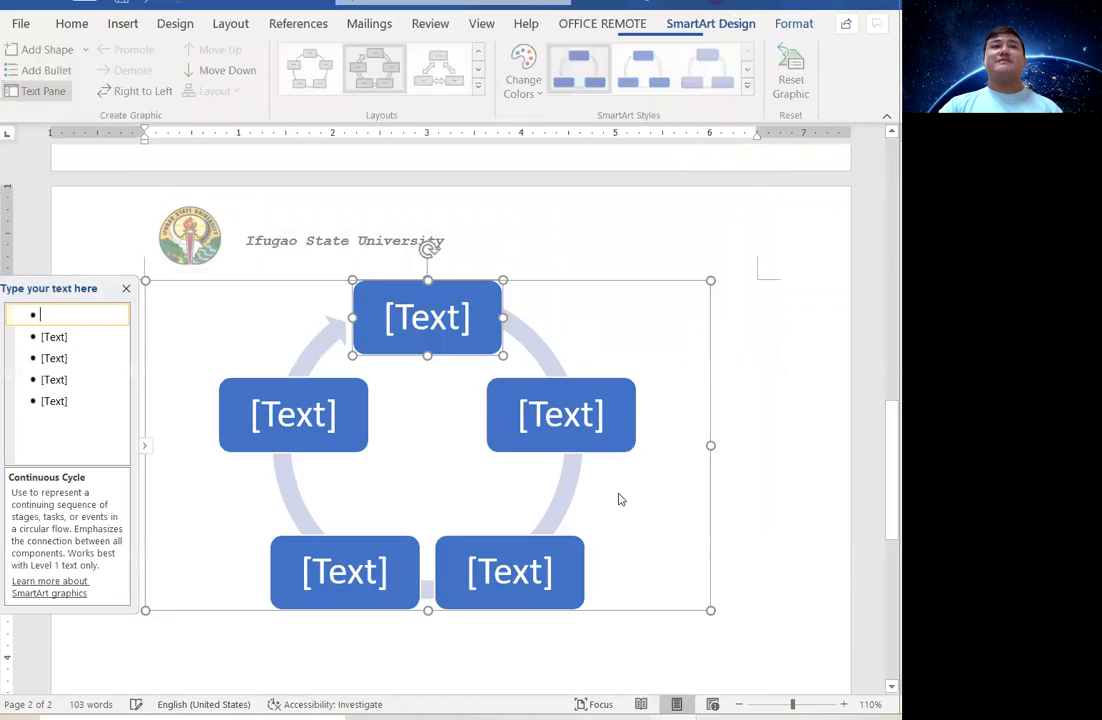
Label the top, right and bottom-right shapes Plan, Analyse and Create.
{"action": "left_click", "coordinate": [429, 318]}
{"action": "type", "text": "Plan"}
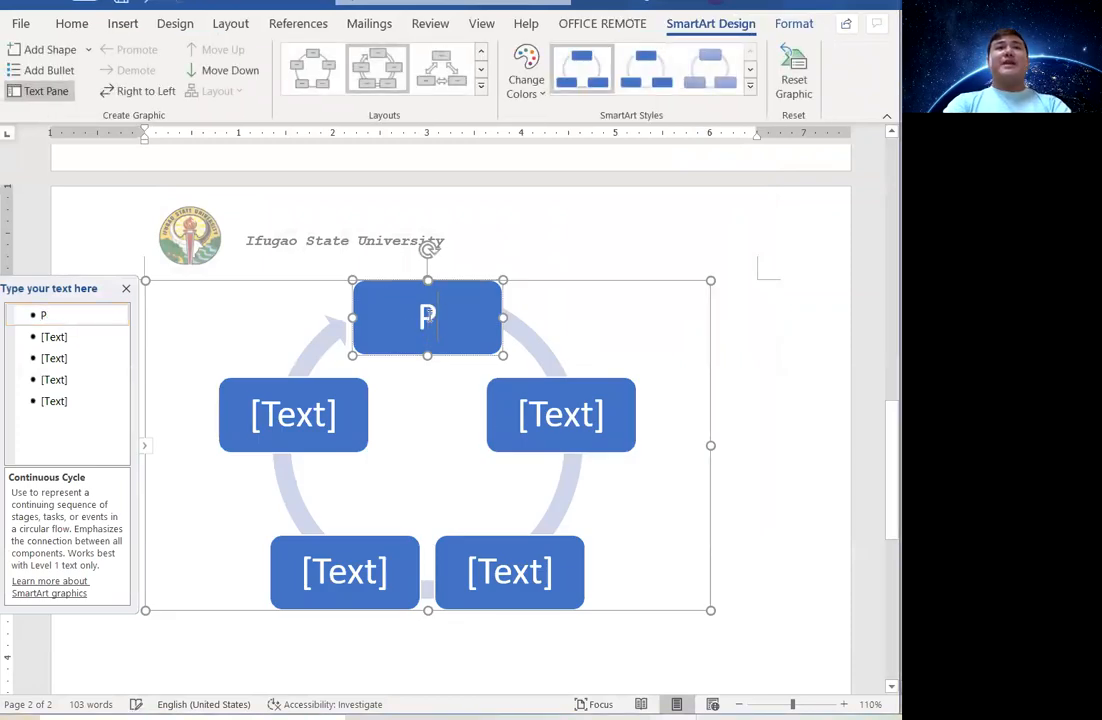
{"action": "left_click", "coordinate": [575, 418]}
{"action": "type", "text": "A"}
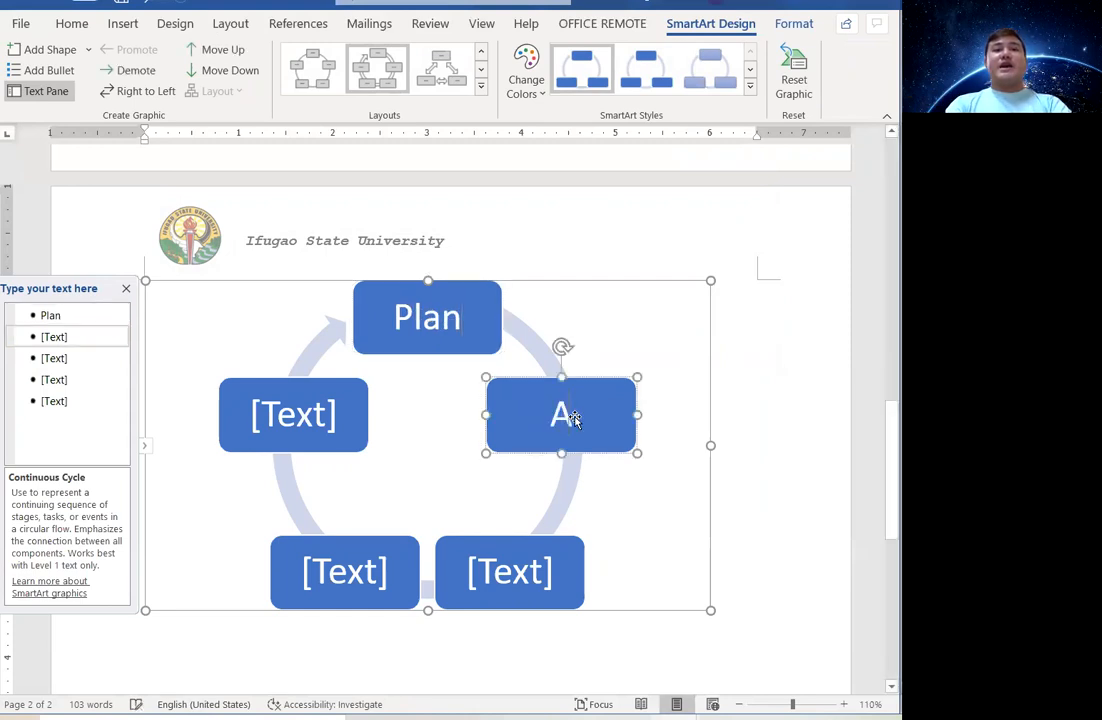
{"action": "type", "text": "nalysi"}
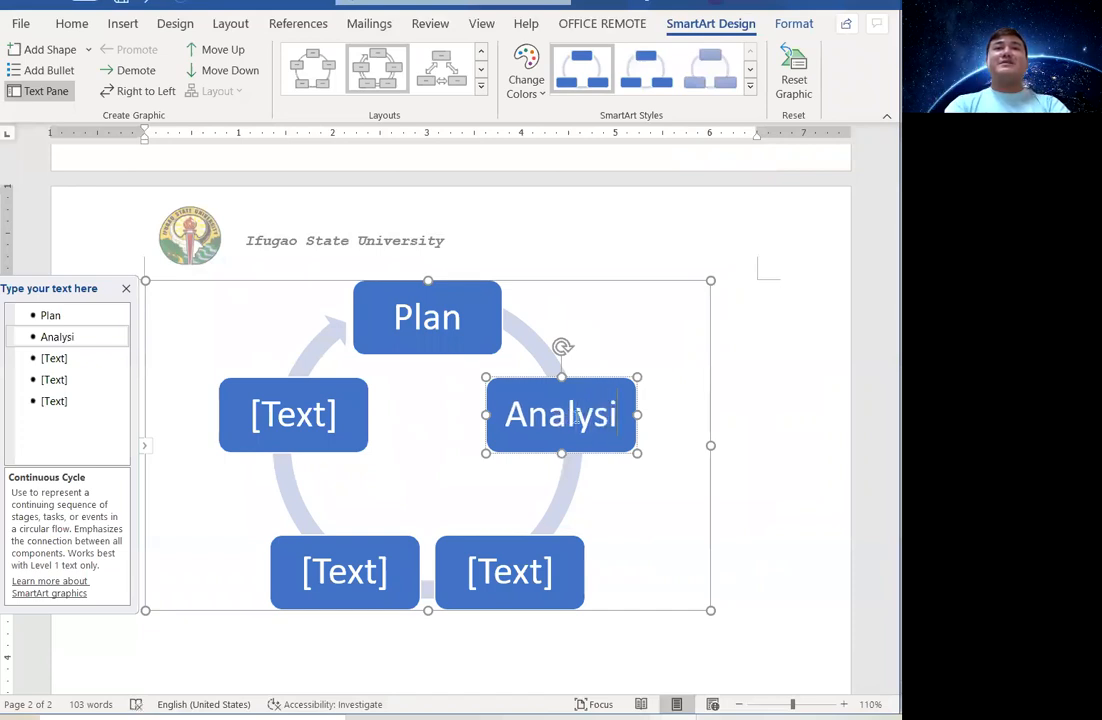
{"action": "key", "text": "BackSpace"}
{"action": "type", "text": "e"}
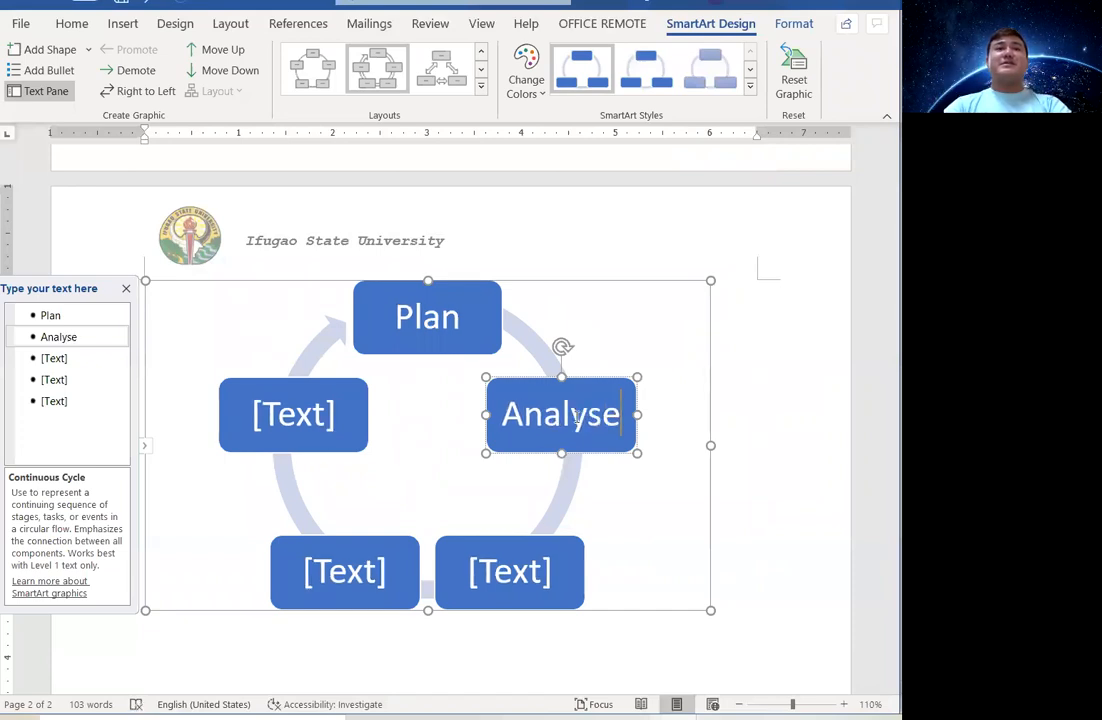
{"action": "left_click", "coordinate": [508, 585]}
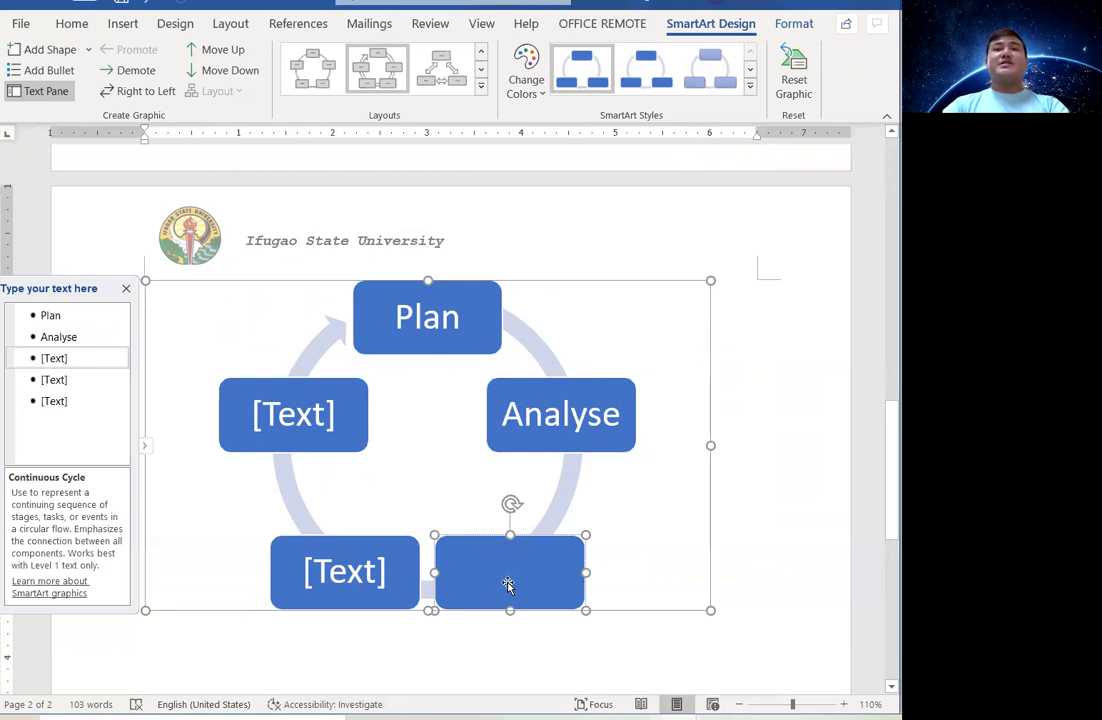
{"action": "type", "text": "Create"}
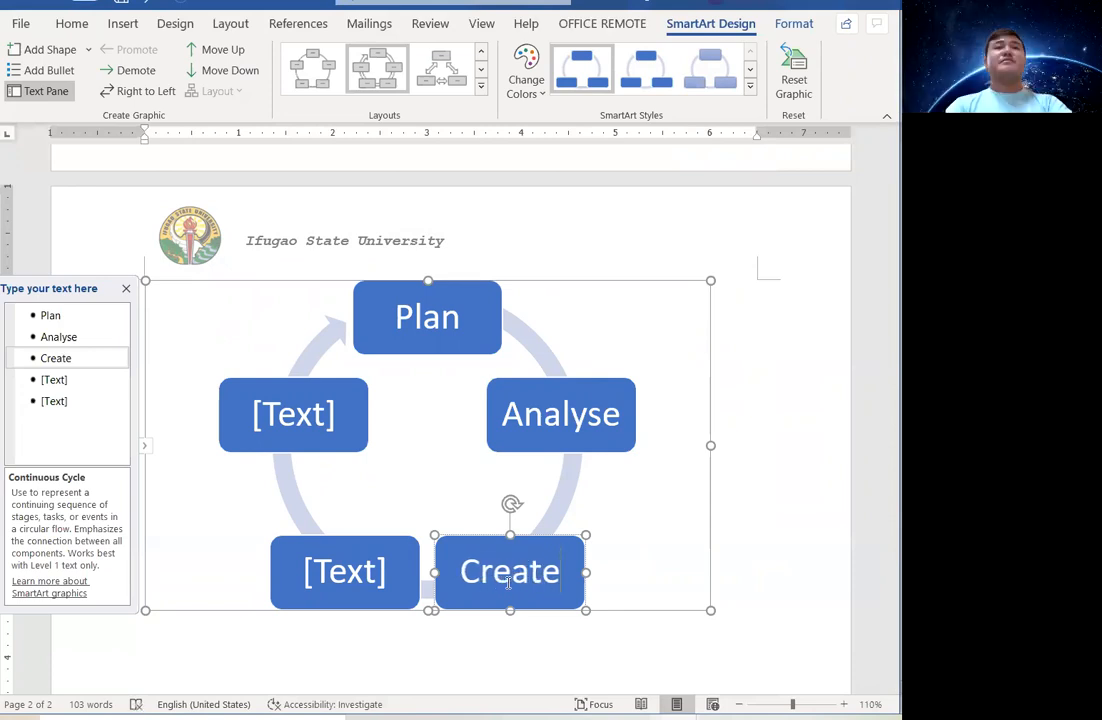
Label the bottom-left and left shapes Test and Implement, then select the whole diagram.
{"action": "left_click", "coordinate": [315, 577]}
{"action": "type", "text": "Test"}
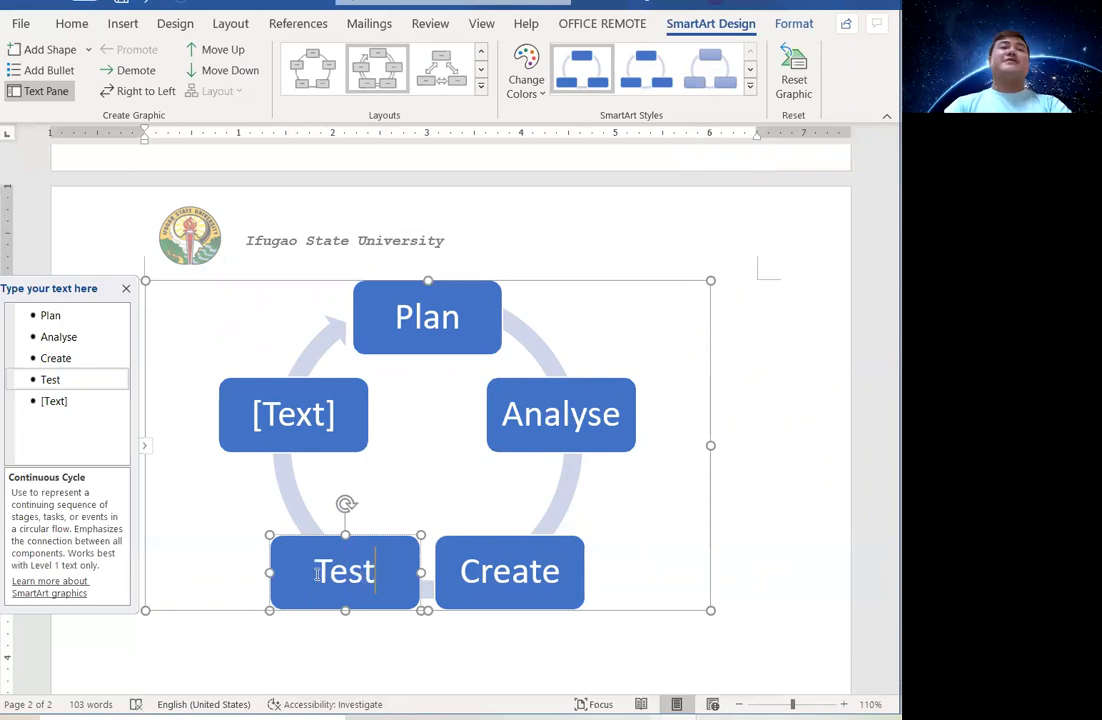
{"action": "left_click", "coordinate": [312, 427]}
{"action": "type", "text": "Implement"}
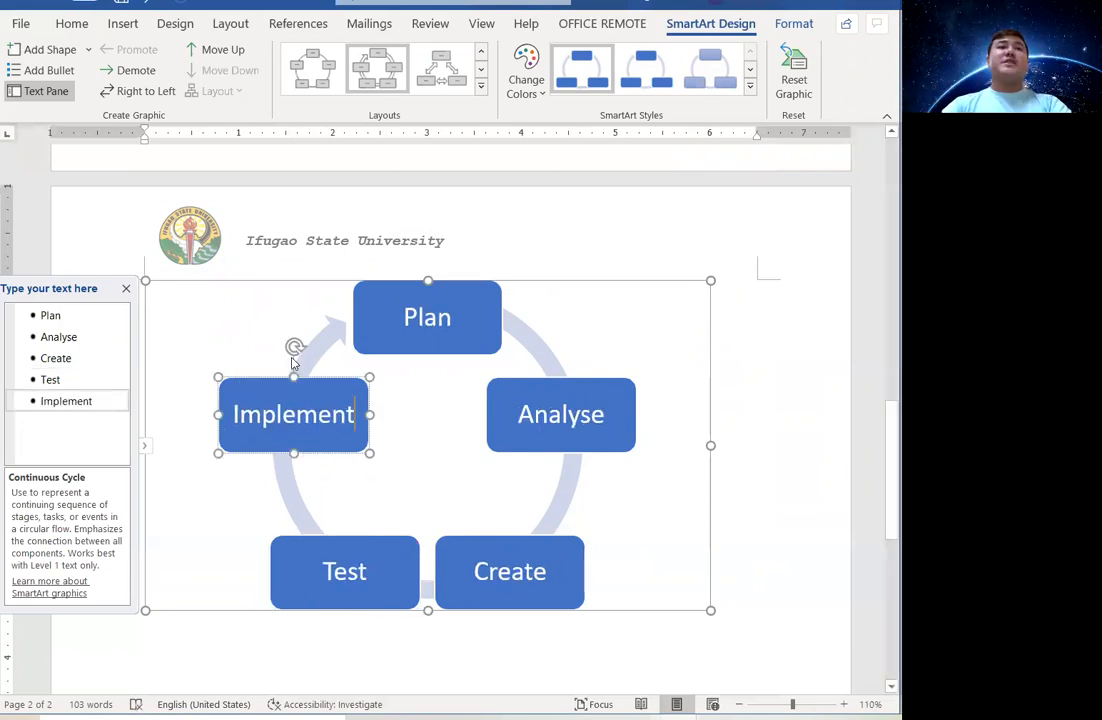
{"action": "left_click", "coordinate": [564, 281]}
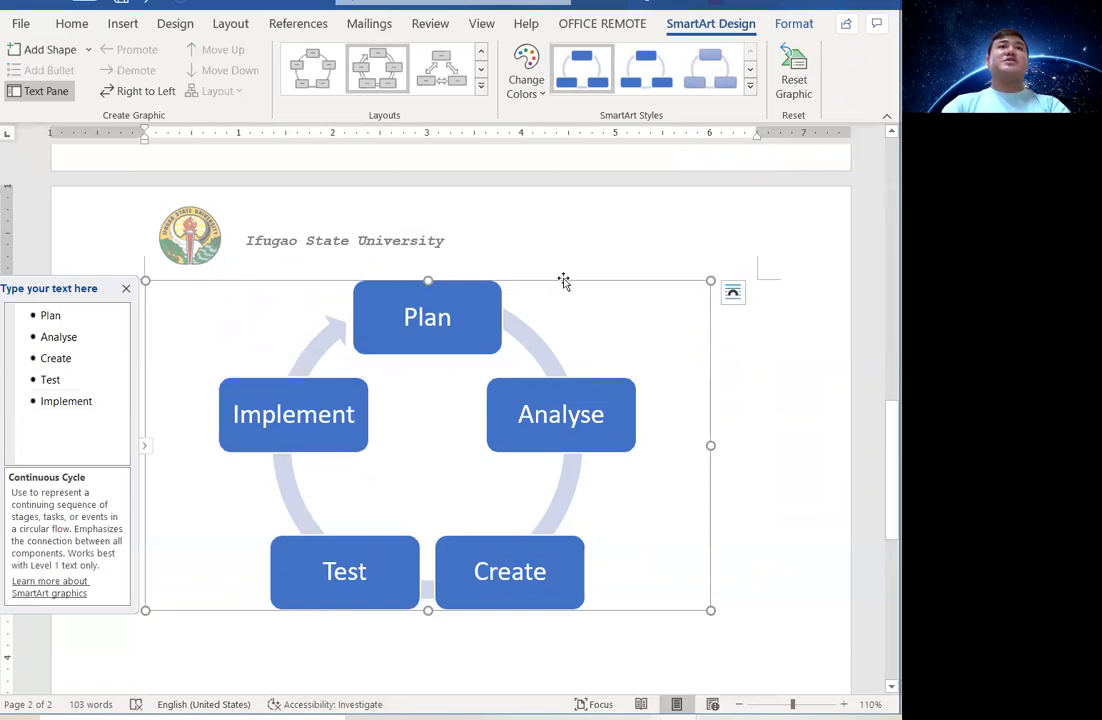
Apply the Colorful orange-grey colour scheme and switch the cycle from Gear to Text Cycle layout.
{"action": "left_click", "coordinate": [535, 99]}
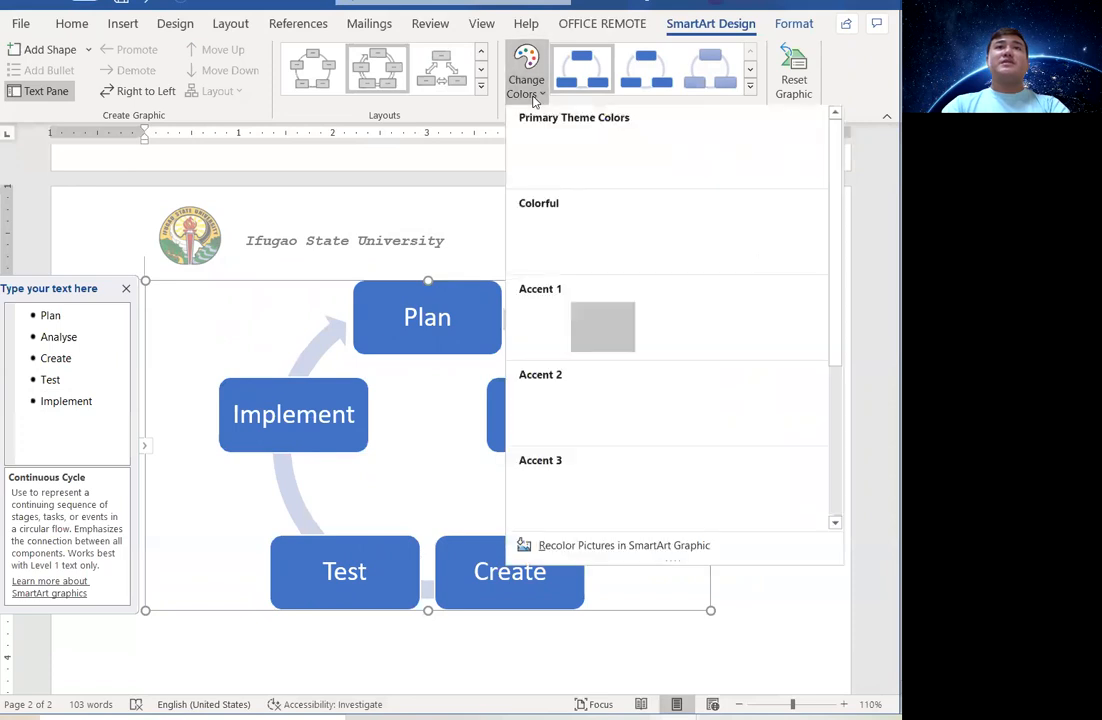
{"action": "key", "text": "Escape"}
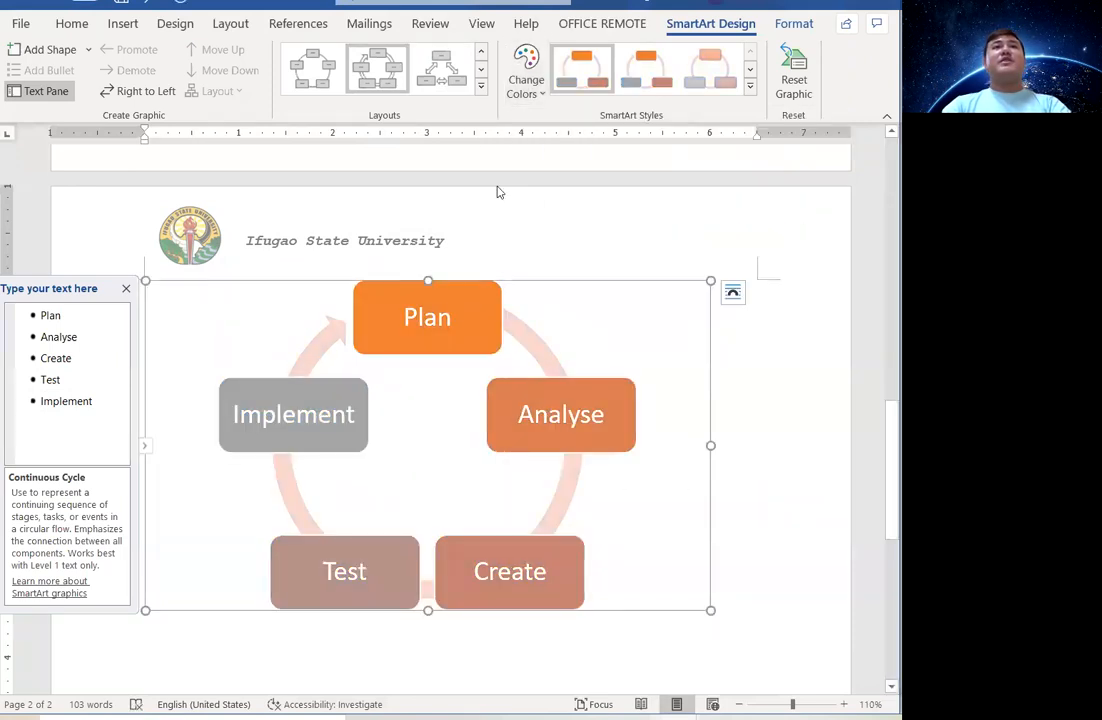
{"action": "left_click", "coordinate": [481, 85]}
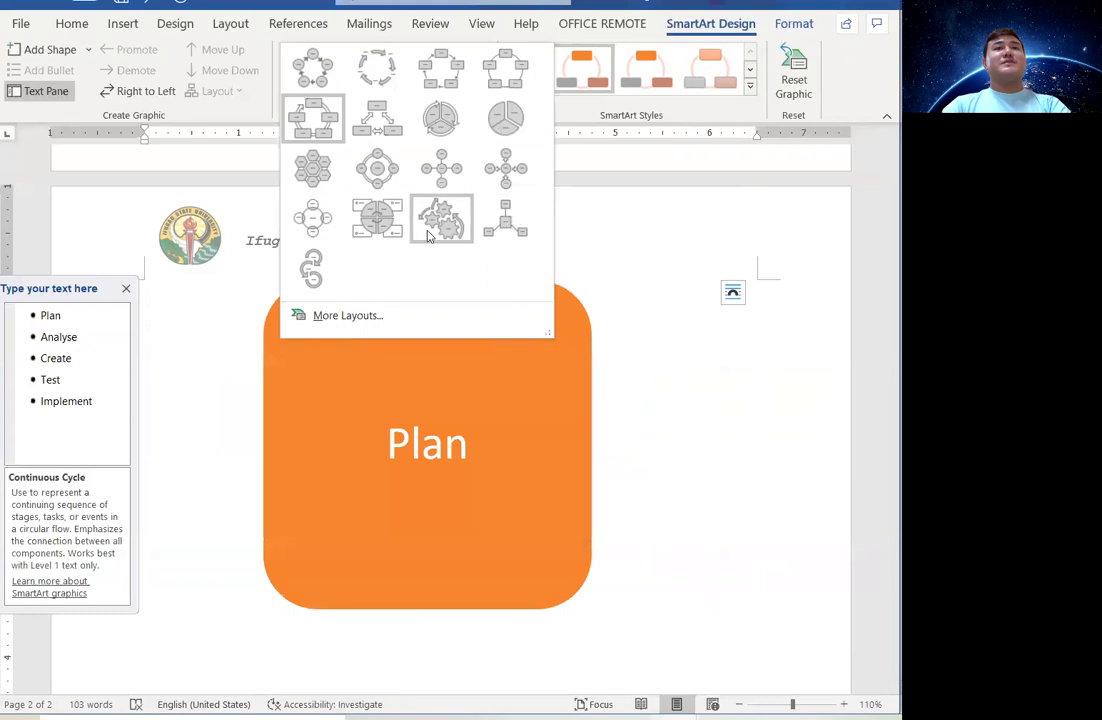
{"action": "key", "text": "Escape"}
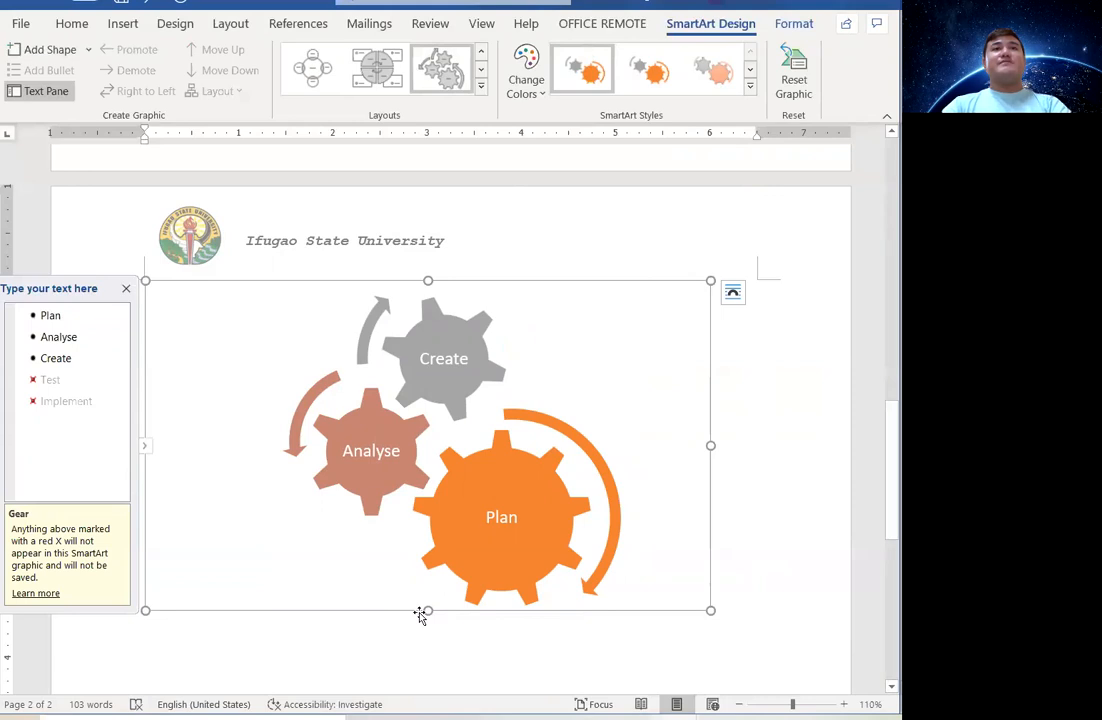
{"action": "left_click", "coordinate": [480, 87]}
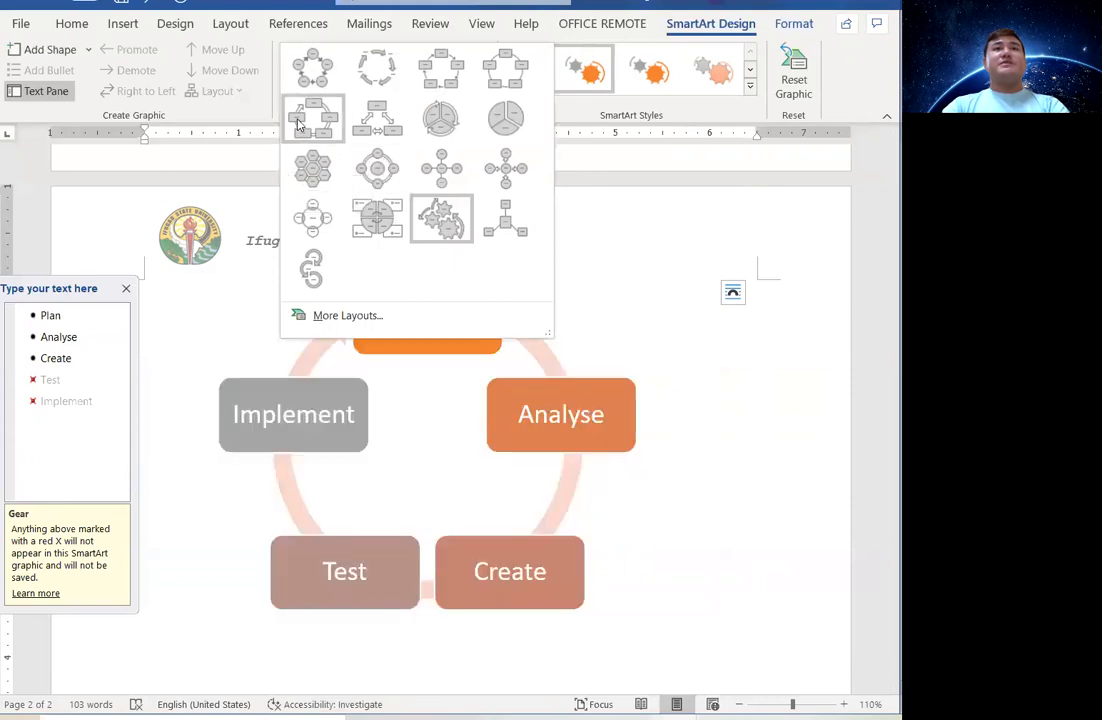
{"action": "left_click", "coordinate": [362, 70]}
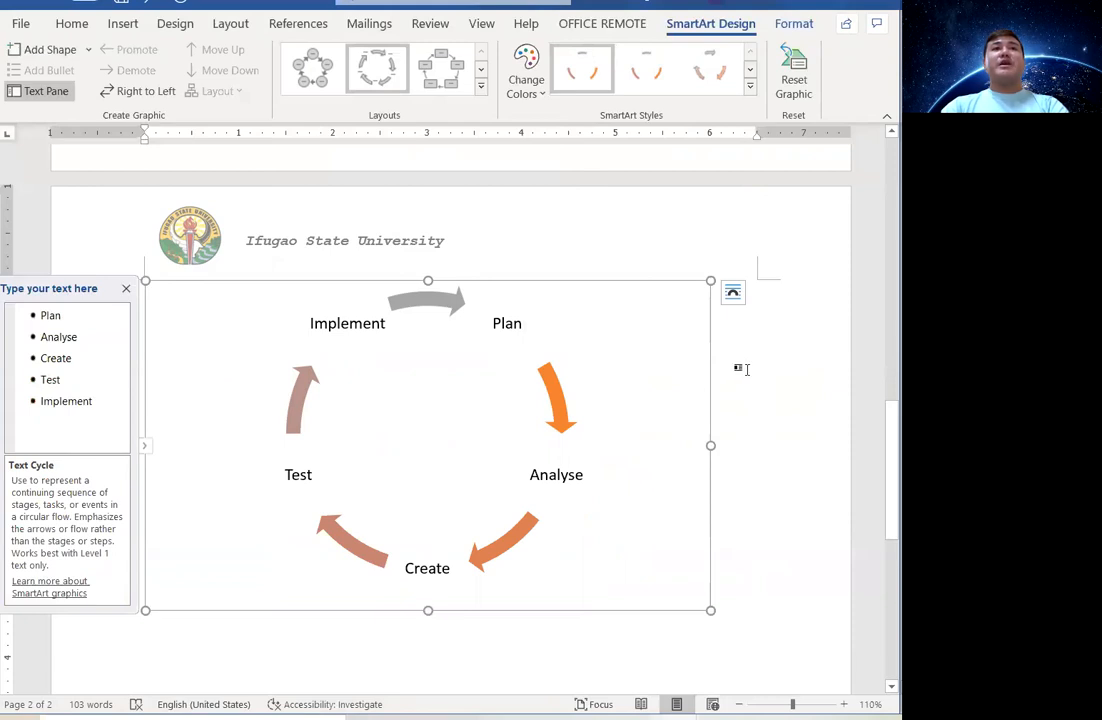
{"action": "left_click", "coordinate": [745, 369]}
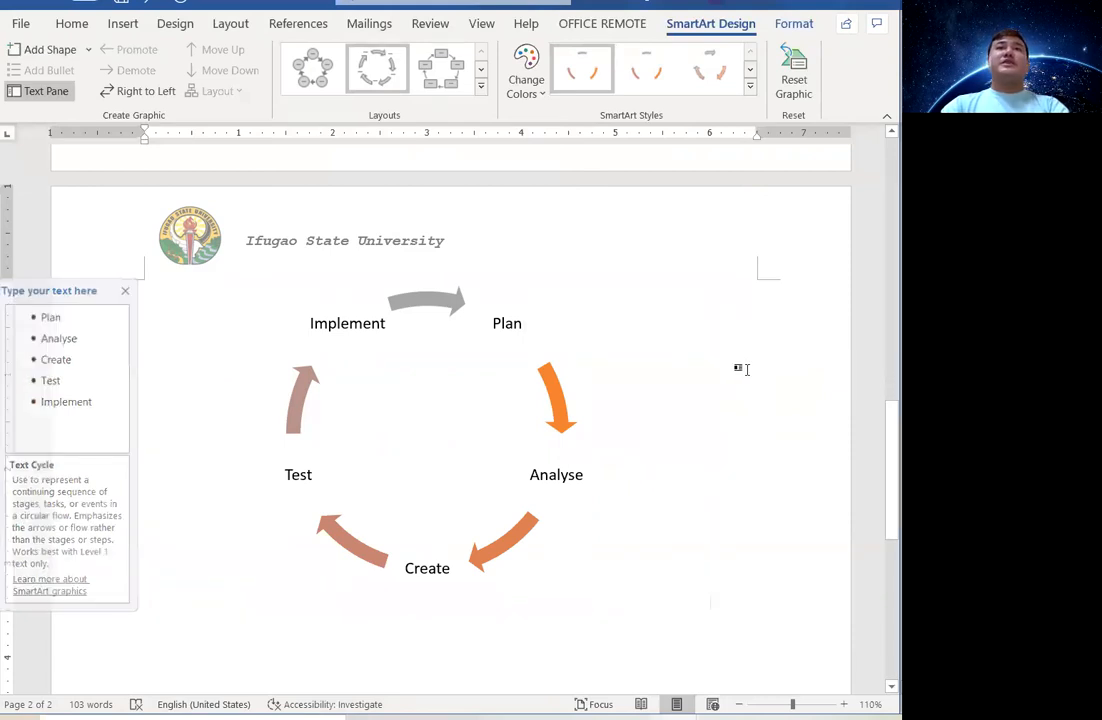
{"action": "left_click", "coordinate": [401, 322]}
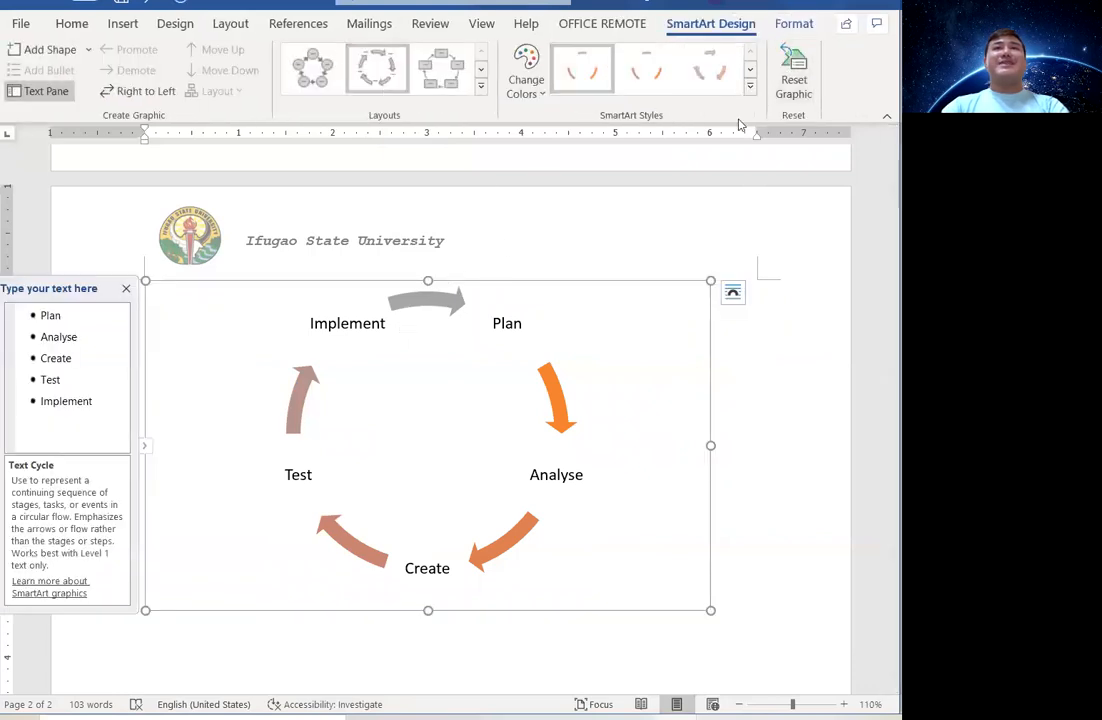
{"action": "left_click", "coordinate": [794, 26]}
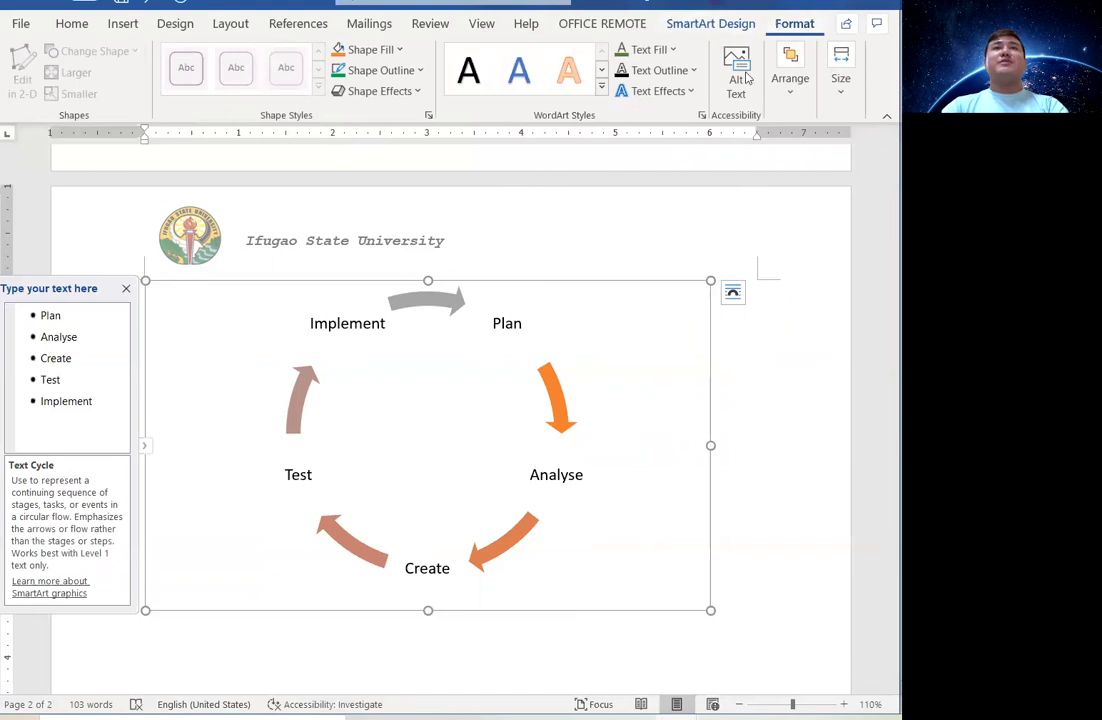
Fill the diagram background with Blue, Accent 1, Lighter 40%.
{"action": "left_click", "coordinate": [395, 50]}
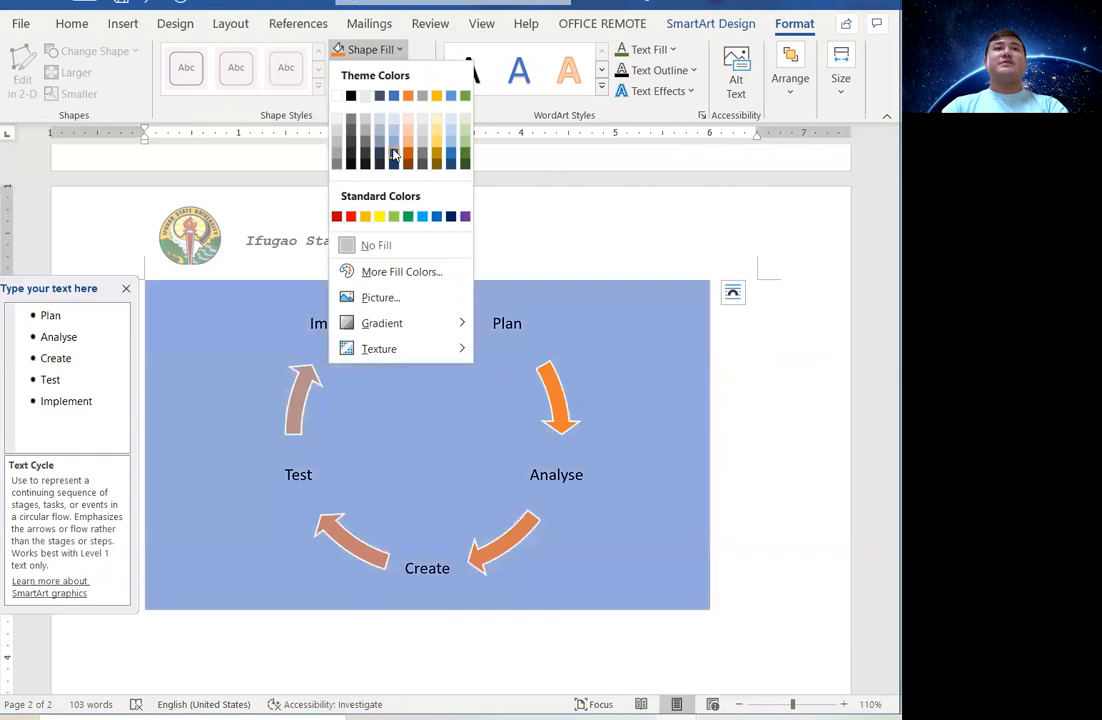
{"action": "left_click", "coordinate": [393, 137]}
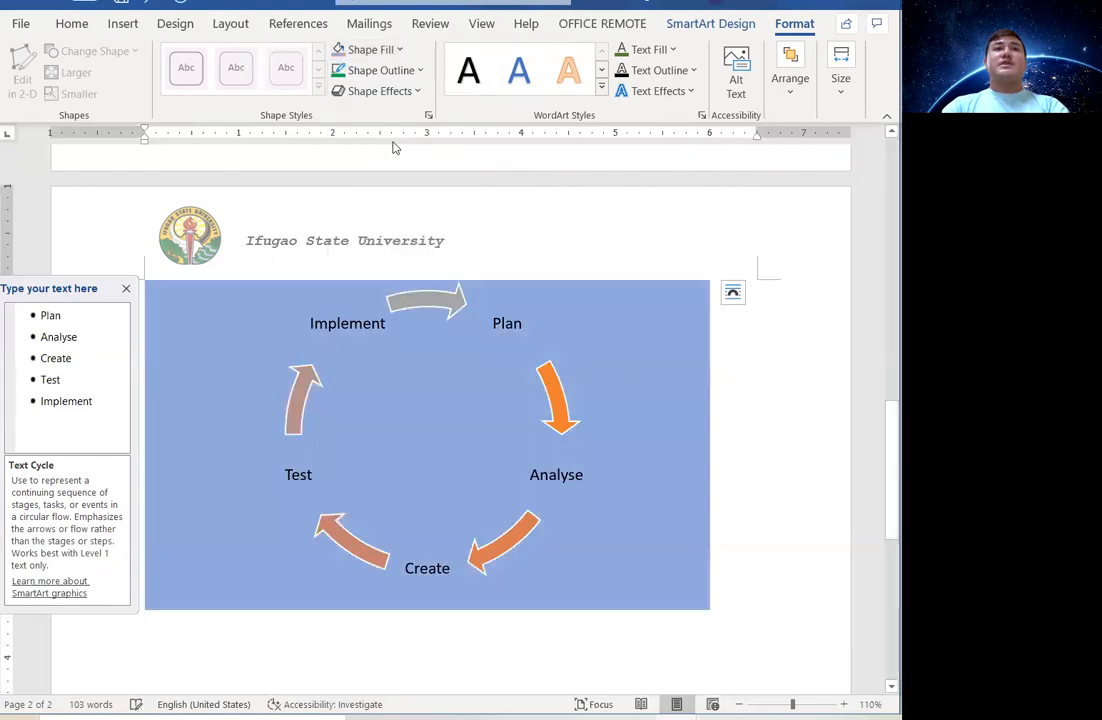
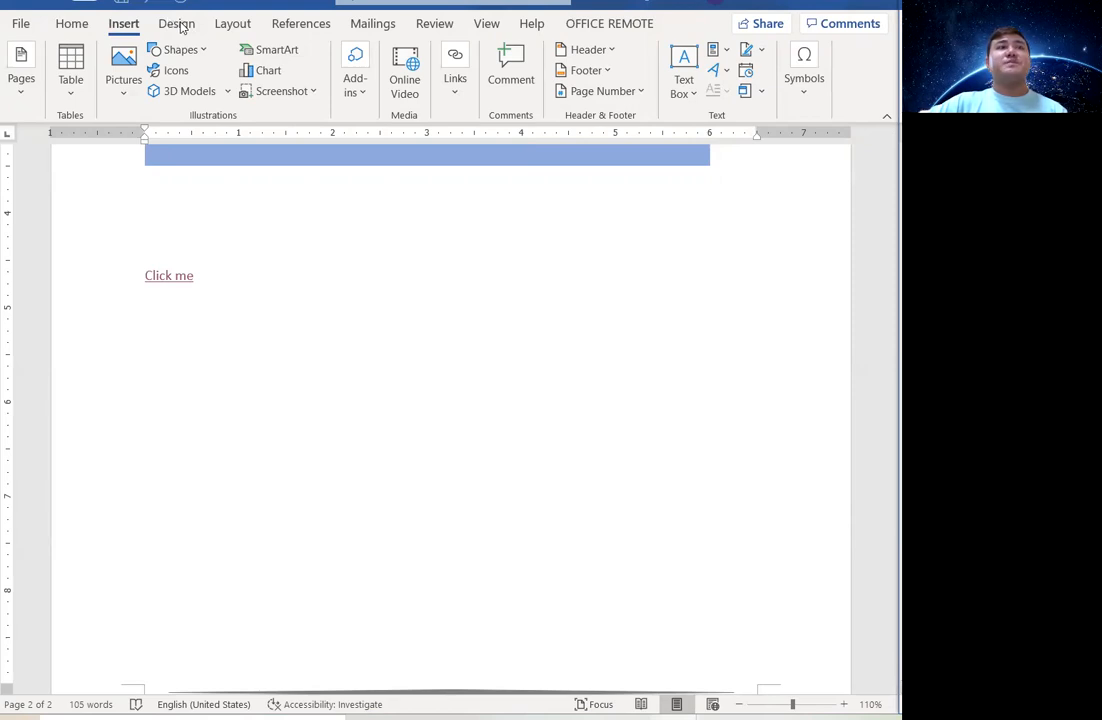
Open the Pages options on the Insert tab, ready to add a cover page.
{"action": "left_click", "coordinate": [19, 94]}
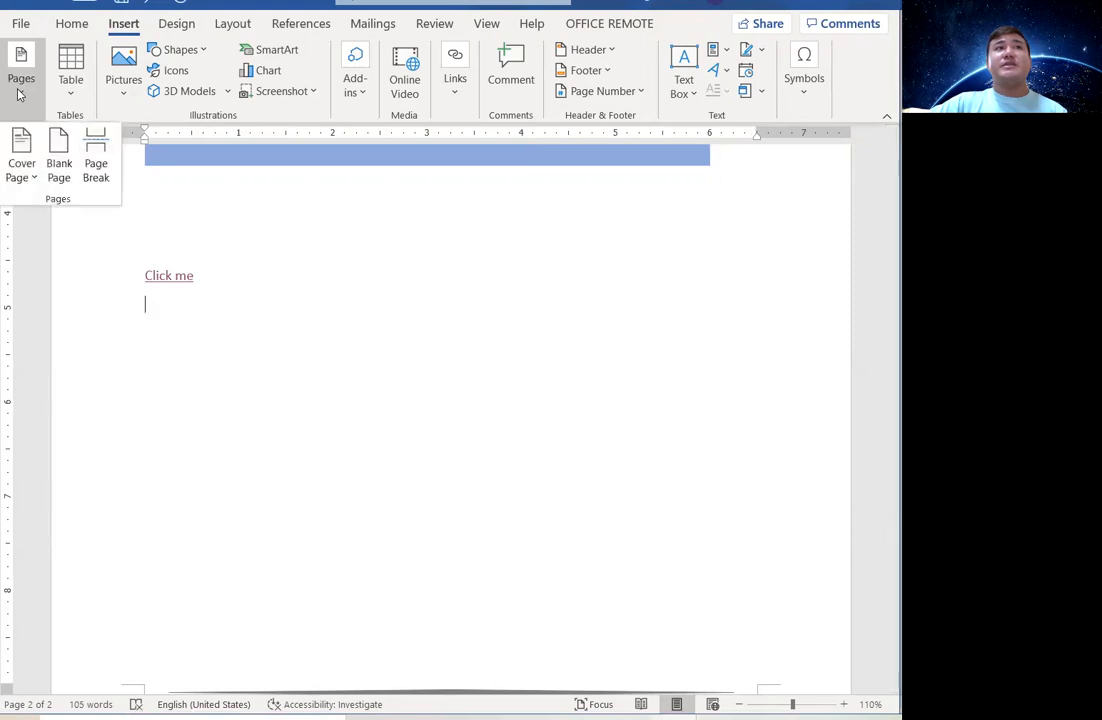
Browse the built-in Cover Page gallery and insert the Banded design.
{"action": "left_click", "coordinate": [22, 170]}
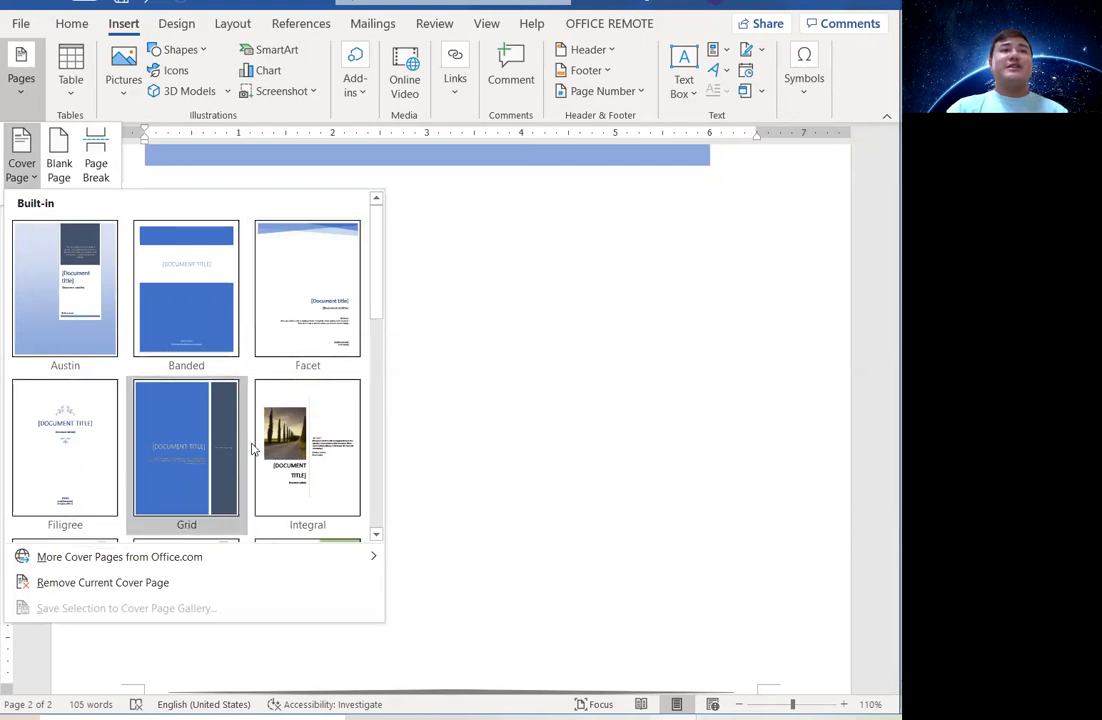
{"action": "left_click_drag", "start_coordinate": [375, 295], "coordinate": [376, 516]}
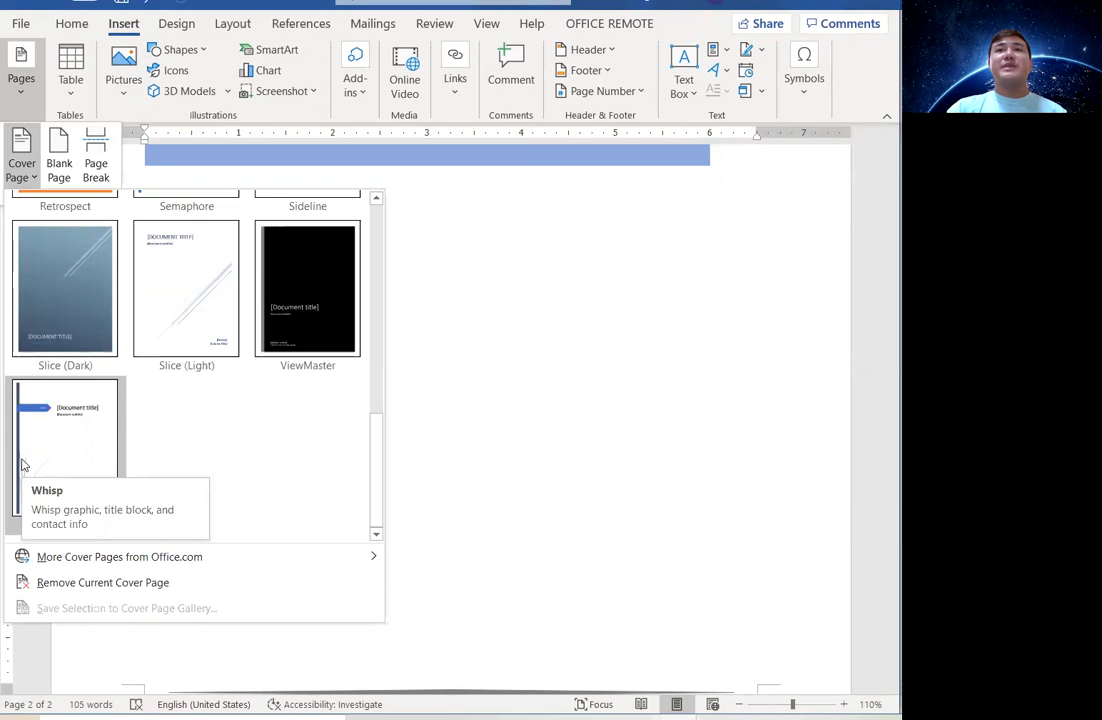
{"action": "left_click_drag", "start_coordinate": [374, 450], "coordinate": [405, 254]}
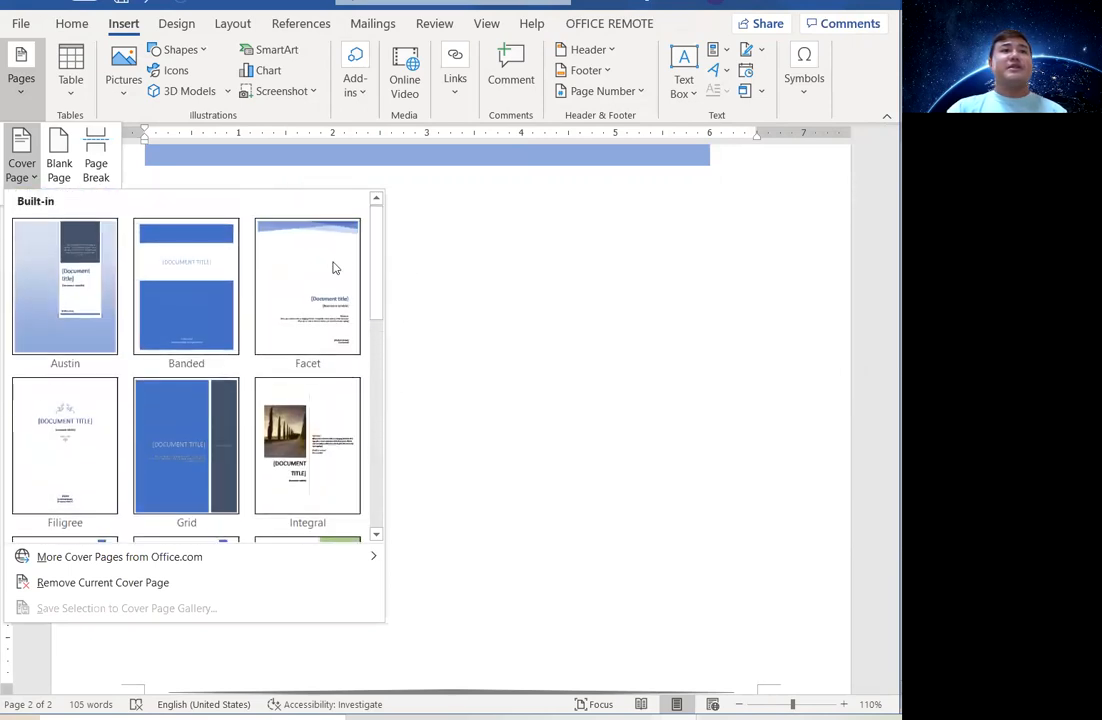
{"action": "left_click", "coordinate": [164, 303]}
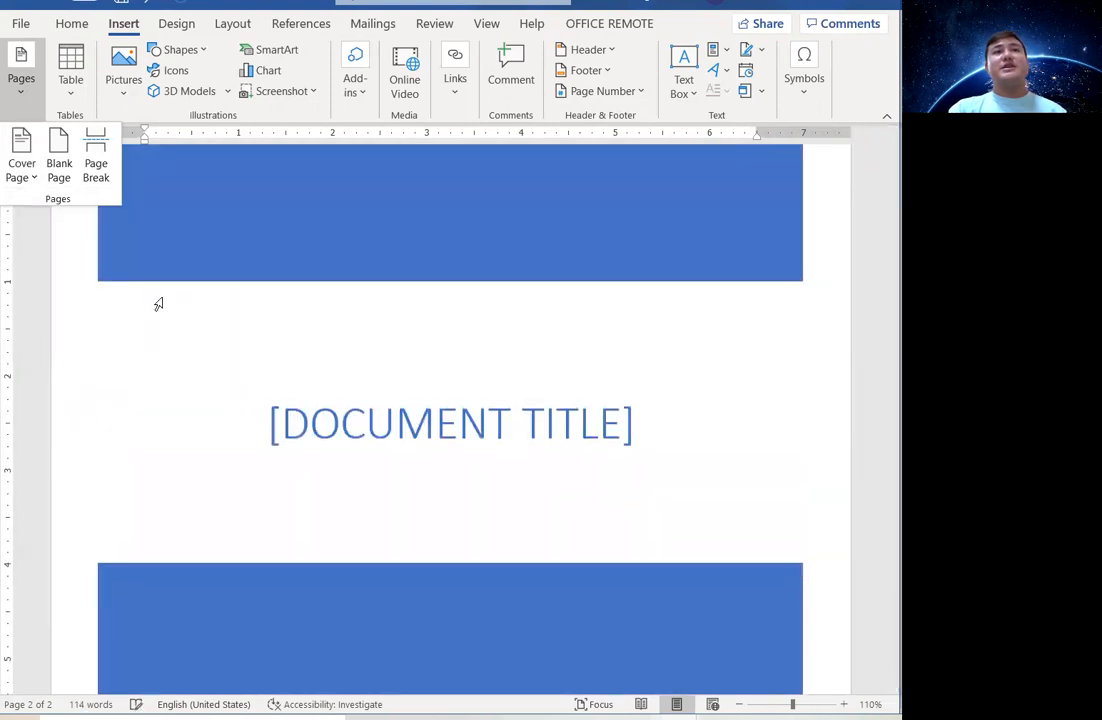
Replace the [DOCUMENT TITLE] placeholder with 'LIVING IN THE IT ERA'.
{"action": "left_click", "coordinate": [418, 425]}
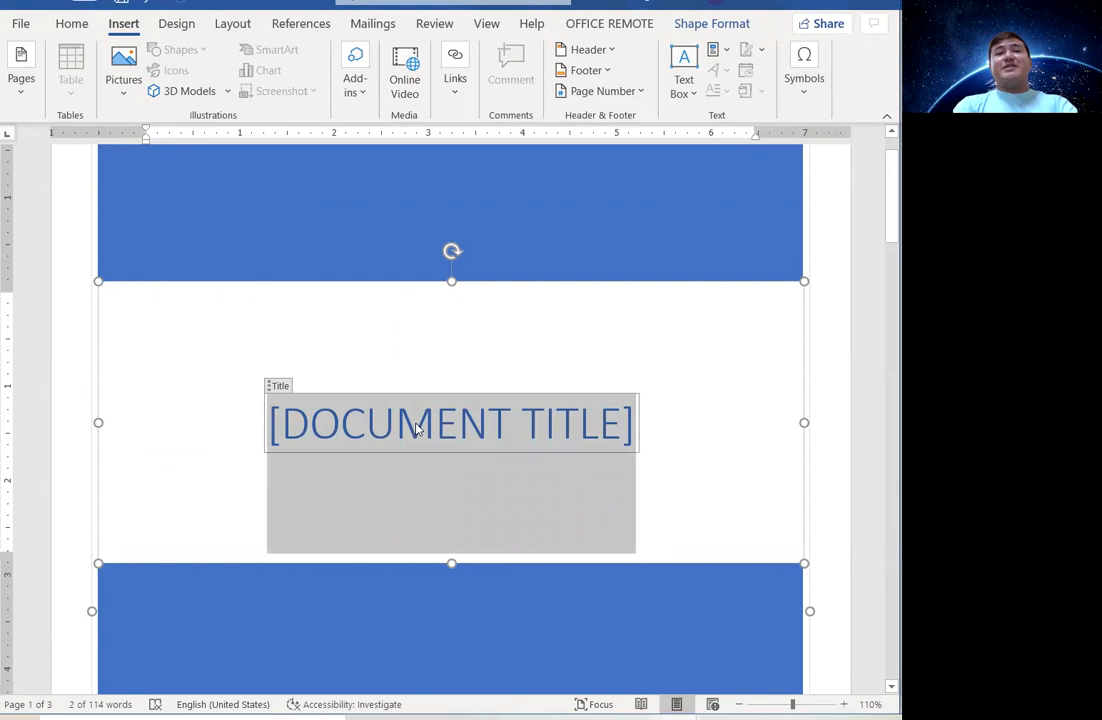
{"action": "type", "text": "LIVING IN THE IT ERA"}
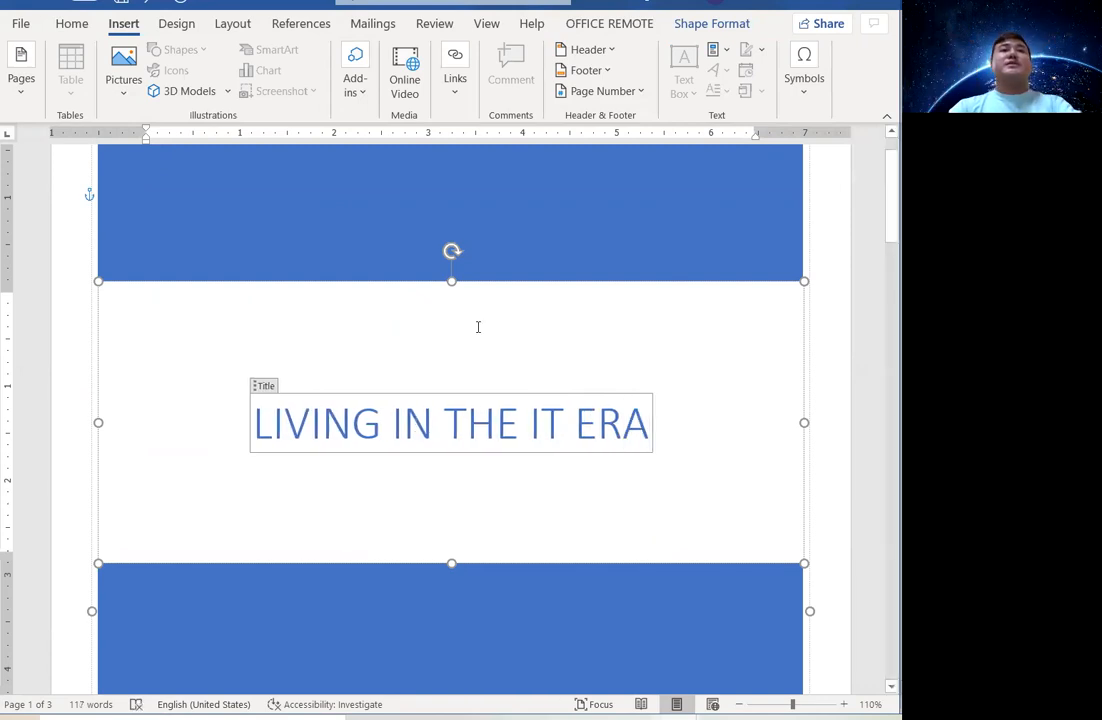
{"action": "left_click", "coordinate": [864, 380]}
{"action": "left_click_drag", "start_coordinate": [882, 238], "coordinate": [880, 328]}
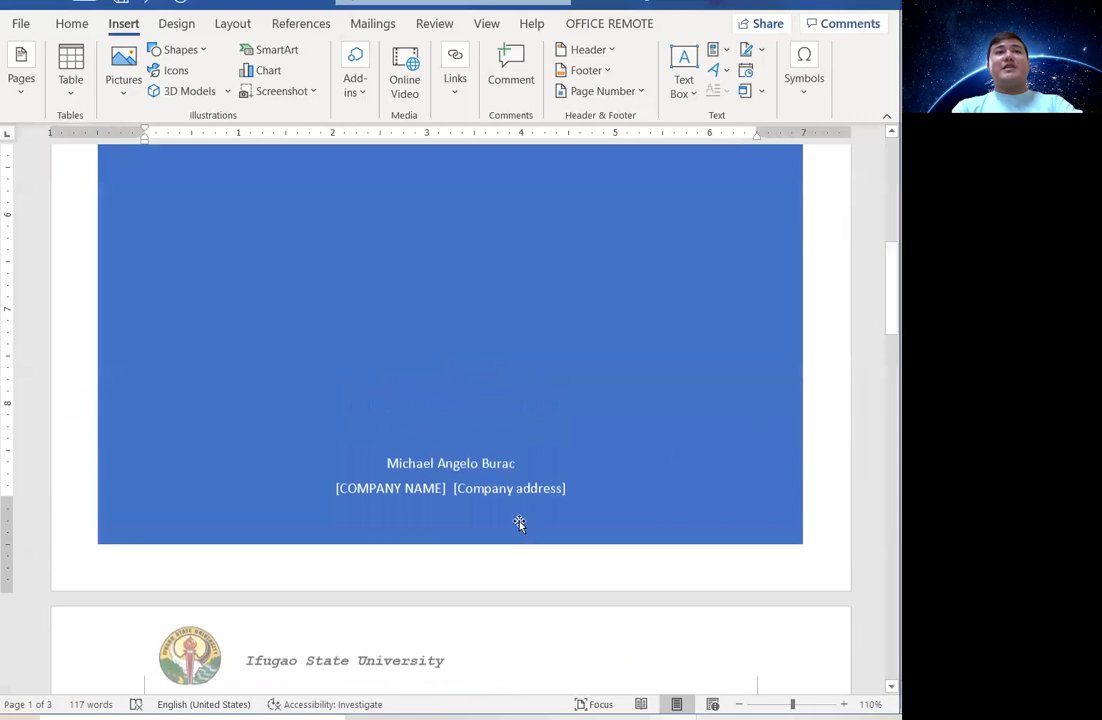
Fill in IFUGAO STATE UNIVERSITY as company name and the university's town and province as address.
{"action": "left_click", "coordinate": [413, 488]}
{"action": "type", "text": "IFUGA"}
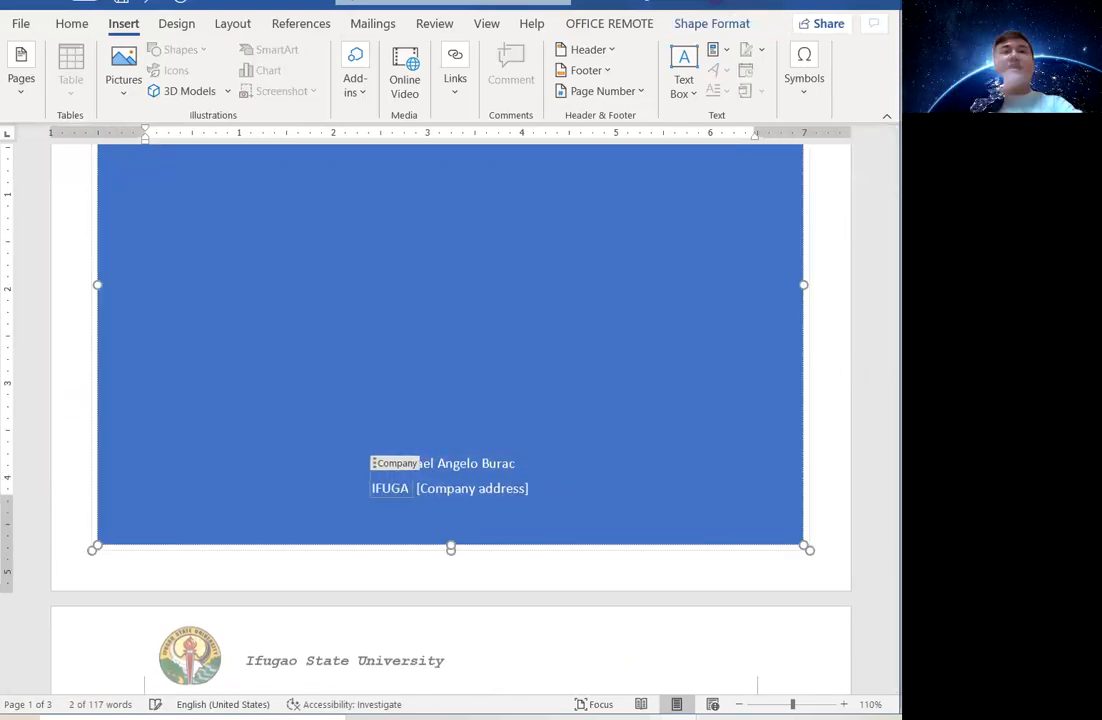
{"action": "type", "text": "O STATE UNI"}
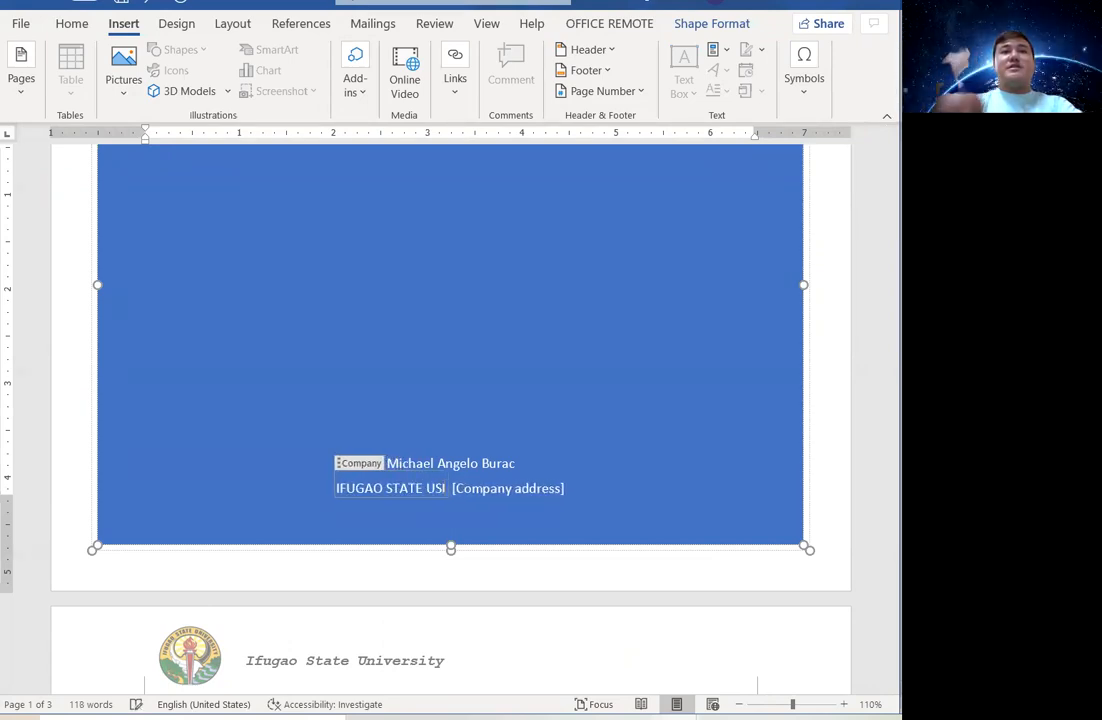
{"action": "type", "text": "VERSITY"}
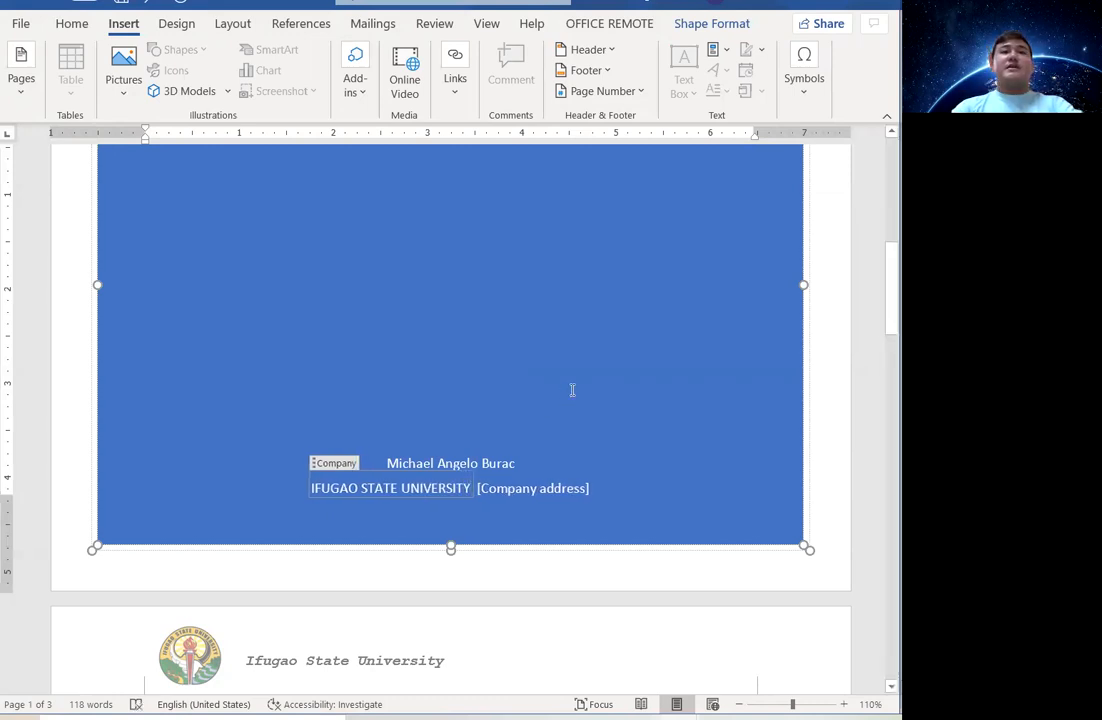
{"action": "left_click", "coordinate": [548, 490]}
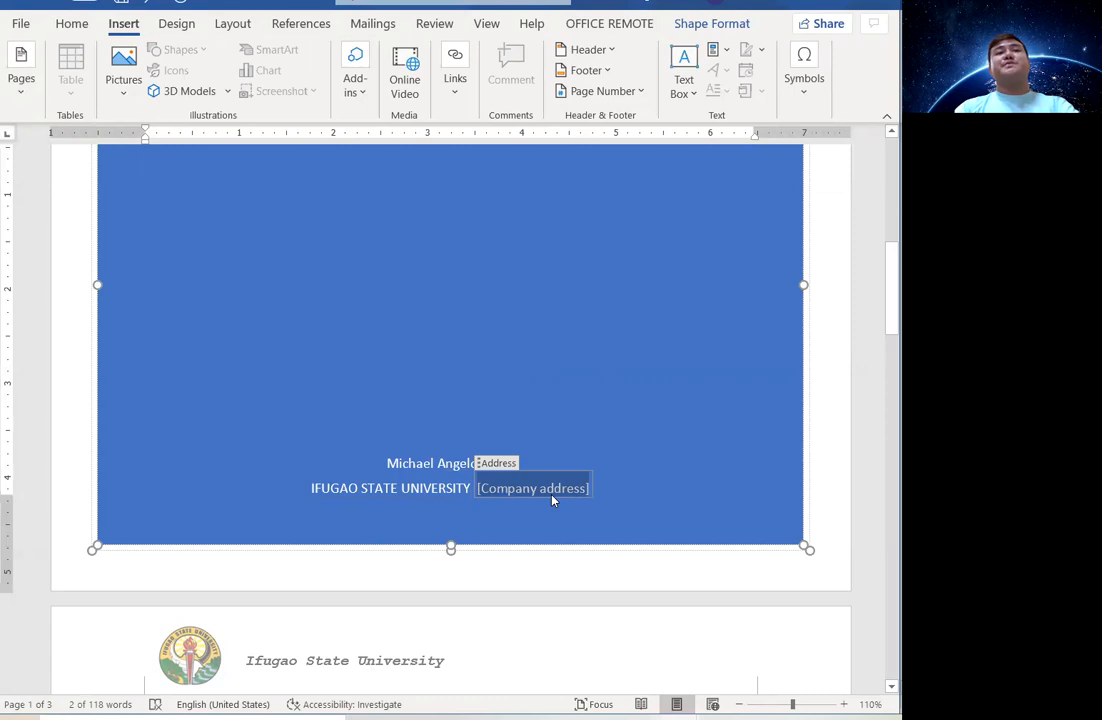
{"action": "type", "text": "nagi"}
{"action": "key", "text": "BackSpace"}
{"action": "key", "text": "BackSpace"}
{"action": "key", "text": "BackSpace"}
{"action": "key", "text": "BackSpace"}
{"action": "type", "text": "Nay"}
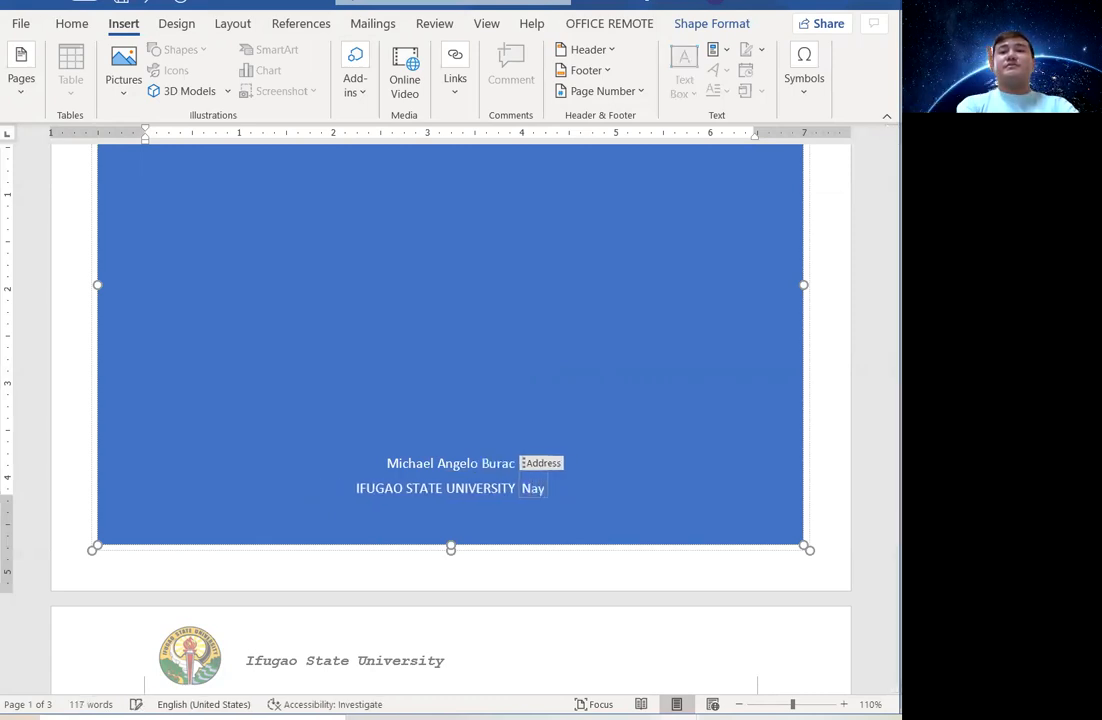
{"action": "type", "text": "on, Lamut"}
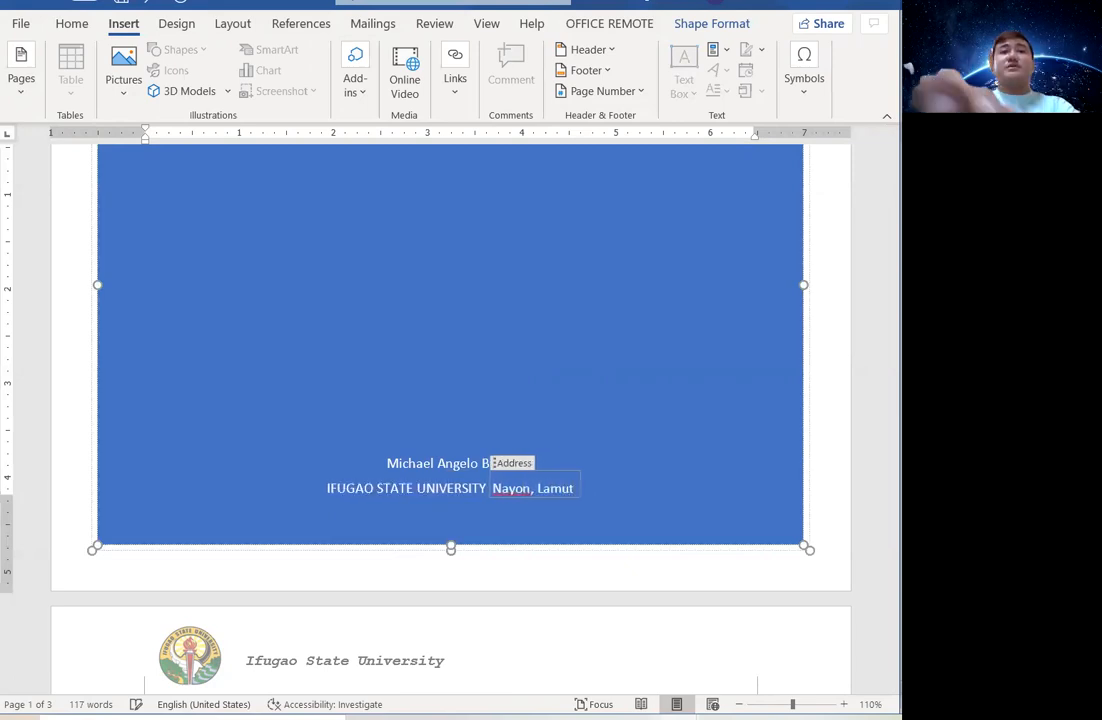
{"action": "type", "text": " Ifugao"}
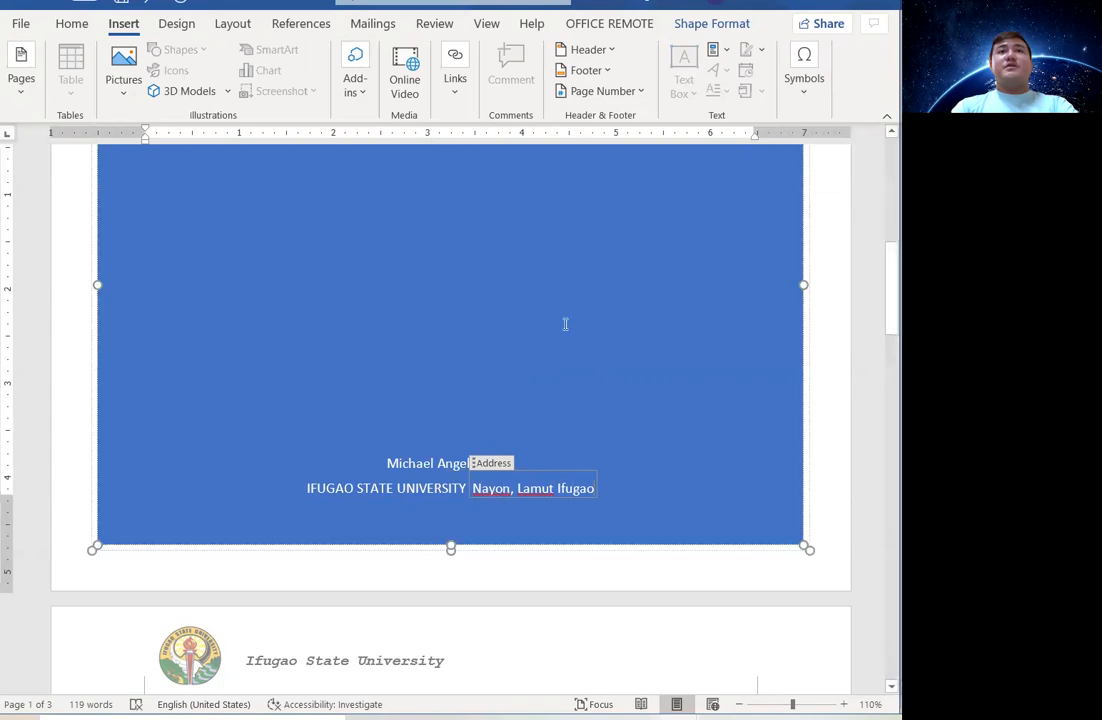
{"action": "left_click", "coordinate": [704, 320]}
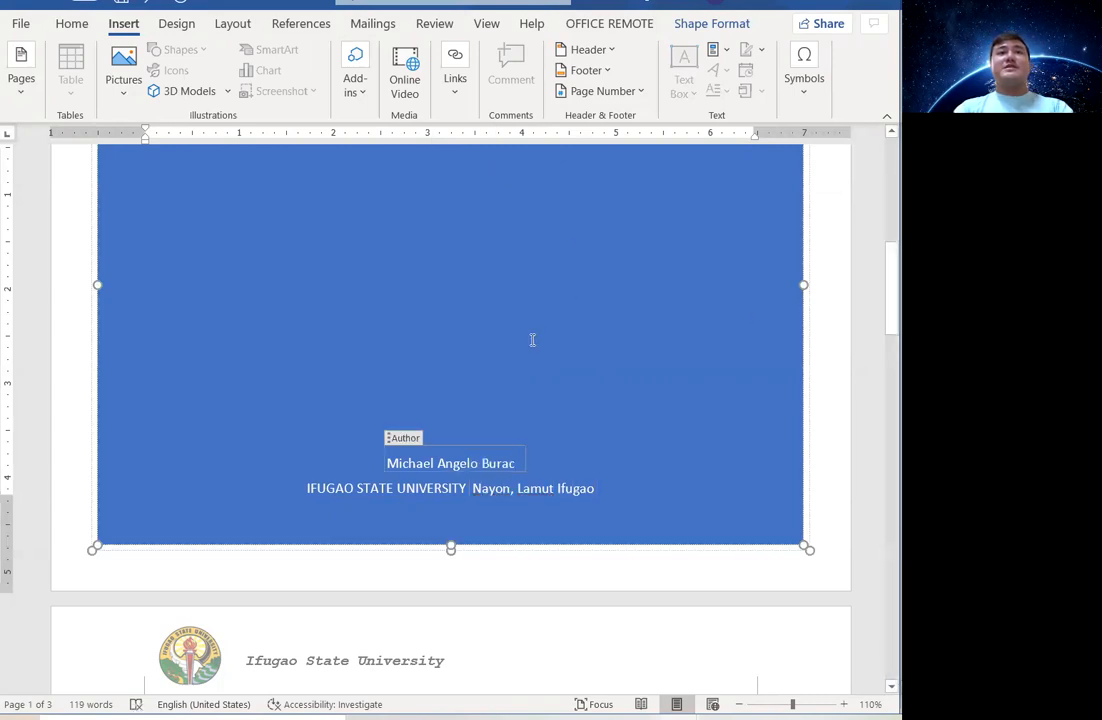
{"action": "scroll", "coordinate": [532, 340], "scroll_direction": "down", "scroll_amount": 4, "text": "ctrl"}
{"action": "scroll", "coordinate": [540, 338], "scroll_direction": "up", "scroll_amount": 3}
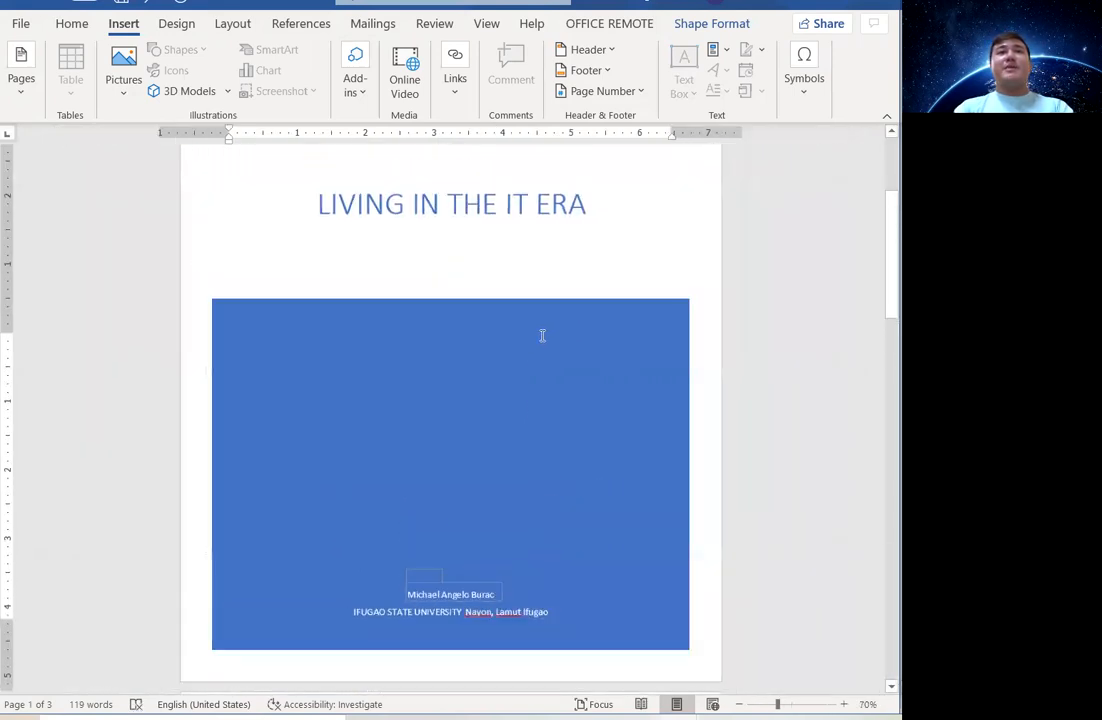
{"action": "scroll", "coordinate": [542, 335], "scroll_direction": "down", "scroll_amount": 1, "text": "ctrl"}
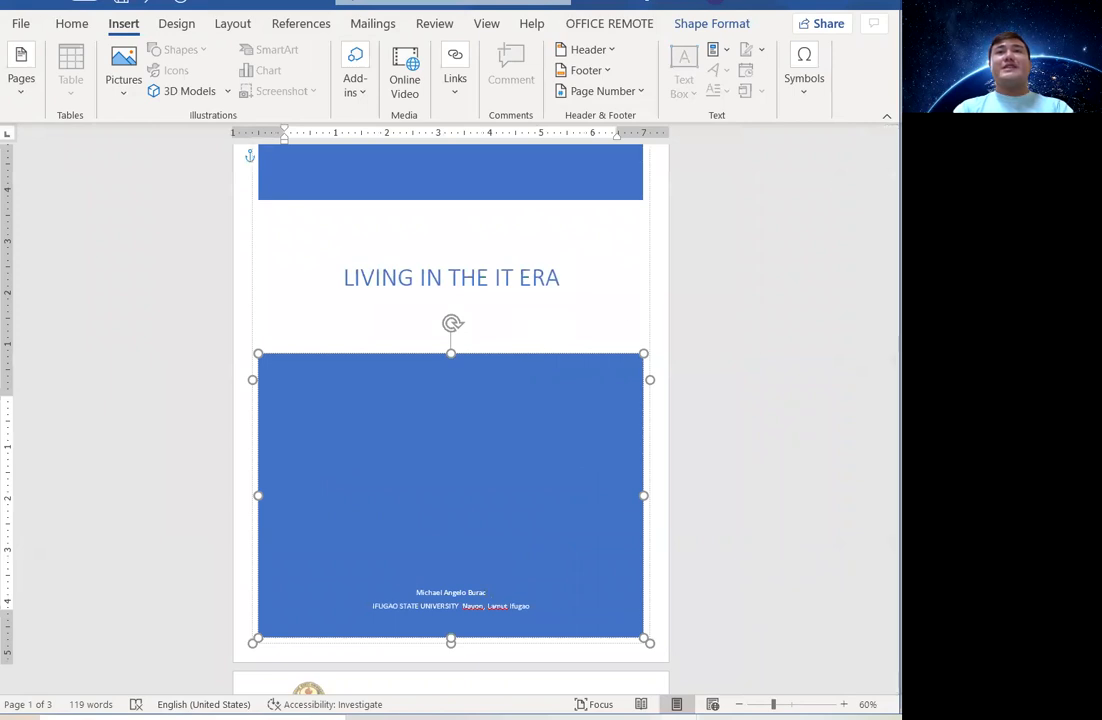
{"action": "left_click_drag", "start_coordinate": [882, 204], "coordinate": [881, 170]}
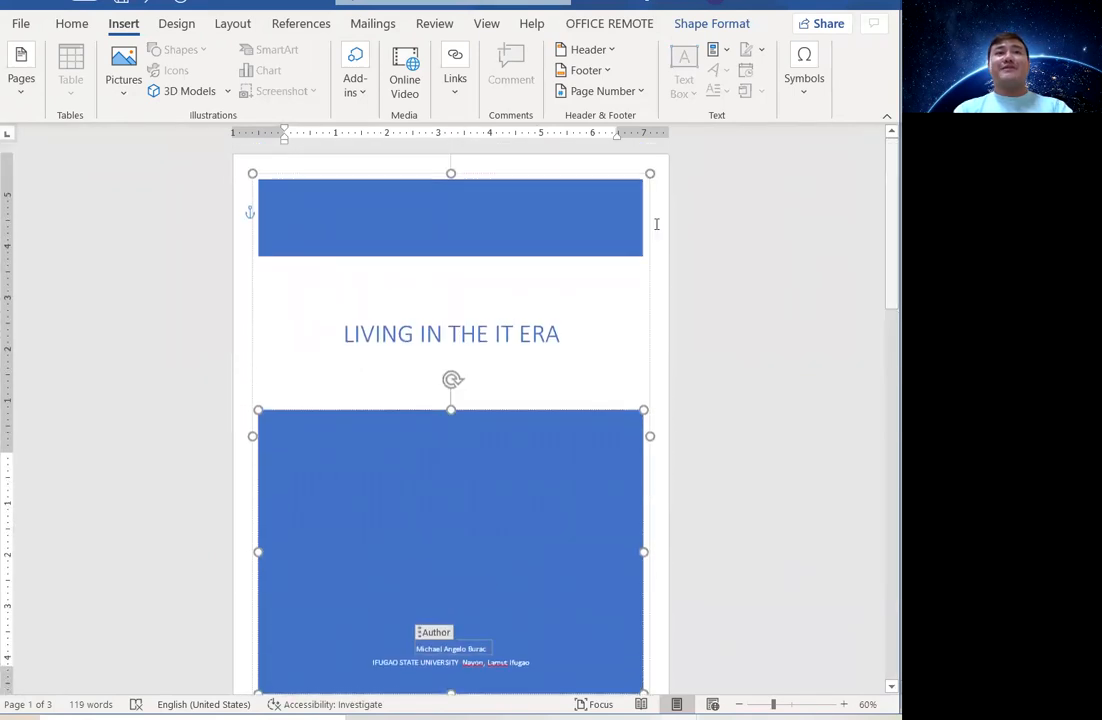
{"action": "left_click", "coordinate": [663, 229]}
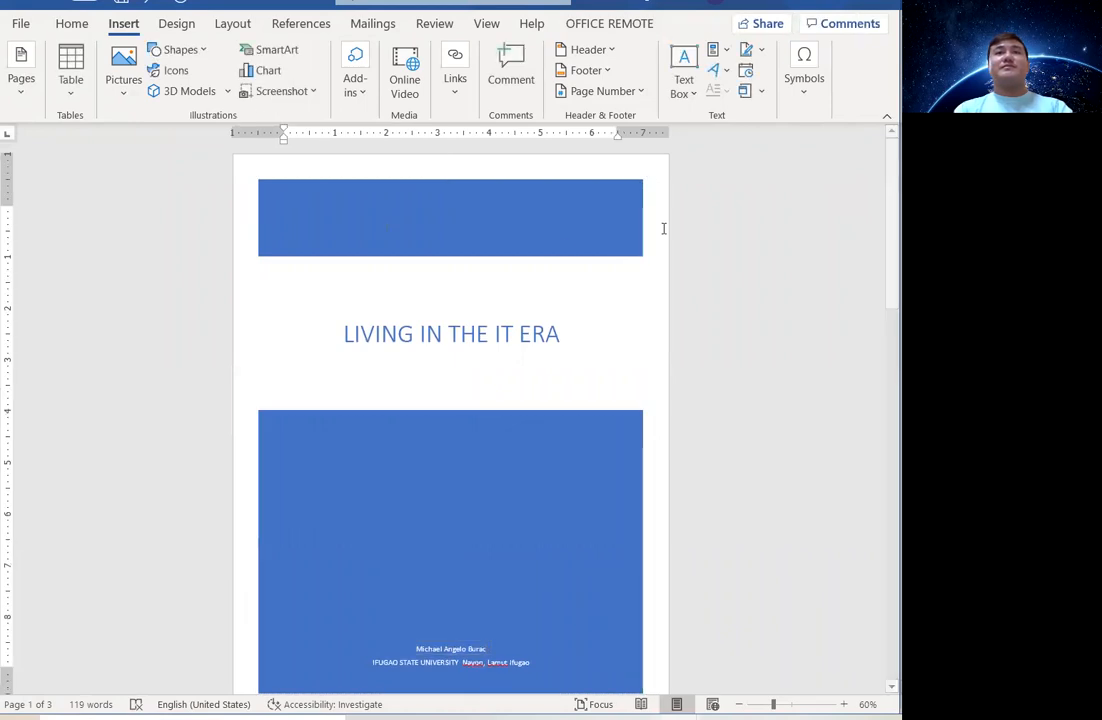
Select the cover page's blue band and close the Cover Page gallery without choosing a design.
{"action": "left_click", "coordinate": [634, 179]}
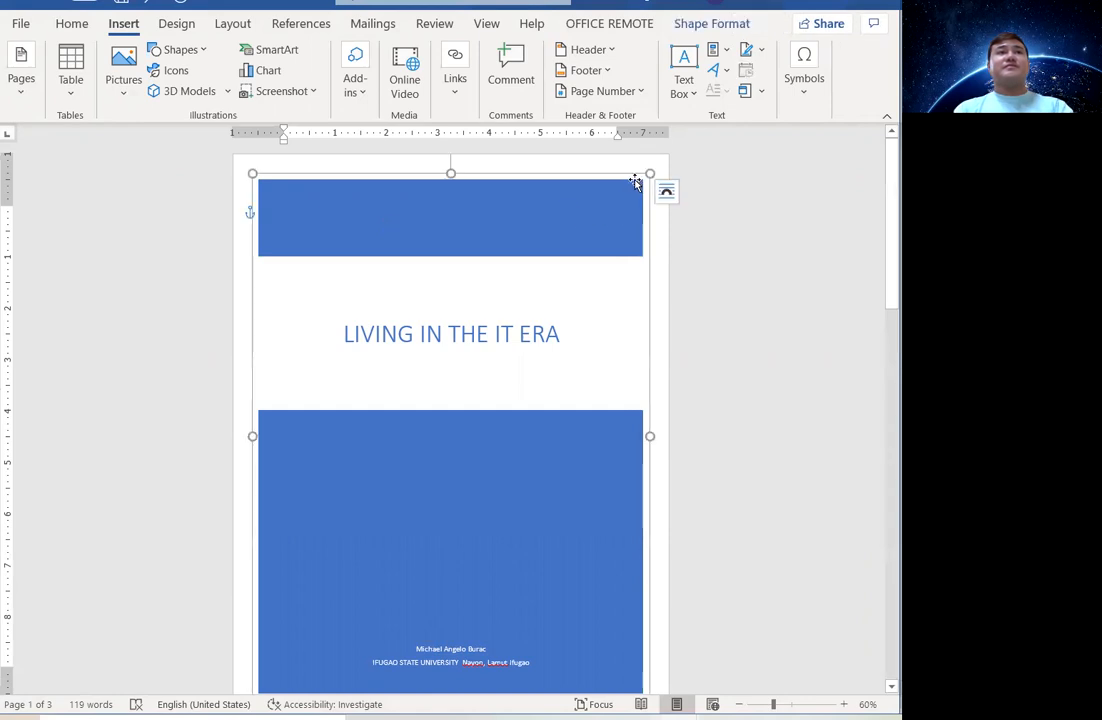
{"action": "left_click", "coordinate": [18, 86]}
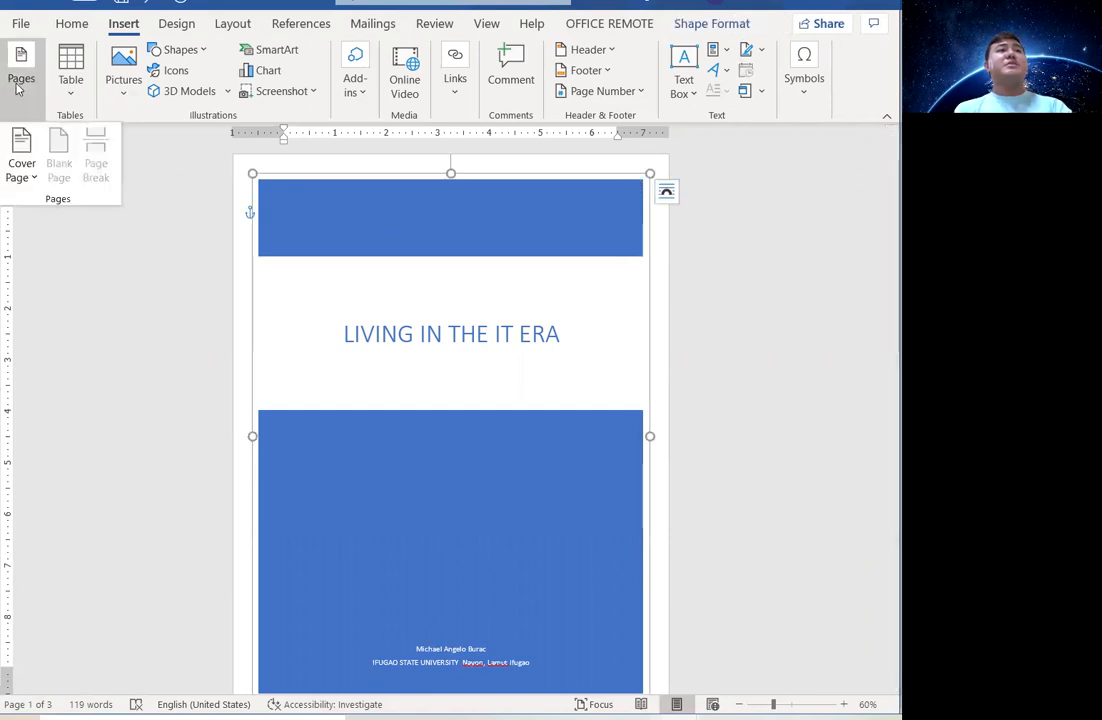
{"action": "left_click", "coordinate": [25, 179]}
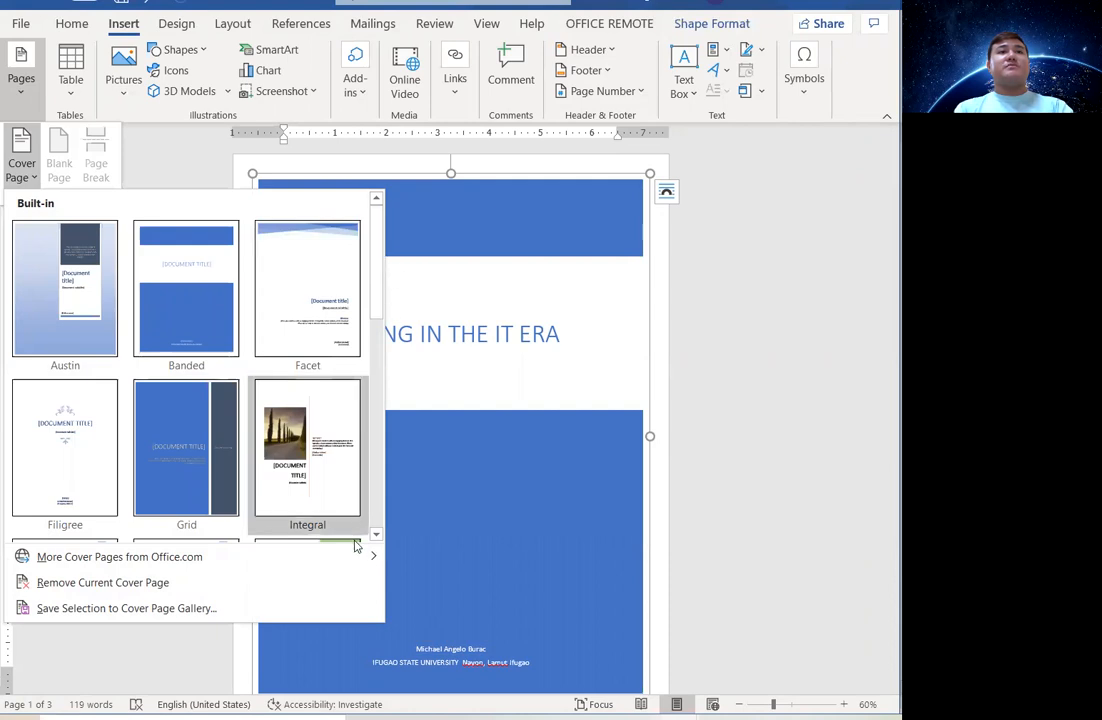
{"action": "mouse_move", "coordinate": [376, 557]}
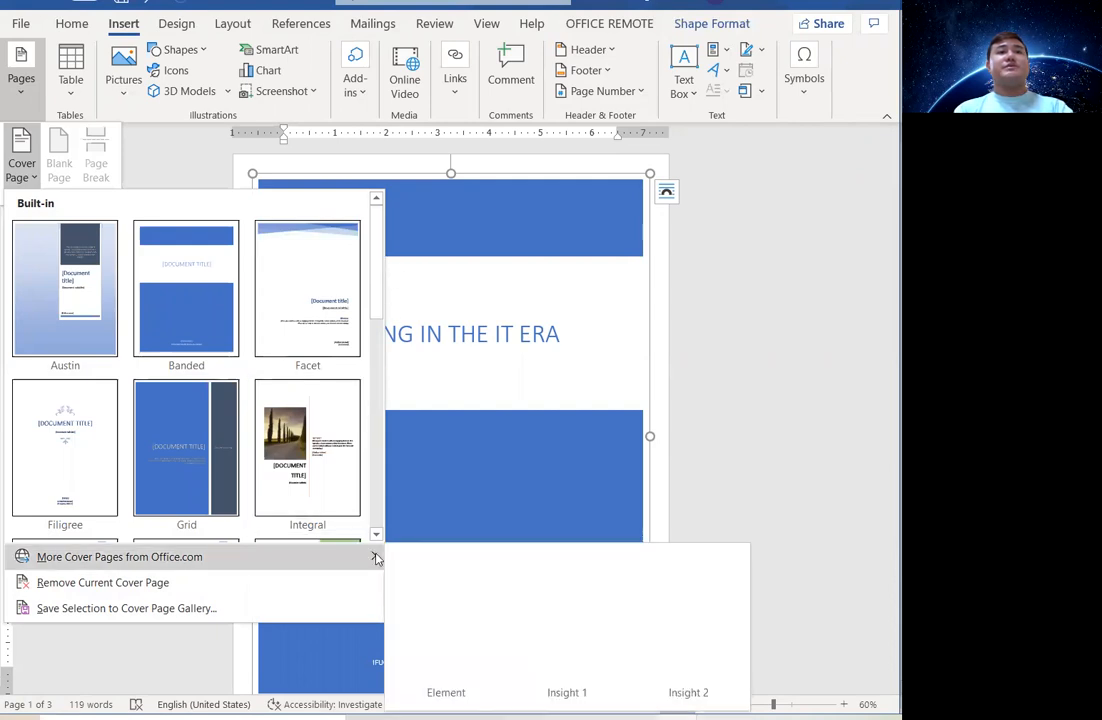
{"action": "left_click", "coordinate": [643, 178]}
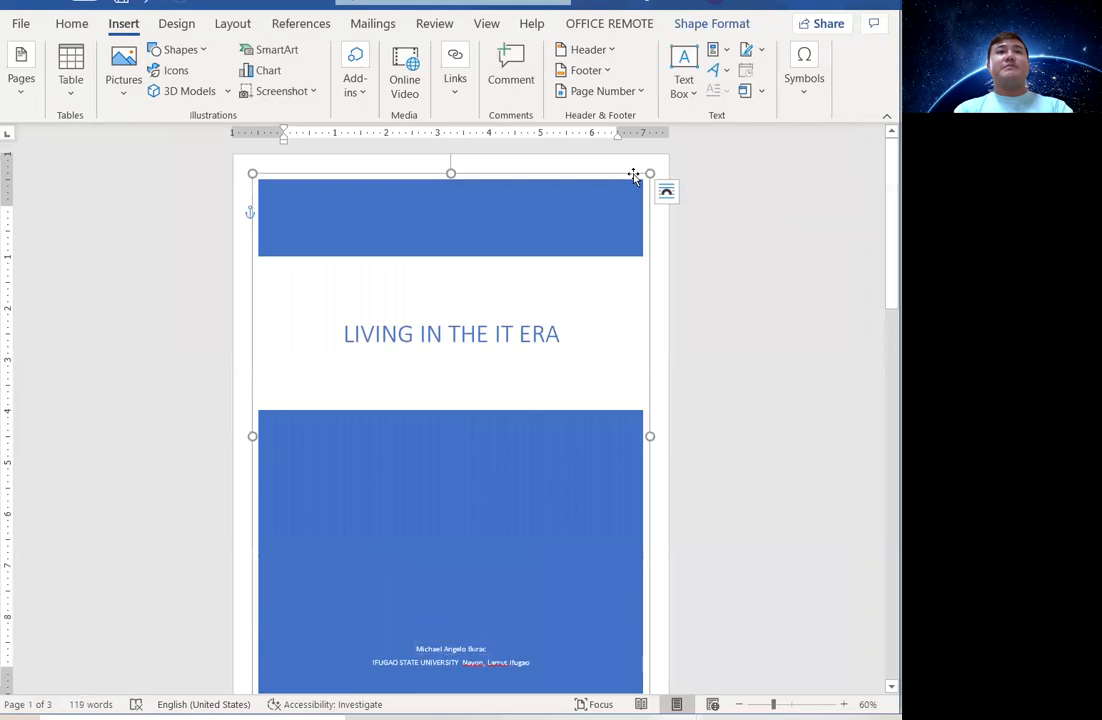
Cut the cover page from the front and paste it onto a new last page.
{"action": "key", "text": "Delete"}
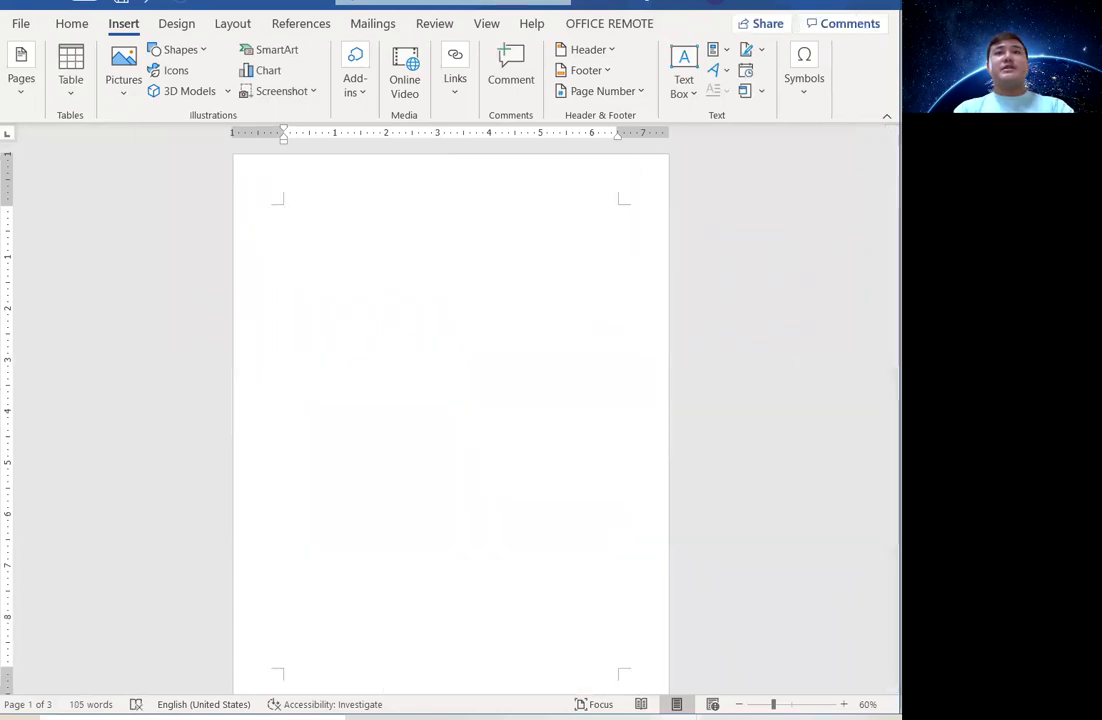
{"action": "left_click_drag", "start_coordinate": [878, 182], "coordinate": [878, 557]}
{"action": "left_click", "coordinate": [362, 496]}
{"action": "key", "text": "Return"}
{"action": "key", "text": "Return"}
{"action": "key", "text": "Return"}
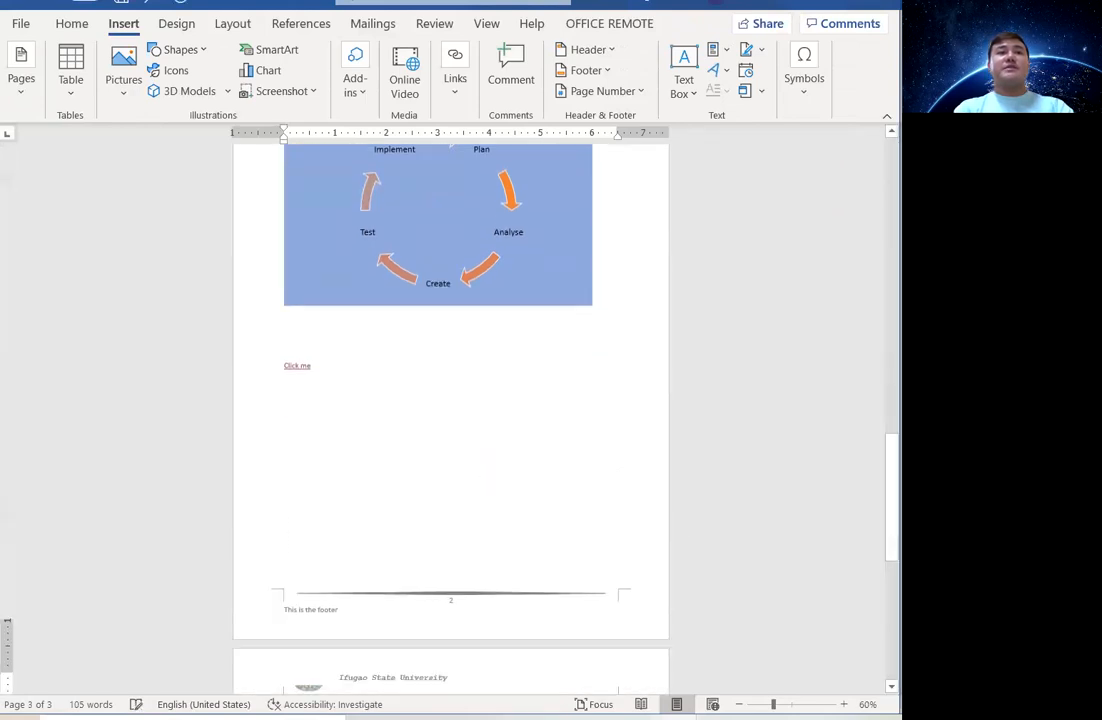
{"action": "key", "text": "ctrl+v"}
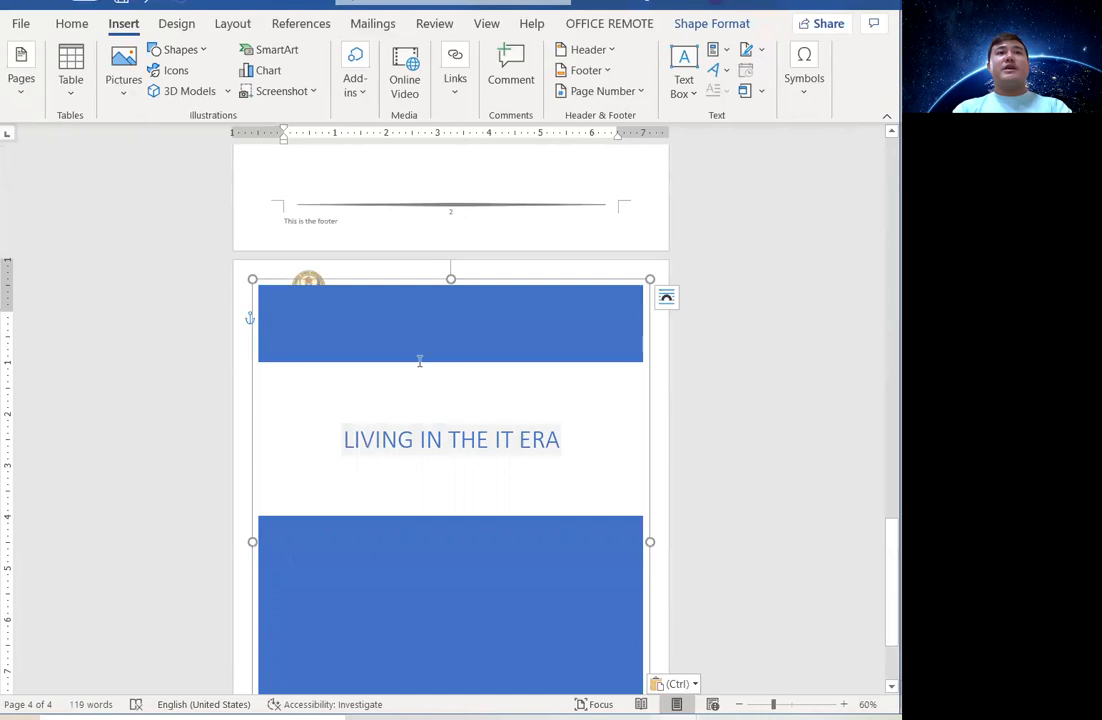
Scroll to the end of the document and place the insertion point on the pasted cover page.
{"action": "scroll", "coordinate": [561, 333], "scroll_direction": "down", "scroll_amount": 3}
{"action": "scroll", "coordinate": [561, 335], "scroll_direction": "up", "scroll_amount": 5}
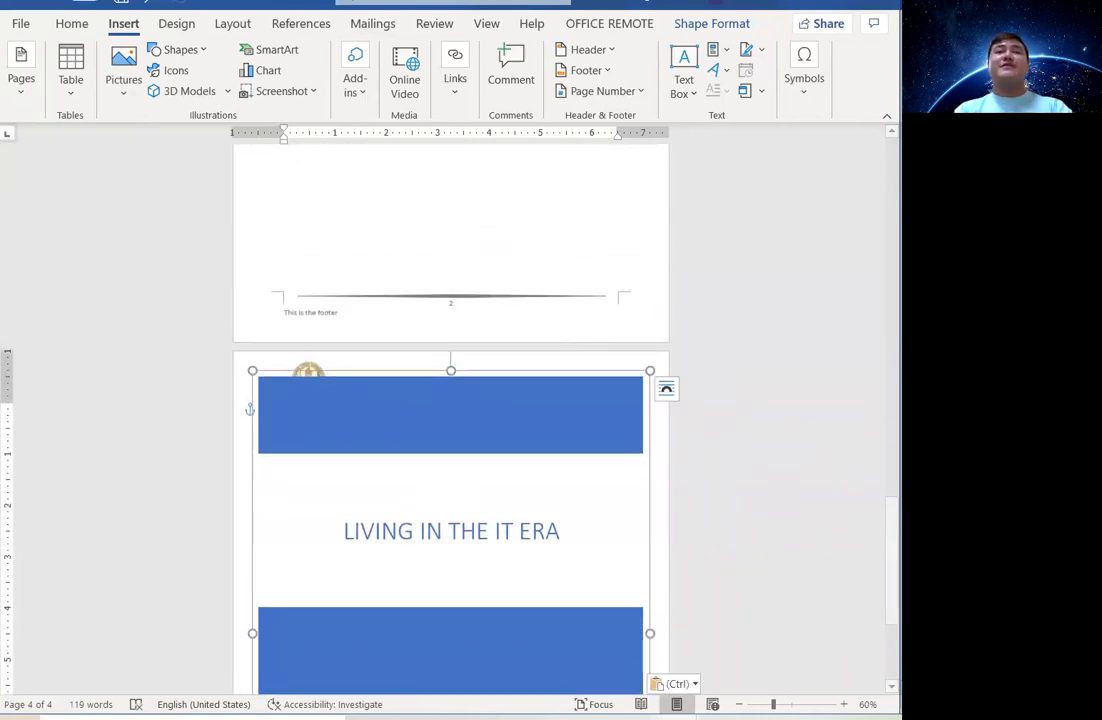
{"action": "left_click_drag", "start_coordinate": [882, 553], "coordinate": [881, 175]}
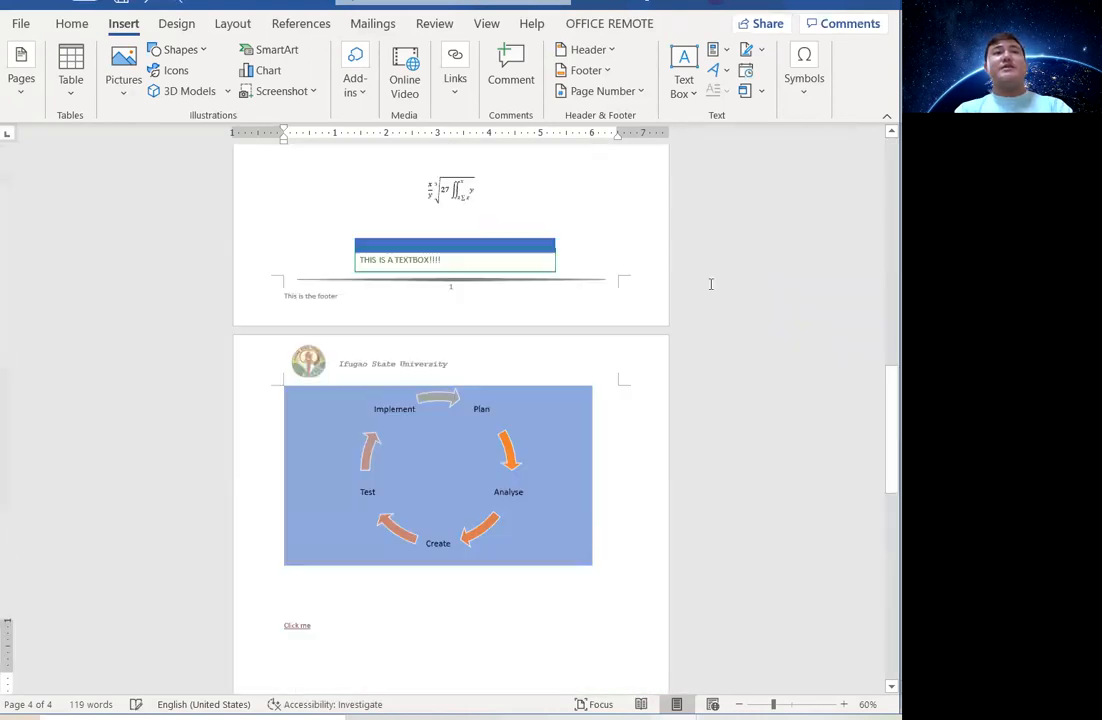
{"action": "scroll", "coordinate": [711, 284], "scroll_direction": "down", "scroll_amount": 6}
{"action": "left_click_drag", "start_coordinate": [888, 432], "coordinate": [884, 160]}
{"action": "key", "text": "BackSpace"}
{"action": "key", "text": "BackSpace"}
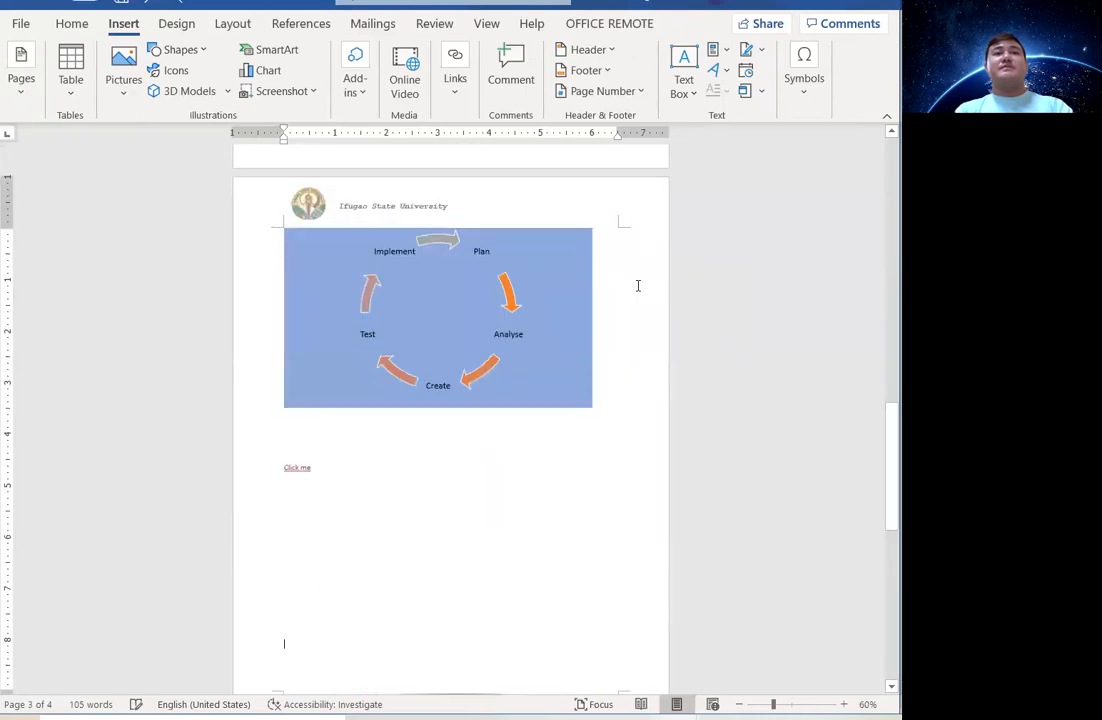
{"action": "left_click_drag", "start_coordinate": [880, 472], "coordinate": [882, 140]}
{"action": "left_click", "coordinate": [241, 317]}
{"action": "left_click", "coordinate": [517, 352]}
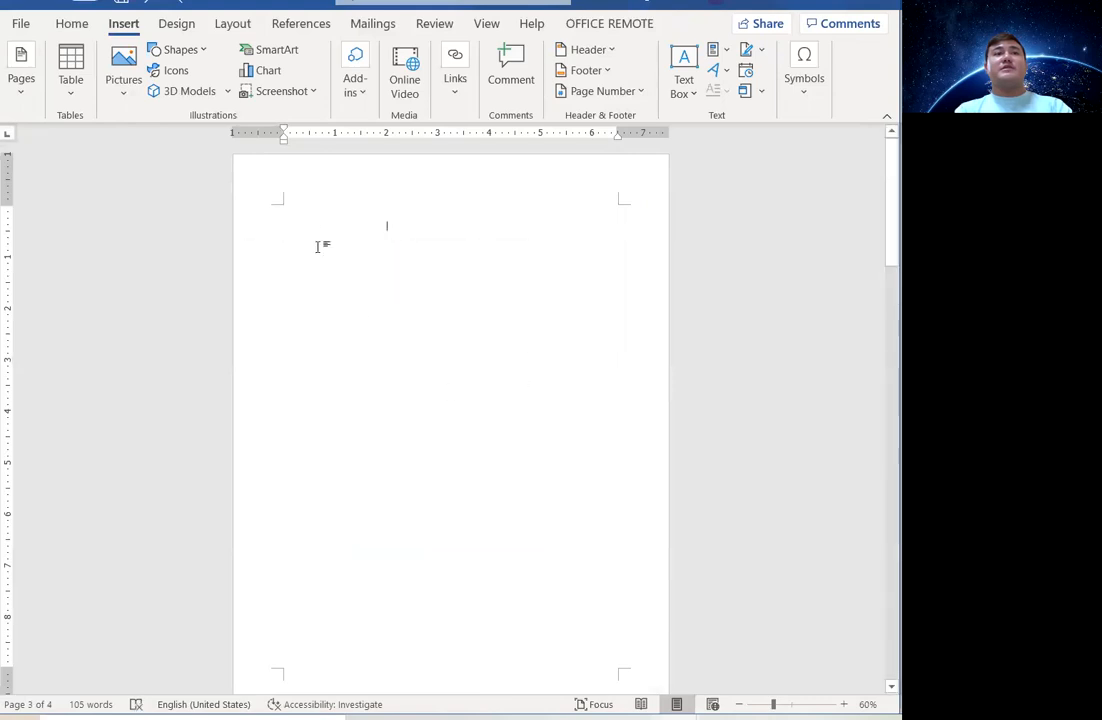
{"action": "key", "text": "ctrl+z"}
{"action": "key", "text": "ctrl+z"}
{"action": "key", "text": "ctrl+z"}
{"action": "key", "text": "ctrl+z"}
{"action": "key", "text": "ctrl+z"}
{"action": "key", "text": "ctrl+z"}
{"action": "key", "text": "ctrl+z"}
{"action": "key", "text": "ctrl+z"}
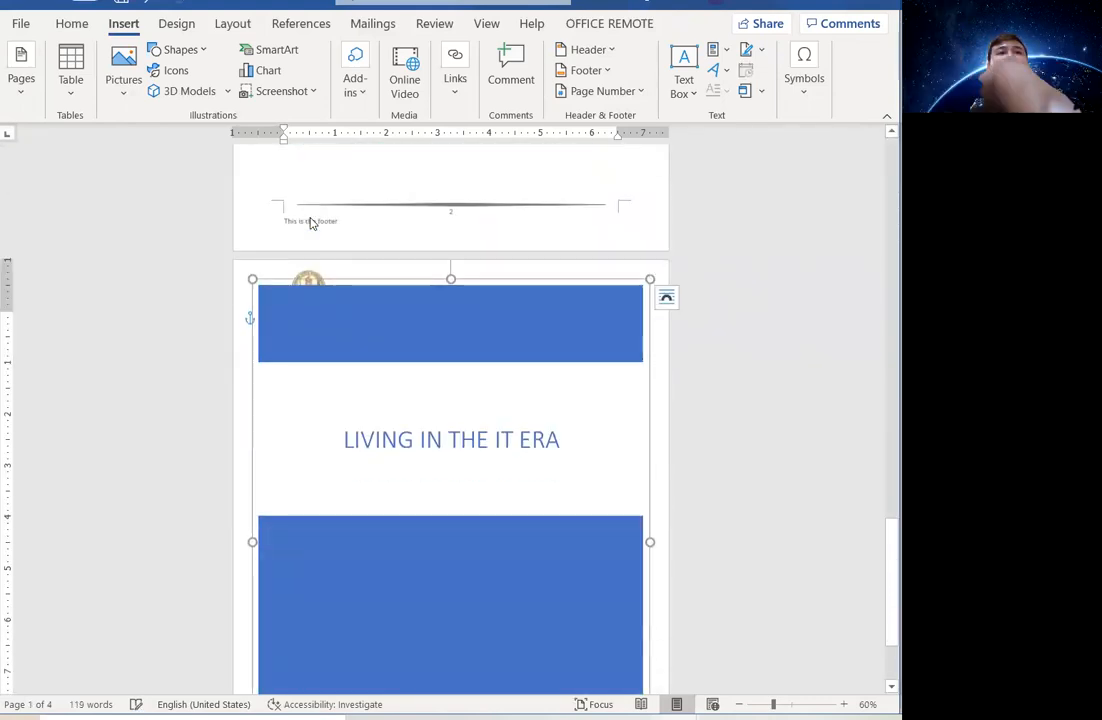
Delete the pasted cover page content, leaving the last page blank.
{"action": "type", "text": "yyyy"}
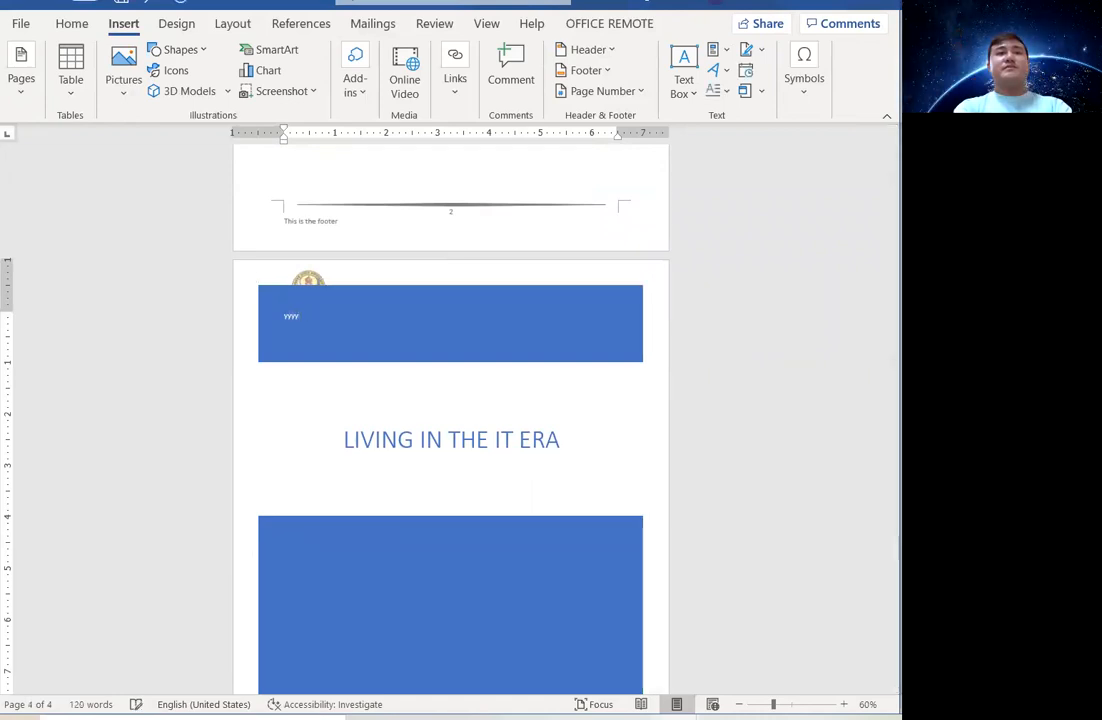
{"action": "scroll", "coordinate": [308, 223], "scroll_direction": "down", "scroll_amount": 5}
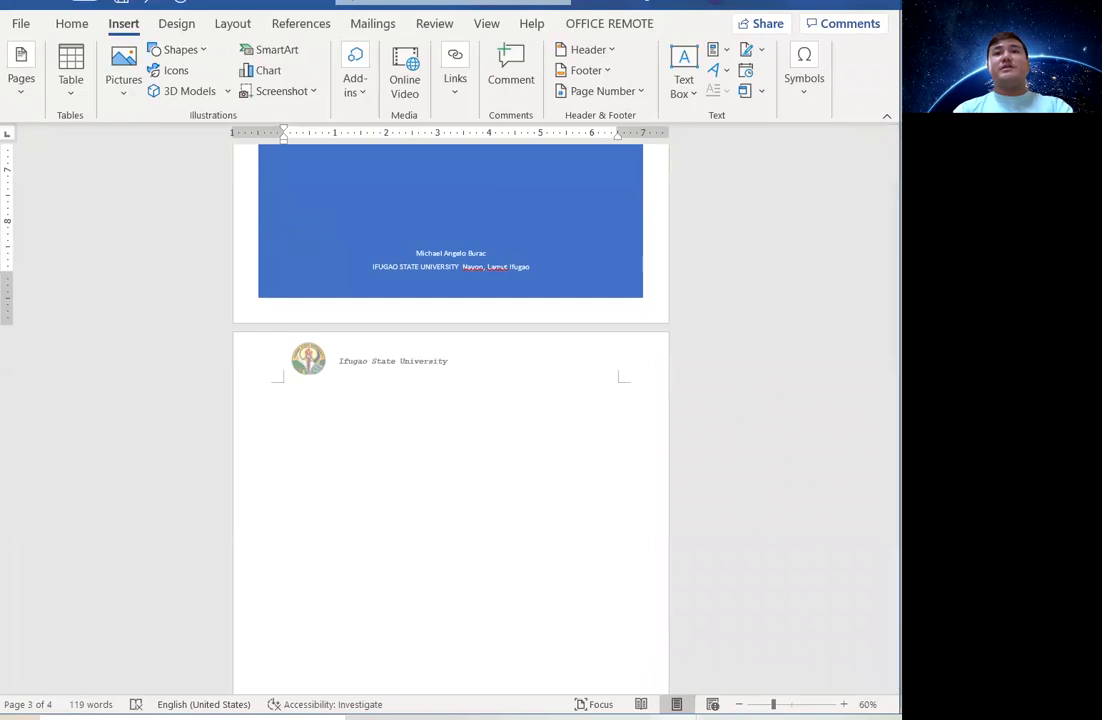
{"action": "left_click_drag", "start_coordinate": [888, 534], "coordinate": [889, 452]}
{"action": "key", "text": "Return"}
{"action": "key", "text": "Return"}
{"action": "key", "text": "Return"}
{"action": "key", "text": "Return"}
{"action": "key", "text": "Return"}
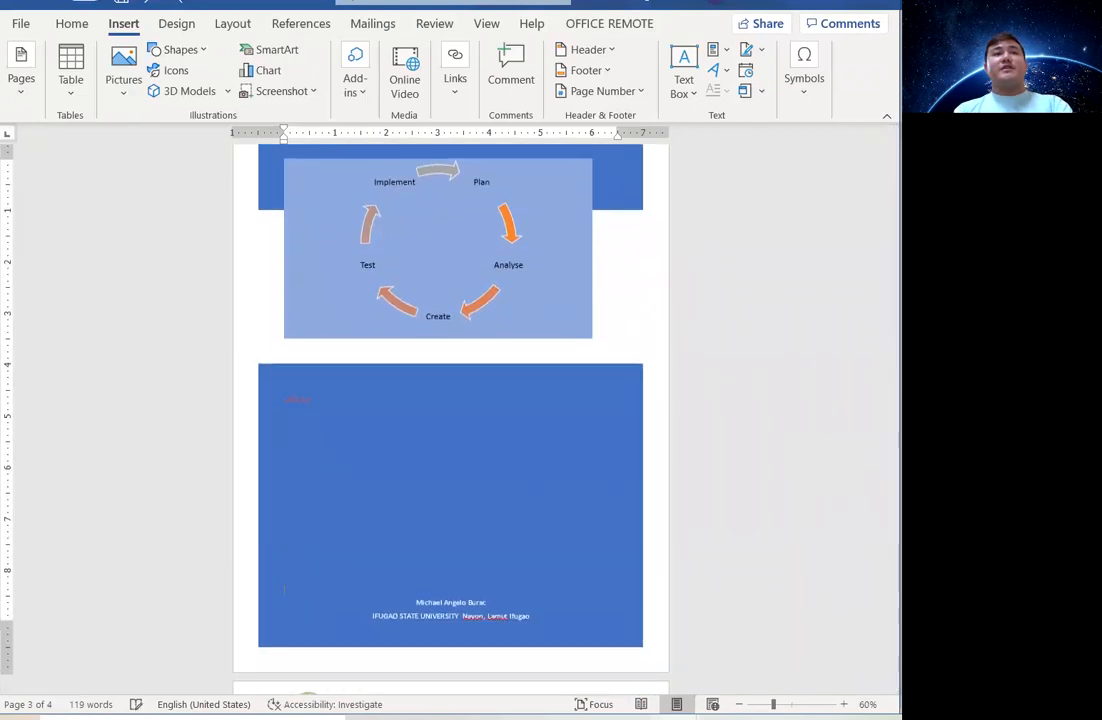
{"action": "key", "text": "Return"}
{"action": "left_click_drag", "start_coordinate": [889, 480], "coordinate": [889, 185]}
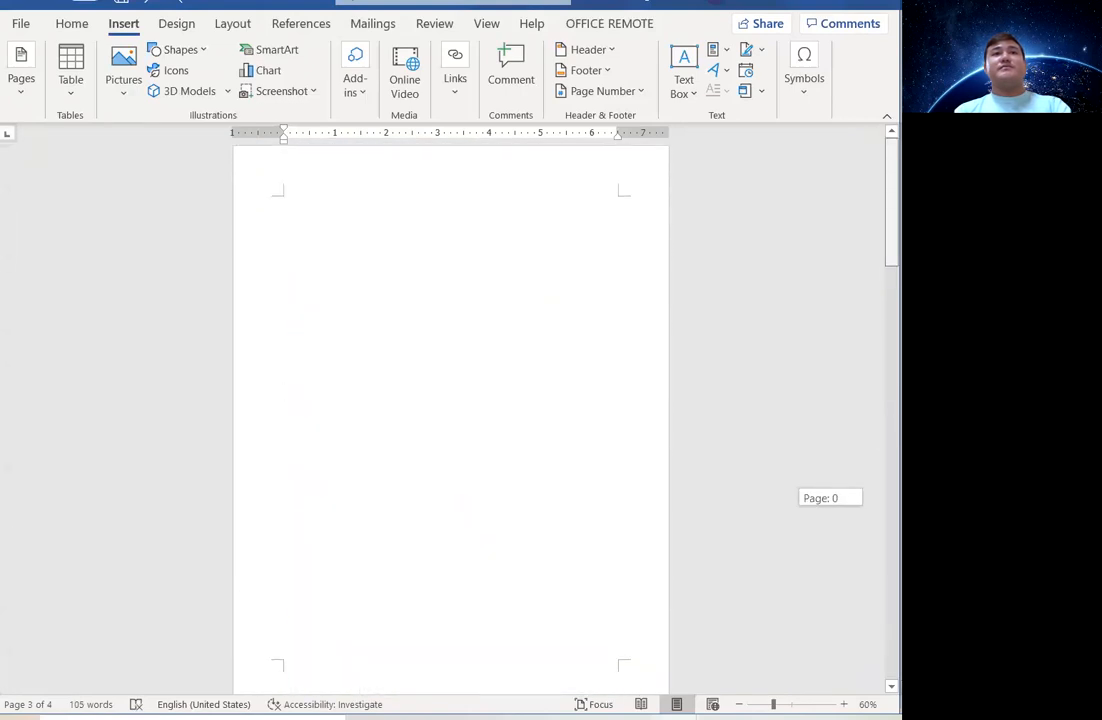
Insert the Banded cover page at the top of page 1, restoring the LIVING IN THE IT ERA title.
{"action": "left_click", "coordinate": [283, 255]}
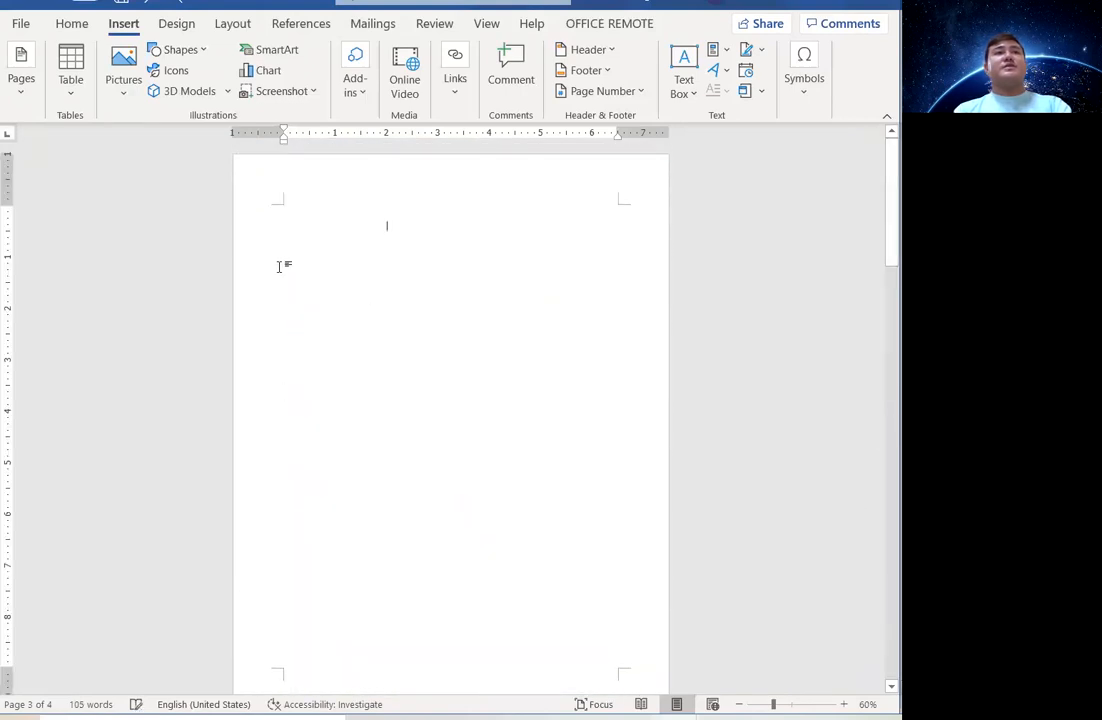
{"action": "left_click", "coordinate": [21, 88]}
{"action": "left_click", "coordinate": [20, 170]}
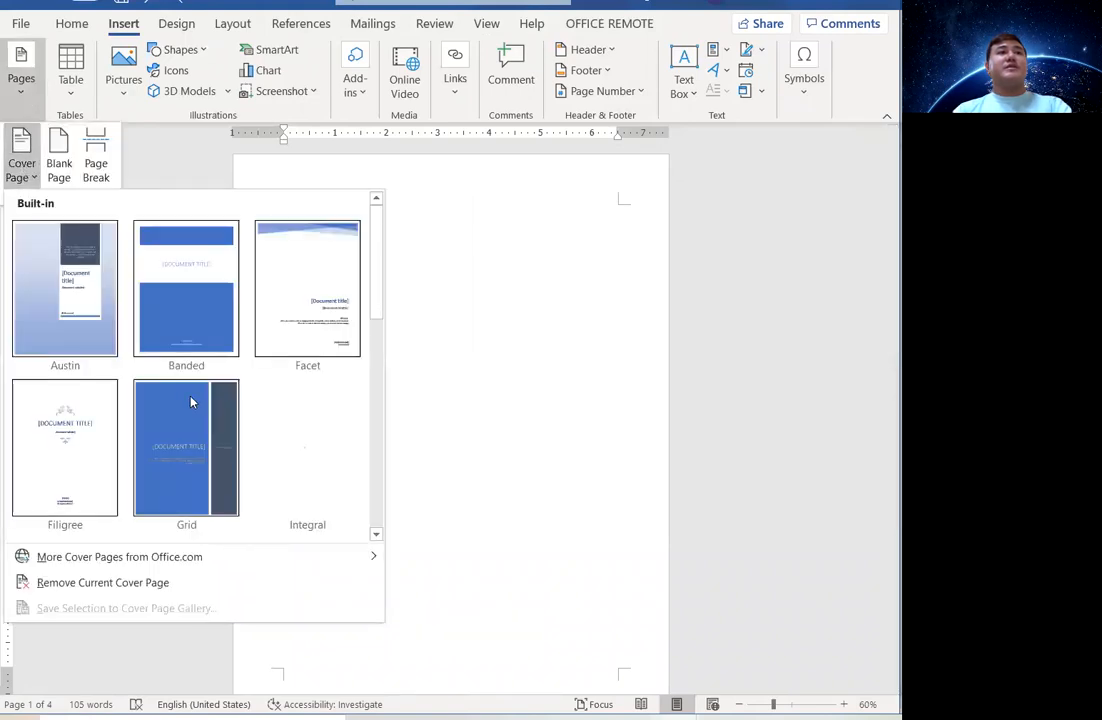
{"action": "left_click", "coordinate": [192, 347]}
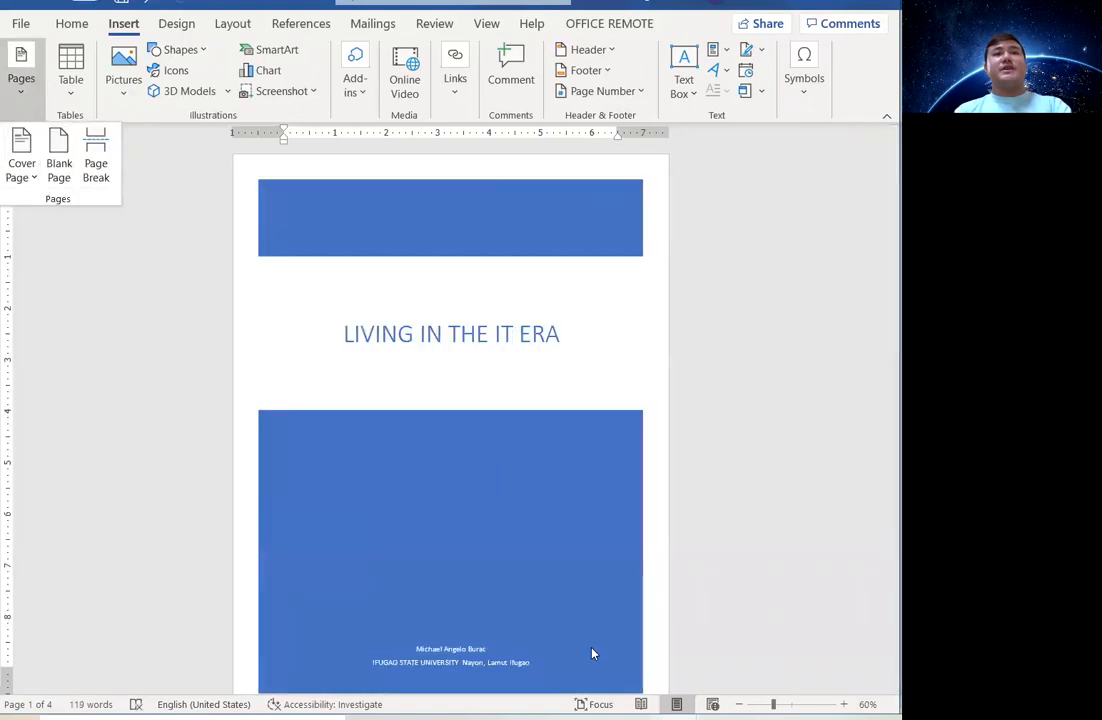
{"action": "scroll", "coordinate": [592, 650], "scroll_direction": "down", "scroll_amount": 2}
{"action": "scroll", "coordinate": [670, 580], "scroll_direction": "up", "scroll_amount": 2}
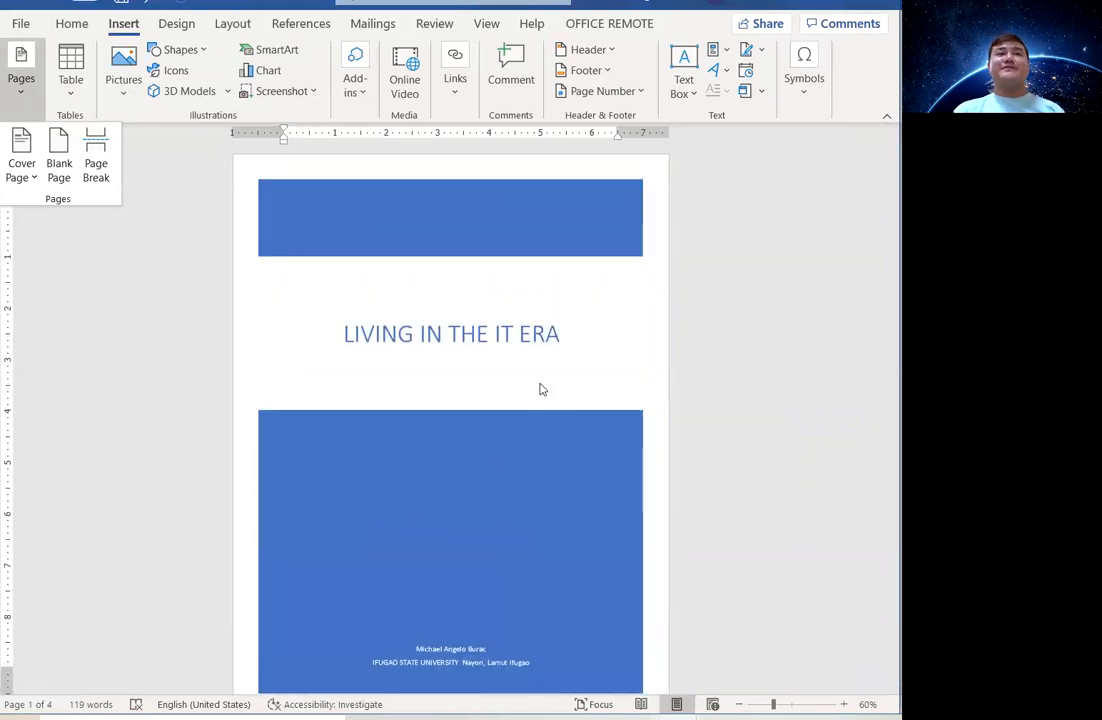
{"action": "left_click", "coordinate": [690, 324]}
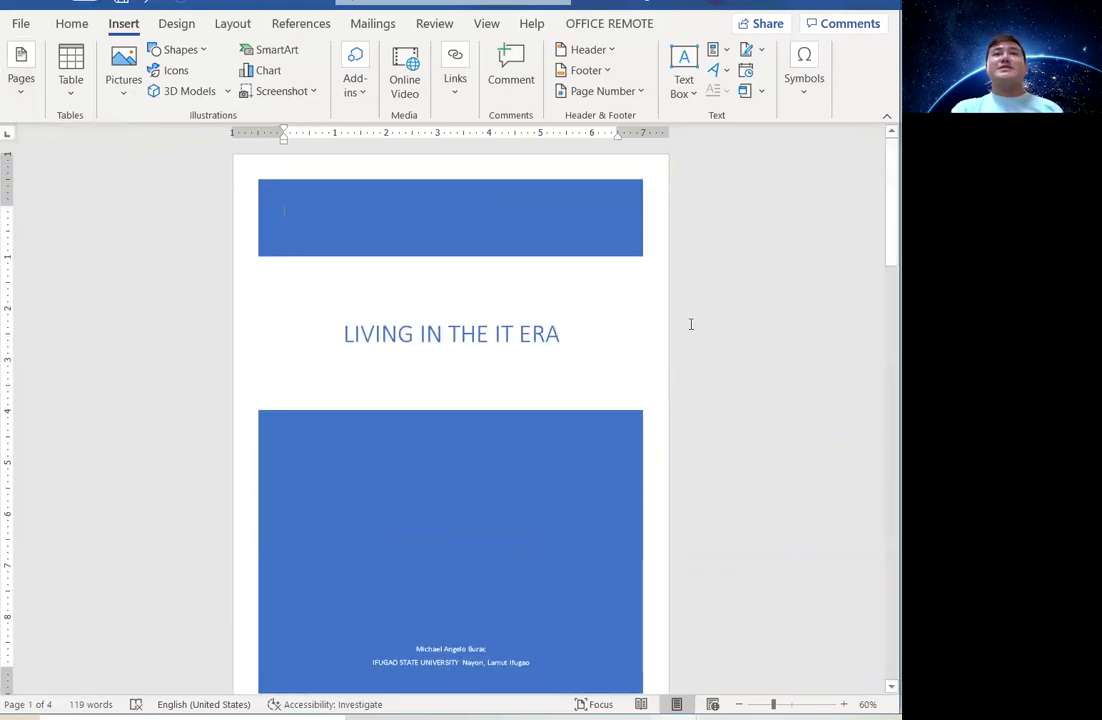
{"action": "left_click_drag", "start_coordinate": [886, 241], "coordinate": [881, 530]}
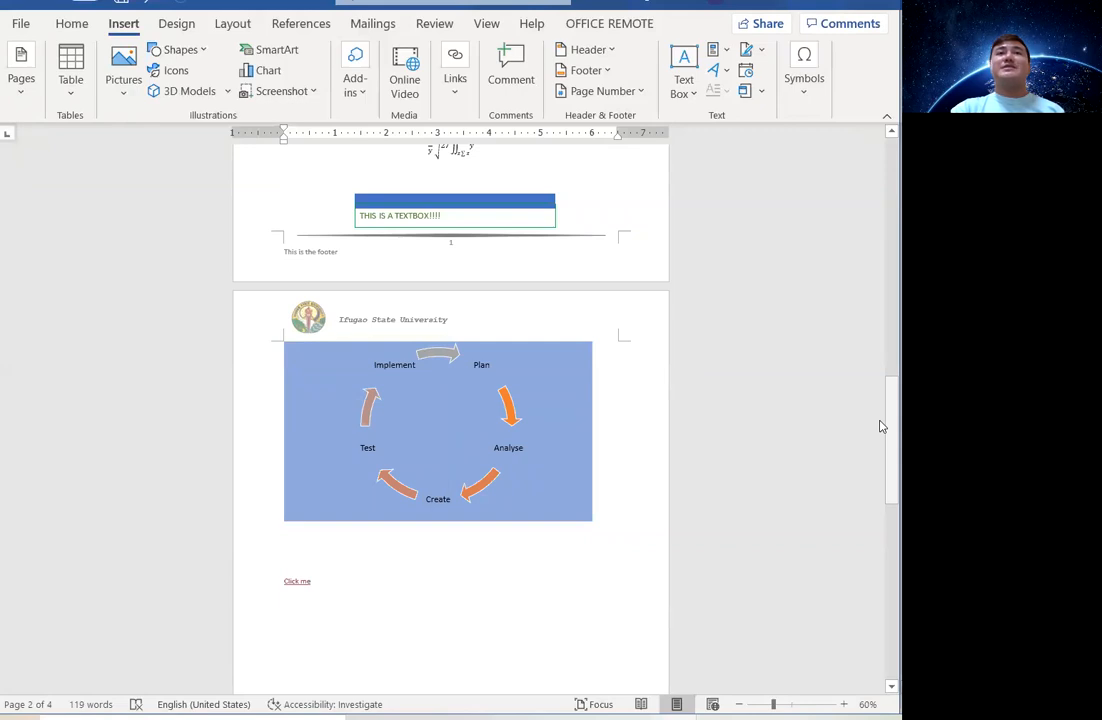
{"action": "left_click_drag", "start_coordinate": [880, 427], "coordinate": [880, 192]}
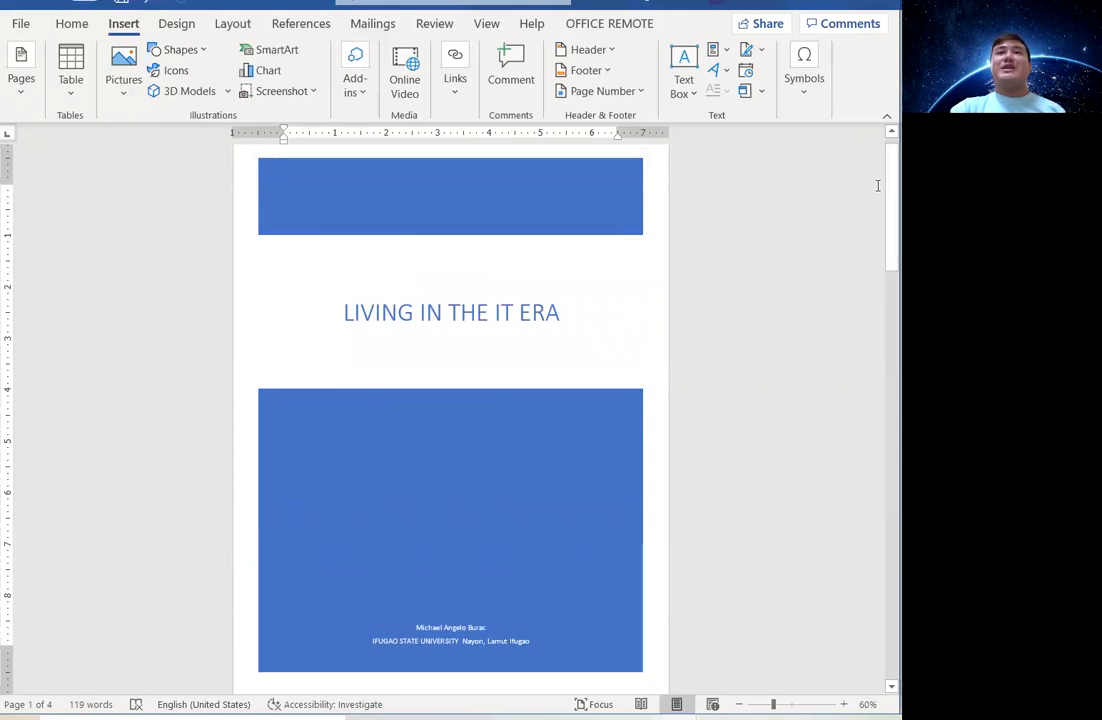
{"action": "left_click_drag", "start_coordinate": [880, 172], "coordinate": [881, 154]}
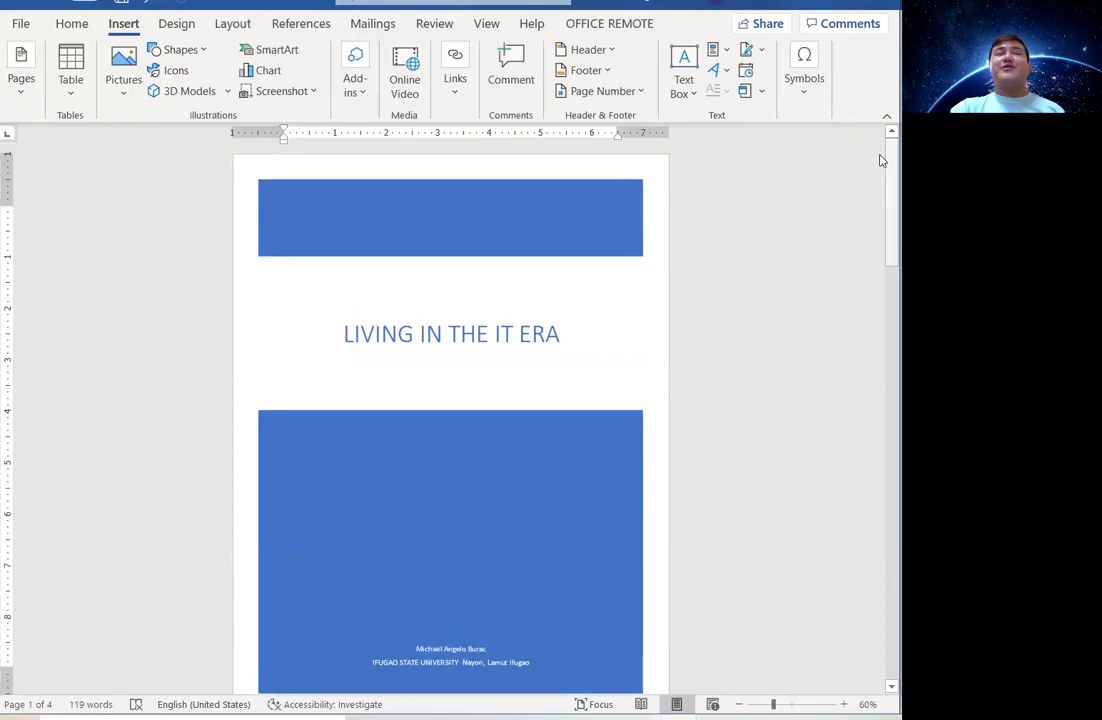